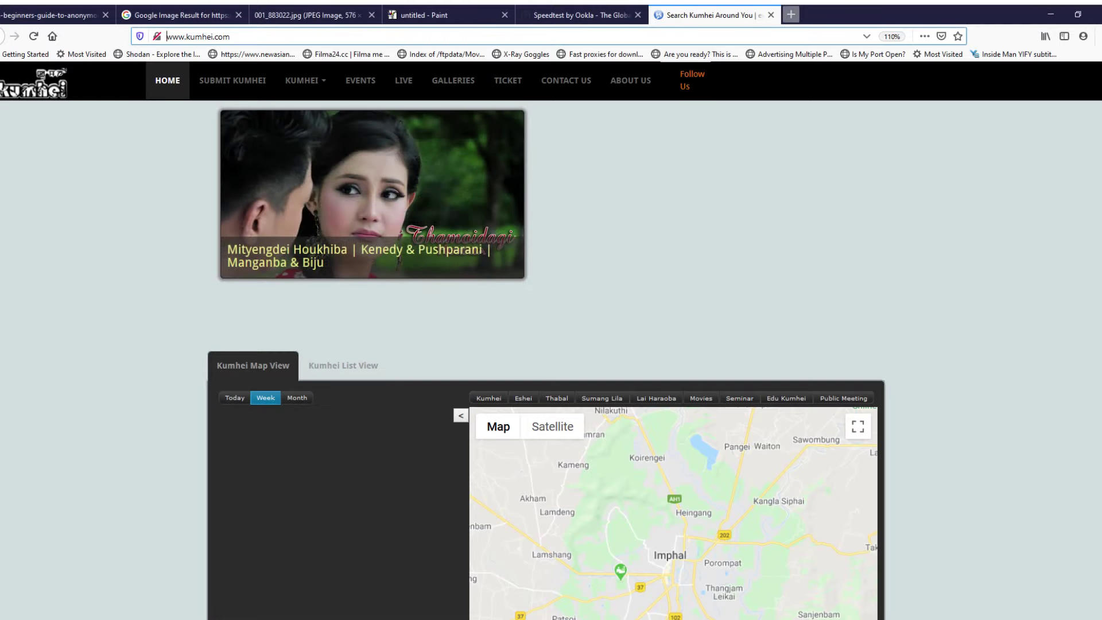
# Step: Open the Biz.nf free domain registration page in a new browser tab from its pasted URL
pyautogui.click(791, 14)
pyautogui.write('https://www.biz.nf/free-domain.php')
pyautogui.press('Return')
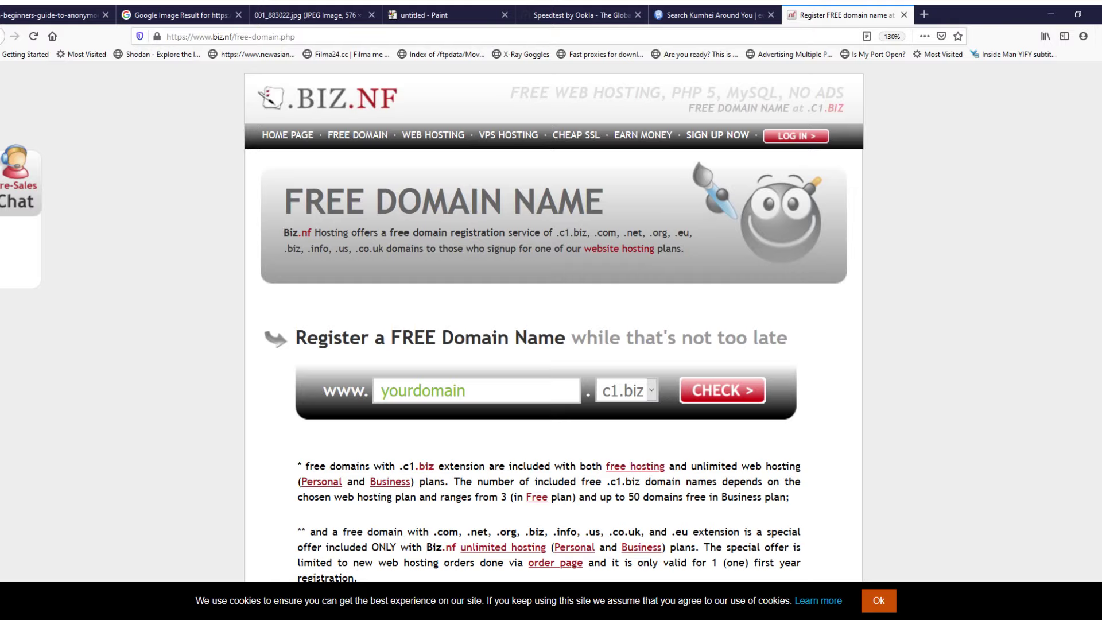
# Step: Enter manipur as the domain name and look over the listed domain extensions
pyautogui.click(422, 391)
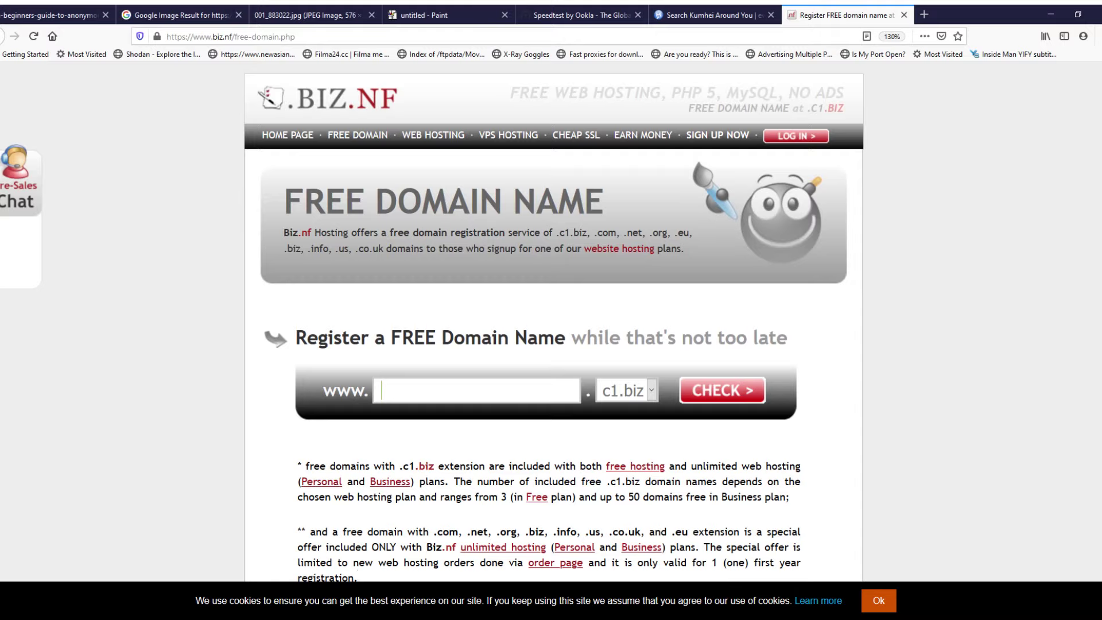
pyautogui.write('manipur')
pyautogui.doubleClick(345, 390)
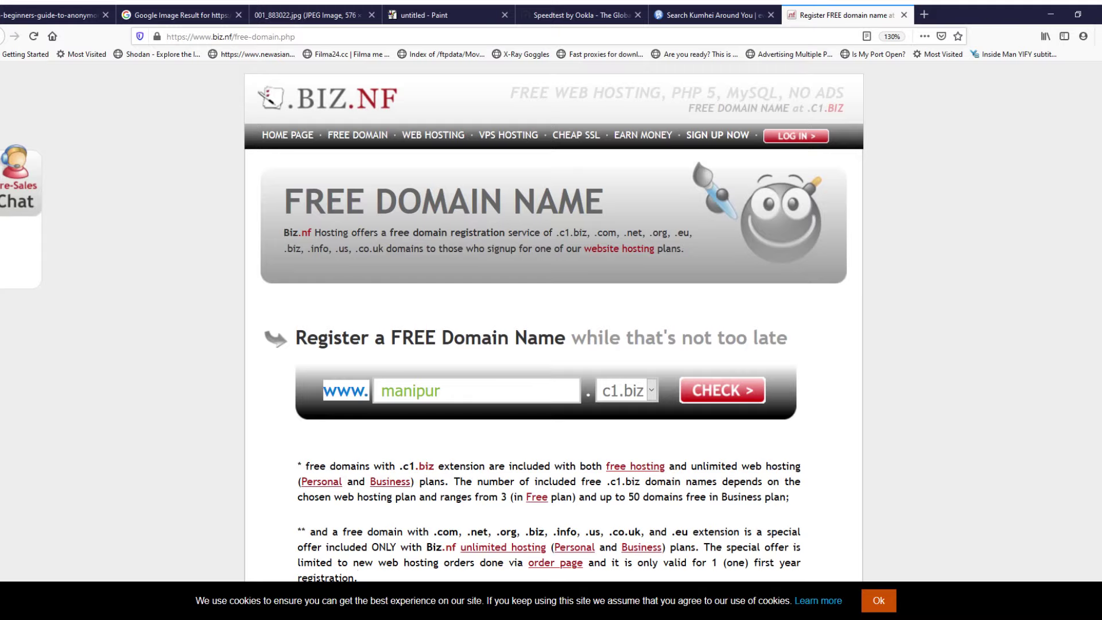
pyautogui.click(345, 390)
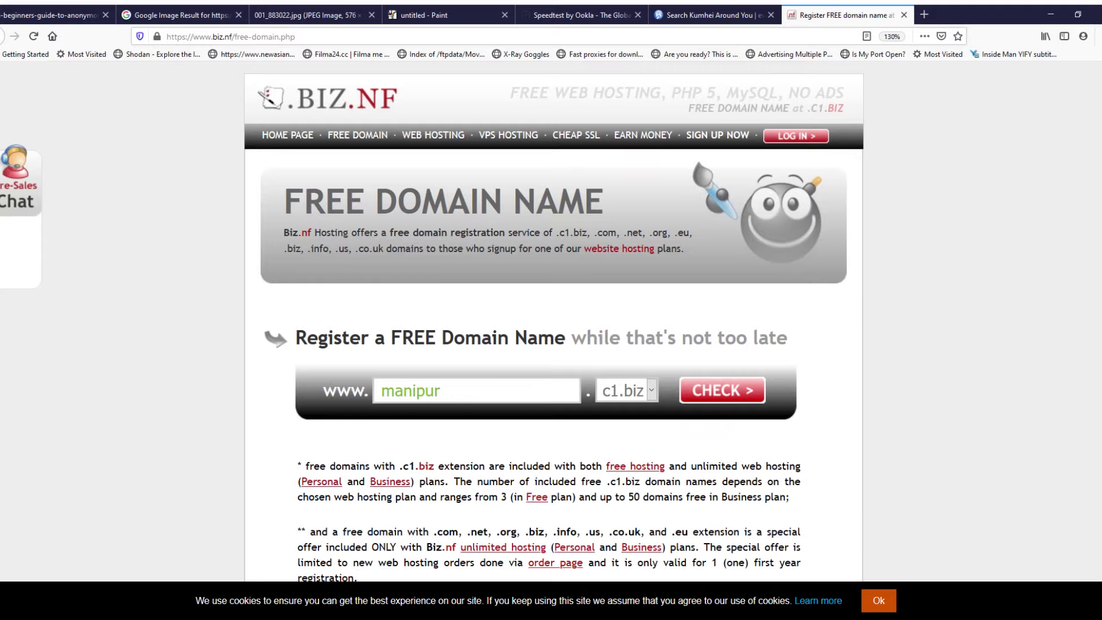
pyautogui.scroll(-3, 554, 321)
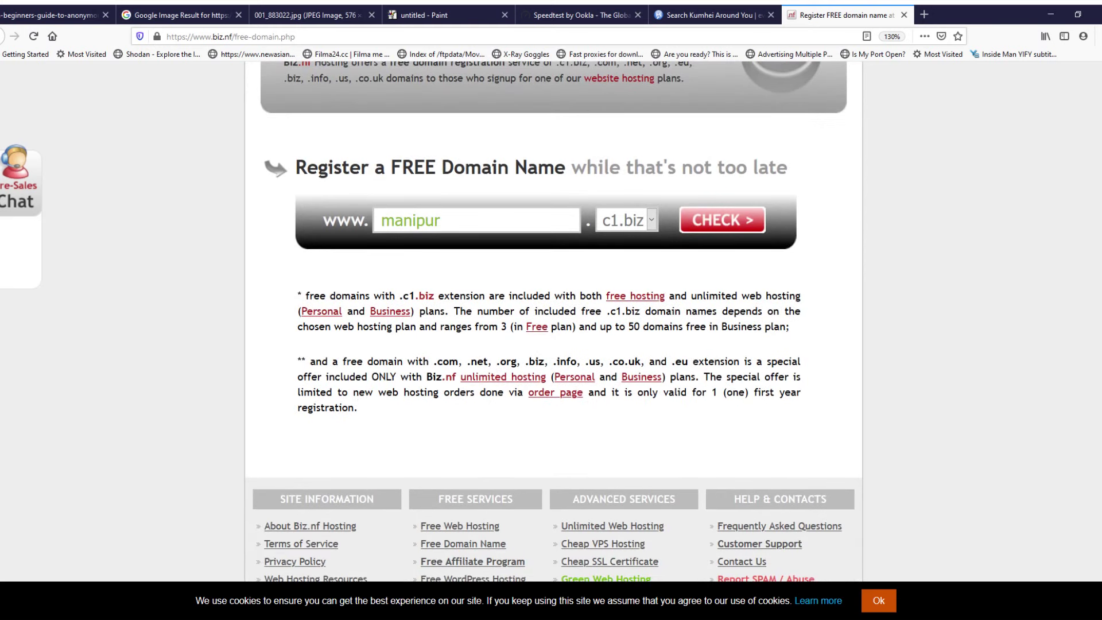
pyautogui.moveTo(433, 360); pyautogui.dragTo(640, 361)
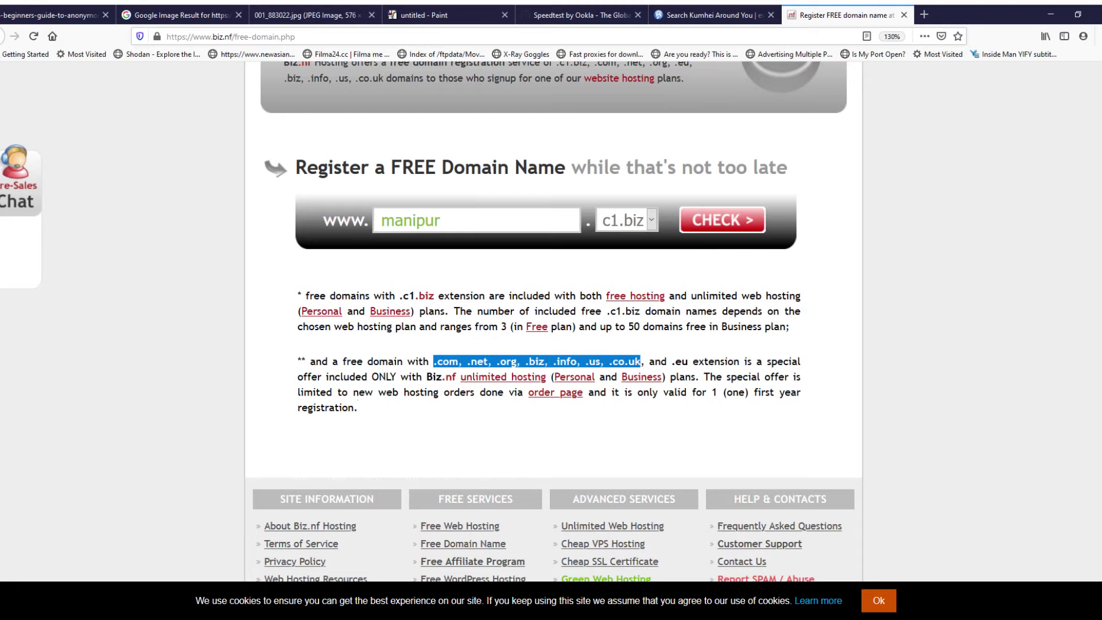
pyautogui.scroll(3, 551, 344)
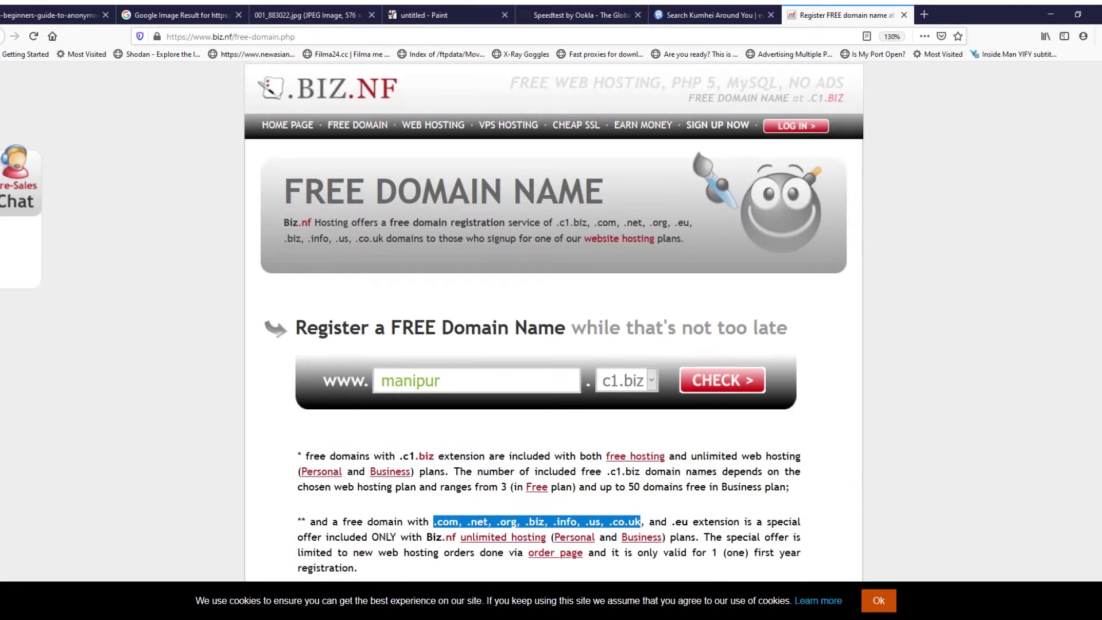
pyautogui.click(441, 390)
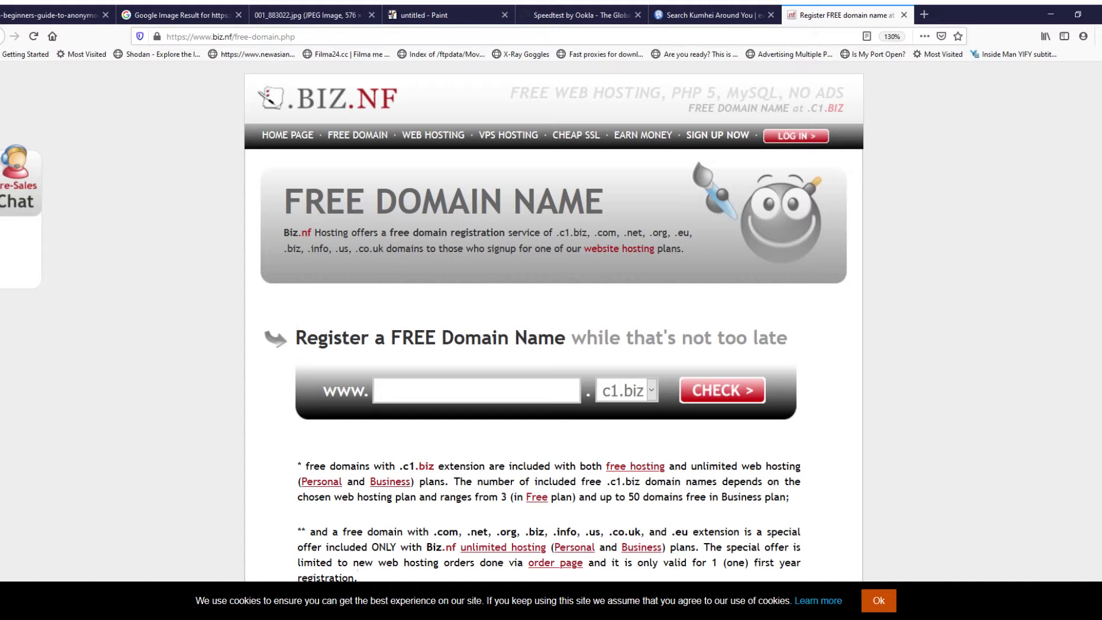
pyautogui.write('manipur')
pyautogui.hotkey('shift', 'Left')
pyautogui.hotkey('shift', 'Left')
pyautogui.hotkey('shift', 'Left')
pyautogui.hotkey('shift', 'Left')
pyautogui.hotkey('shift', 'Left')
pyautogui.hotkey('shift', 'Left')
pyautogui.hotkey('shift', 'Left')
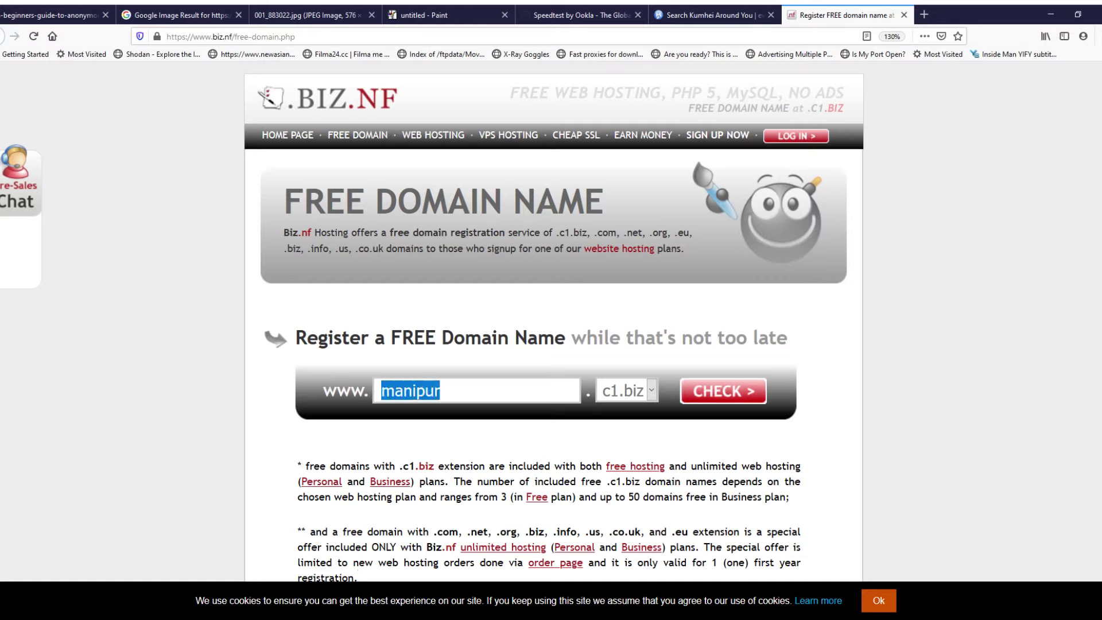
# Step: Check manipur's availability, find manipur.c1.biz taken, and replace it with imphal
pyautogui.click(723, 390)
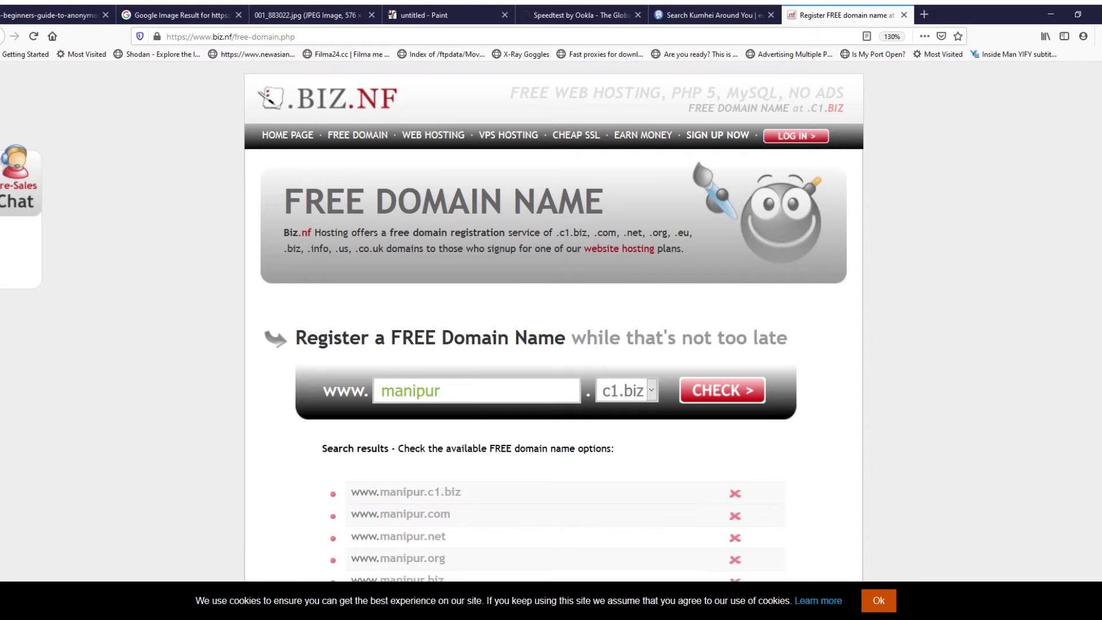
pyautogui.scroll(-3, 551, 322)
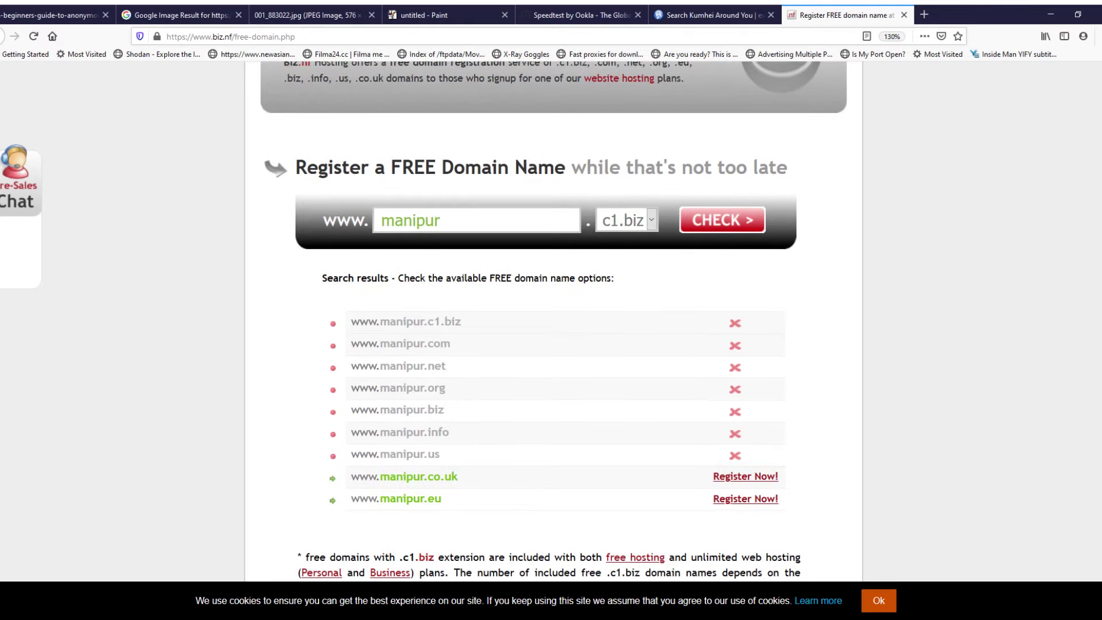
pyautogui.scroll(3, 550, 321)
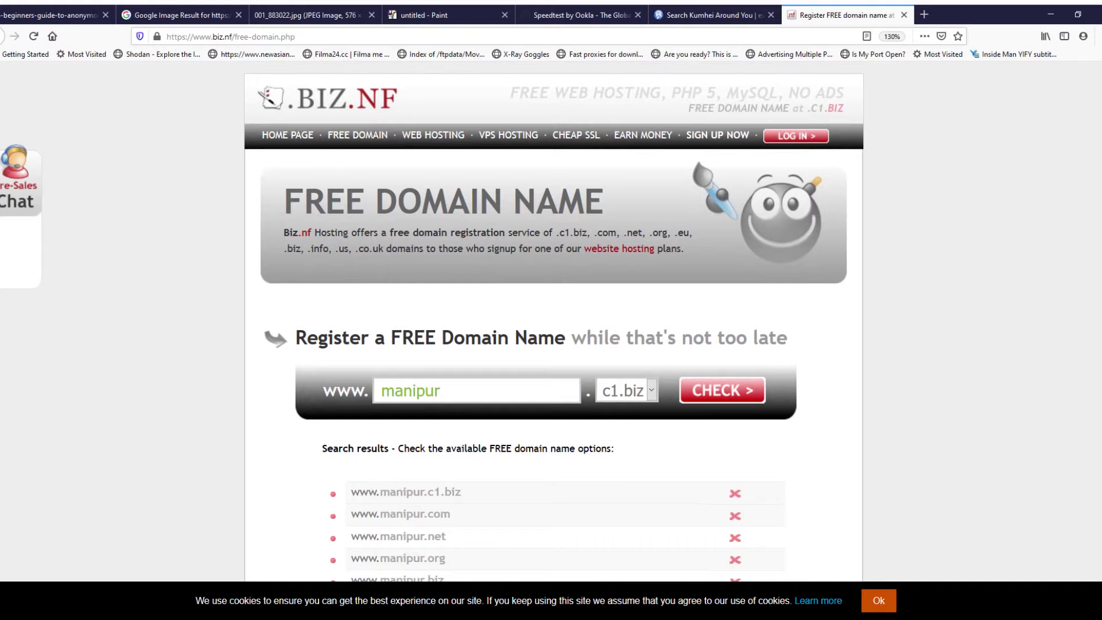
pyautogui.hotkey('ctrl', 'a')
pyautogui.press('BackSpace')
pyautogui.write('imphal')
pyautogui.press('Return')
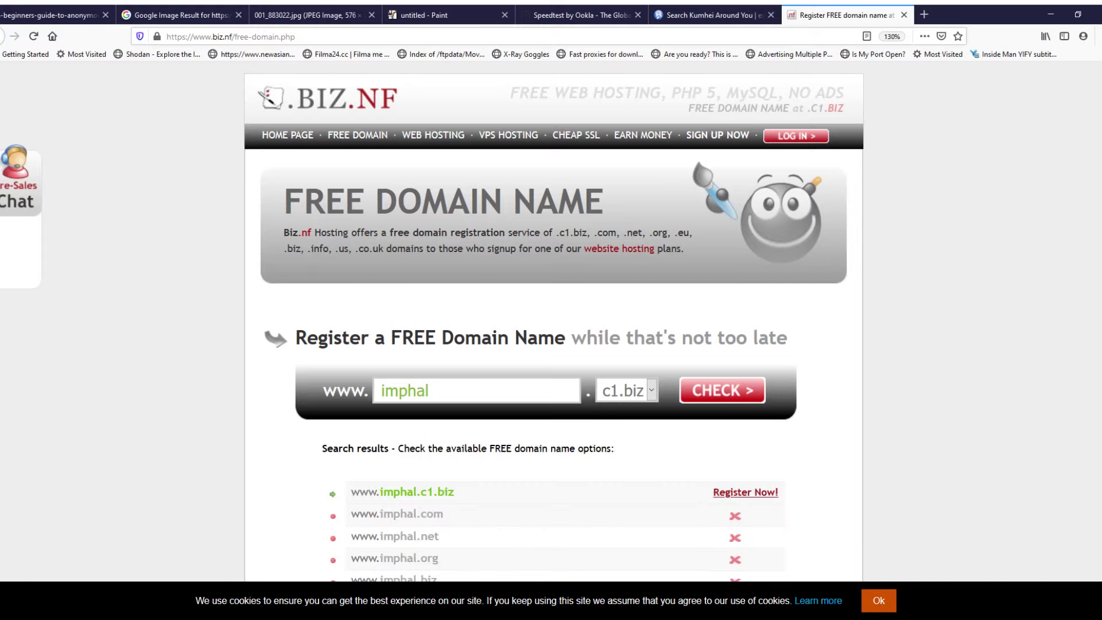
pyautogui.scroll(-3, 551, 321)
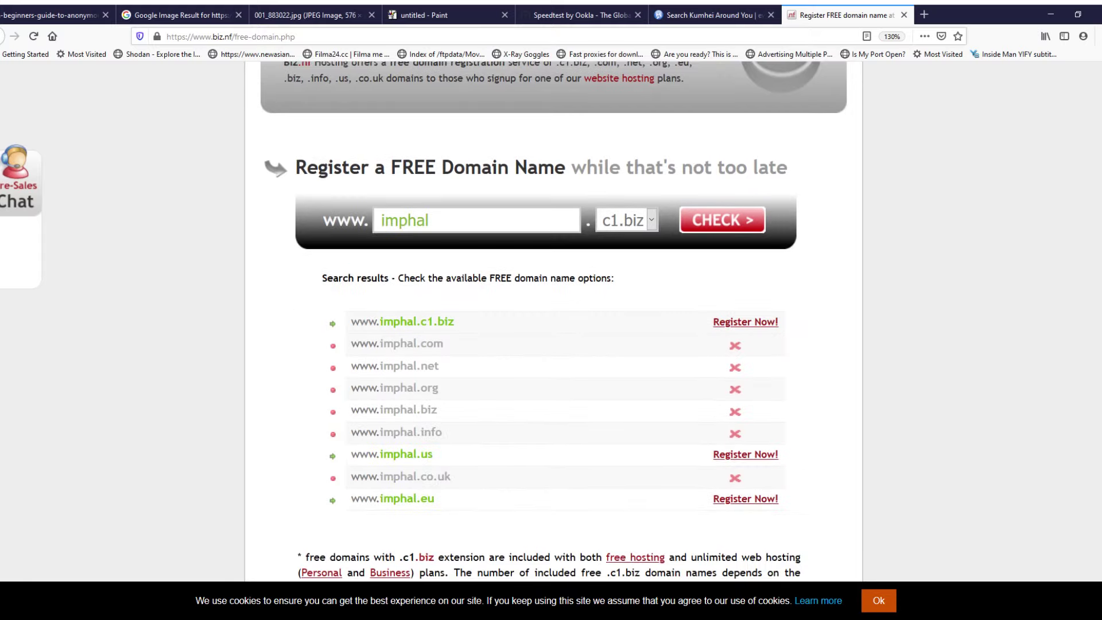
pyautogui.moveTo(380, 321); pyautogui.dragTo(455, 322)
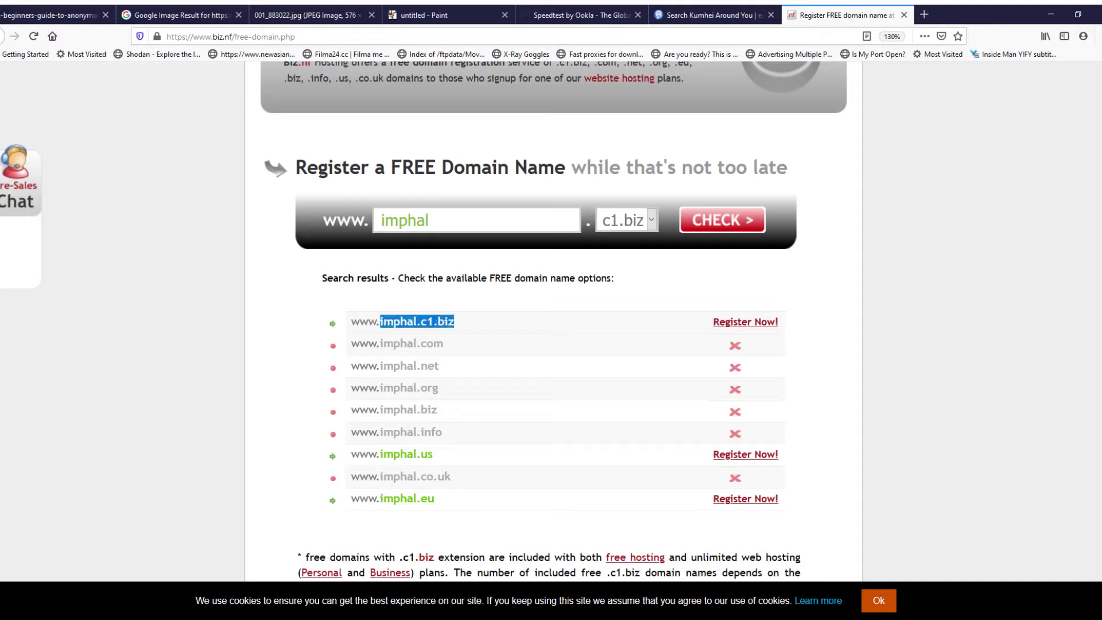
pyautogui.tripleClick(397, 321)
pyautogui.click(402, 321)
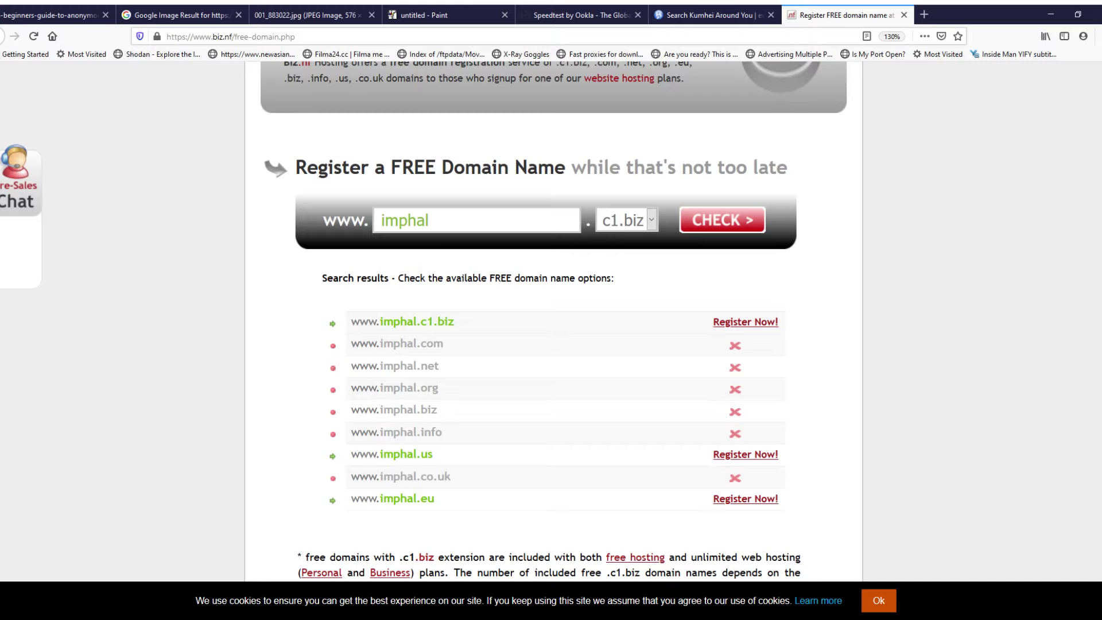
pyautogui.tripleClick(419, 321)
pyautogui.click(419, 321)
pyautogui.tripleClick(419, 321)
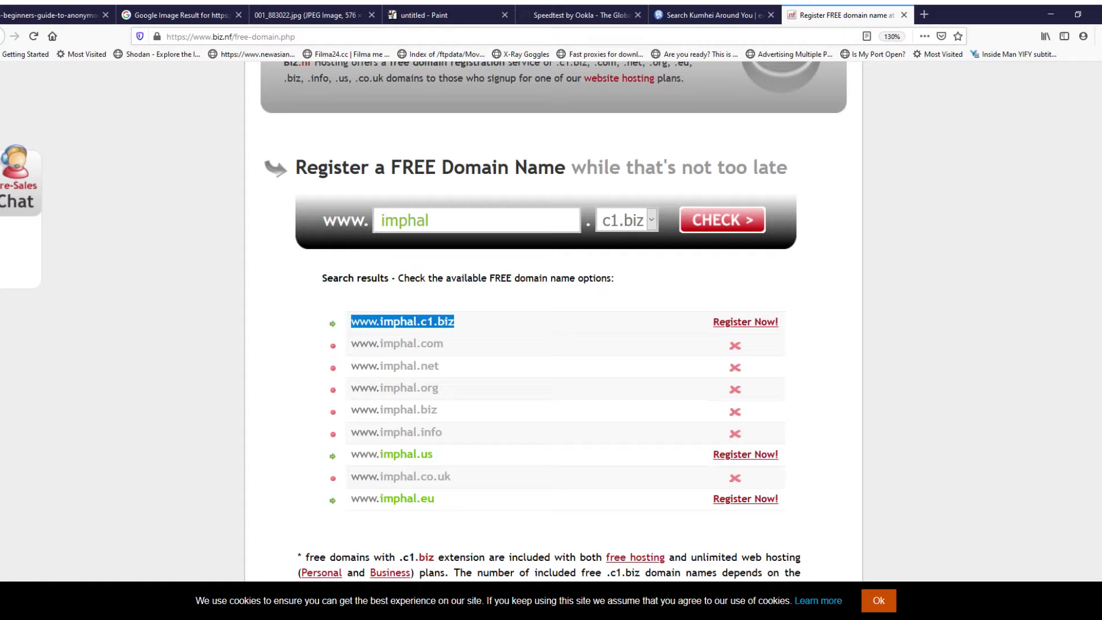
# Step: Start registering the free imphal.c1.biz domain via its Register Now! link
pyautogui.hotkey('alt', 'Tab')
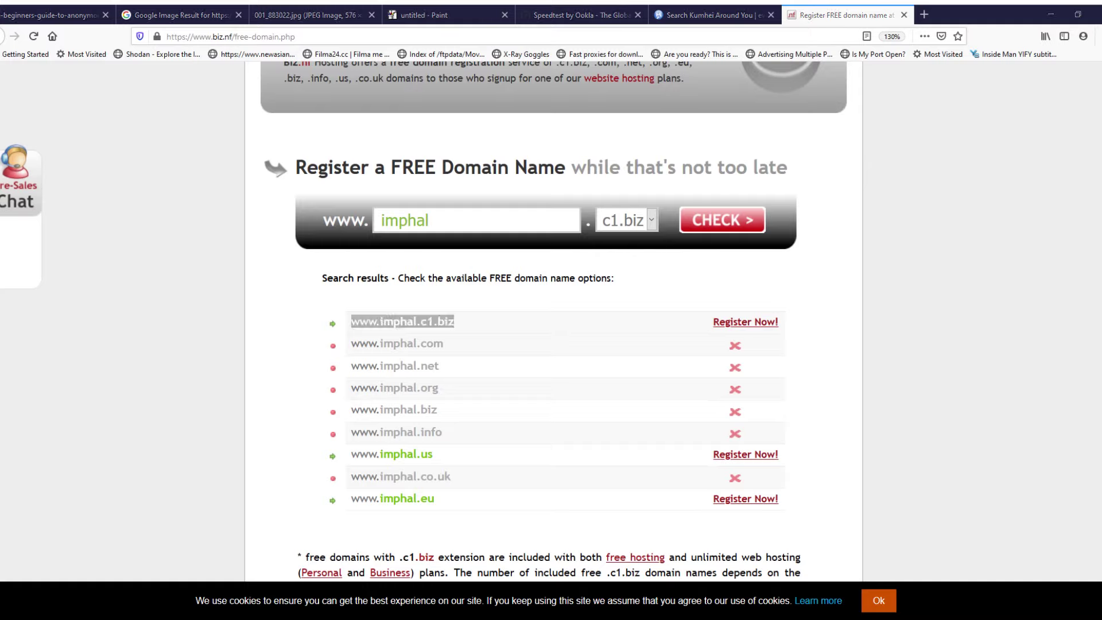
pyautogui.hotkey('alt', 'Tab')
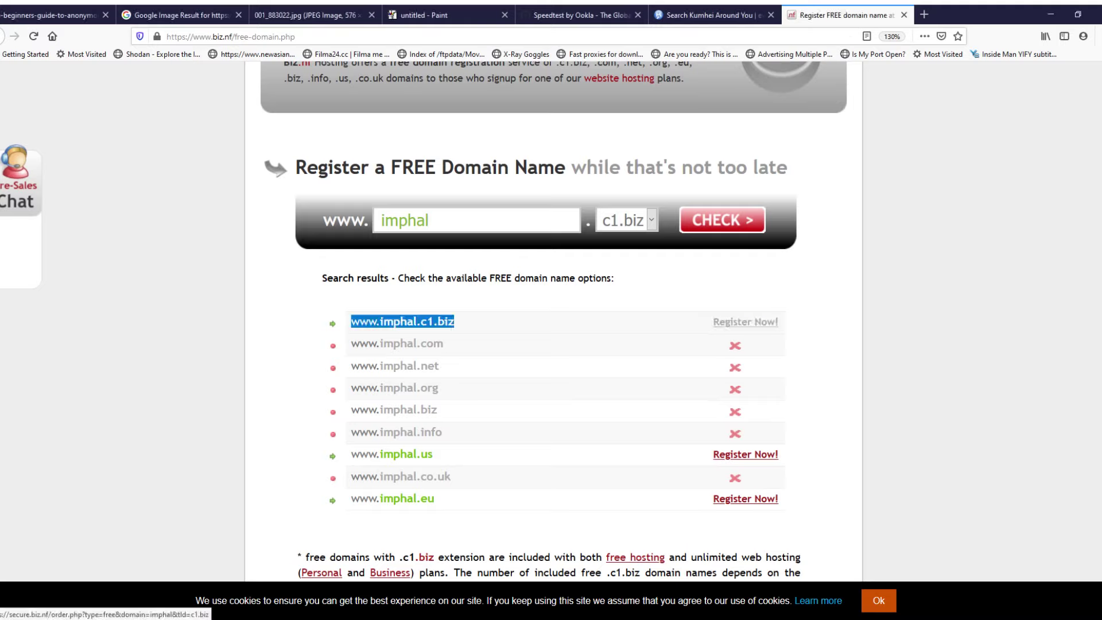
pyautogui.click(745, 321)
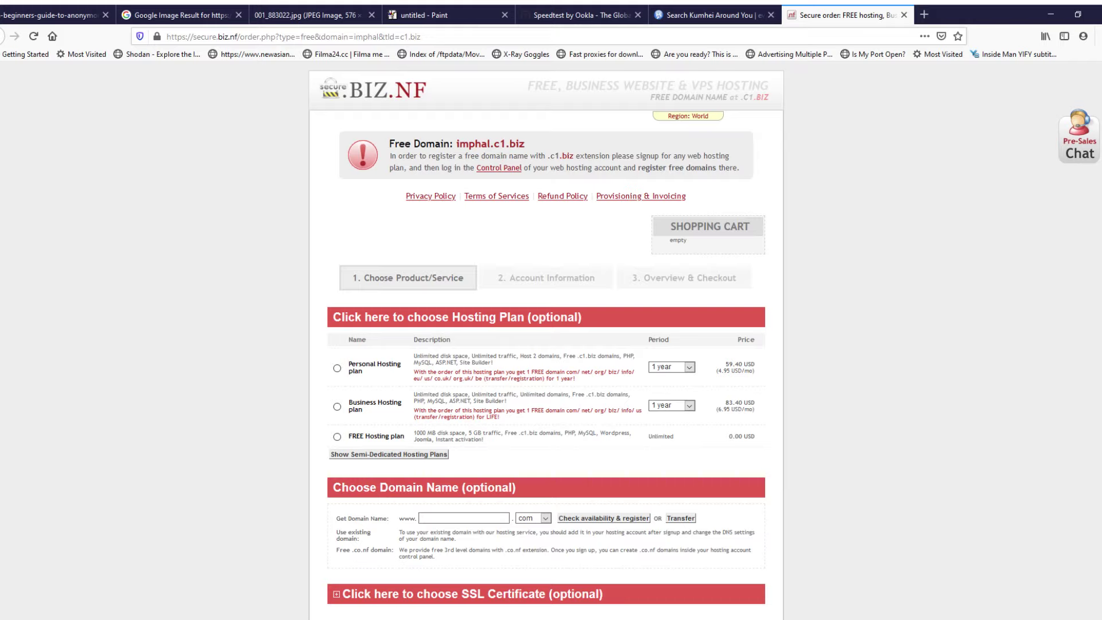
pyautogui.moveTo(333, 317); pyautogui.dragTo(581, 317)
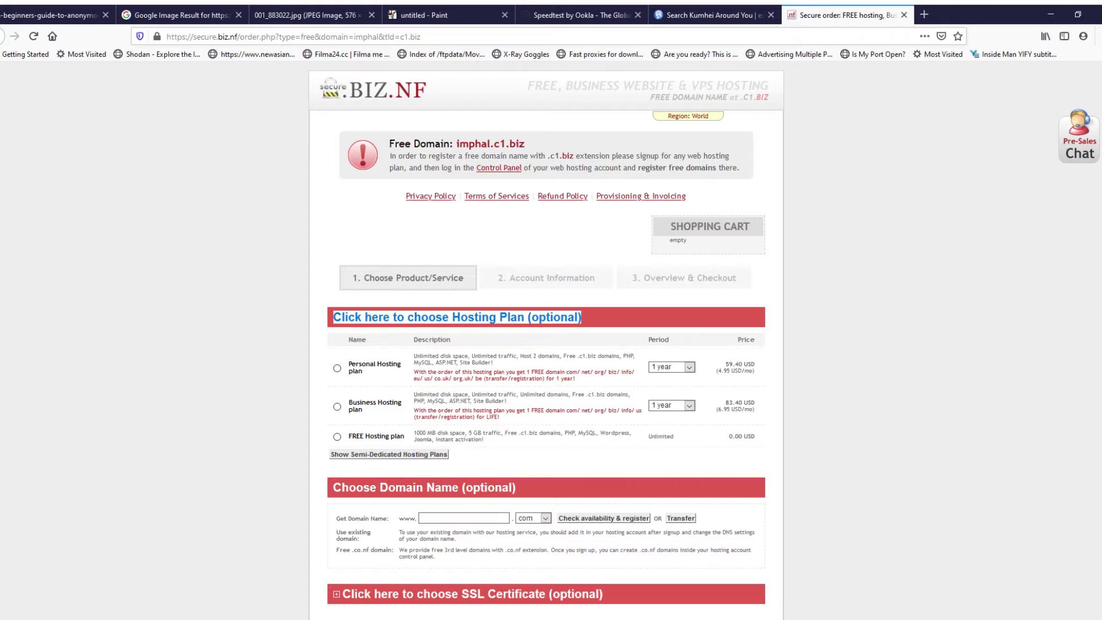
pyautogui.scroll(3, 546, 340)
pyautogui.scroll(-3, 546, 340)
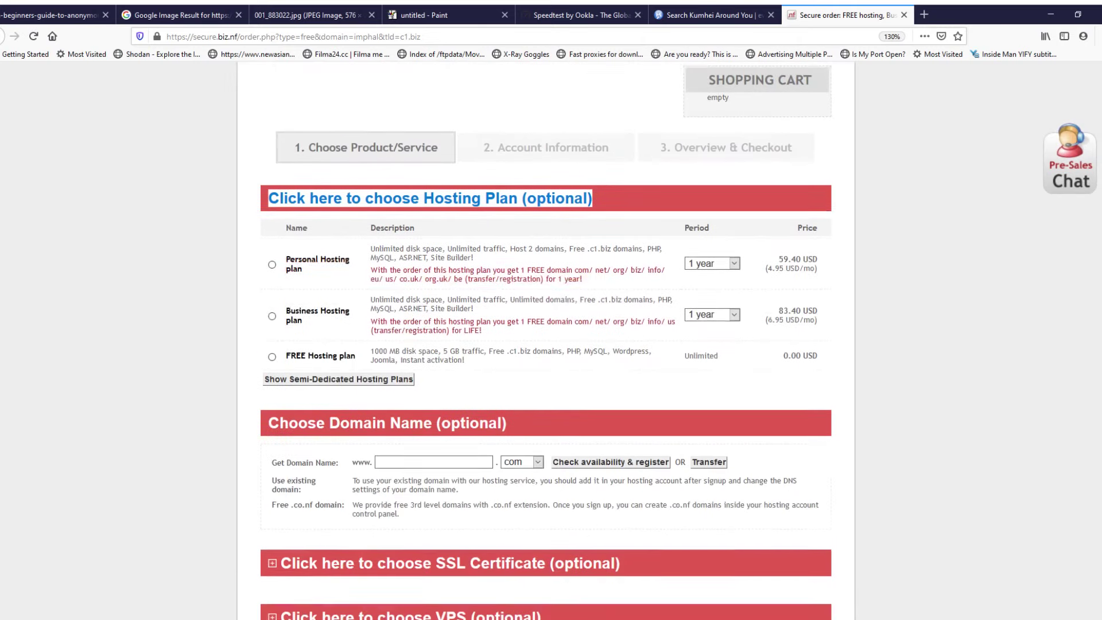
pyautogui.scroll(1, 545, 340)
pyautogui.scroll(2, 546, 340)
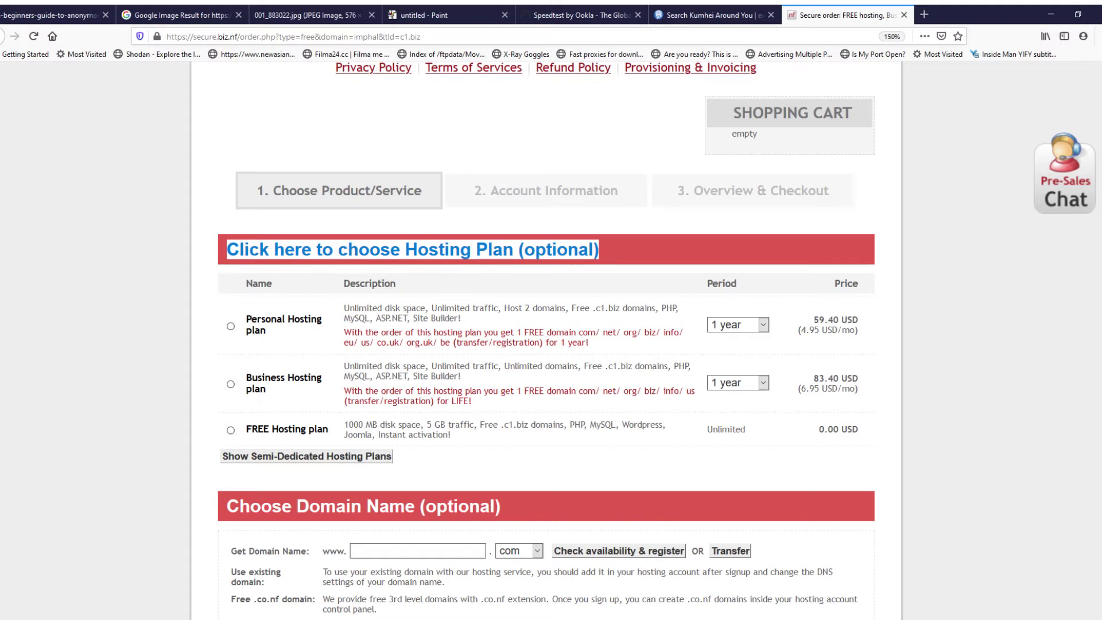
pyautogui.moveTo(247, 429); pyautogui.dragTo(318, 429)
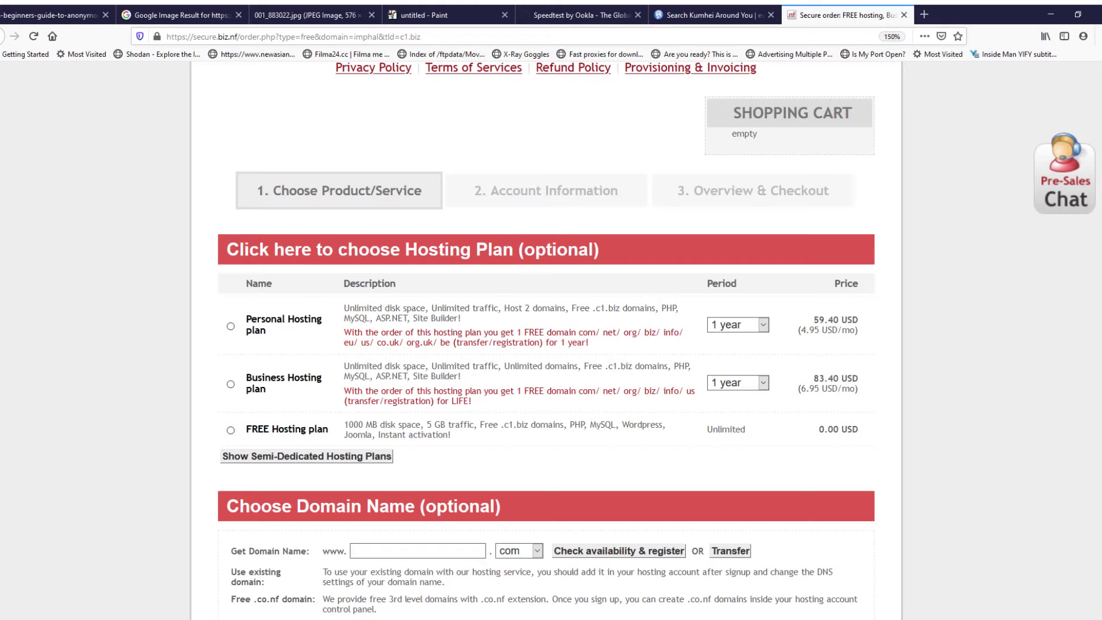
pyautogui.doubleClick(318, 429)
pyautogui.moveTo(813, 319); pyautogui.dragTo(848, 320)
pyautogui.click(847, 321)
pyautogui.moveTo(813, 319); pyautogui.dragTo(858, 320)
pyautogui.click(848, 322)
# Step: Look up the 59.40 USD Personal Hosting price in Indian rupees on Google, then return to the order page
pyautogui.moveTo(813, 320); pyautogui.dragTo(858, 319)
pyautogui.click(883, 359)
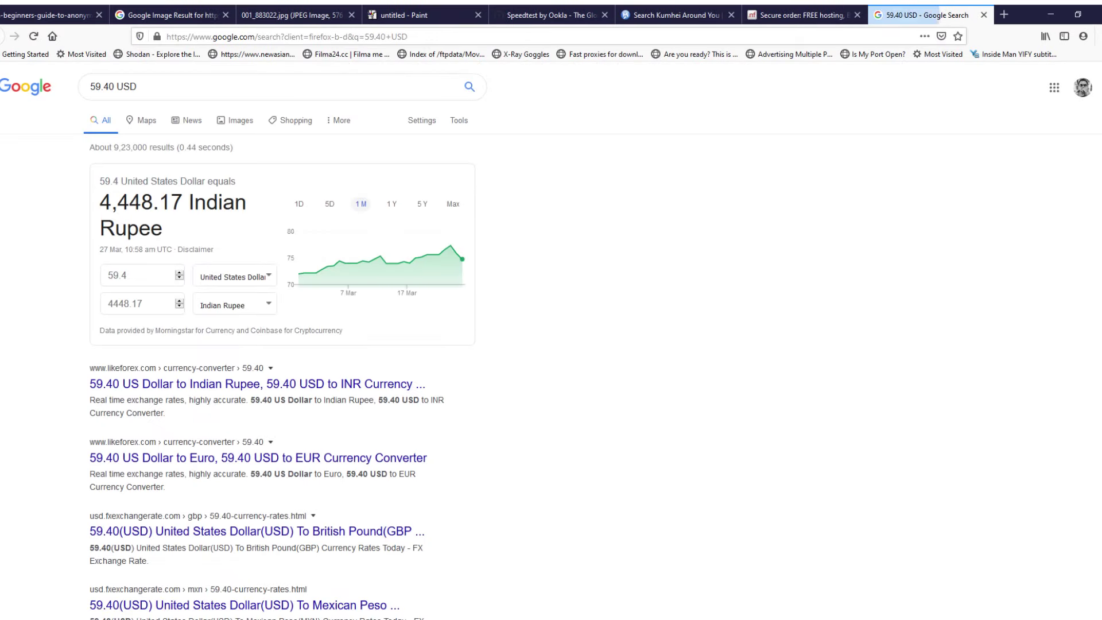
pyautogui.moveTo(100, 202); pyautogui.dragTo(222, 202)
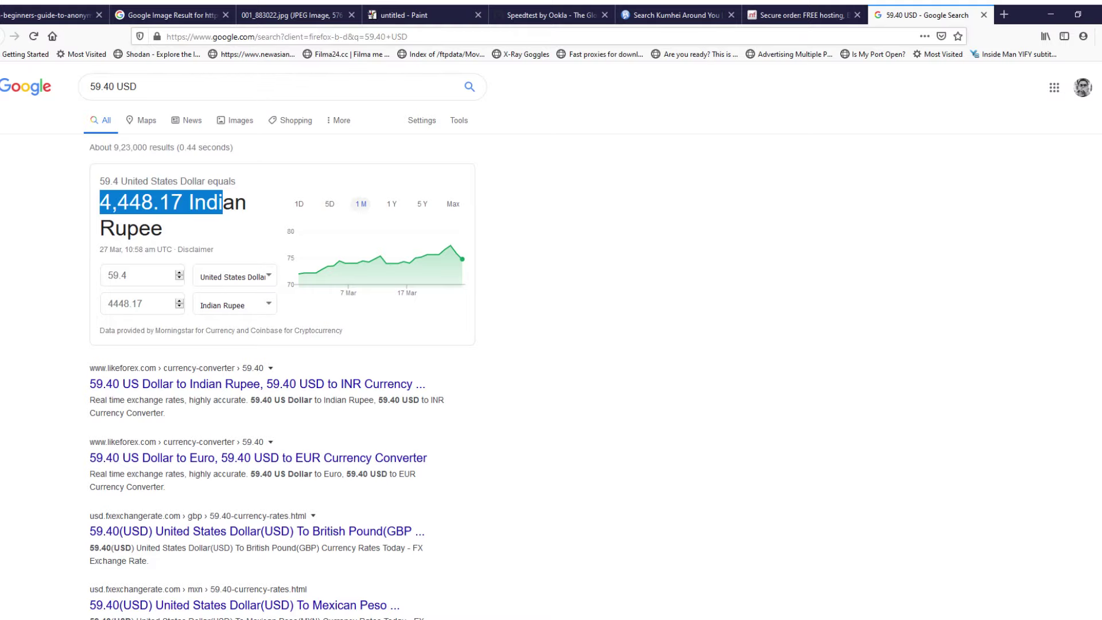
pyautogui.click(803, 15)
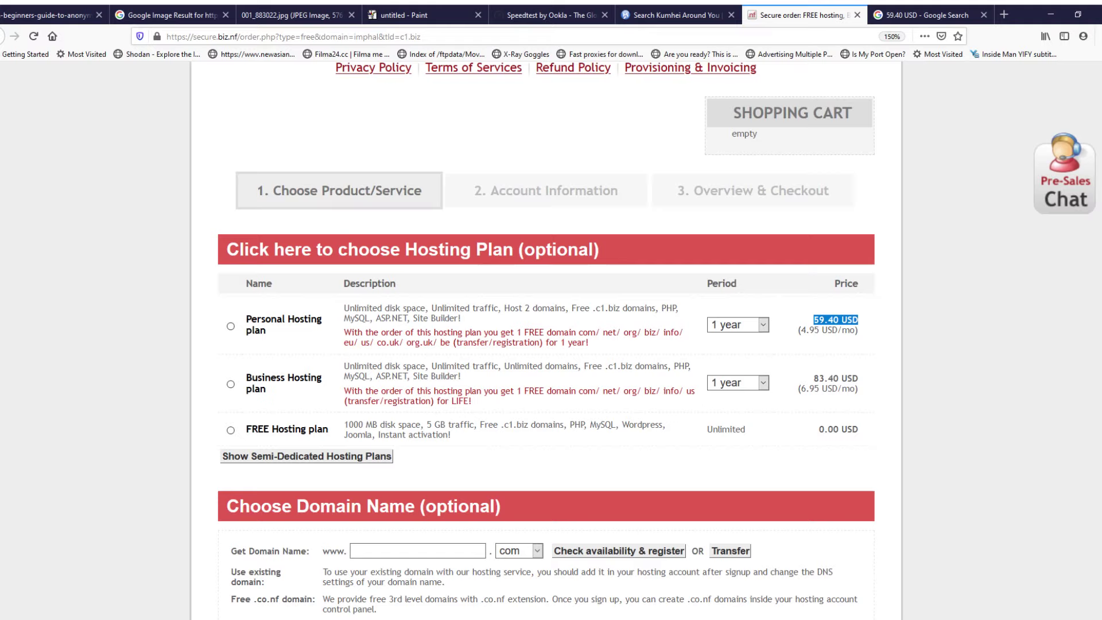
# Step: Choose the FREE Hosting plan and review its features: 1000 MB disk, 5 GB traffic, Joomla
pyautogui.click(231, 430)
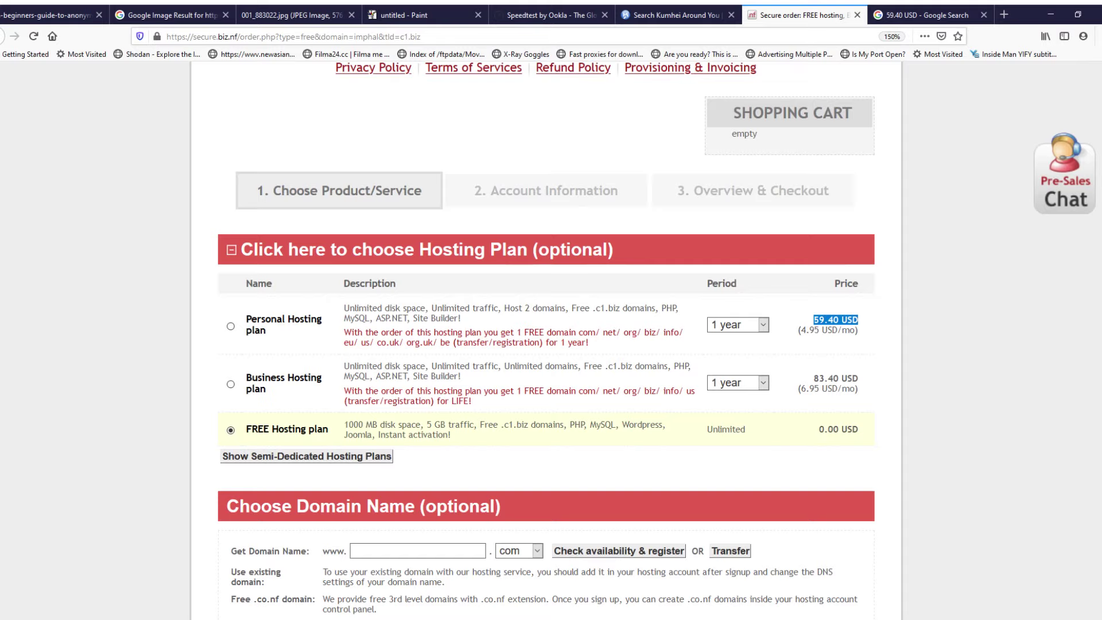
pyautogui.click(835, 320)
pyautogui.moveTo(343, 425); pyautogui.dragTo(420, 424)
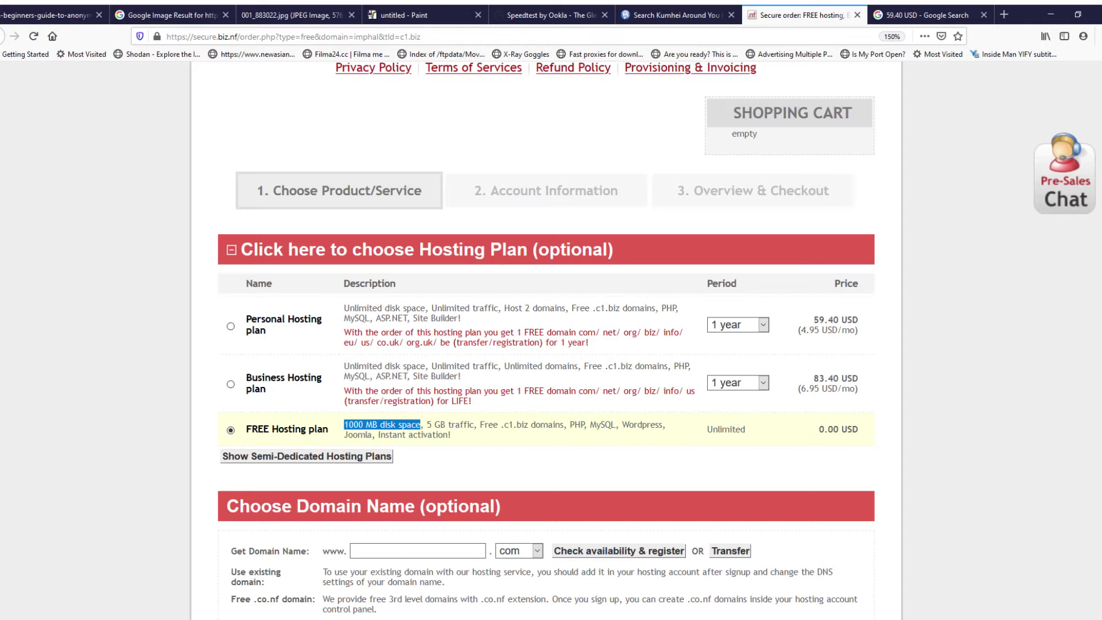
pyautogui.moveTo(424, 425); pyautogui.dragTo(477, 425)
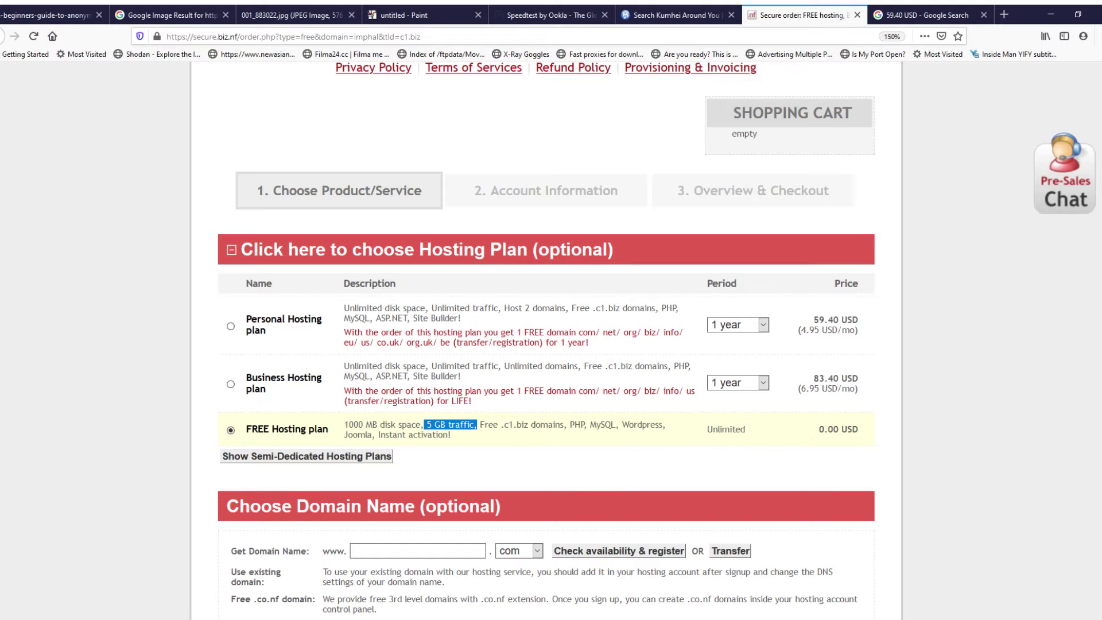
pyautogui.click(480, 425)
pyautogui.moveTo(500, 425); pyautogui.dragTo(663, 425)
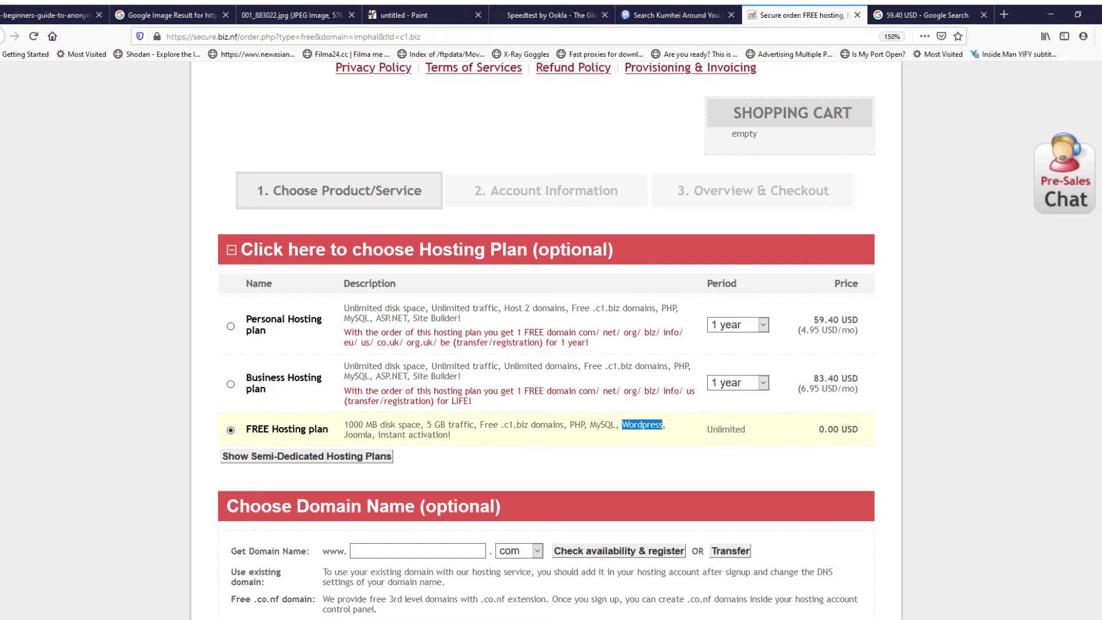
pyautogui.moveTo(344, 434); pyautogui.dragTo(378, 435)
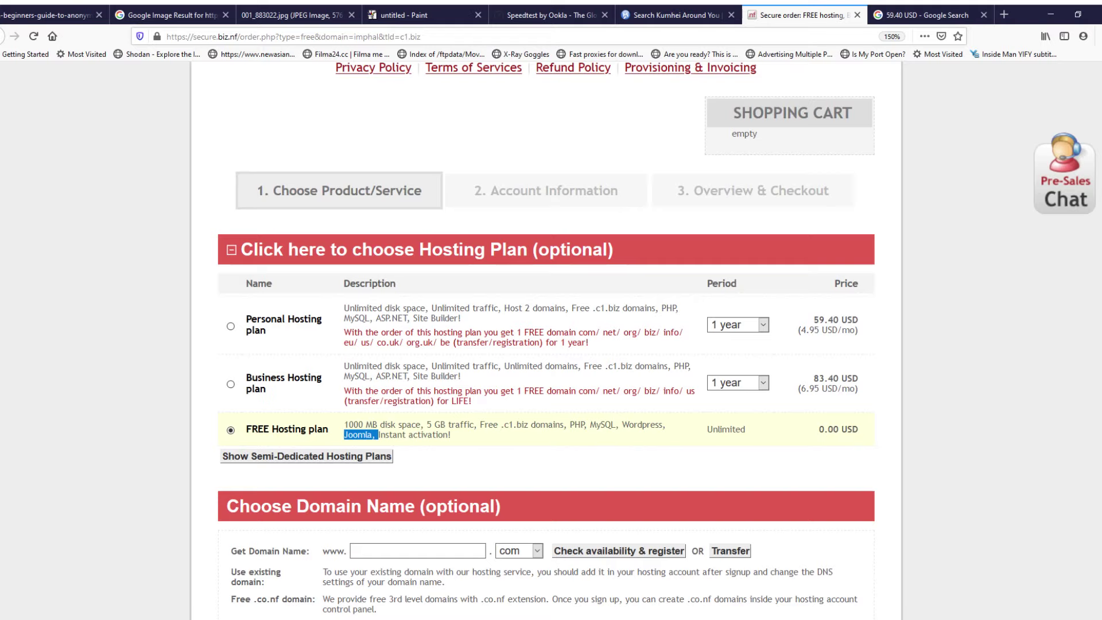
pyautogui.doubleClick(358, 435)
# Step: Confirm the free plan's 0.00 USD price and continue to the Account Information step
pyautogui.scroll(-5, 545, 337)
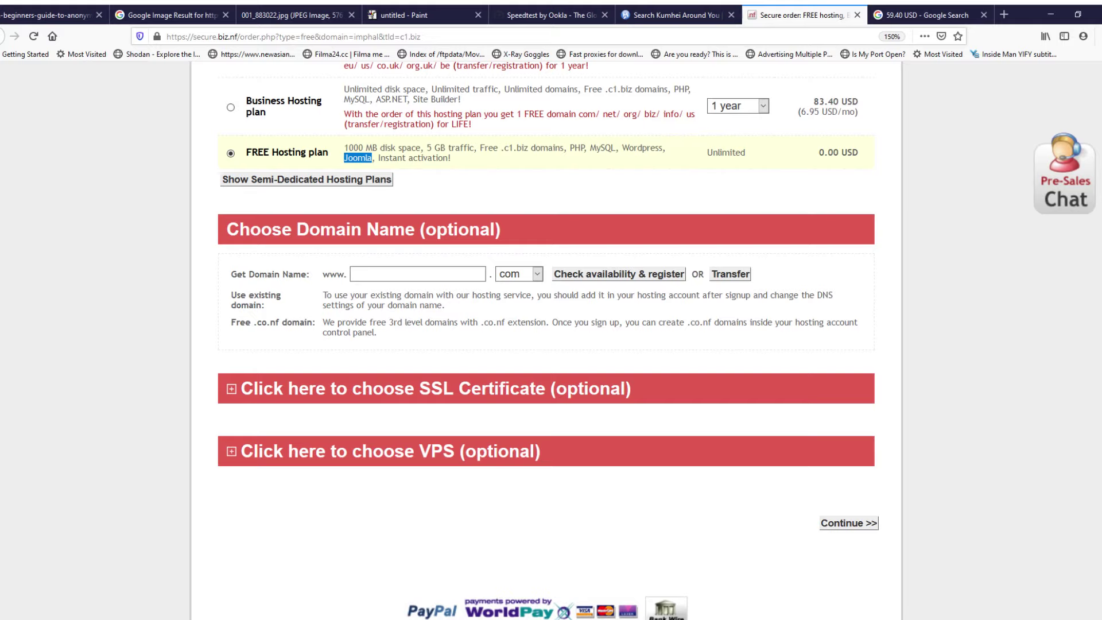
pyautogui.moveTo(819, 153); pyautogui.dragTo(859, 153)
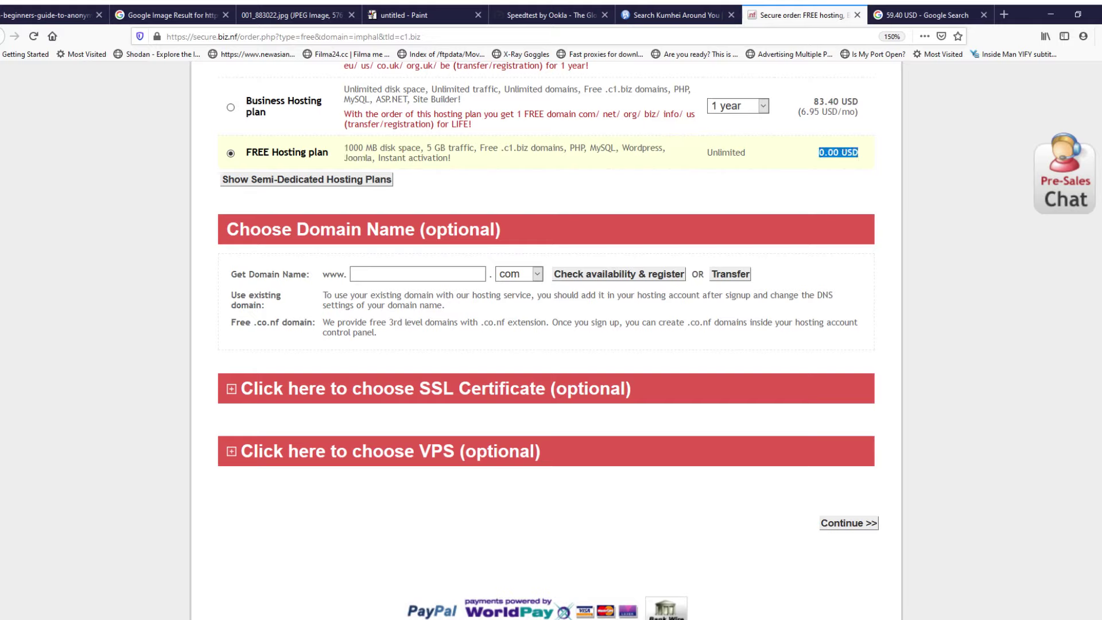
pyautogui.click(844, 153)
pyautogui.click(848, 522)
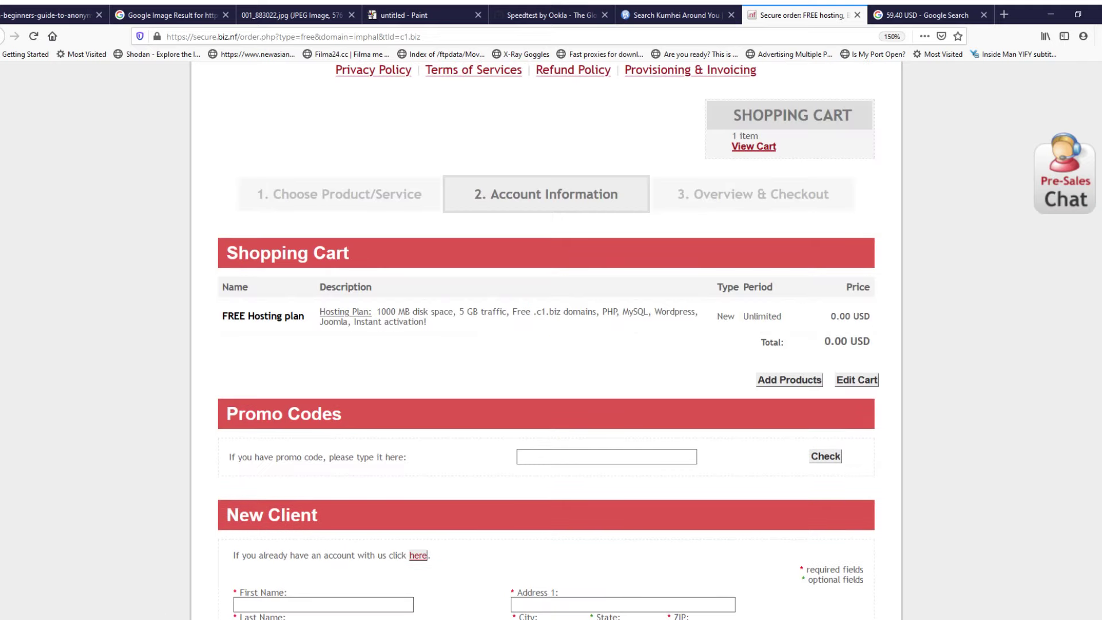
# Step: Scroll down to the New Client form, zoom the page to 180%, and focus the First Name field
pyautogui.scroll(-3, 546, 341)
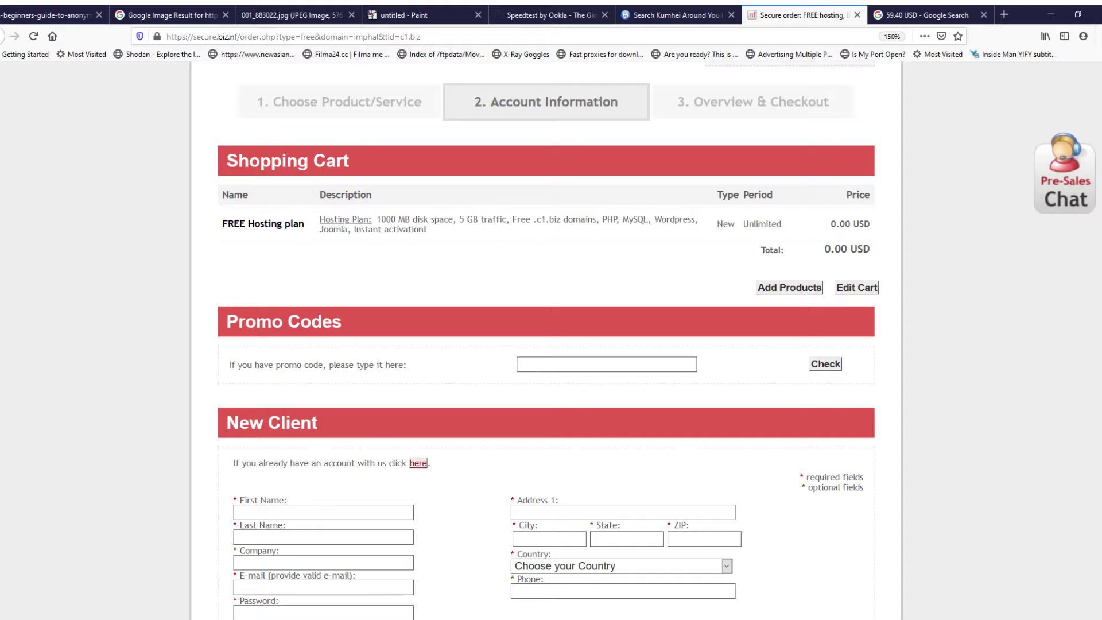
pyautogui.moveTo(222, 223); pyautogui.dragTo(305, 224)
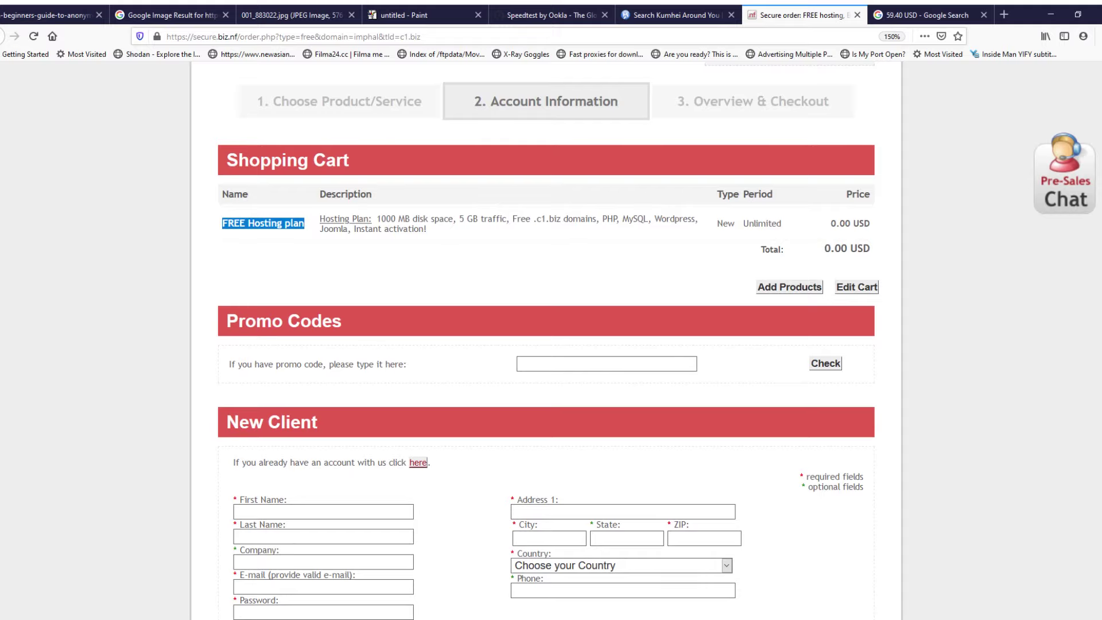
pyautogui.scroll(-5, 545, 344)
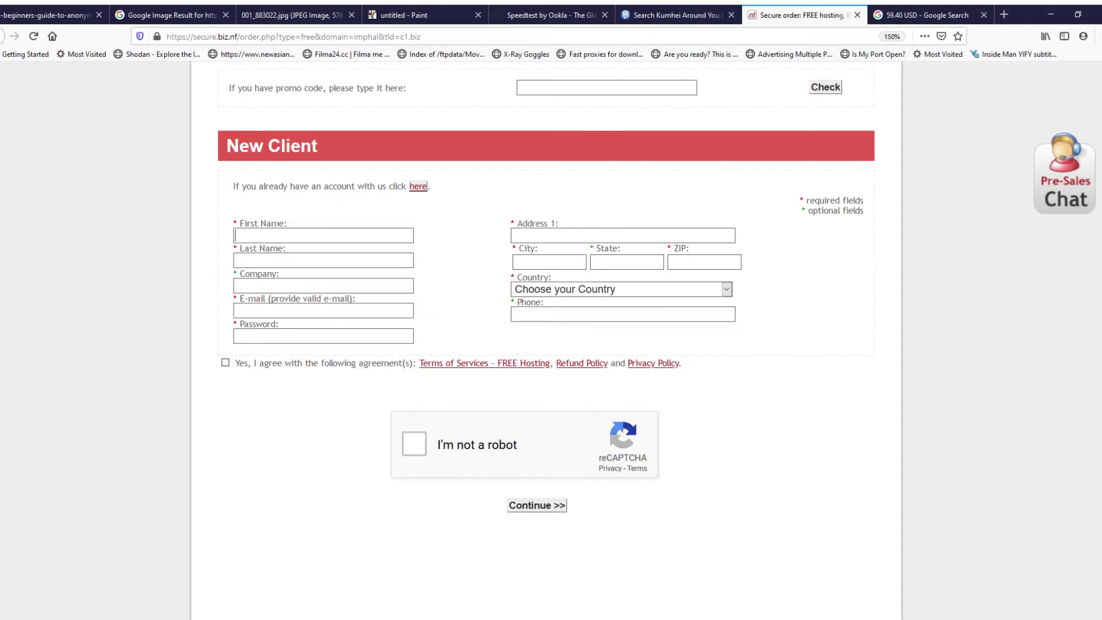
pyautogui.moveTo(226, 145); pyautogui.dragTo(318, 146)
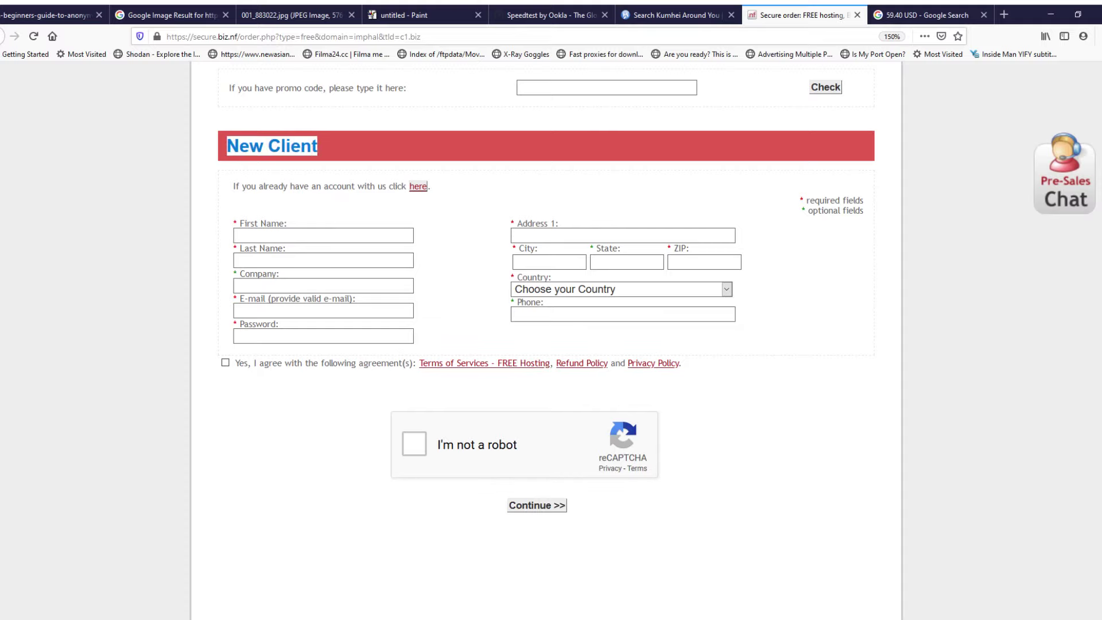
pyautogui.hotkey('ctrl', '+')
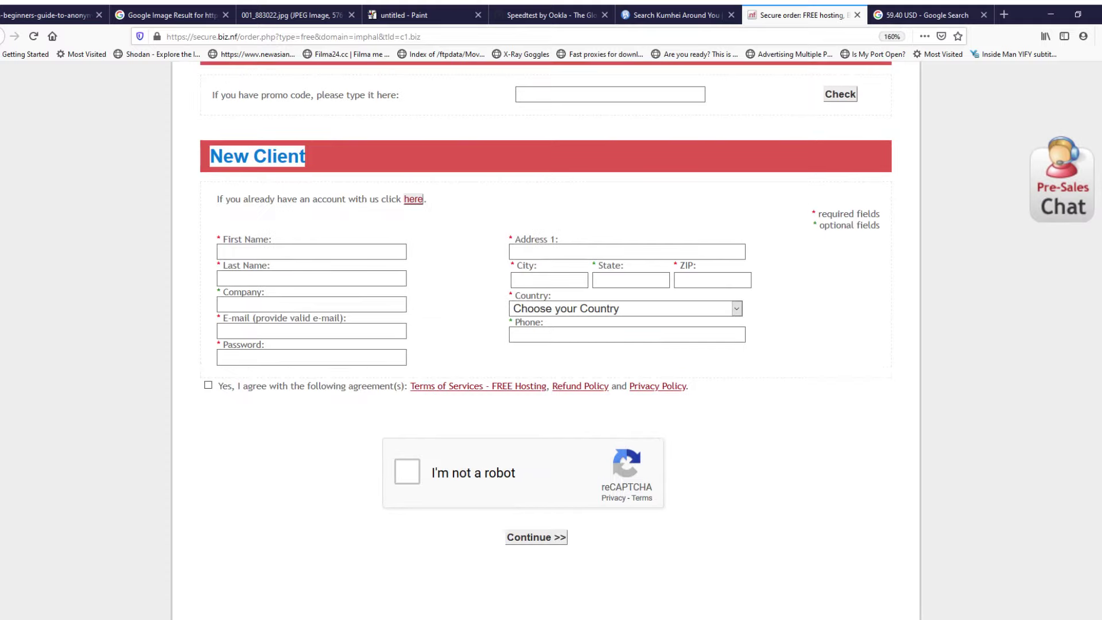
pyautogui.click(312, 251)
pyautogui.hotkey('ctrl', '+')
pyautogui.hotkey('ctrl', '+')
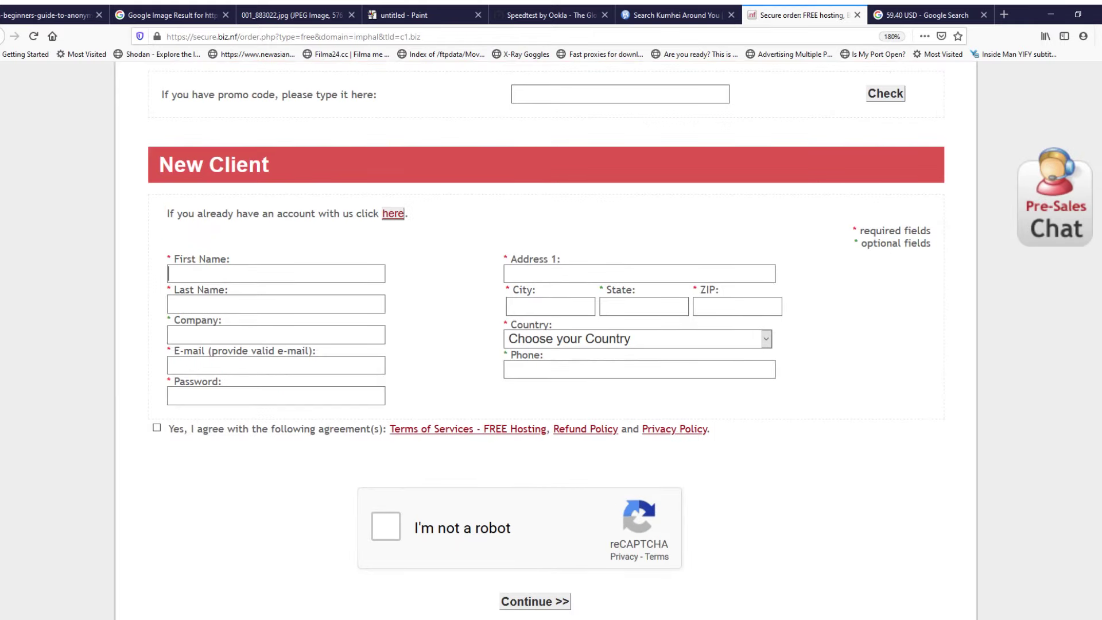
# Step: Enter the client's first name, last name and company name in the New Client form
pyautogui.write('Kumhei')
pyautogui.press('Tab')
pyautogui.write('com')
pyautogui.press('Tab')
pyautogui.write('Kumhei')
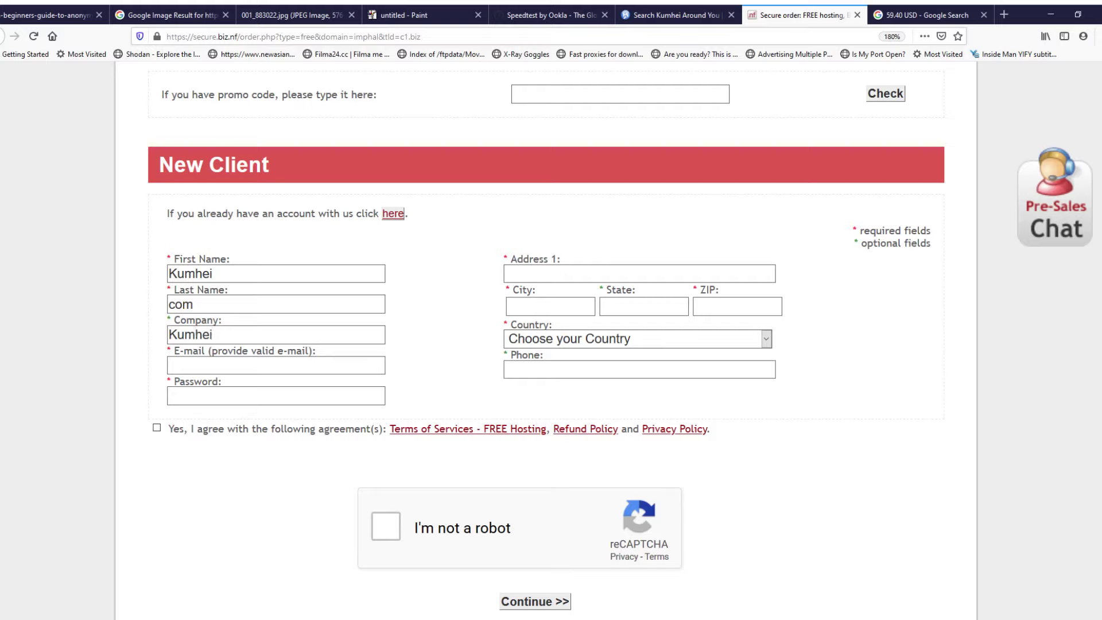
pyautogui.press('Tab')
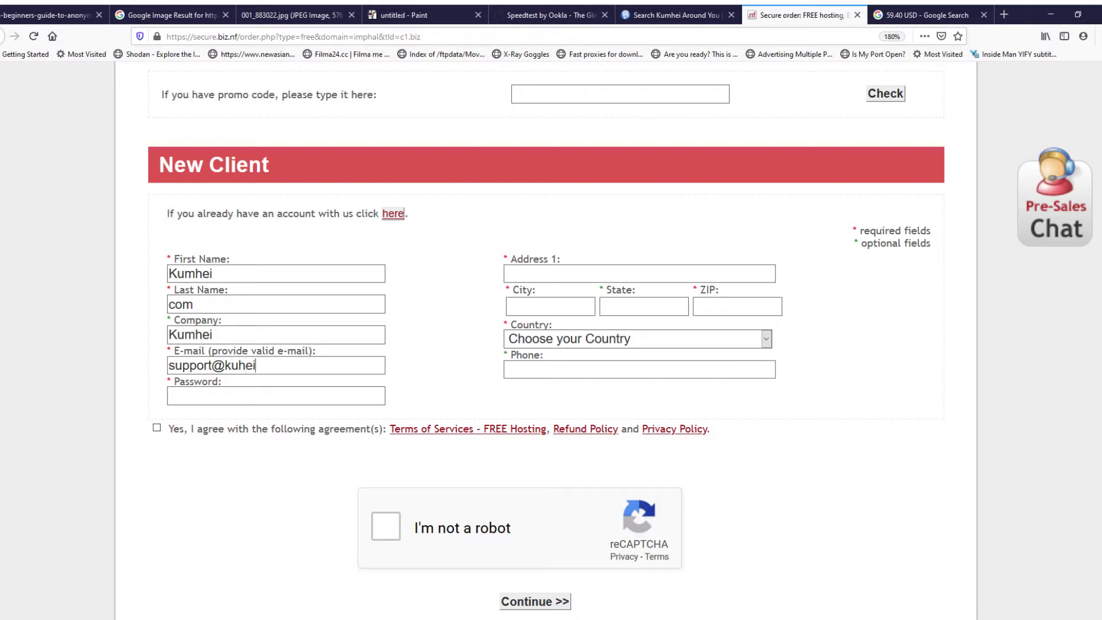
# Step: Enter a password rated Medium strength and fill in the first street address line
pyautogui.press('Tab')
pyautogui.write('12345')
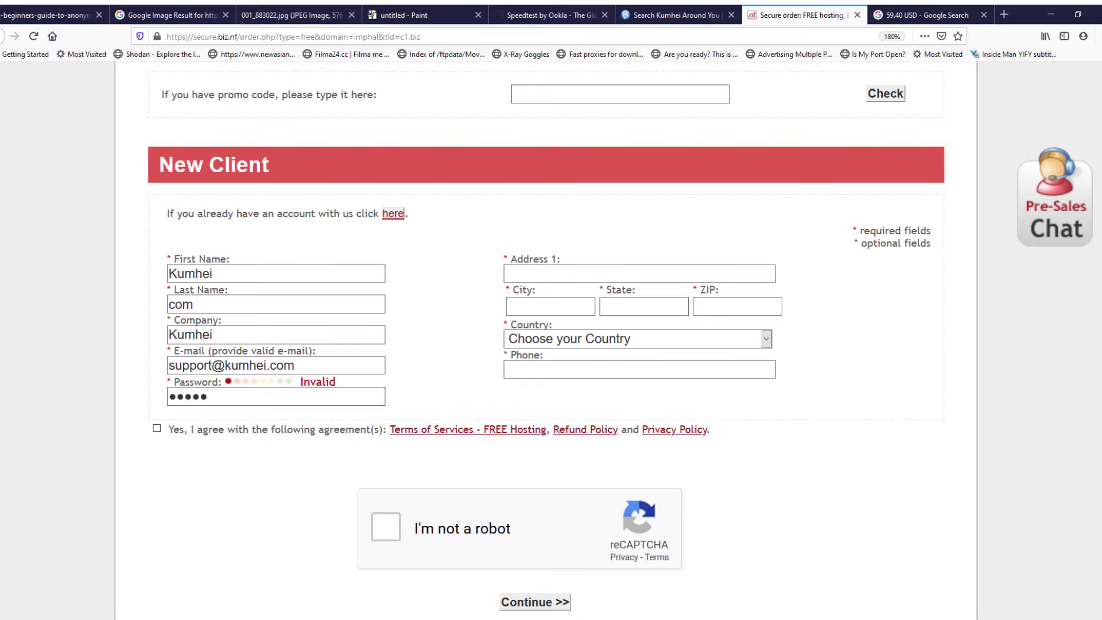
pyautogui.write('6789')
pyautogui.moveTo(300, 382); pyautogui.dragTo(332, 381)
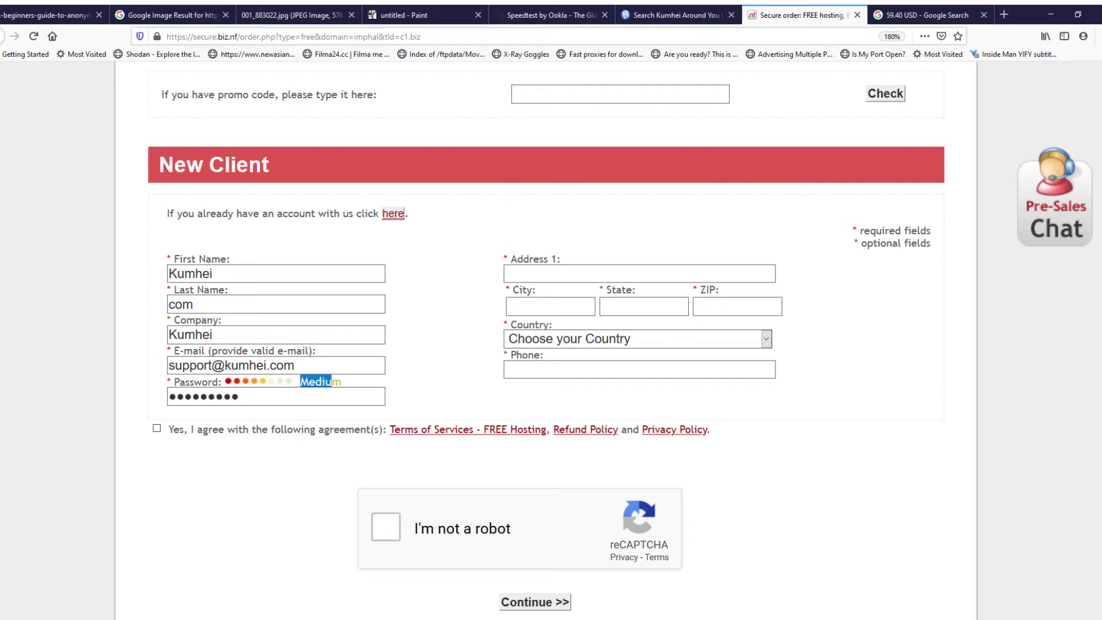
pyautogui.click(550, 273)
pyautogui.write('Sagolband')
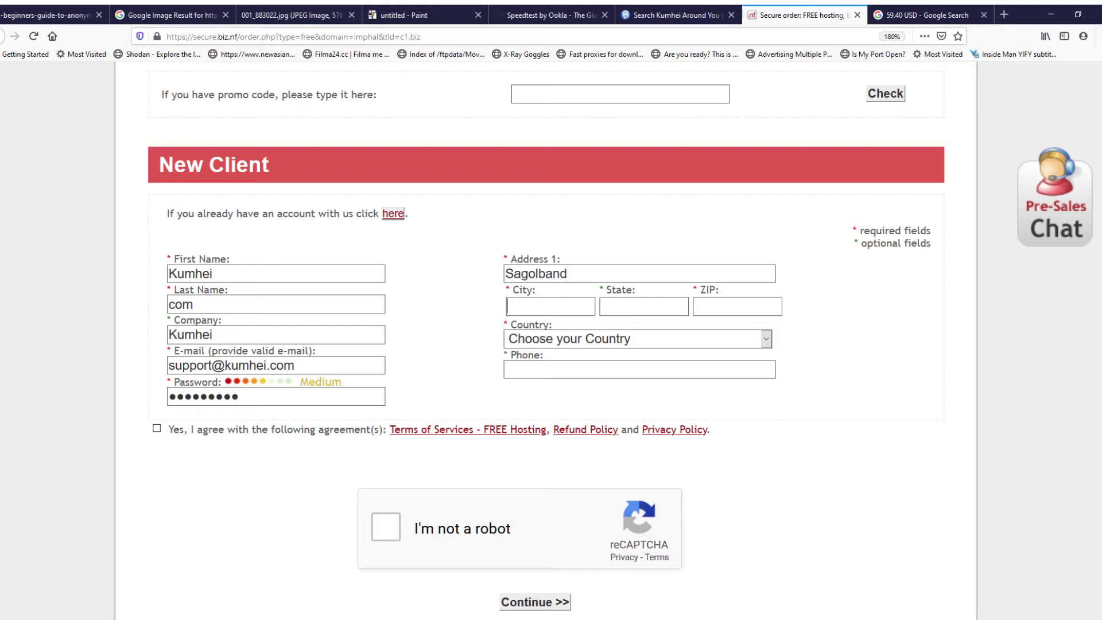
pyautogui.write('Imphal')
pyautogui.write('Mani')
pyautogui.write('pur')
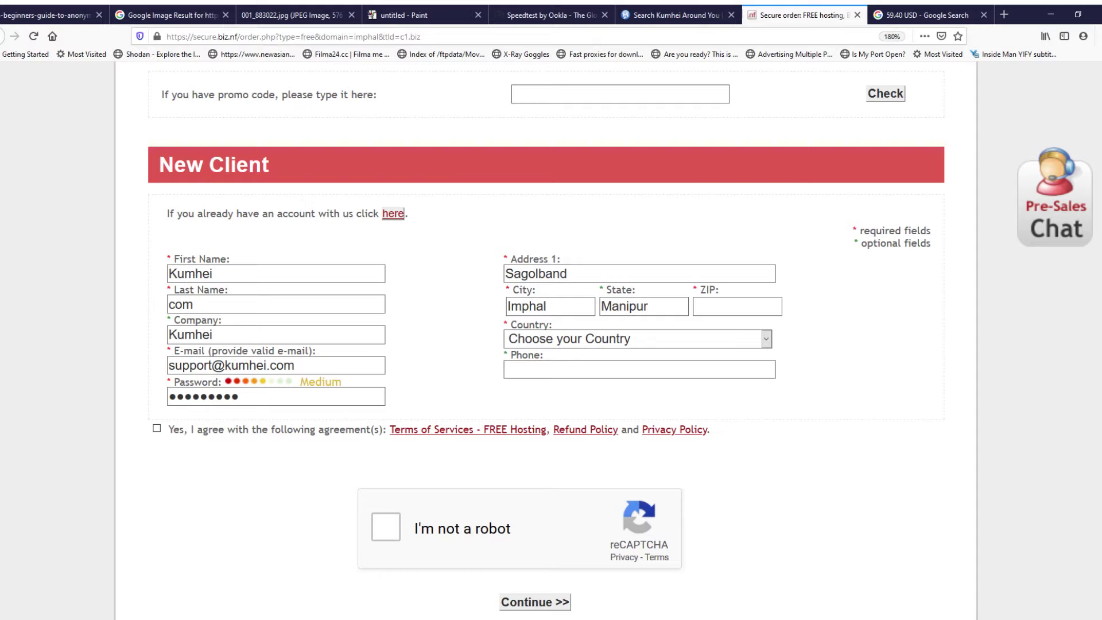
# Step: Enter the ZIP code, choose India as country, add the phone number, accept the terms, and zoom to 200%
pyautogui.press('Tab')
pyautogui.write('795001')
pyautogui.press('Tab')
pyautogui.write('in')
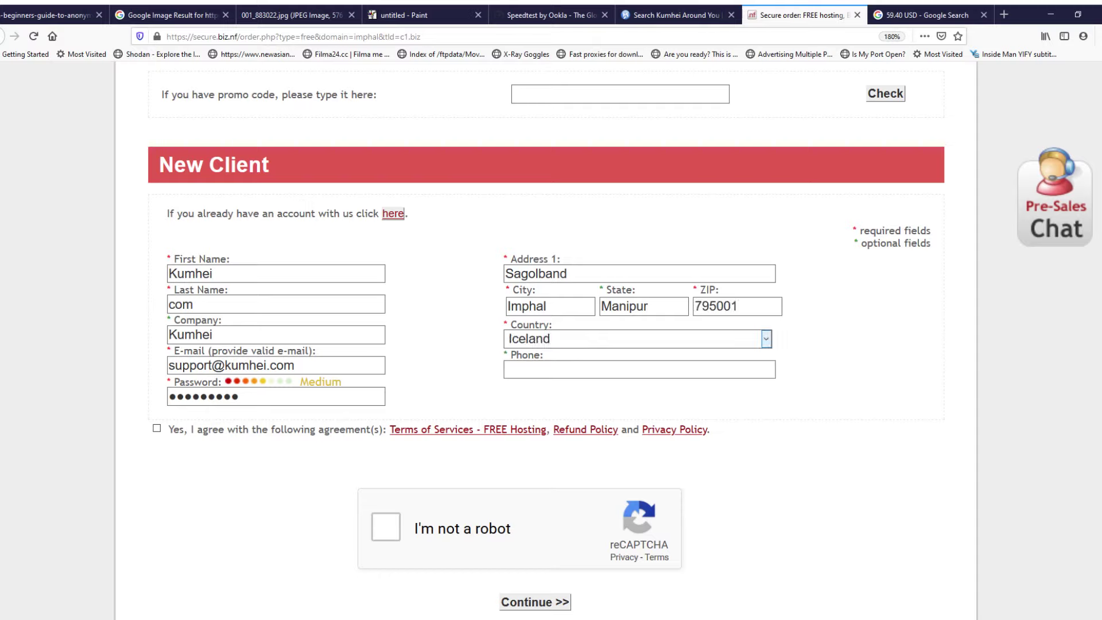
pyautogui.press('Tab')
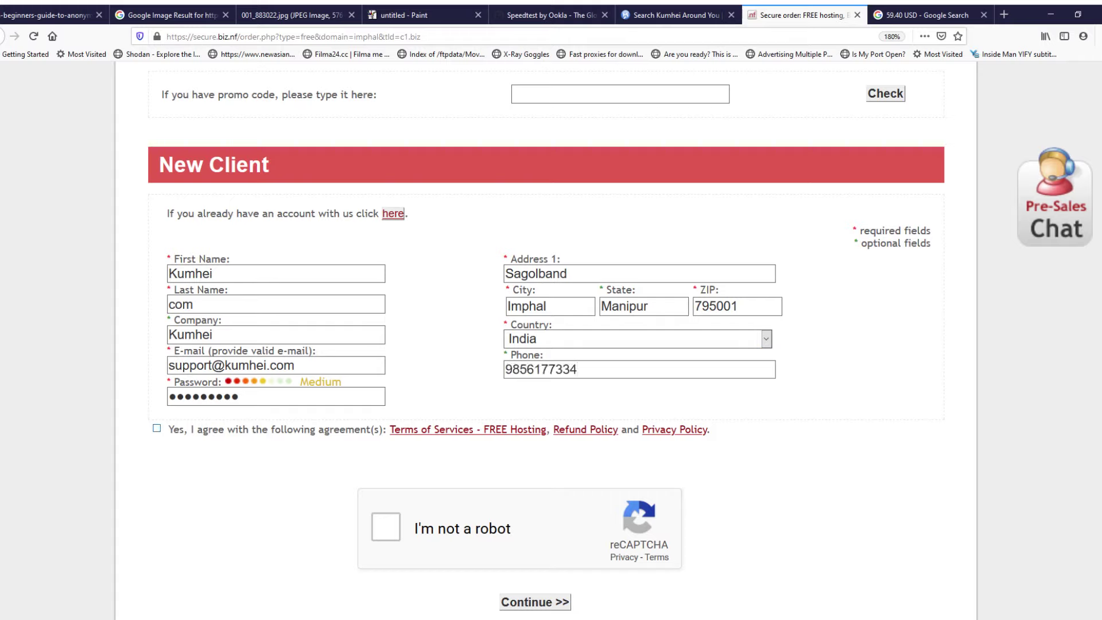
pyautogui.click(156, 428)
pyautogui.hotkey('ctrl', '+')
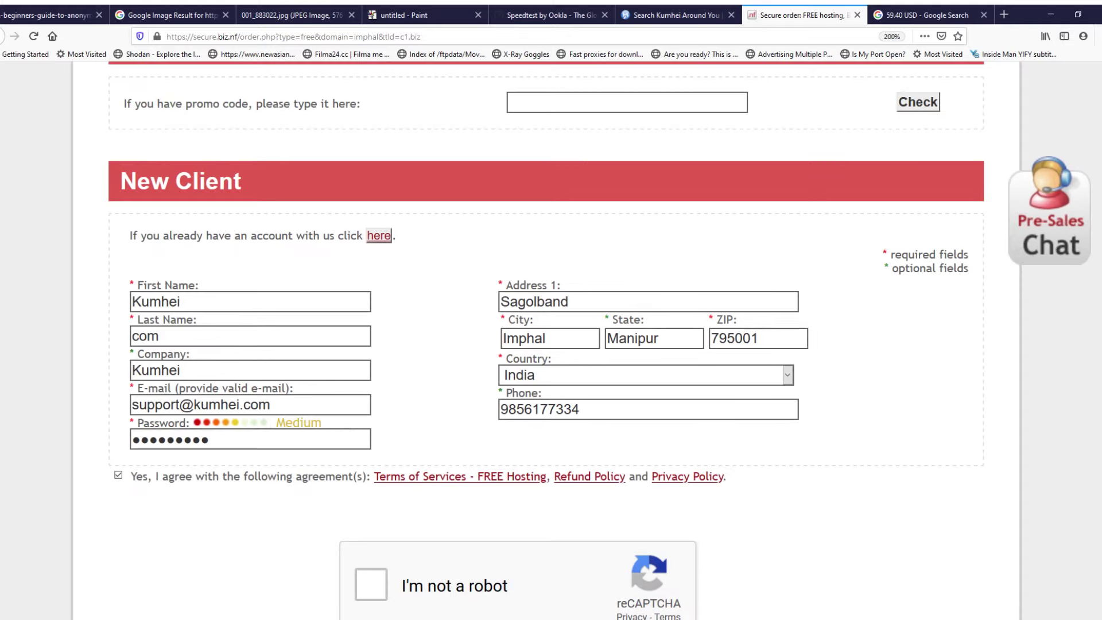
pyautogui.scroll(-4, 545, 338)
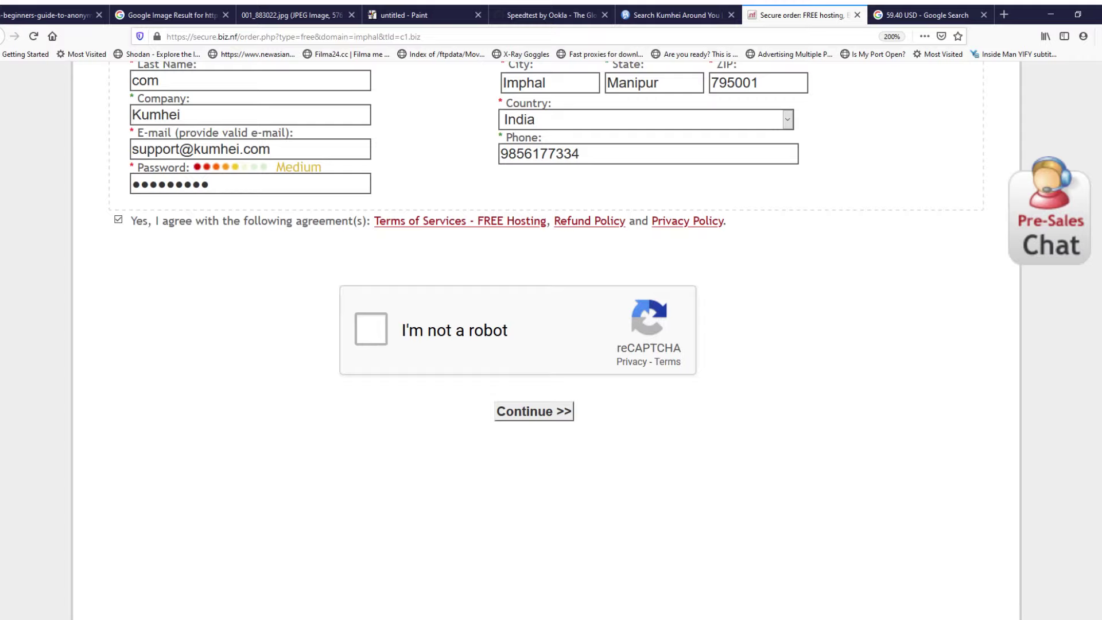
# Step: Tick reCAPTCHA 'I'm not a robot', recheck the e-mail and password, and submit the form
pyautogui.click(370, 328)
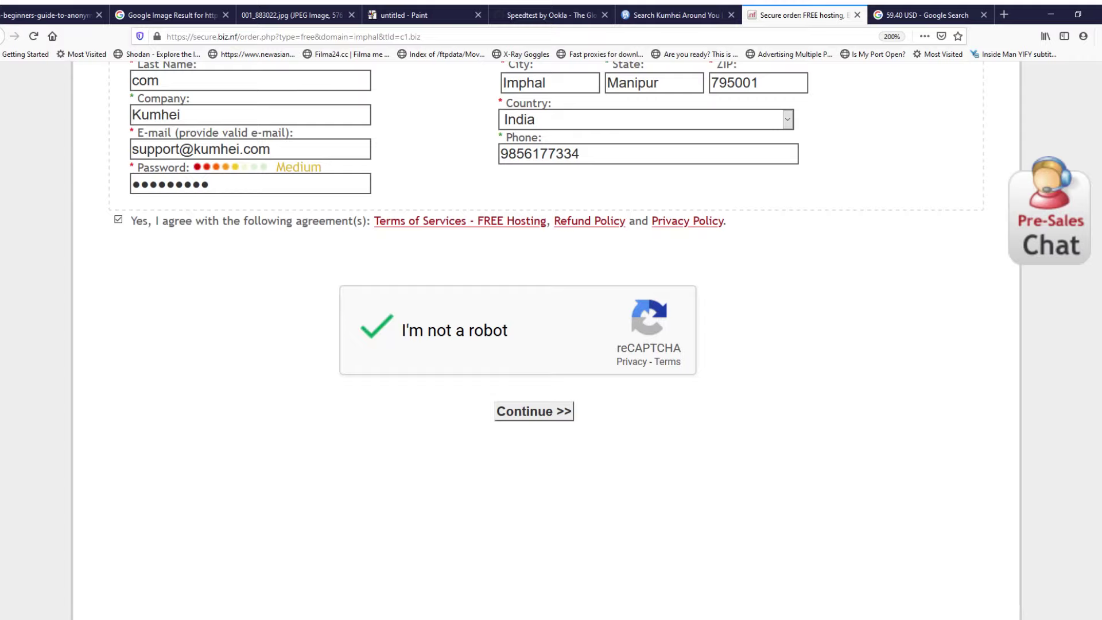
pyautogui.scroll(10, 545, 344)
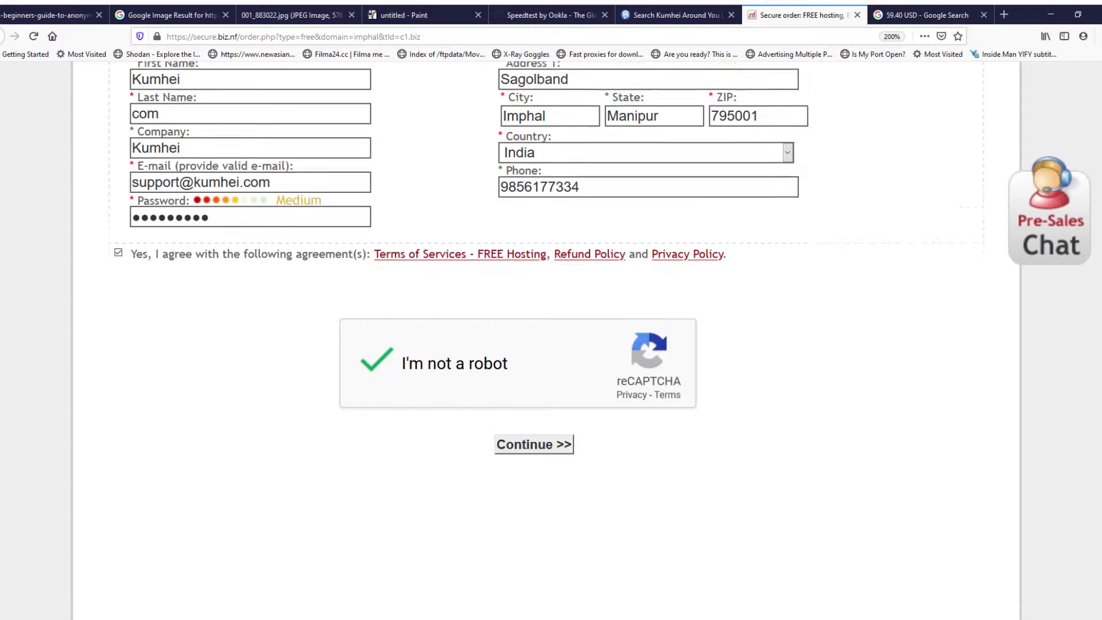
pyautogui.scroll(-9, 545, 344)
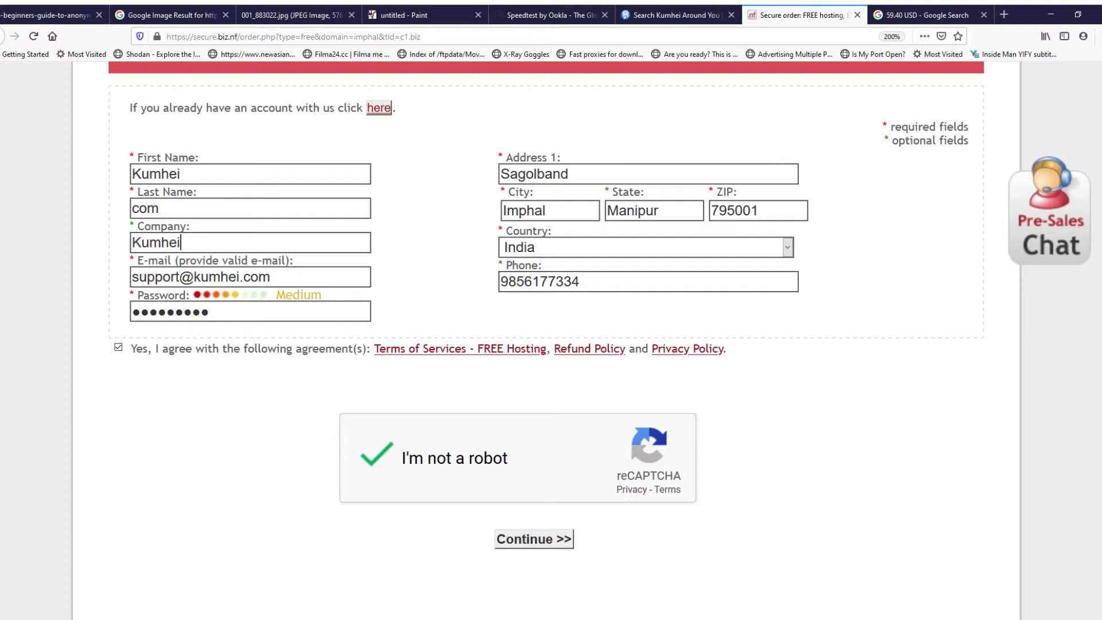
pyautogui.moveTo(132, 277); pyautogui.dragTo(274, 277)
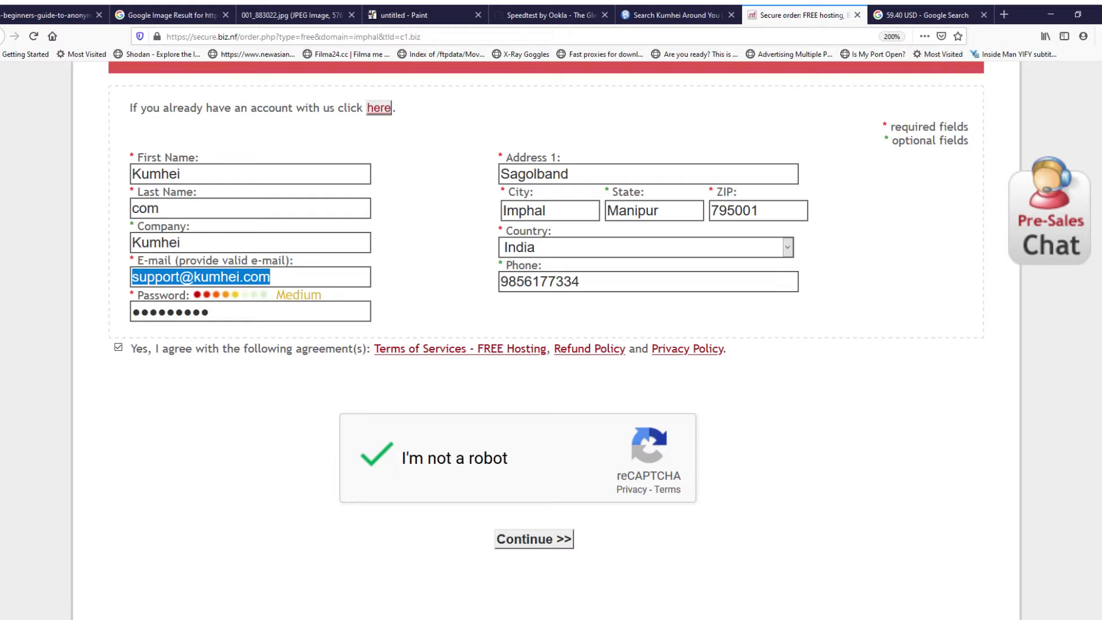
pyautogui.click(211, 311)
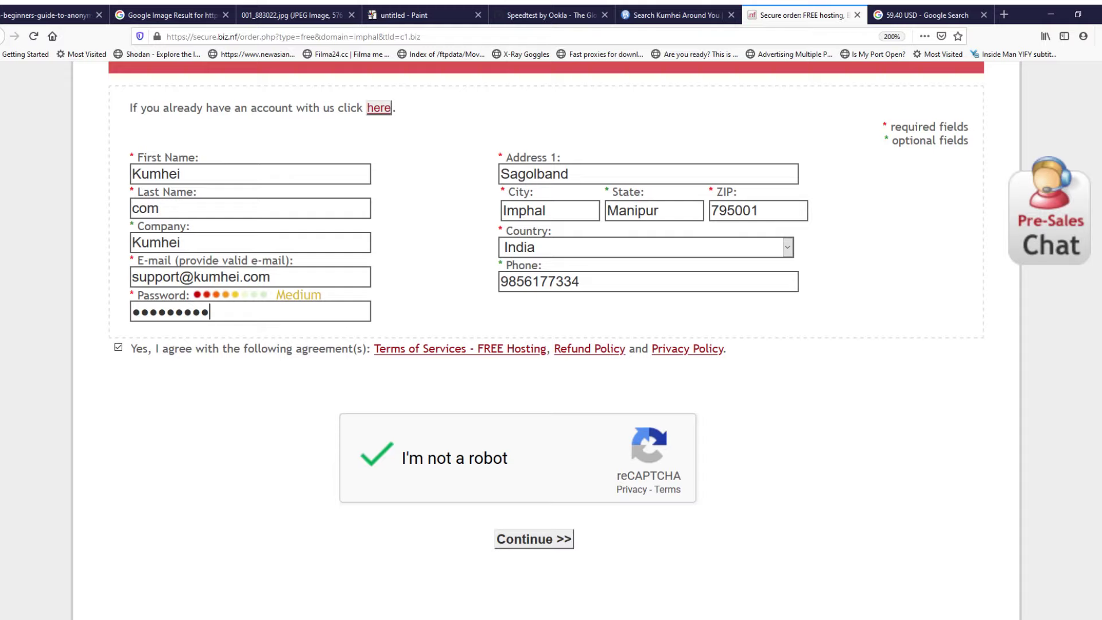
pyautogui.moveTo(278, 277); pyautogui.dragTo(131, 277)
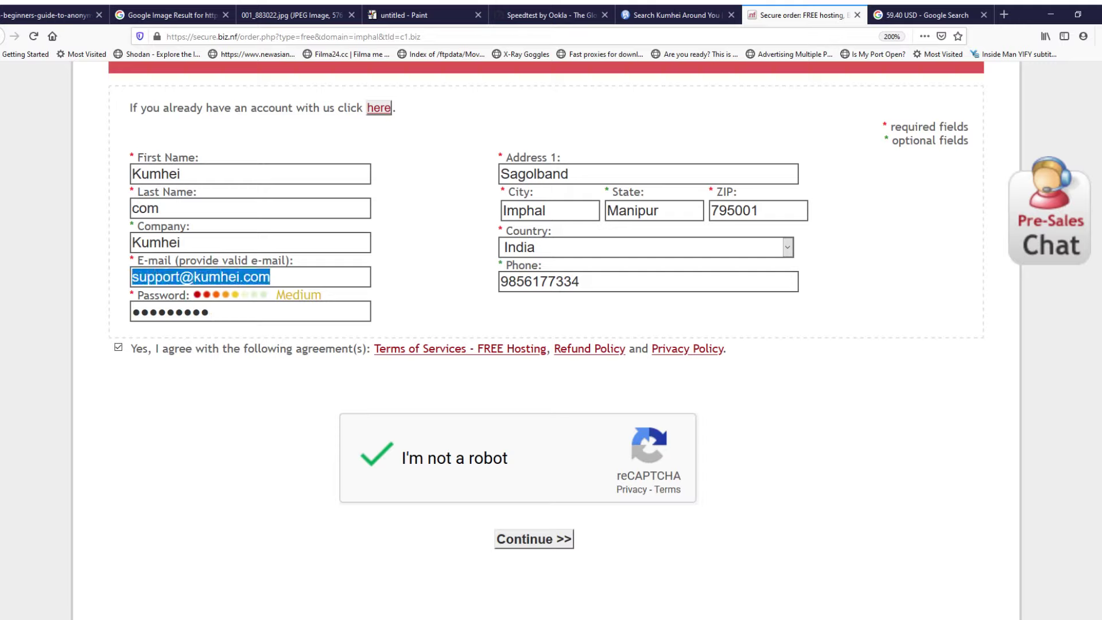
pyautogui.press('Tab')
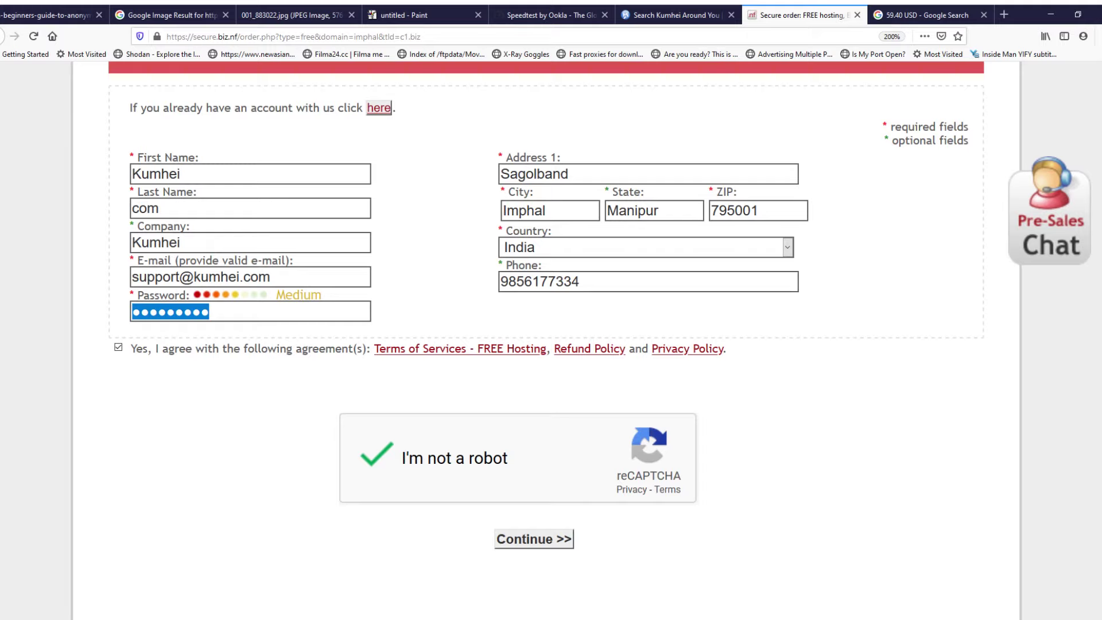
pyautogui.press('Return')
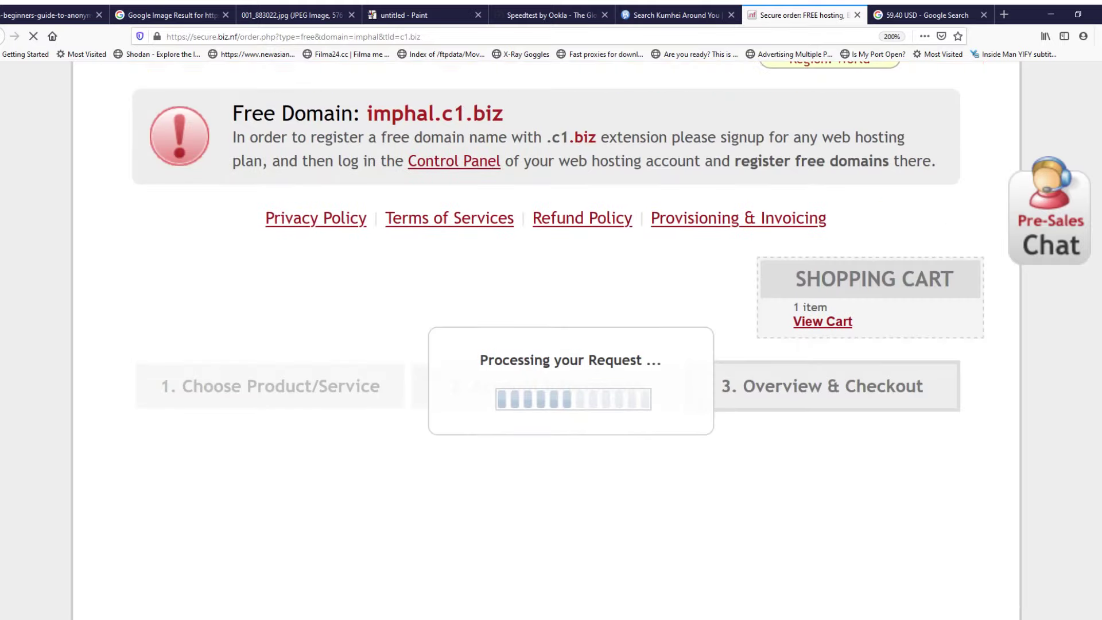
# Step: Open the 'Click here to log into your account' link in a new tab
pyautogui.scroll(-2, 546, 340)
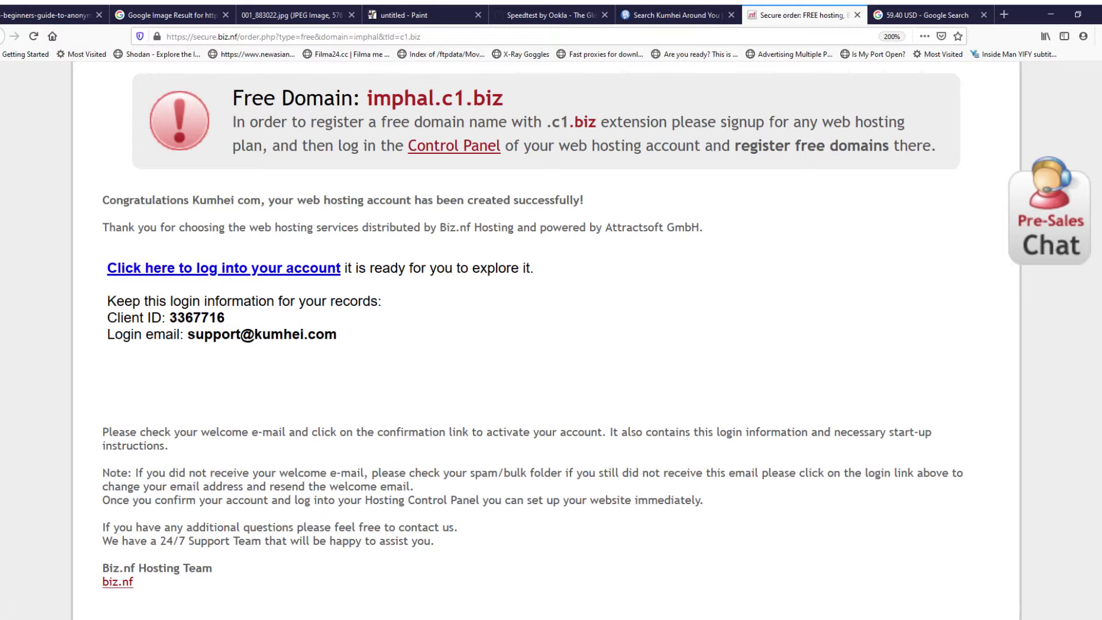
pyautogui.click(223, 267)
pyautogui.click(711, 15)
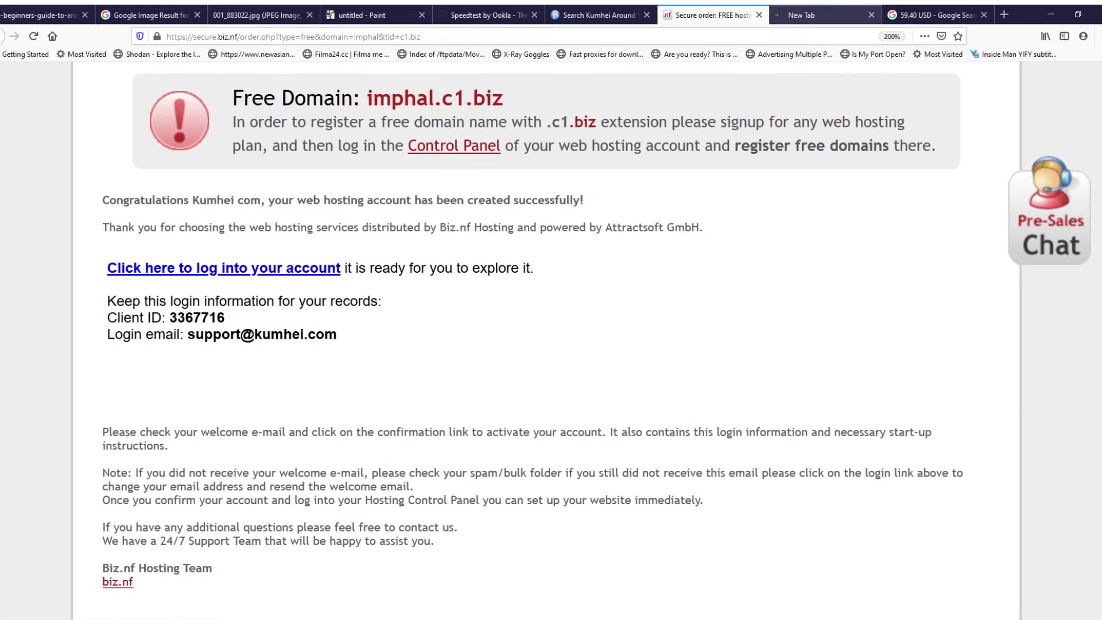
# Step: Switch to the Biz.nf account tab and resend the account activation e-mail twice
pyautogui.click(821, 15)
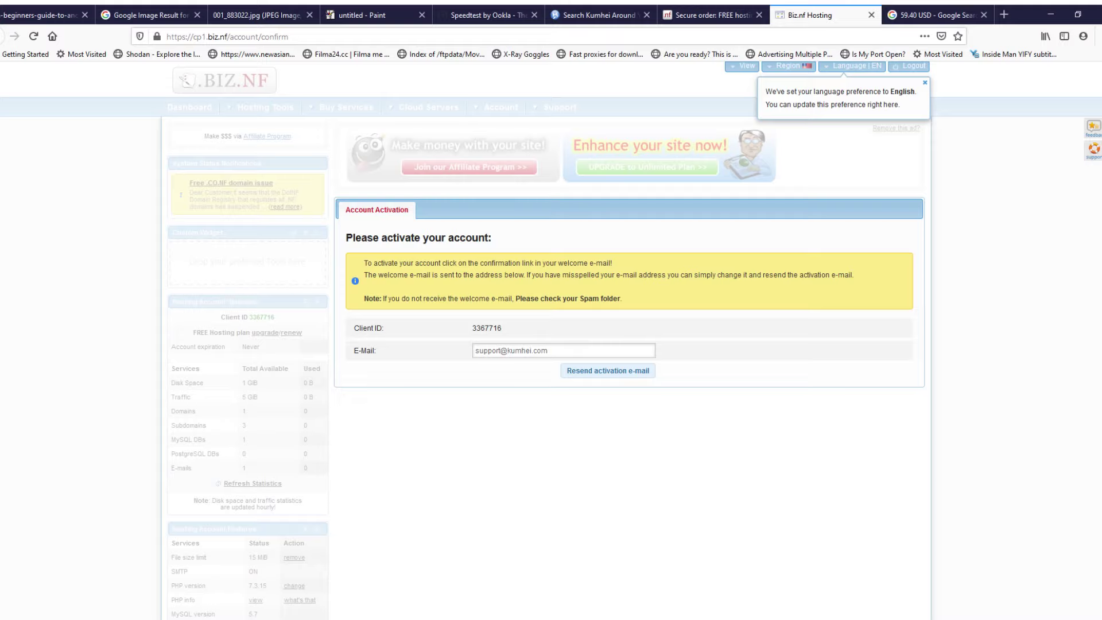
pyautogui.moveTo(373, 237); pyautogui.dragTo(465, 238)
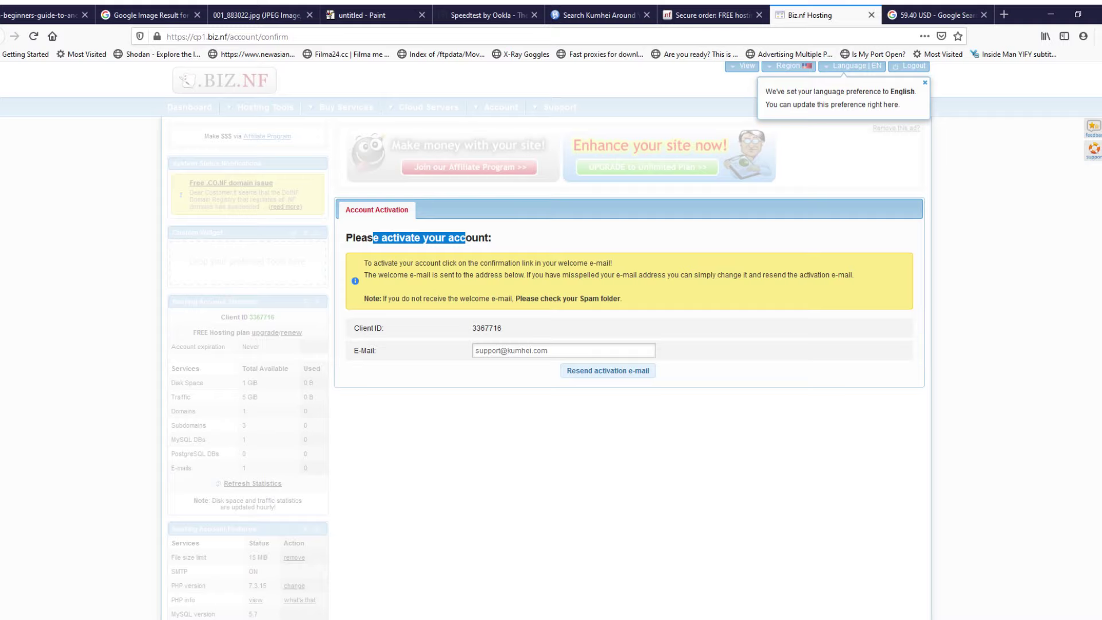
pyautogui.click(608, 371)
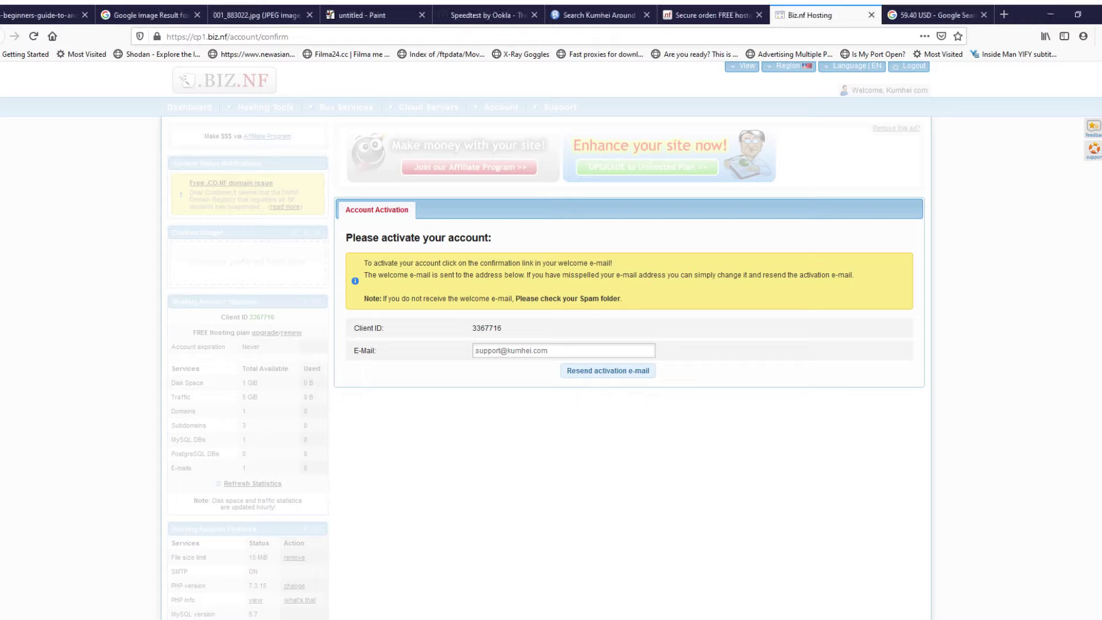
pyautogui.click(608, 371)
# Step: Open Speedtest in a new tab, close the 59.40 USD search tab, and resend the Biz.nf activation e-mail
pyautogui.click(1004, 15)
pyautogui.click(408, 356)
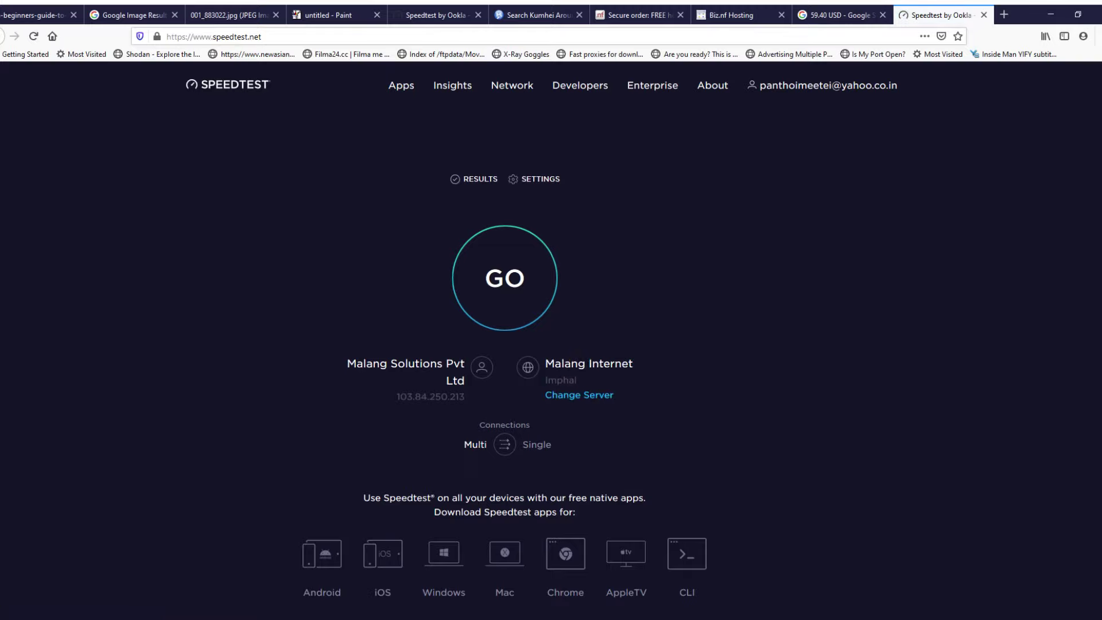
pyautogui.hotkey('ctrl', 'shift', 'Tab')
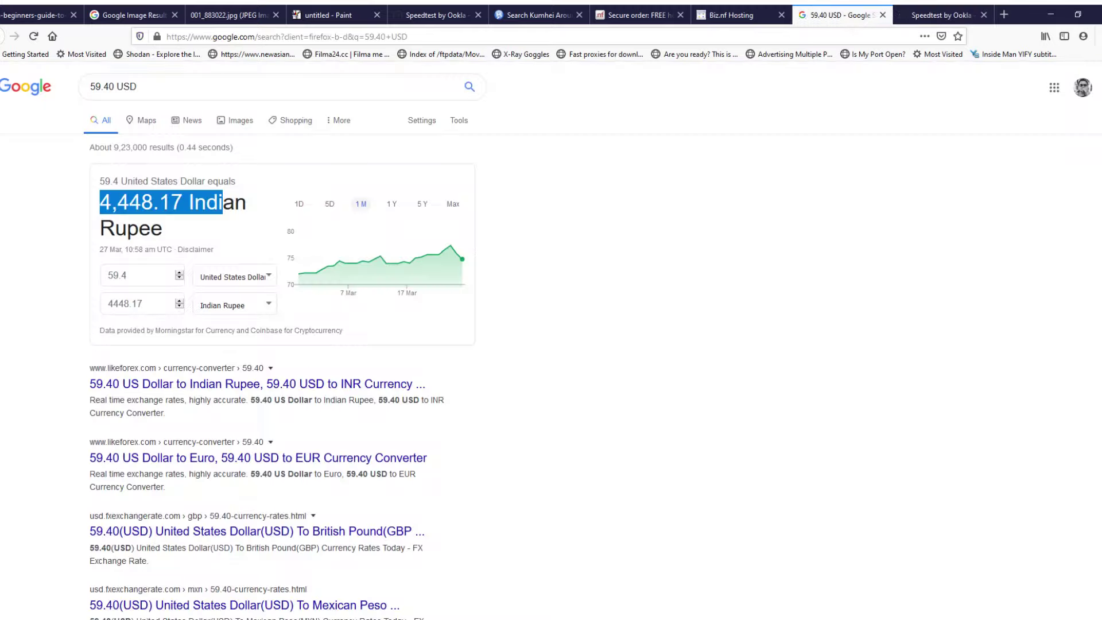
pyautogui.click(883, 15)
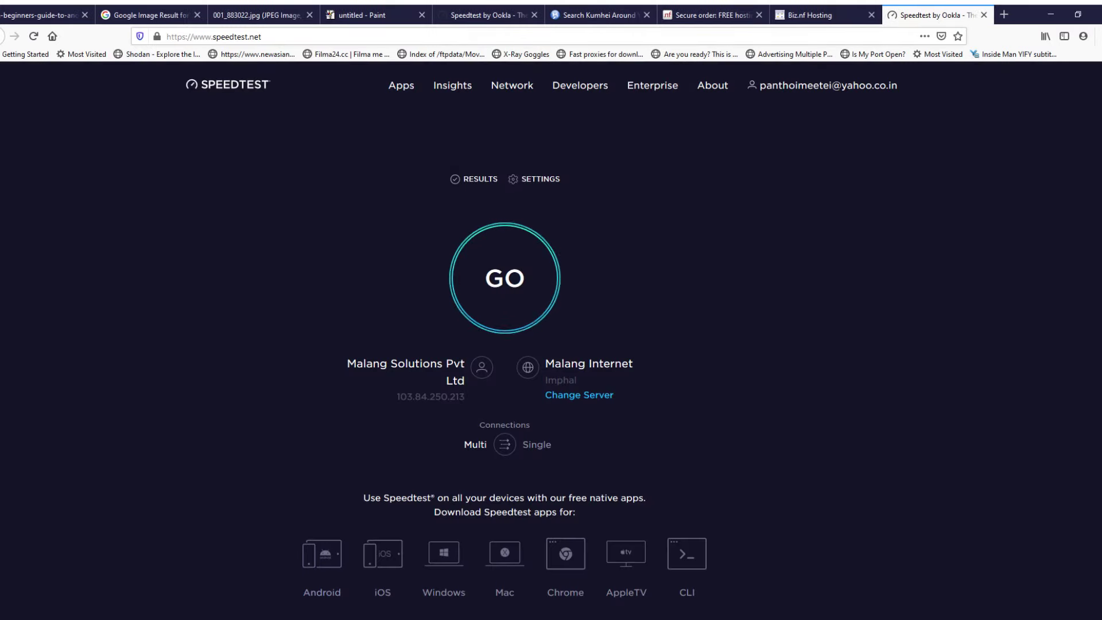
pyautogui.click(820, 15)
pyautogui.click(608, 370)
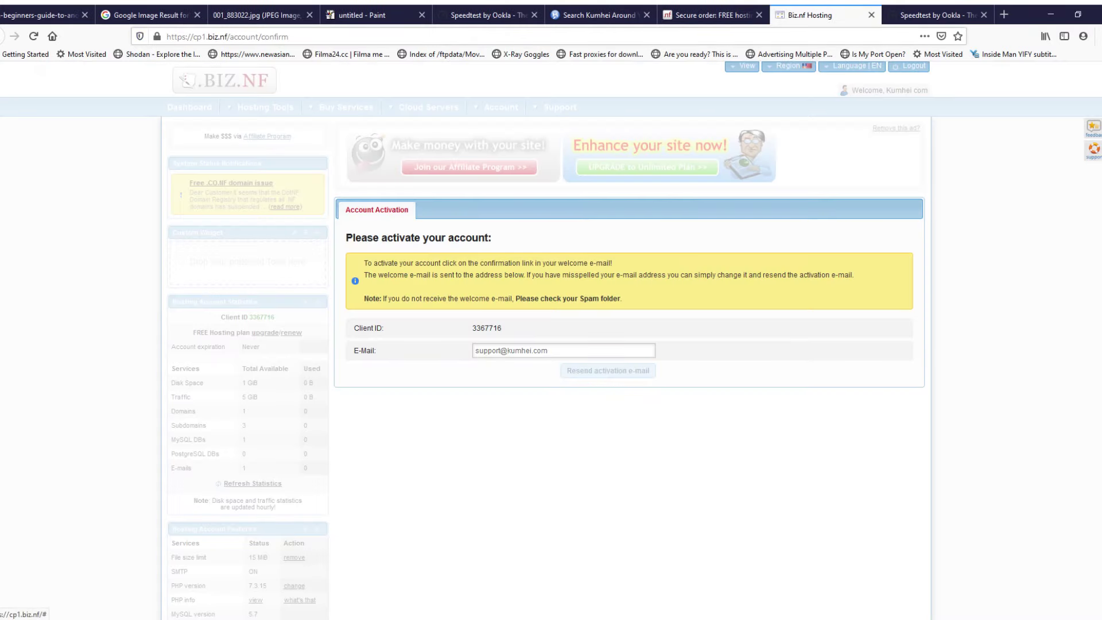
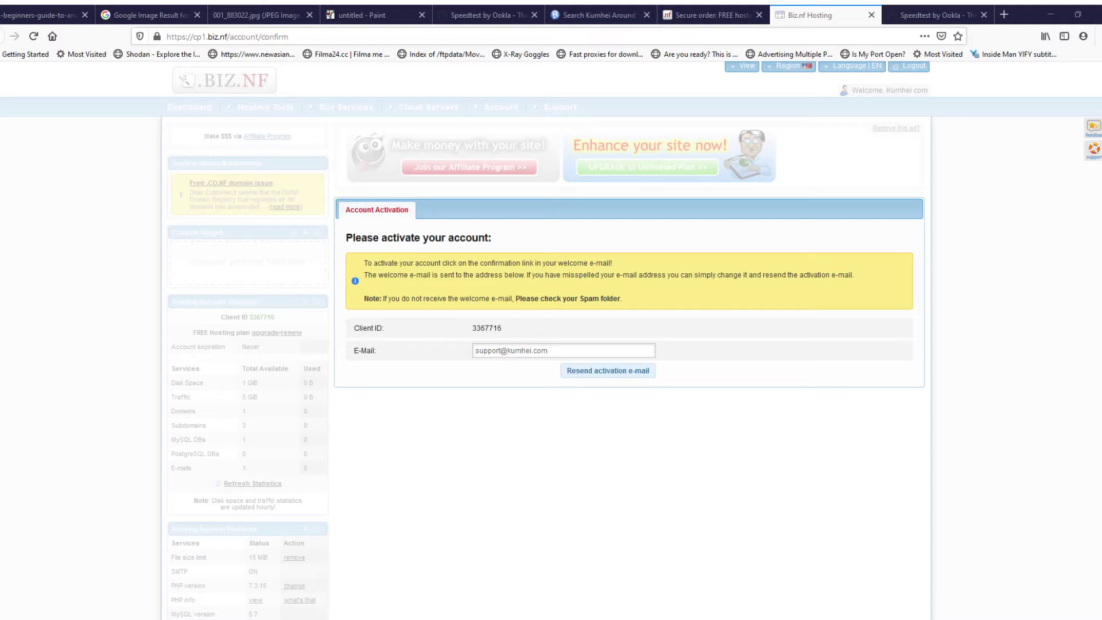
pyautogui.hotkey('ctrl', 't')
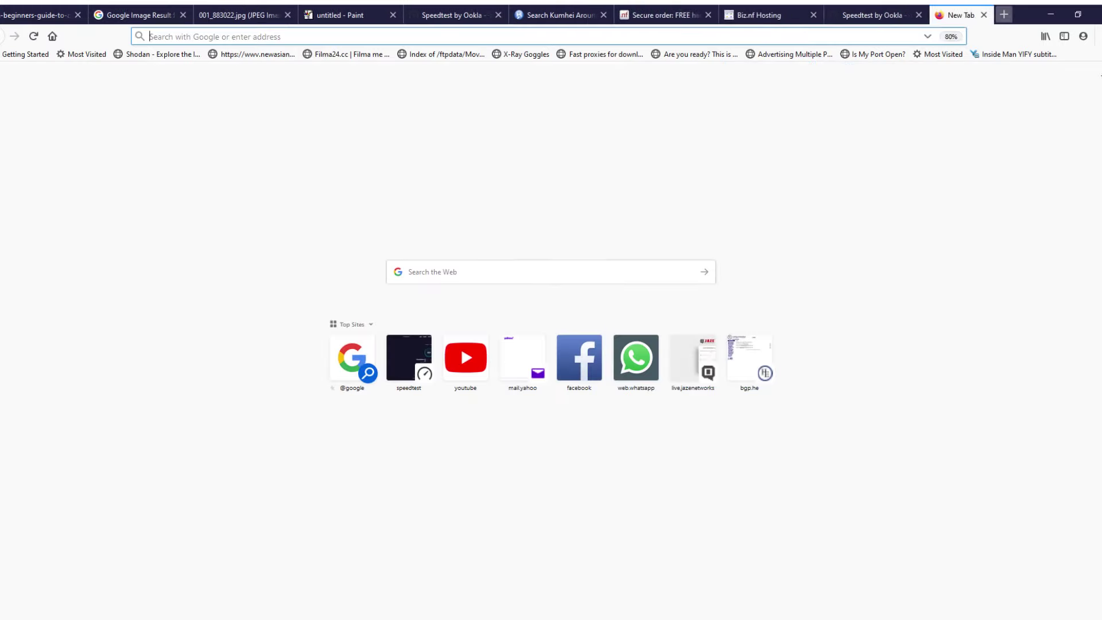
pyautogui.write('103.84.250.212:10000/')
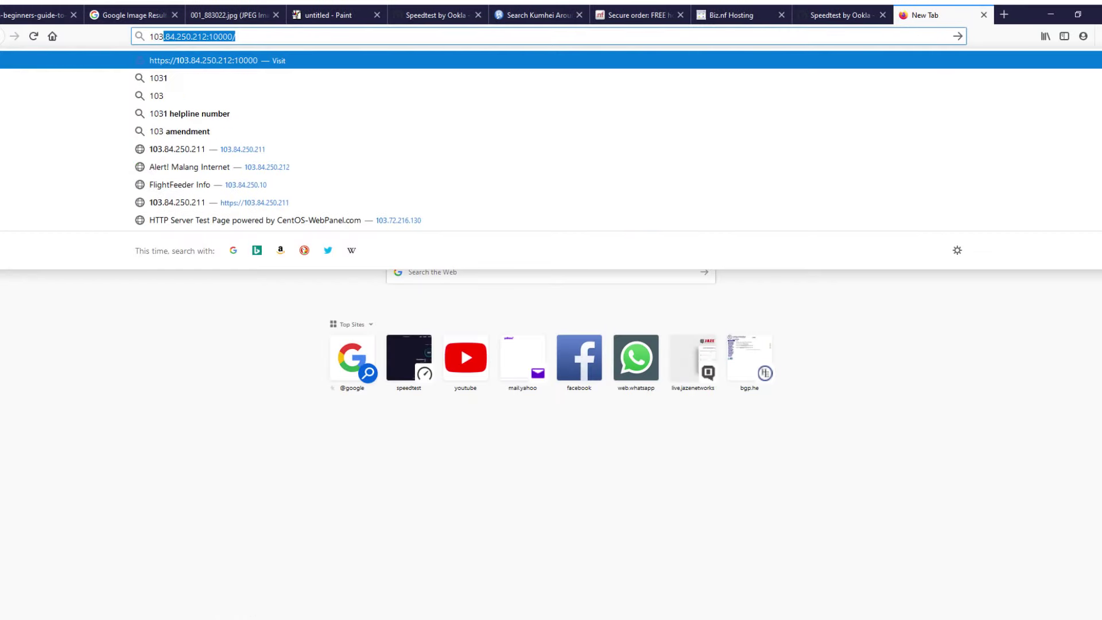
pyautogui.press('Right')
pyautogui.press('BackSpace')
pyautogui.press('BackSpace')
pyautogui.press('BackSpace')
pyautogui.press('BackSpace')
pyautogui.press('BackSpace')
pyautogui.press('BackSpace')
pyautogui.press('BackSpace')
pyautogui.press('BackSpace')
pyautogui.press('BackSpace')
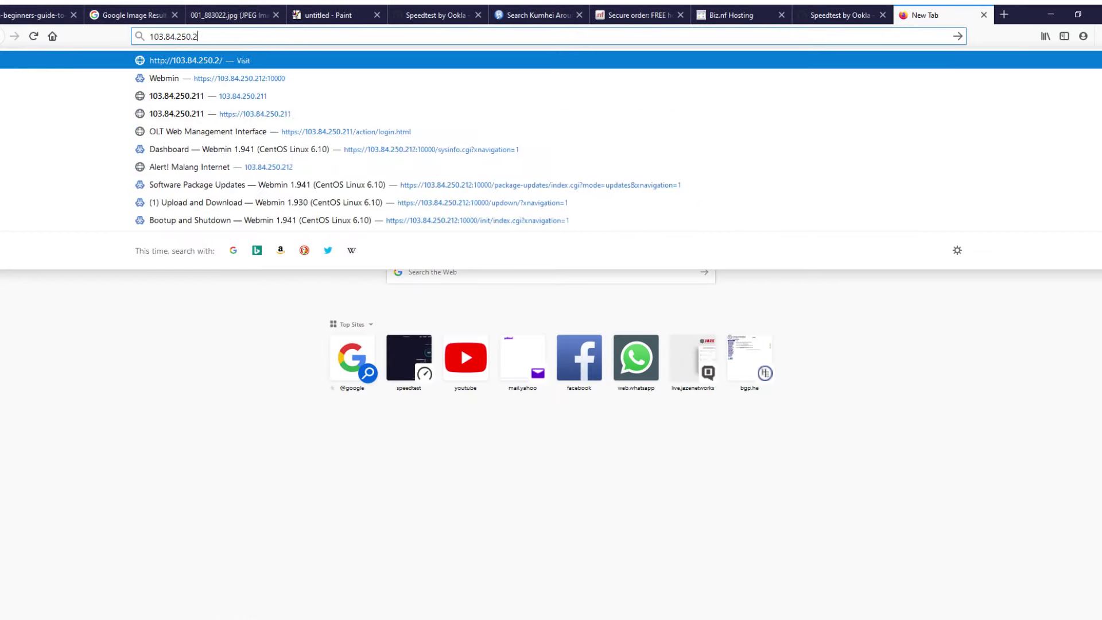
pyautogui.press('BackSpace')
pyautogui.write('10')
pyautogui.press('Return')
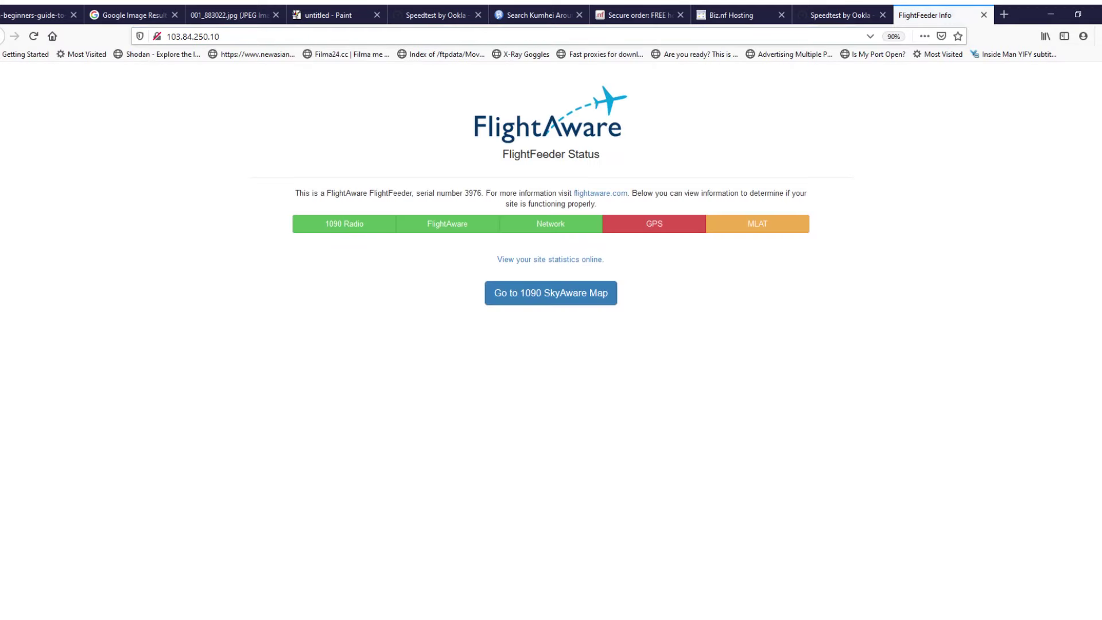
pyautogui.click(551, 293)
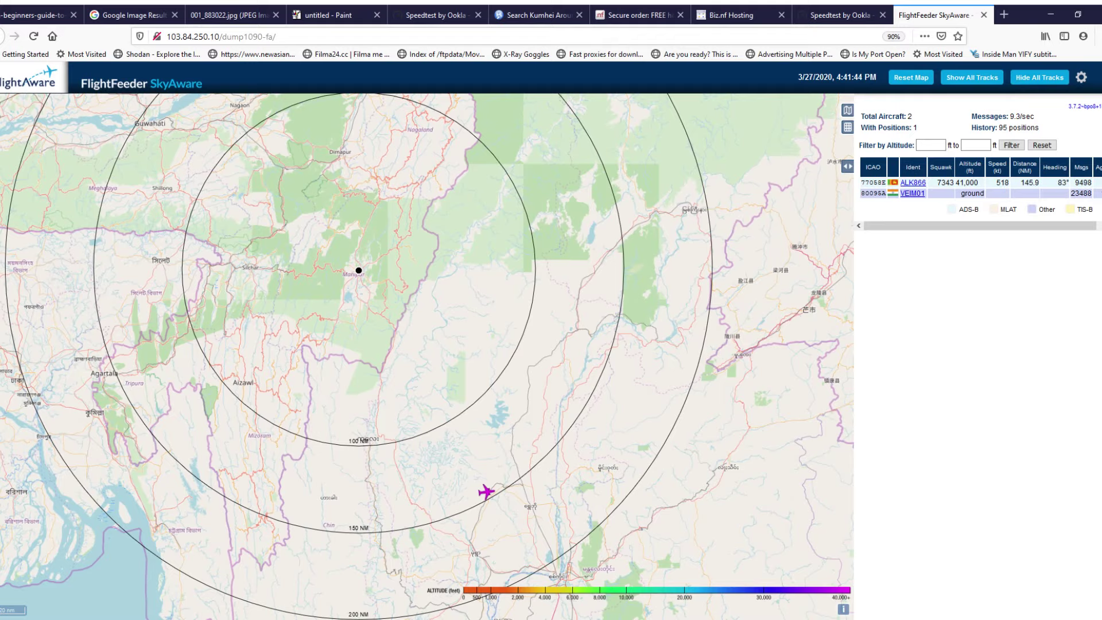
pyautogui.click(1003, 14)
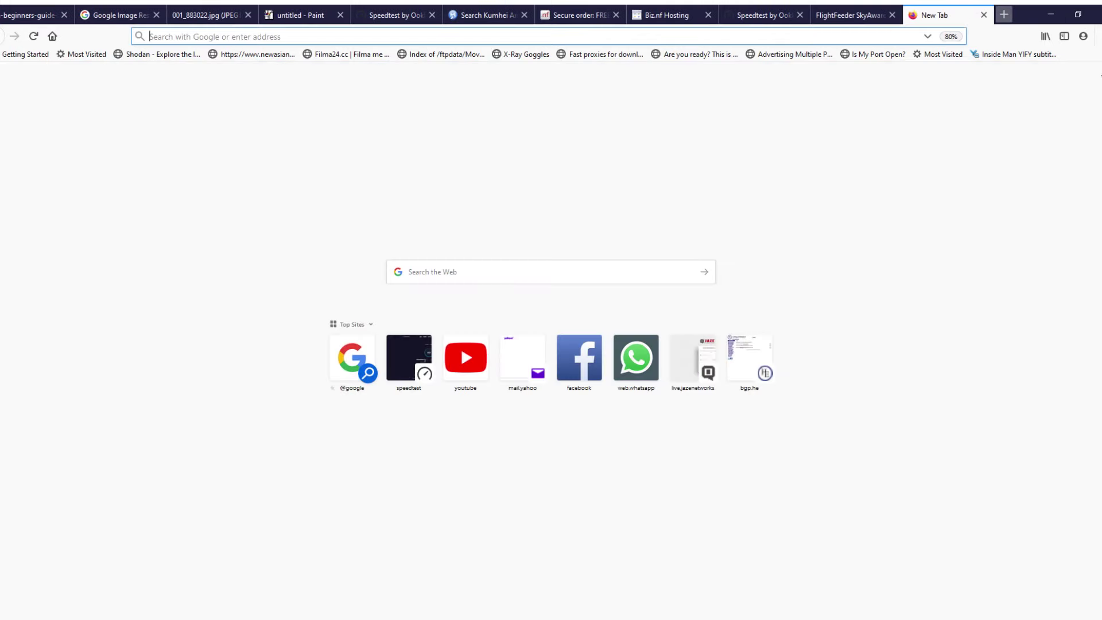
# Step: Run a Google search for 'raspberry pi 4'
pyautogui.write('ra')
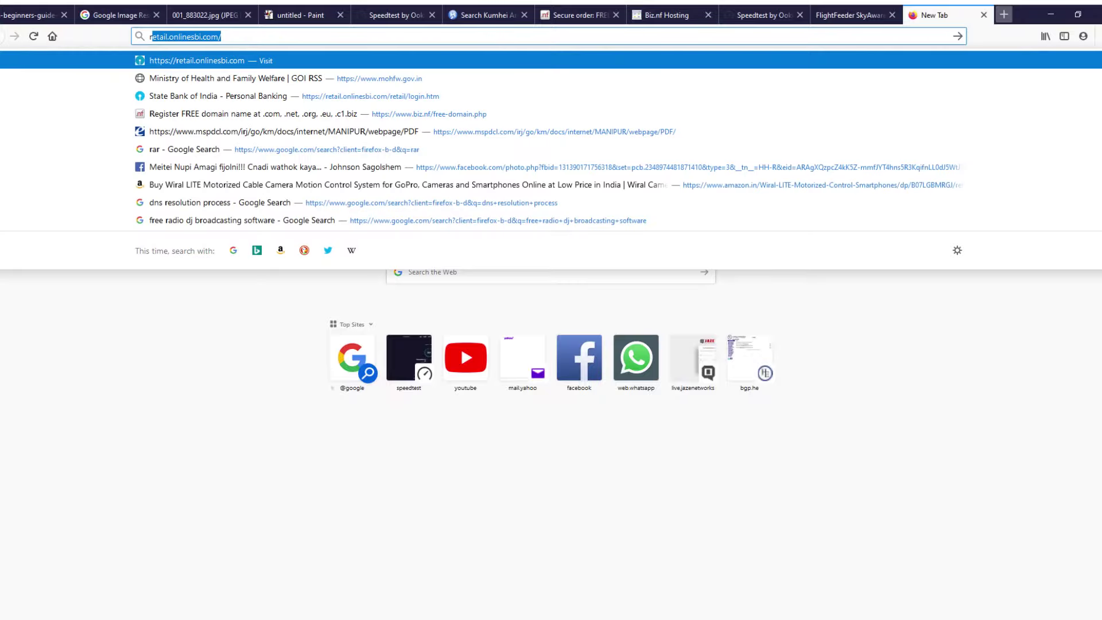
pyautogui.write('sb')
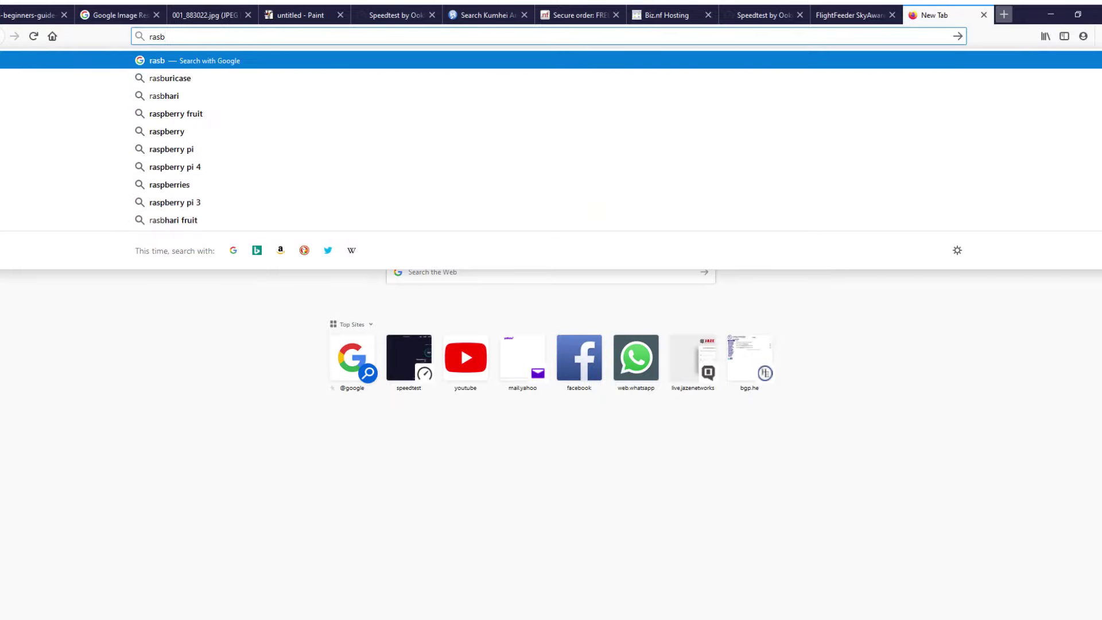
pyautogui.press('Down')
pyautogui.press('Down')
pyautogui.press('Down')
pyautogui.press('Down')
pyautogui.press('Down')
pyautogui.press('Down')
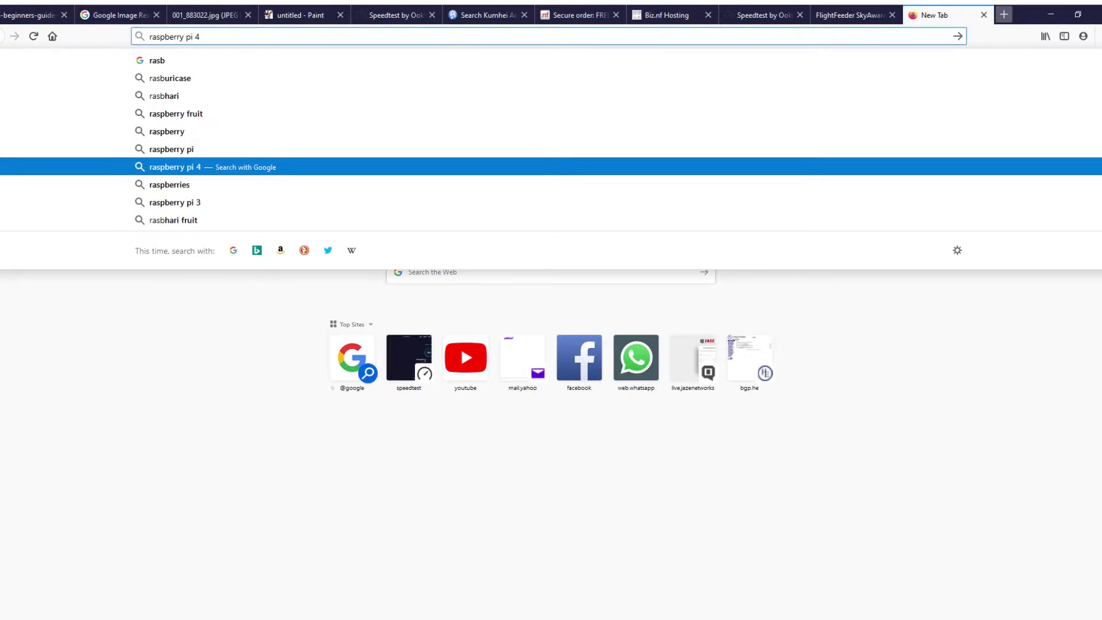
pyautogui.press('Return')
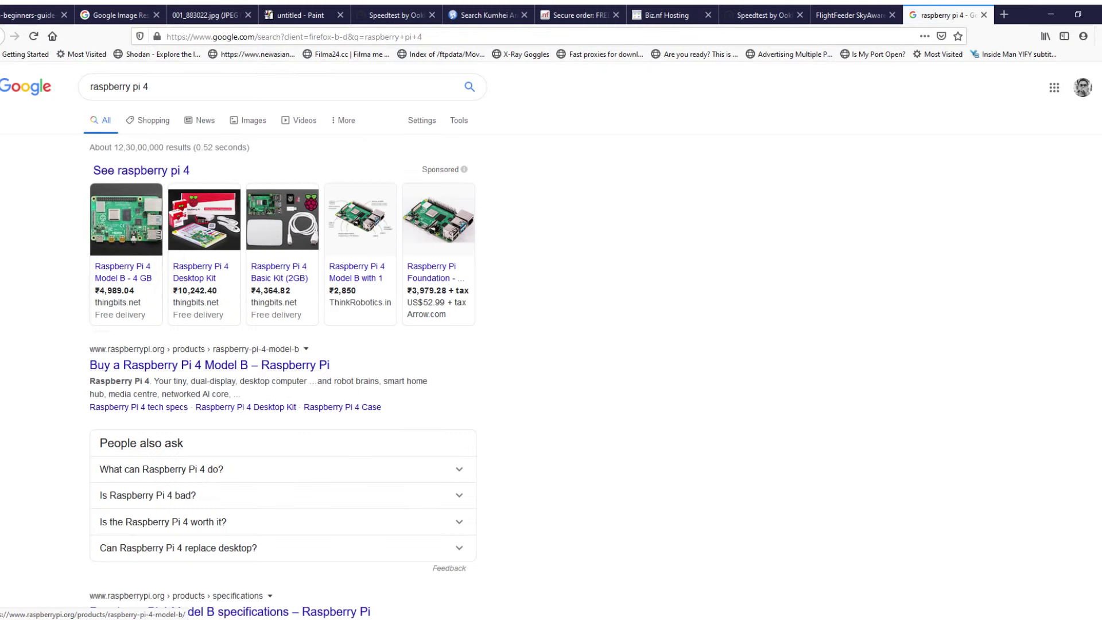
# Step: View the Thingbits Raspberry Pi 4 Model B 4 GB listing, then return to the Biz.nf tab
pyautogui.middleClick(135, 229)
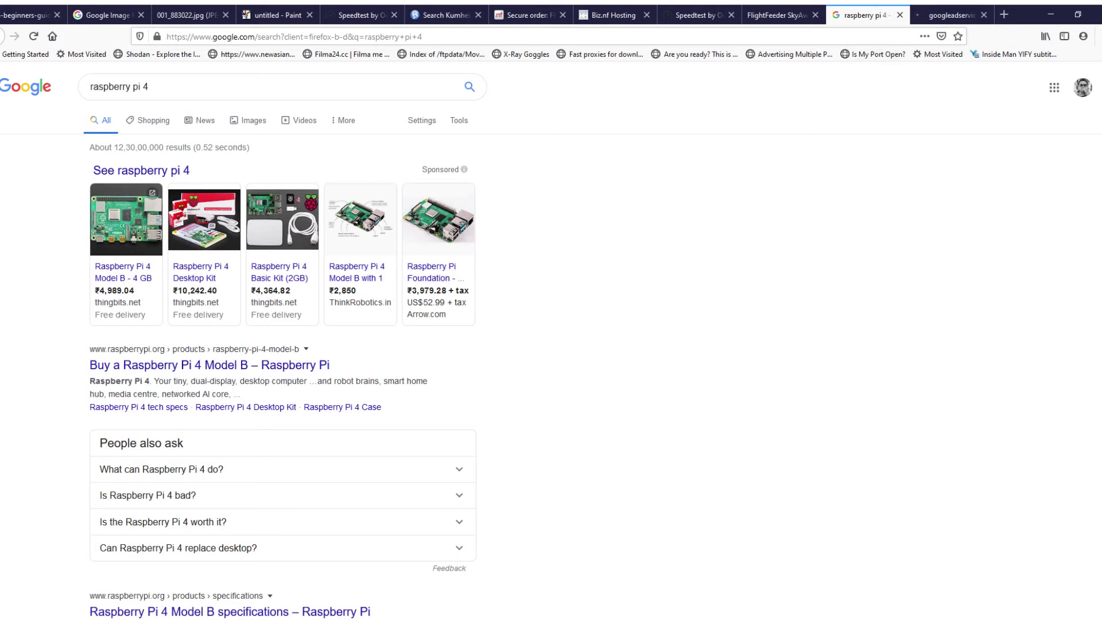
pyautogui.click(949, 14)
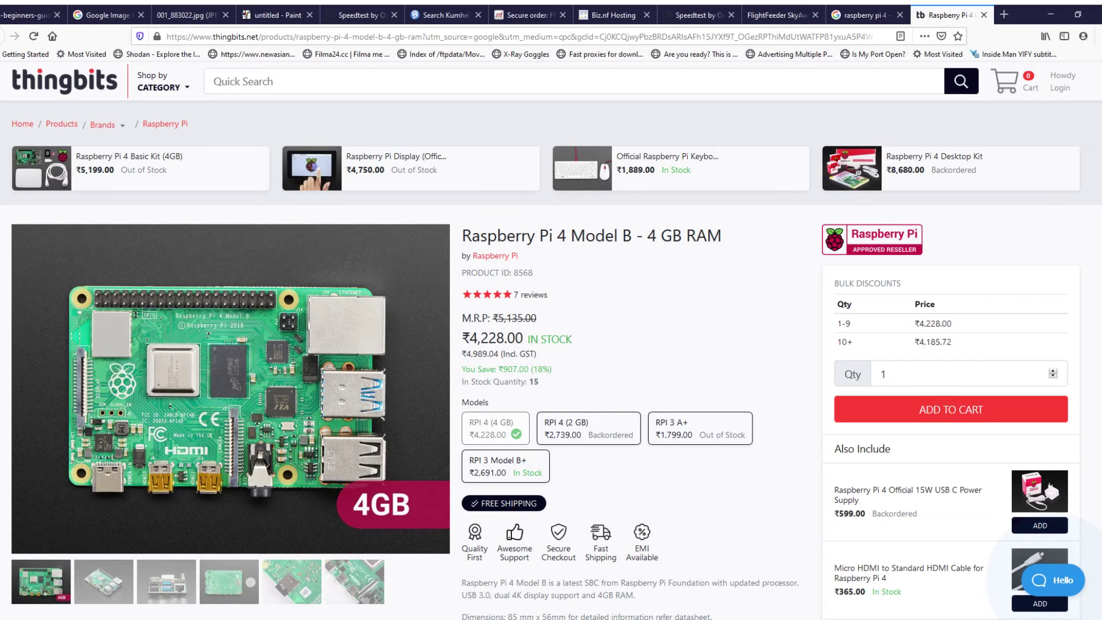
pyautogui.scroll(-2, 550, 360)
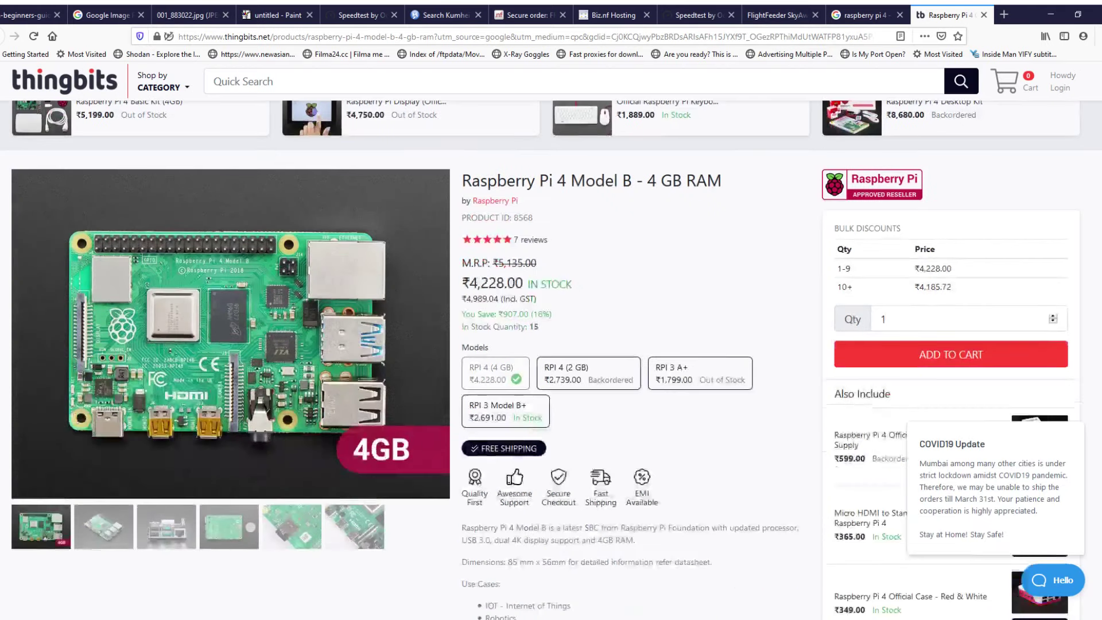
pyautogui.scroll(-2, 551, 299)
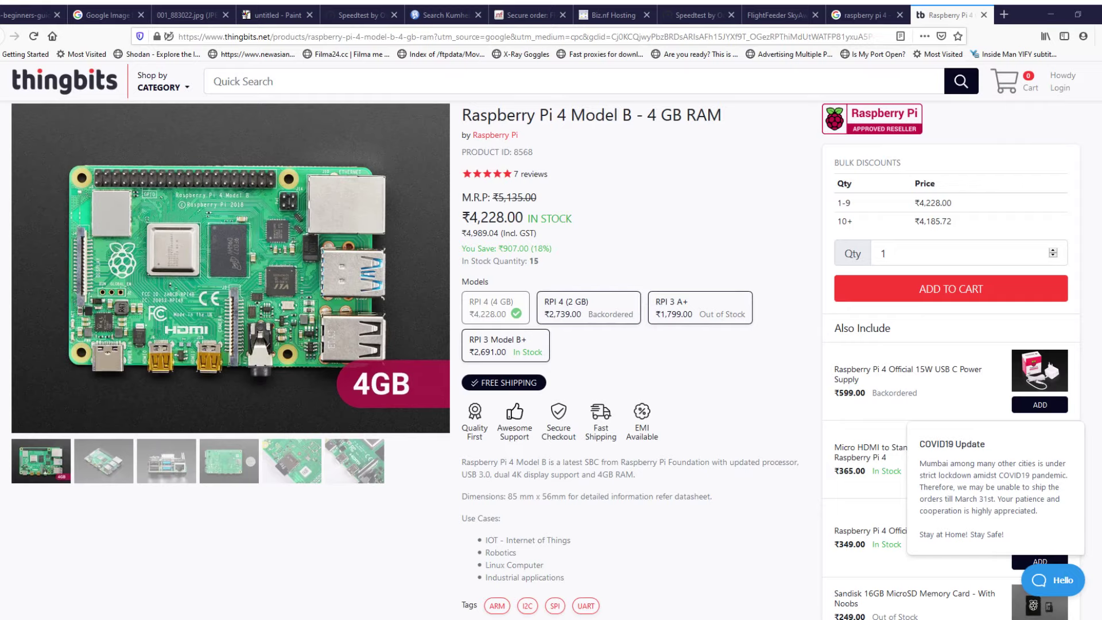
pyautogui.click(613, 16)
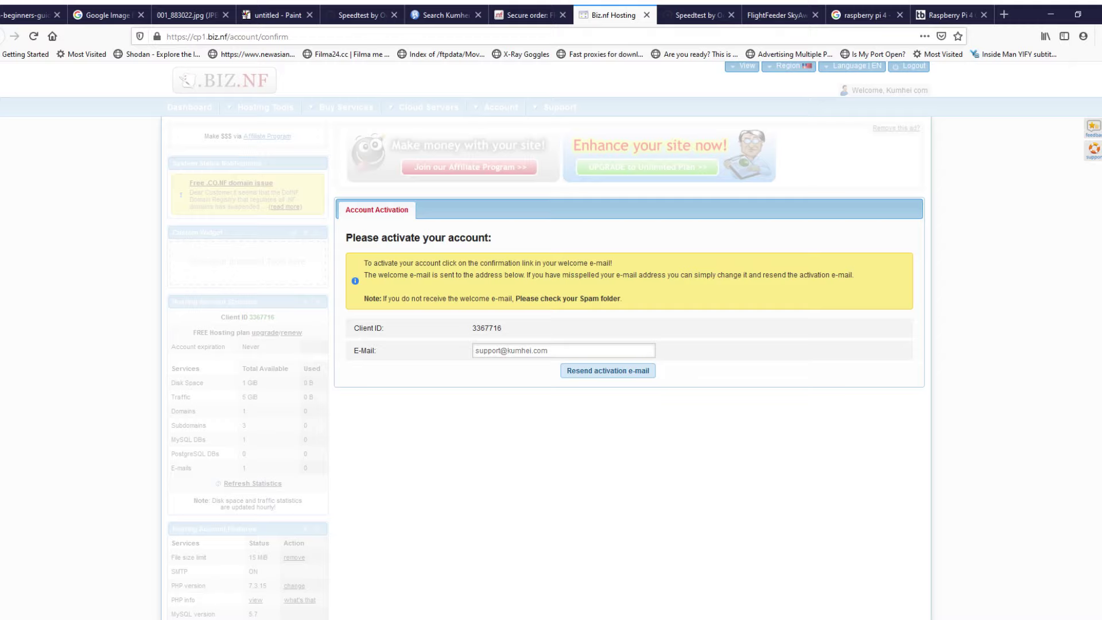
# Step: Replace the activation e-mail field with the account owner's address and resend the activation e-mail
pyautogui.click(612, 351)
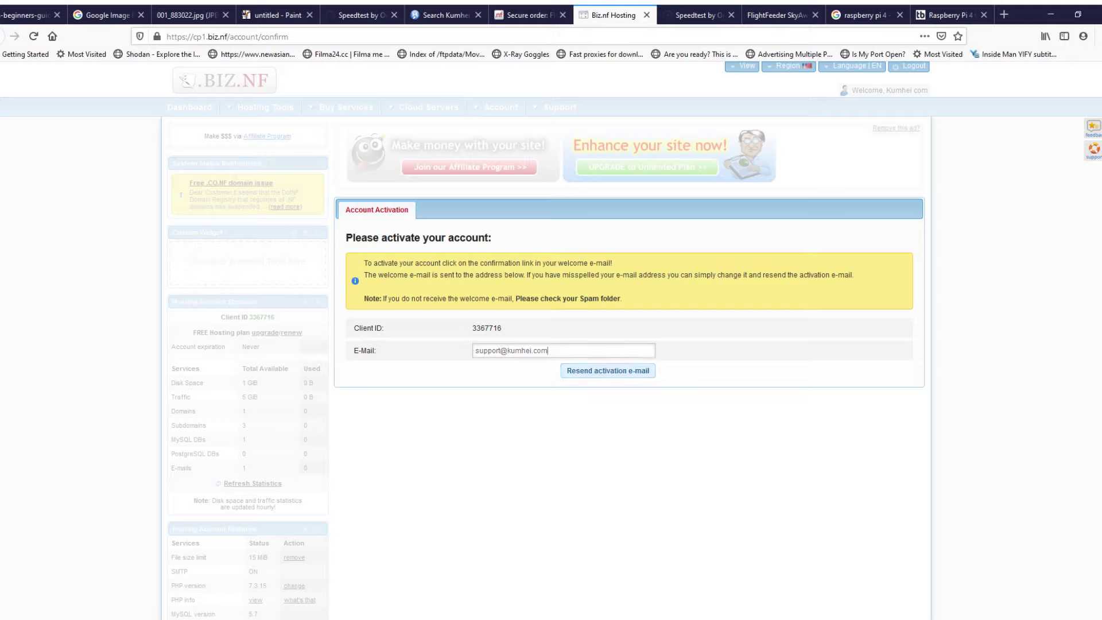
pyautogui.press('BackSpace')
pyautogui.press('BackSpace')
pyautogui.press('BackSpace')
pyautogui.press('BackSpace')
pyautogui.press('BackSpace')
pyautogui.press('BackSpace')
pyautogui.press('BackSpace')
pyautogui.press('BackSpace')
pyautogui.press('BackSpace')
pyautogui.press('BackSpace')
pyautogui.press('BackSpace')
pyautogui.press('BackSpace')
pyautogui.press('BackSpace')
pyautogui.press('BackSpace')
pyautogui.press('BackSpace')
pyautogui.press('BackSpace')
pyautogui.press('BackSpace')
pyautogui.press('BackSpace')
pyautogui.write('pa')
pyautogui.click(519, 365)
pyautogui.click(608, 371)
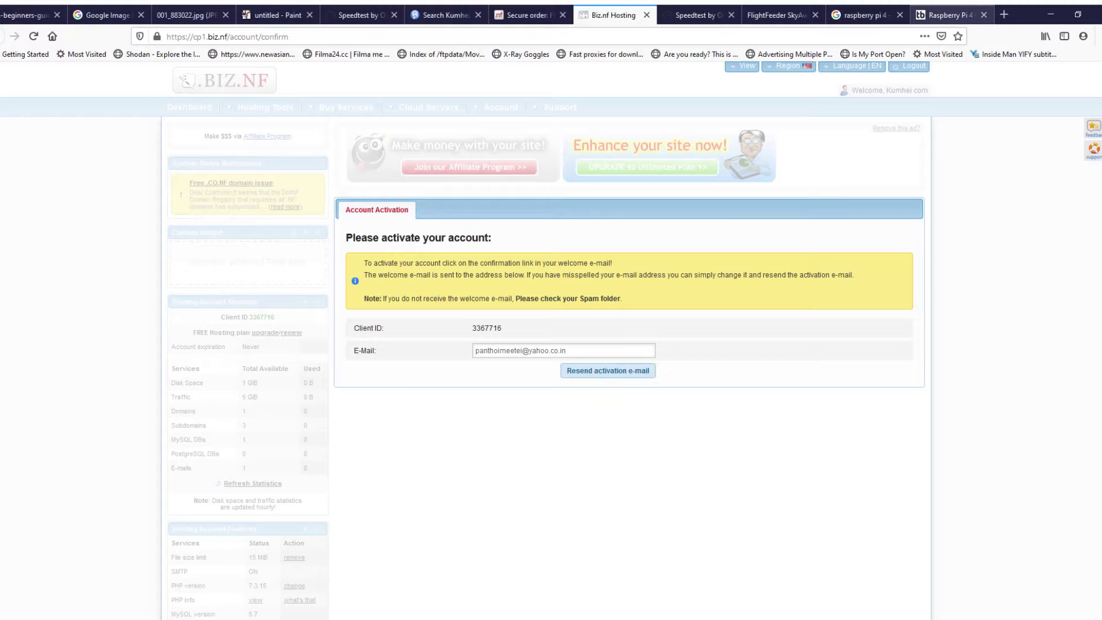
# Step: Load the account activation link in another tab to reach the Client Log In page
pyautogui.click(697, 15)
pyautogui.click(783, 15)
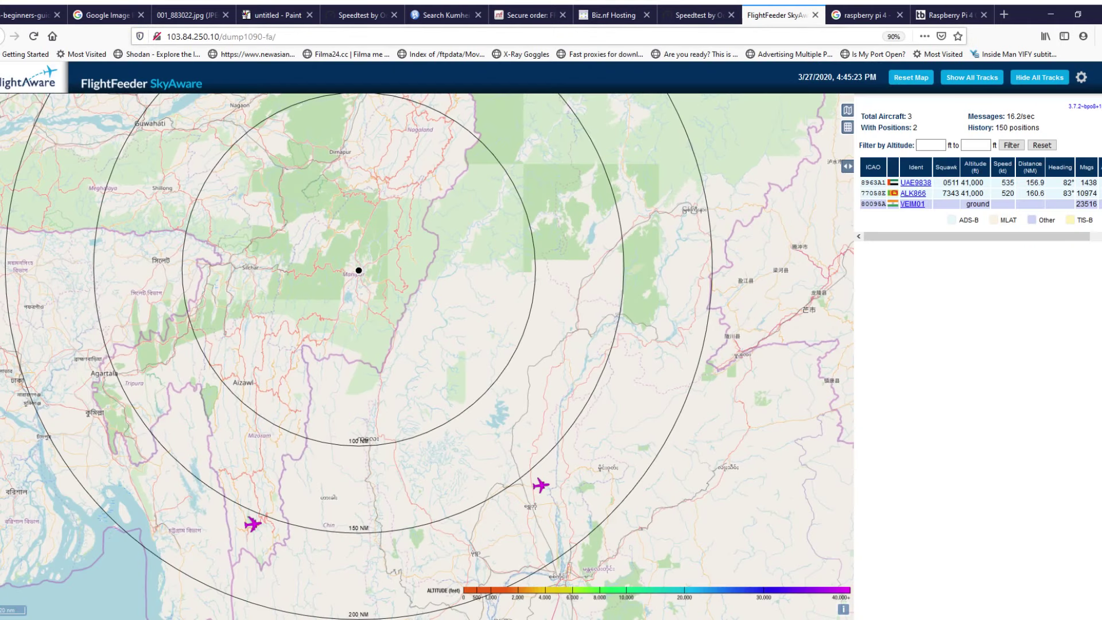
pyautogui.press('Return')
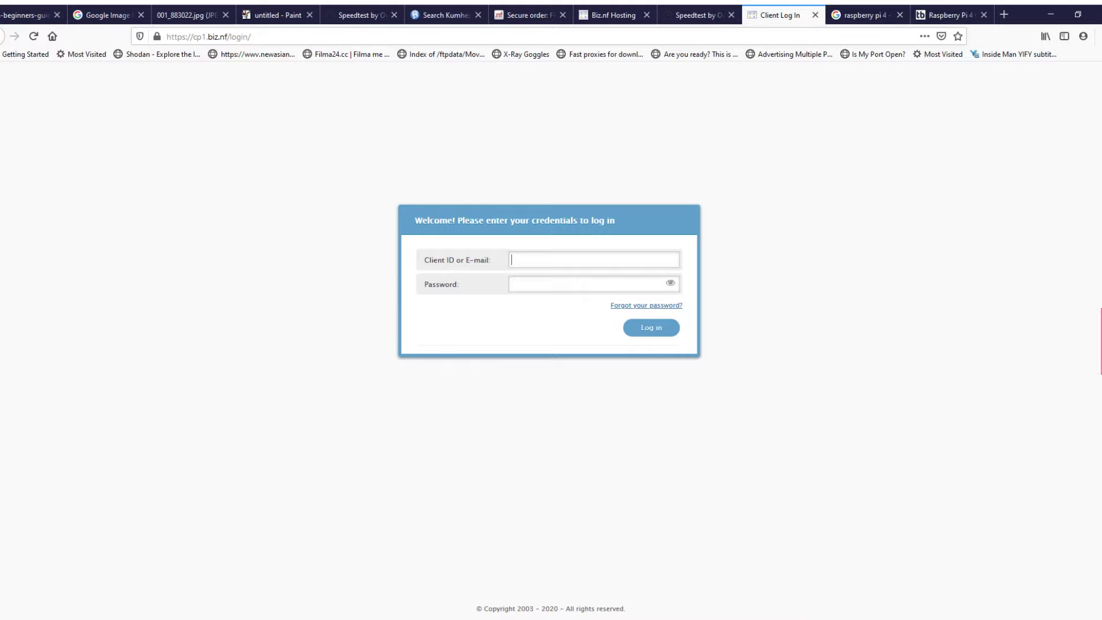
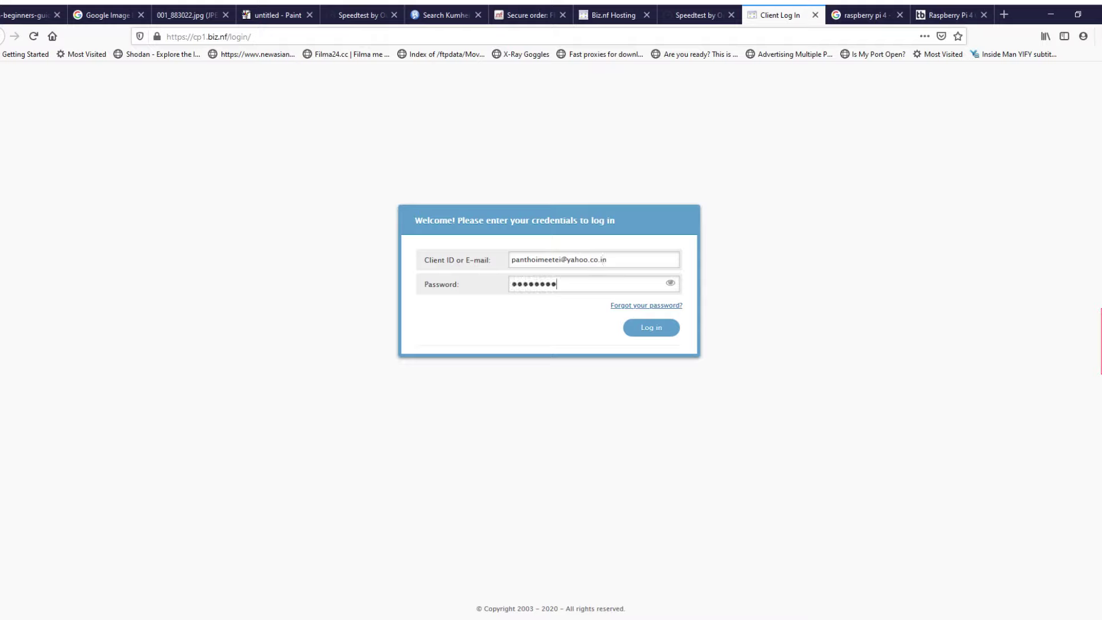
# Step: Log in to the Biz.nf client area with the account e-mail and password
pyautogui.press('Return')
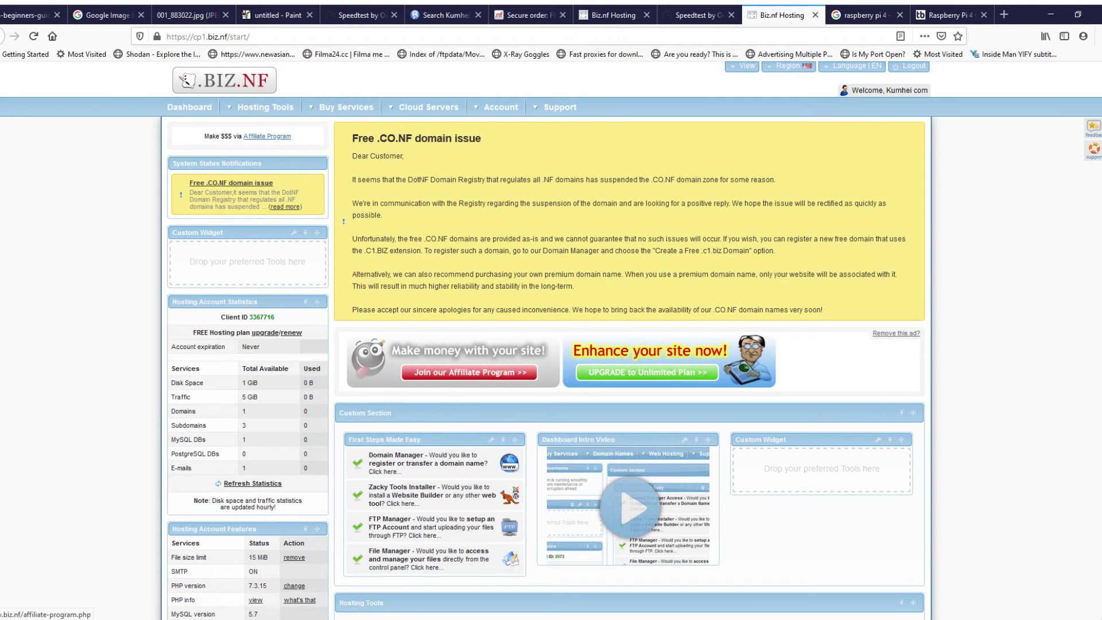
pyautogui.scroll(-5, 543, 338)
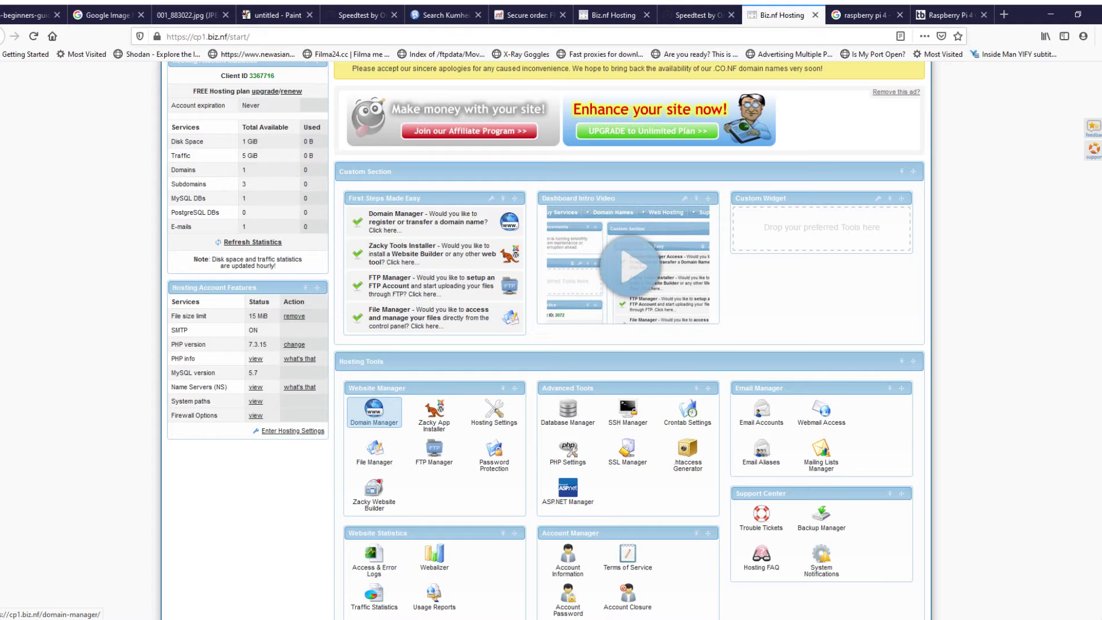
pyautogui.click(374, 412)
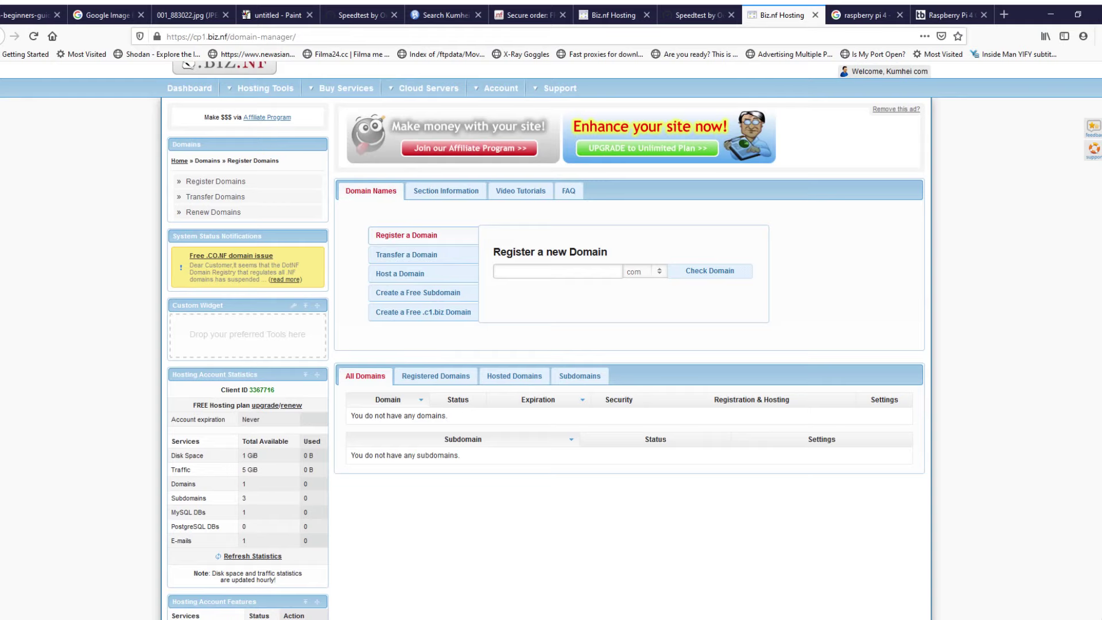
pyautogui.scroll(-1, 448, 335)
pyautogui.click(448, 335)
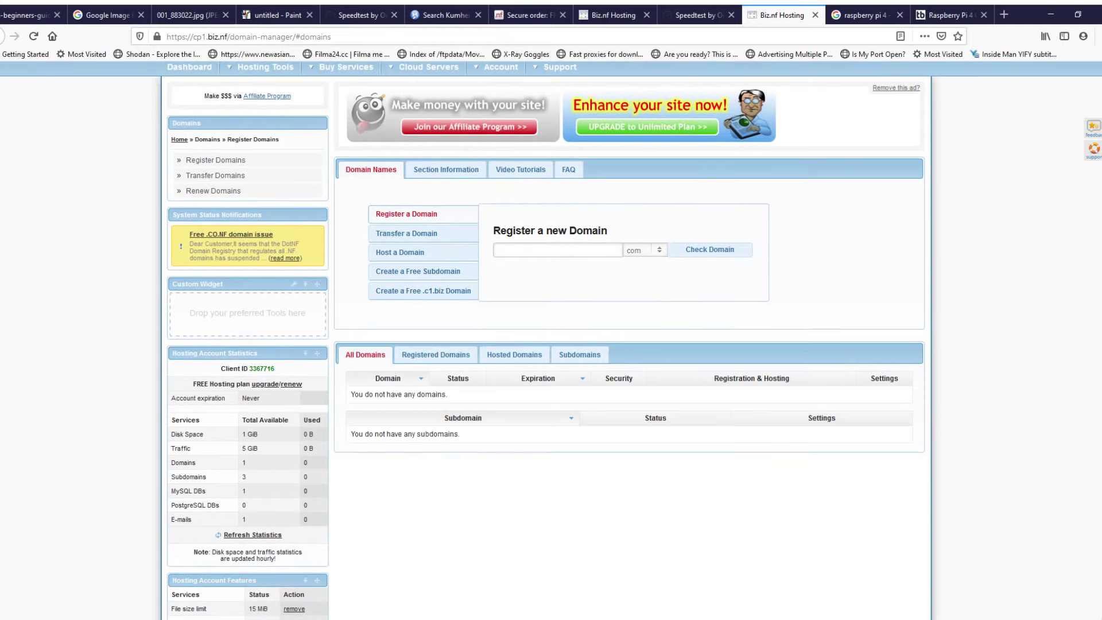
pyautogui.hotkey('alt', 'Left')
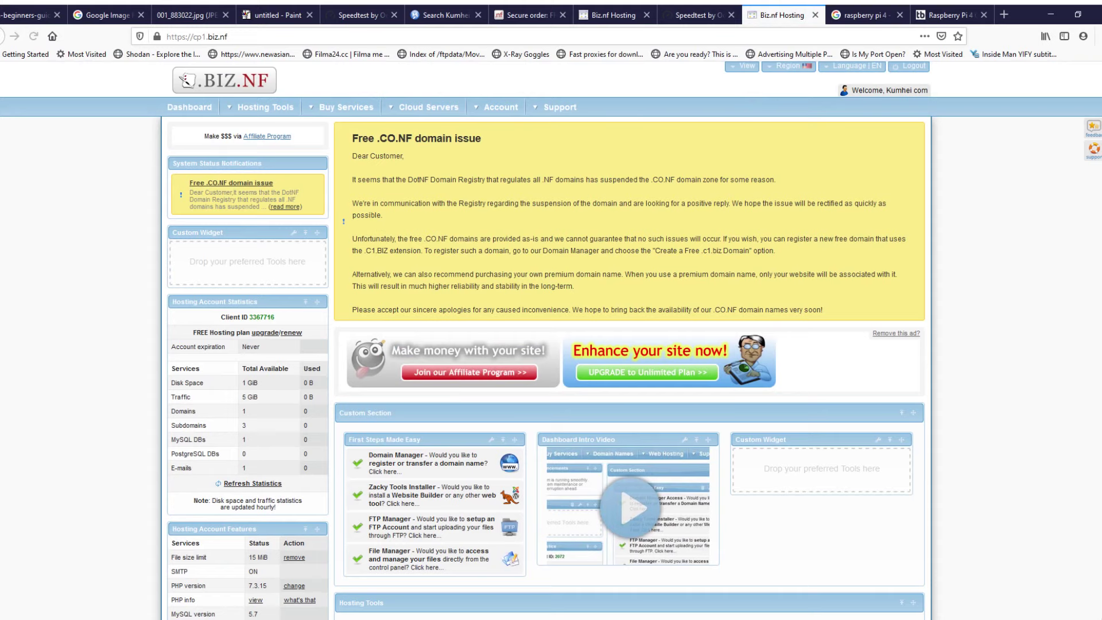
# Step: Zoom the dashboard to 120% and open Zacky App Installer under Website Manager
pyautogui.scroll(-5, 434, 354)
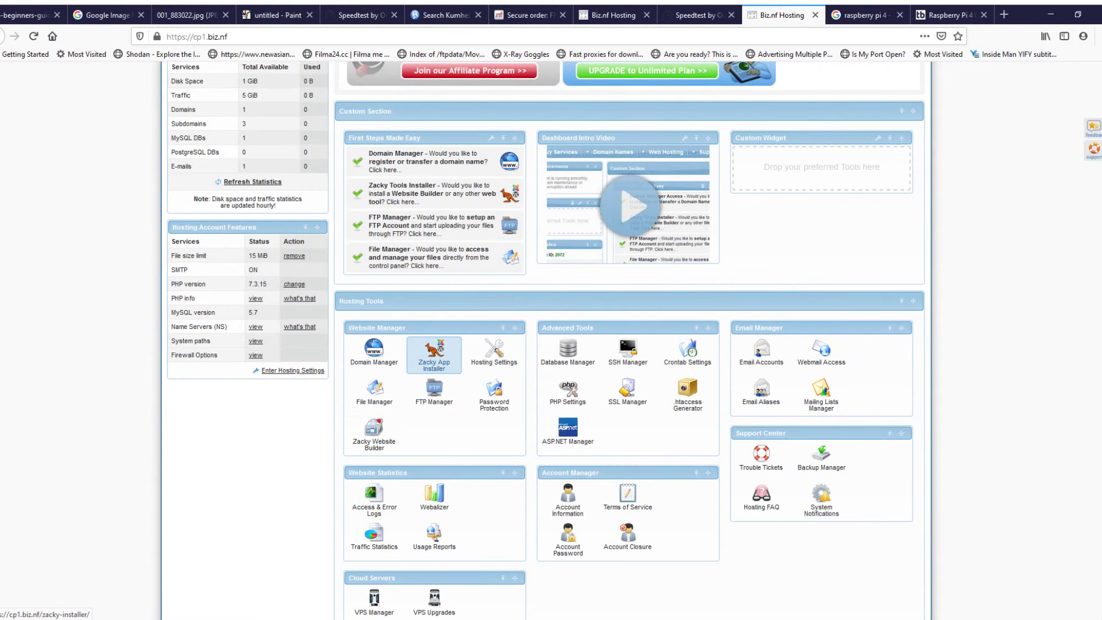
pyautogui.hotkey('ctrl', '+')
pyautogui.hotkey('ctrl', '+')
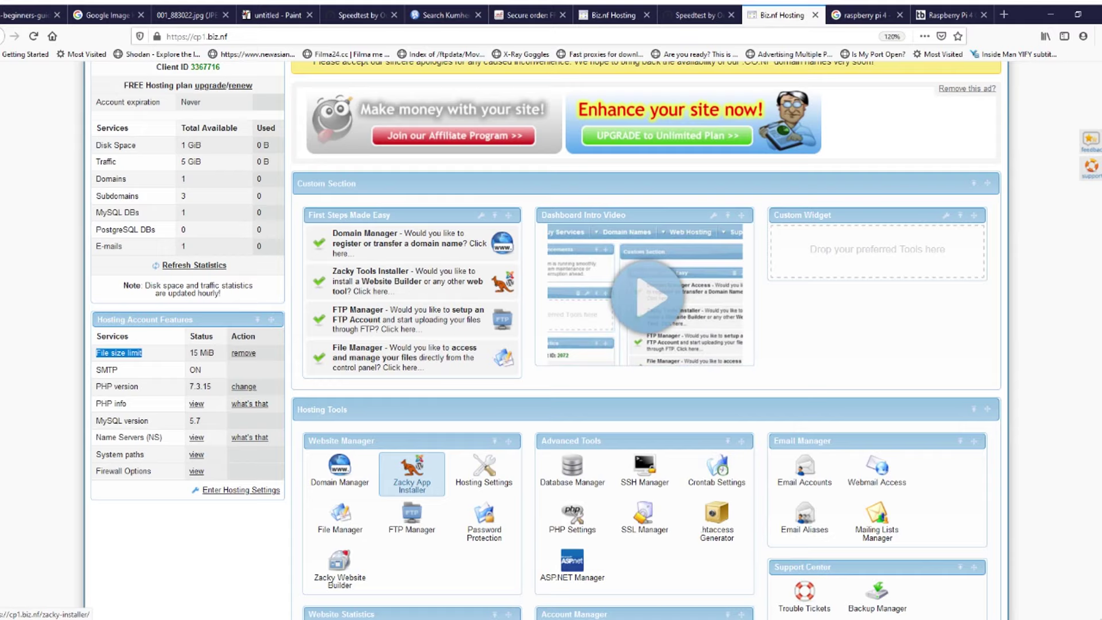
pyautogui.click(411, 471)
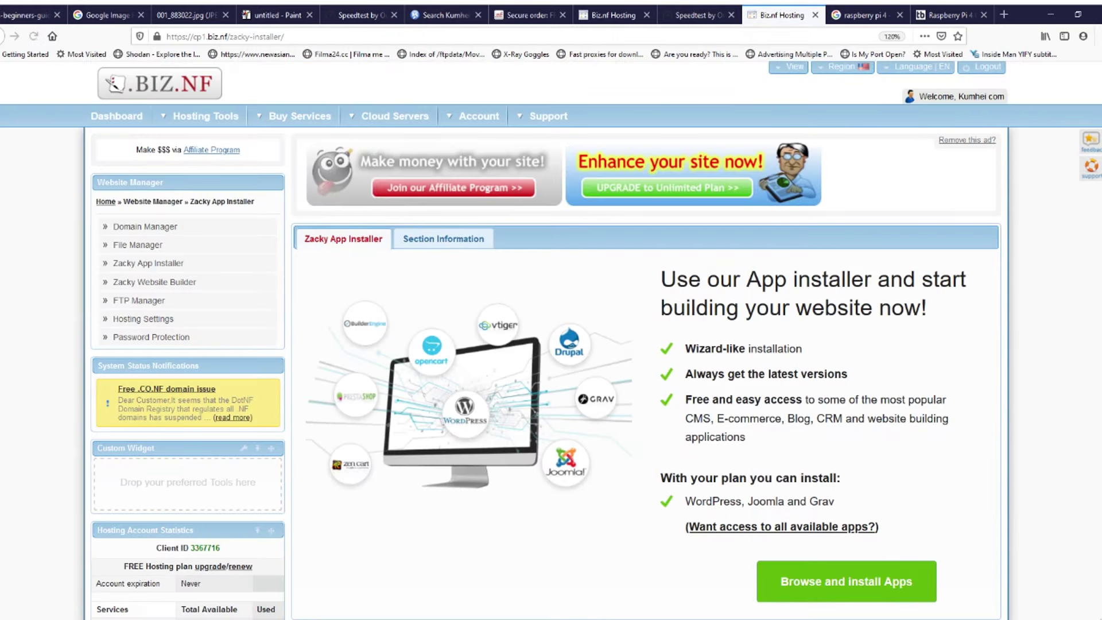
# Step: Reset the page zoom to 100% and return to the hosting control panel dashboard
pyautogui.scroll(-3, 551, 338)
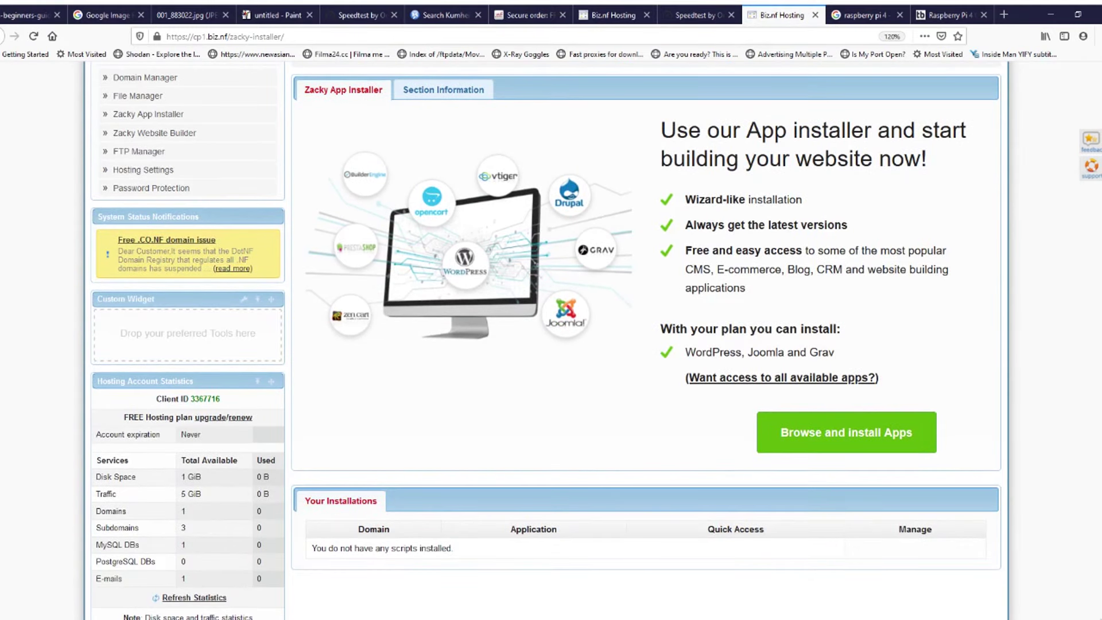
pyautogui.scroll(3, 551, 338)
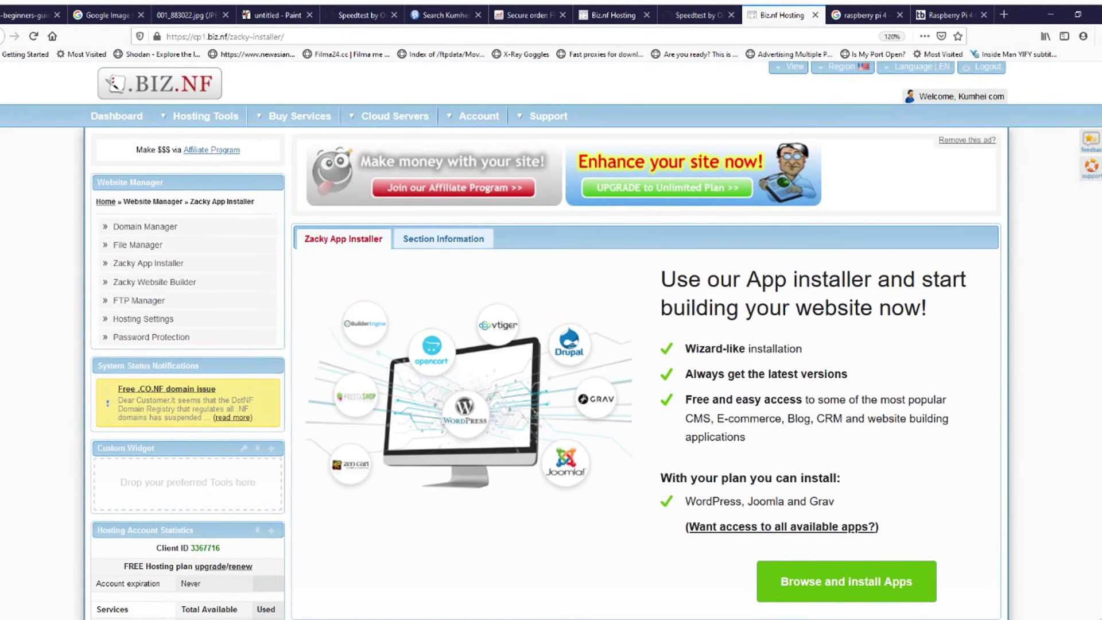
pyautogui.hotkey('ctrl', '0')
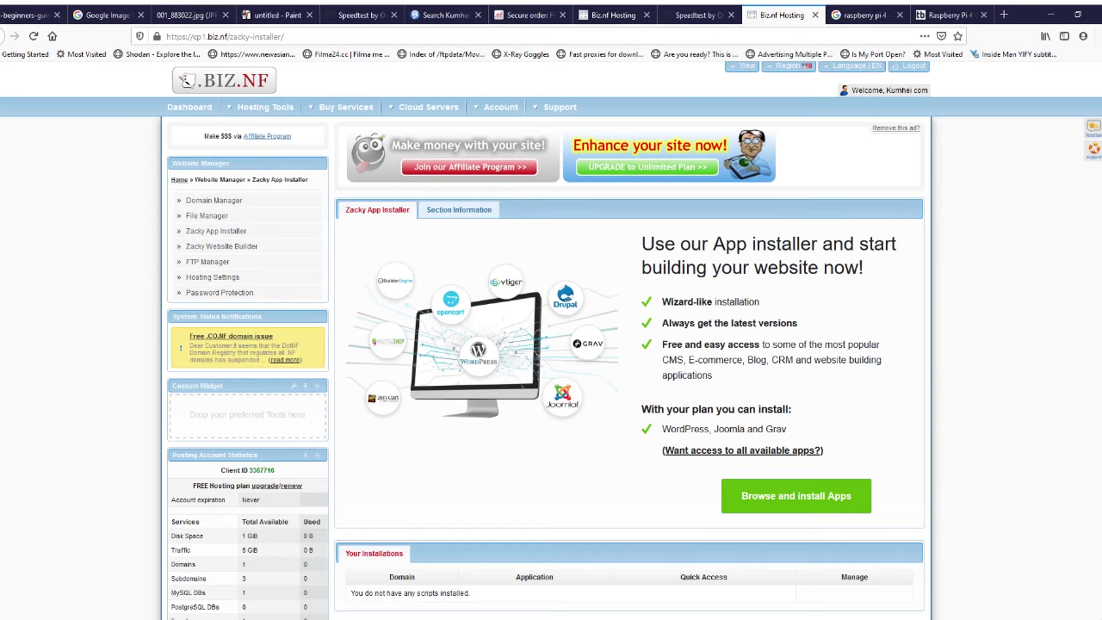
pyautogui.scroll(-2, 551, 339)
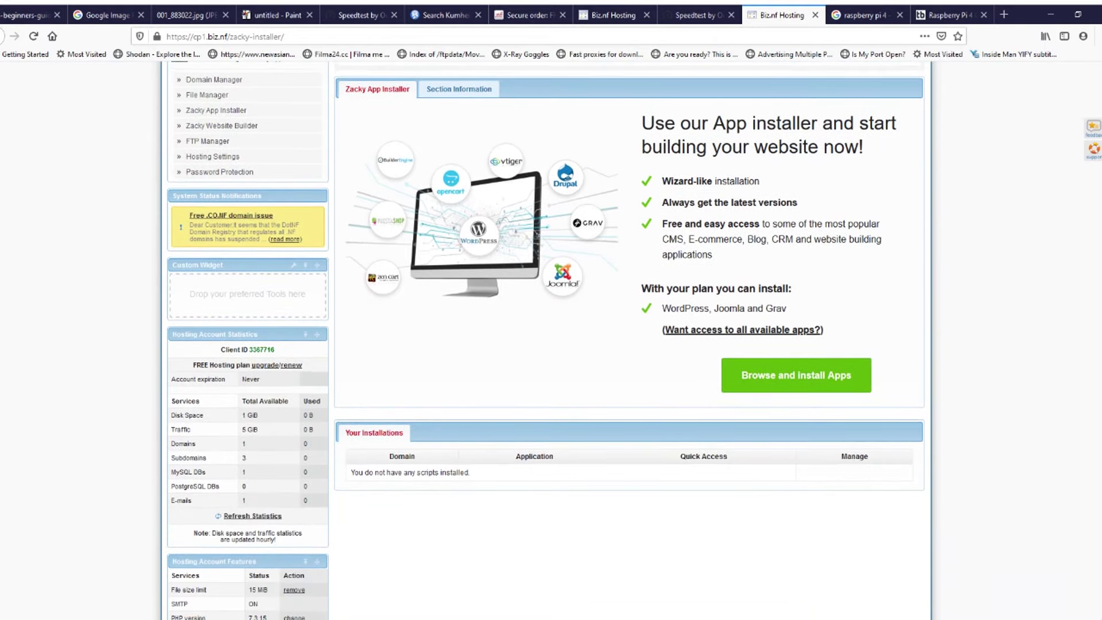
pyautogui.click(33, 35)
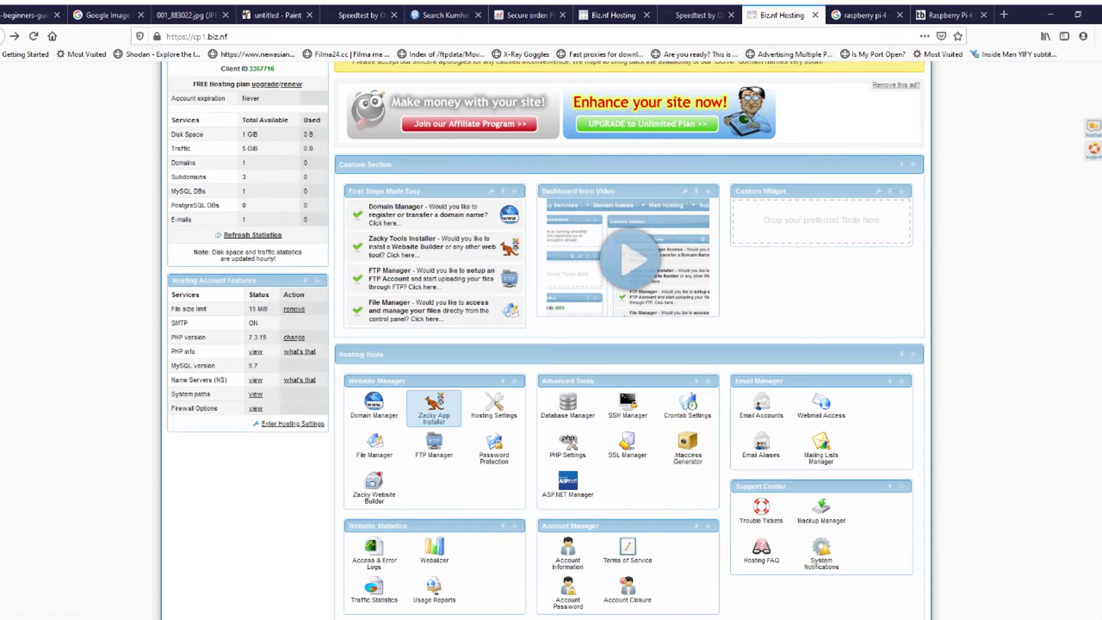
# Step: Open the app installer and start 'Browse and install Apps' to reach Step 1 of 2
pyautogui.click(434, 409)
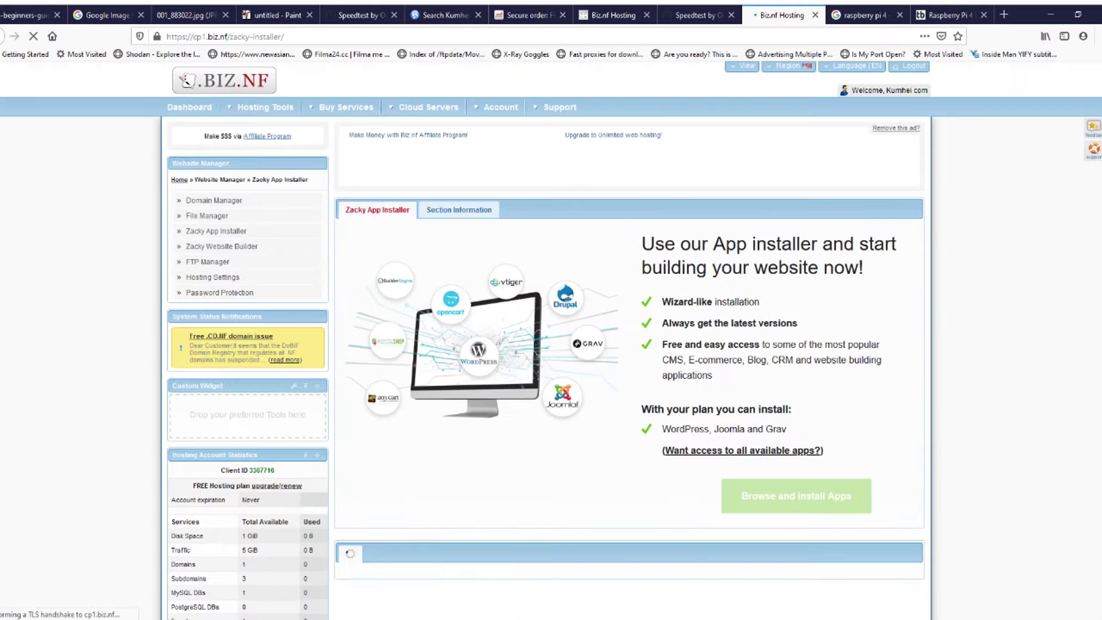
pyautogui.scroll(-1, 550, 339)
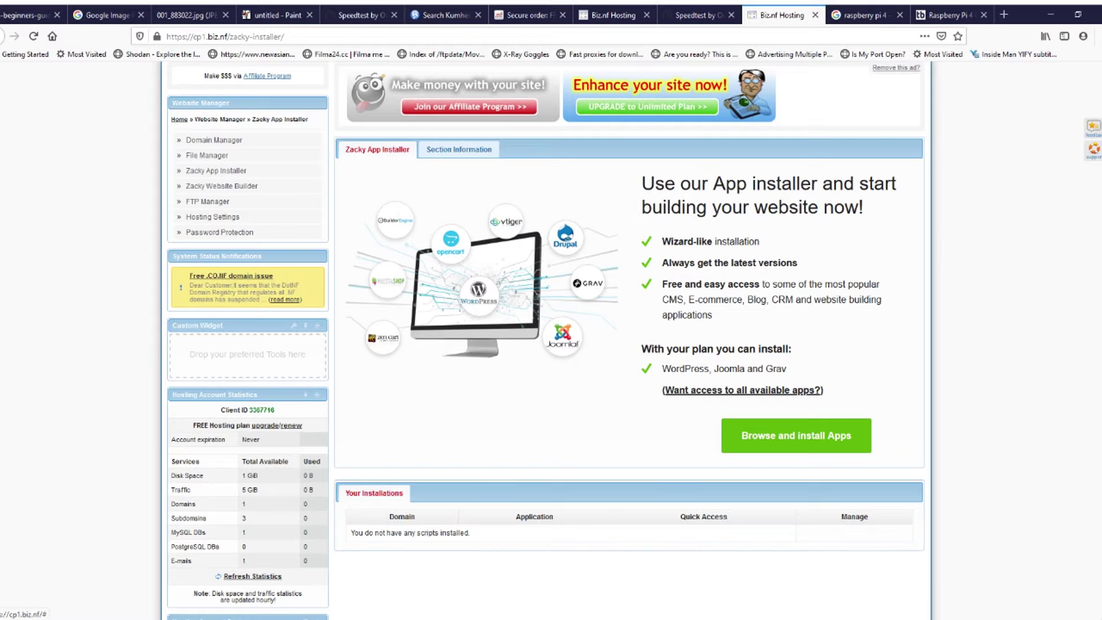
pyautogui.click(796, 435)
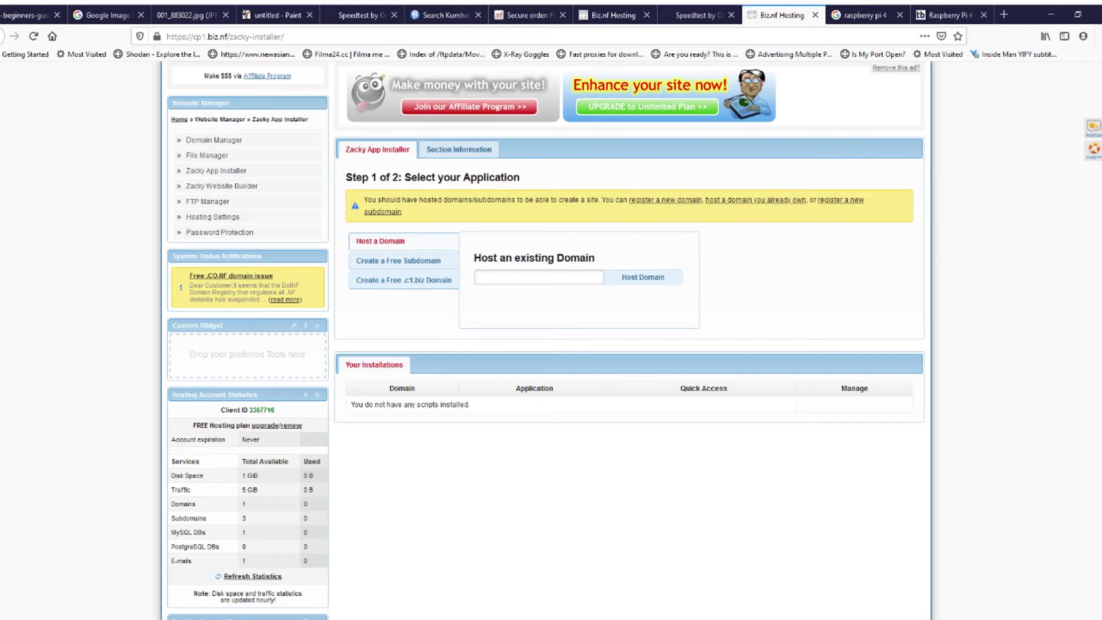
# Step: Check the app information, then try hosting the domain imphal.c1.biz in the installer form
pyautogui.click(459, 149)
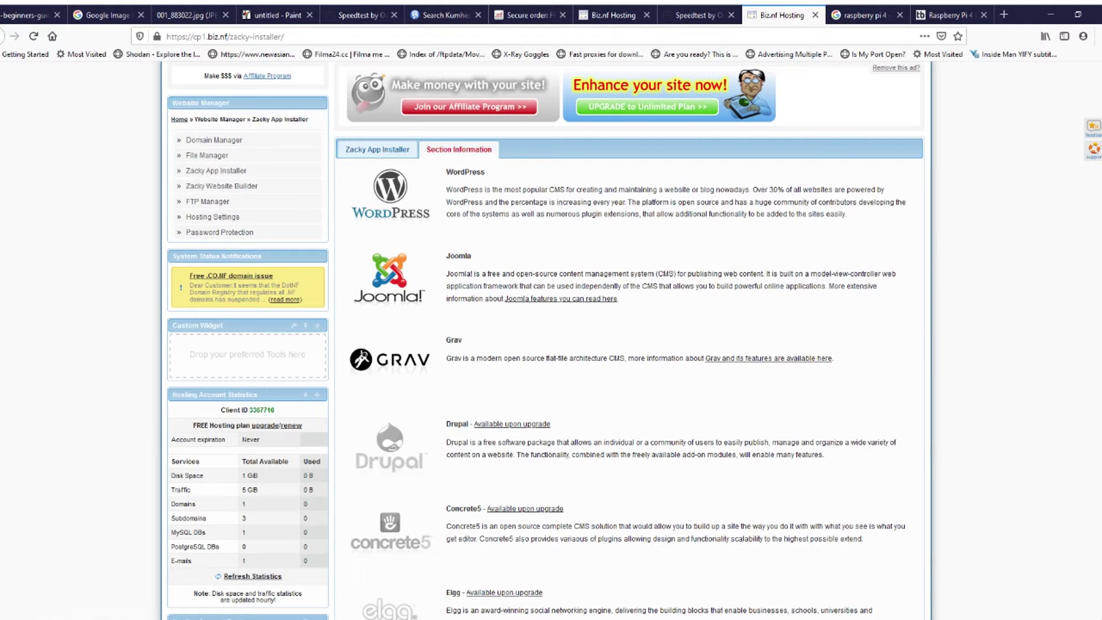
pyautogui.click(377, 149)
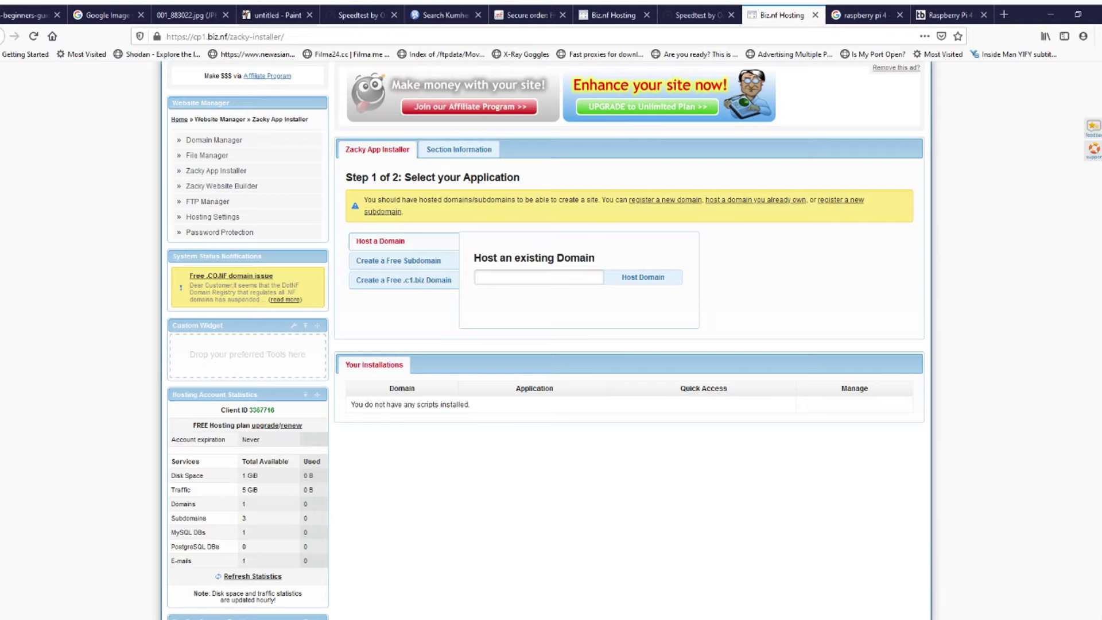
pyautogui.write('imphal.c1.biz')
pyautogui.press('Return')
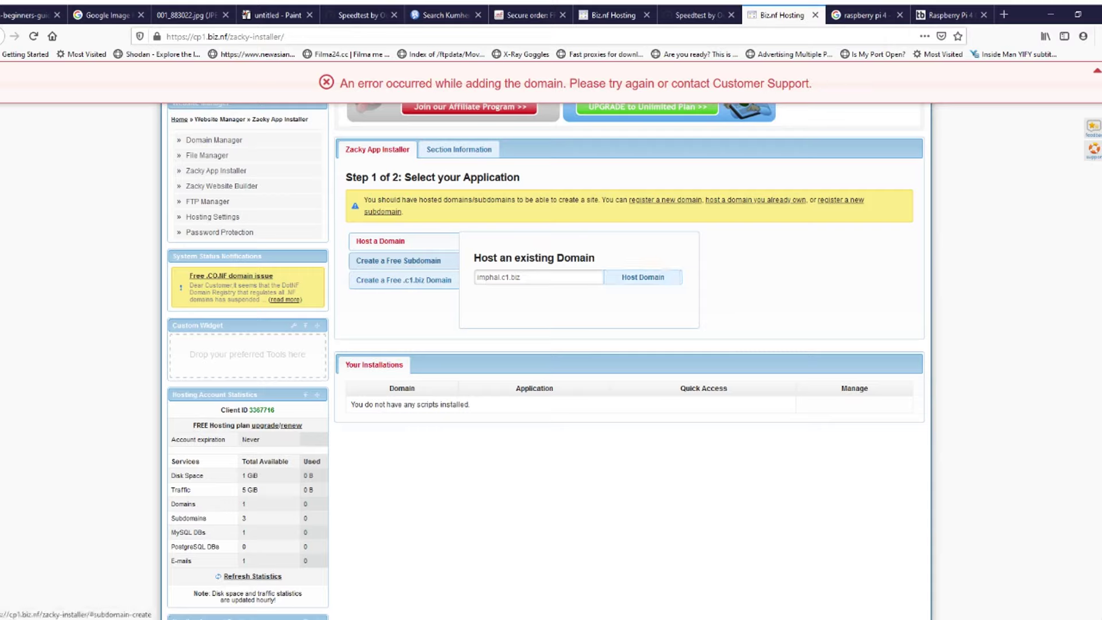
# Step: Create the free .c1.biz subdomain 'imphal' and go back to the dashboard
pyautogui.click(398, 260)
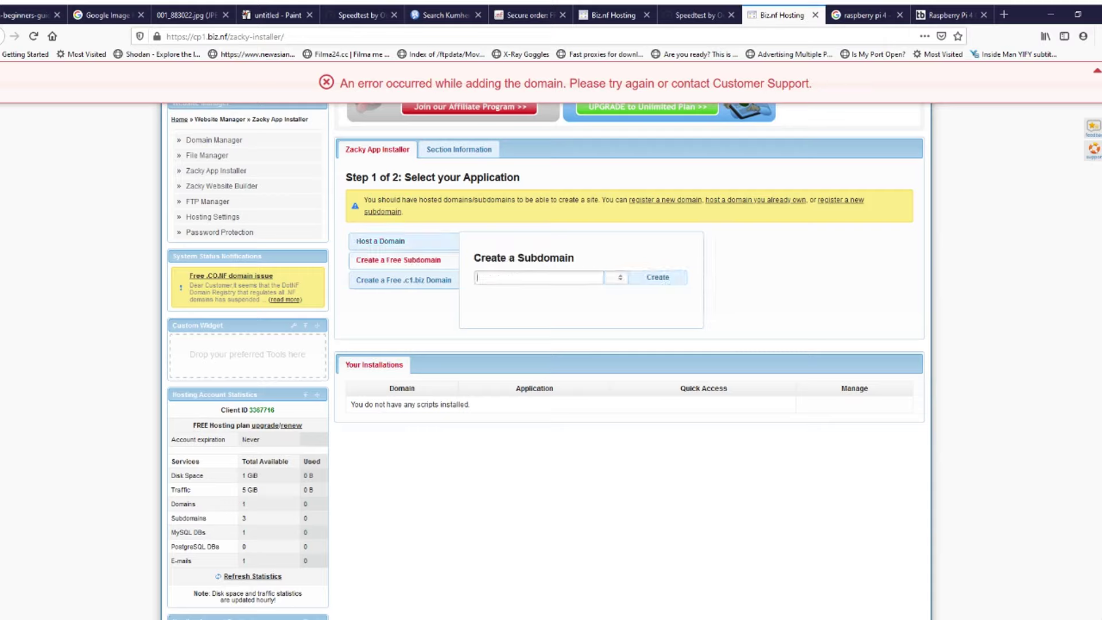
pyautogui.click(404, 279)
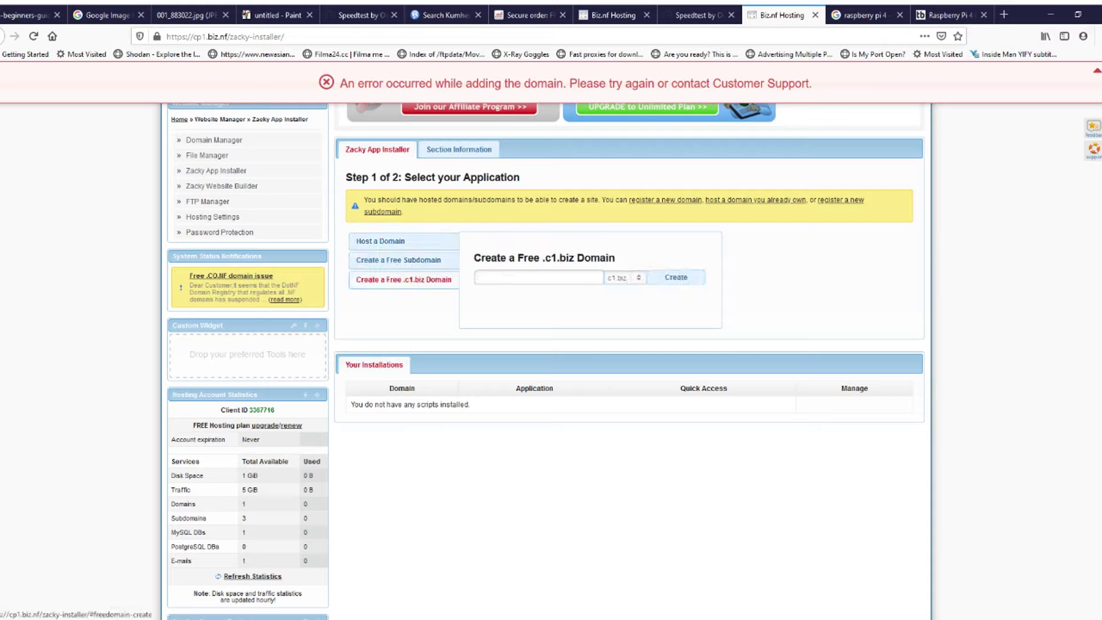
pyautogui.write('imphal')
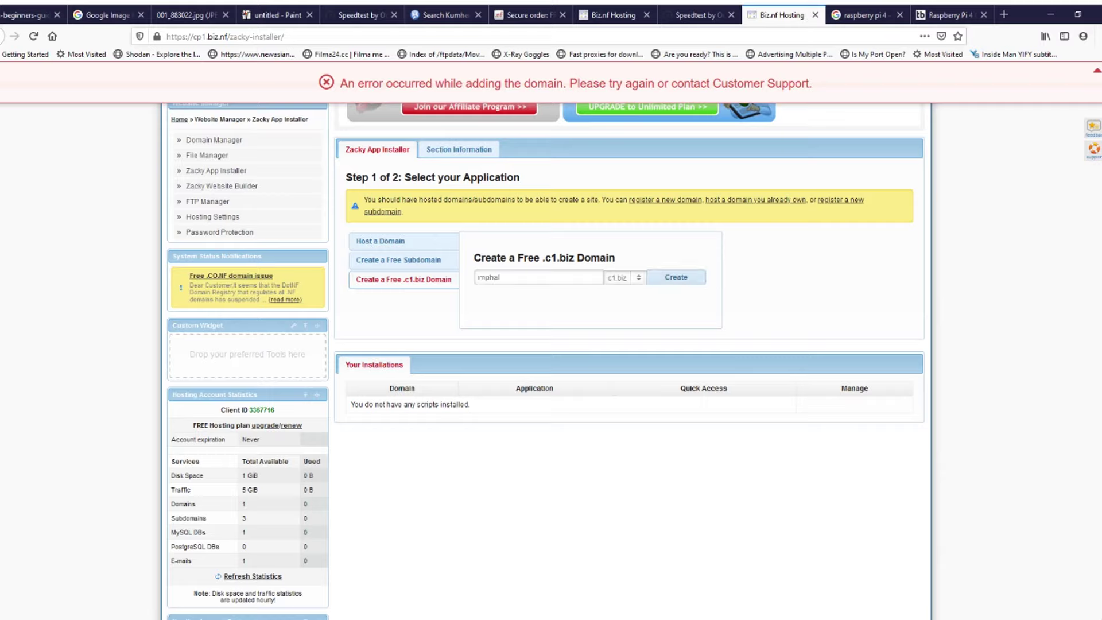
pyautogui.click(675, 277)
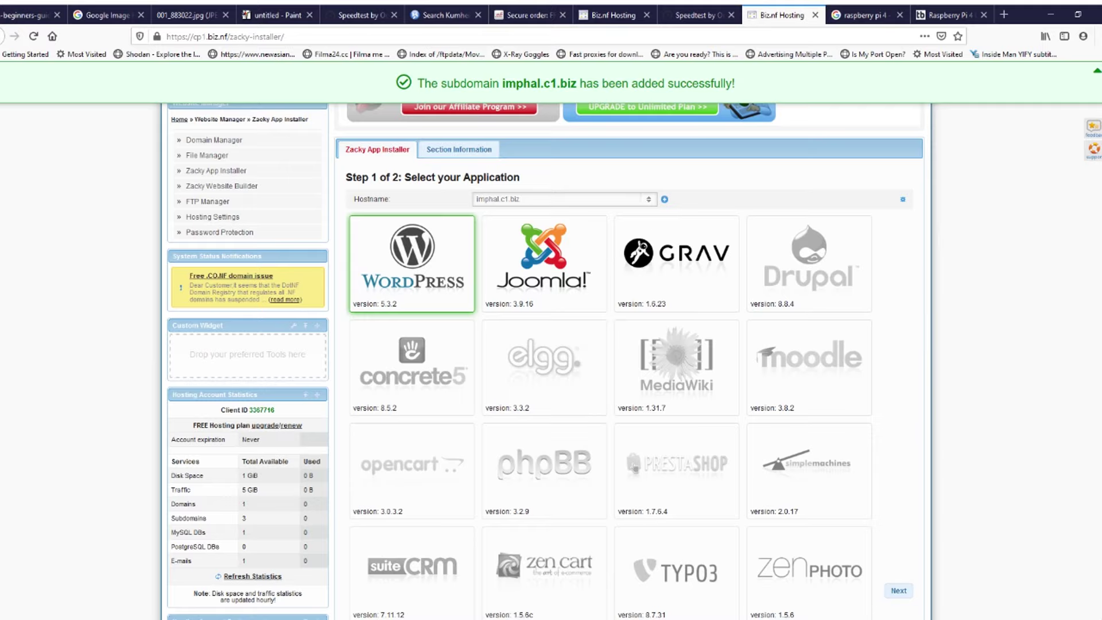
pyautogui.click(34, 36)
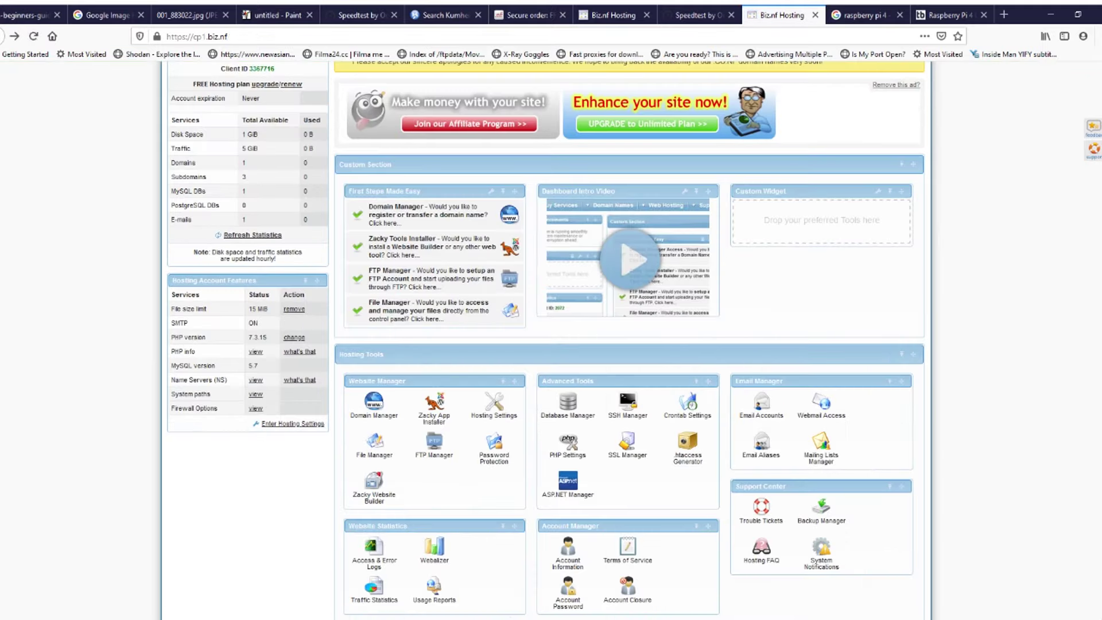
pyautogui.scroll(3, 434, 408)
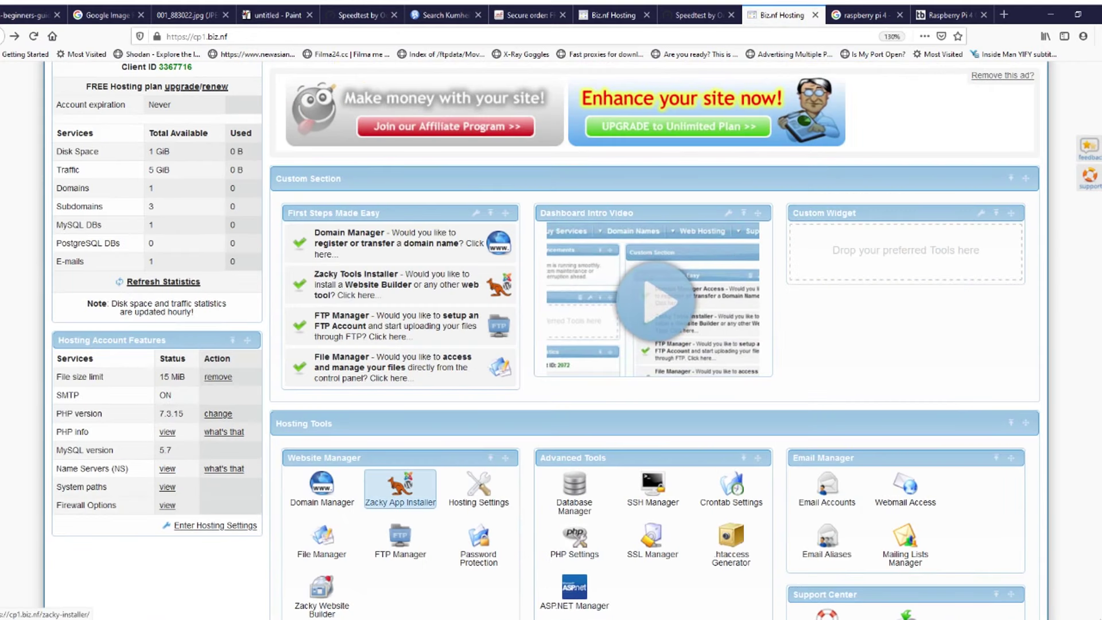
pyautogui.click(400, 490)
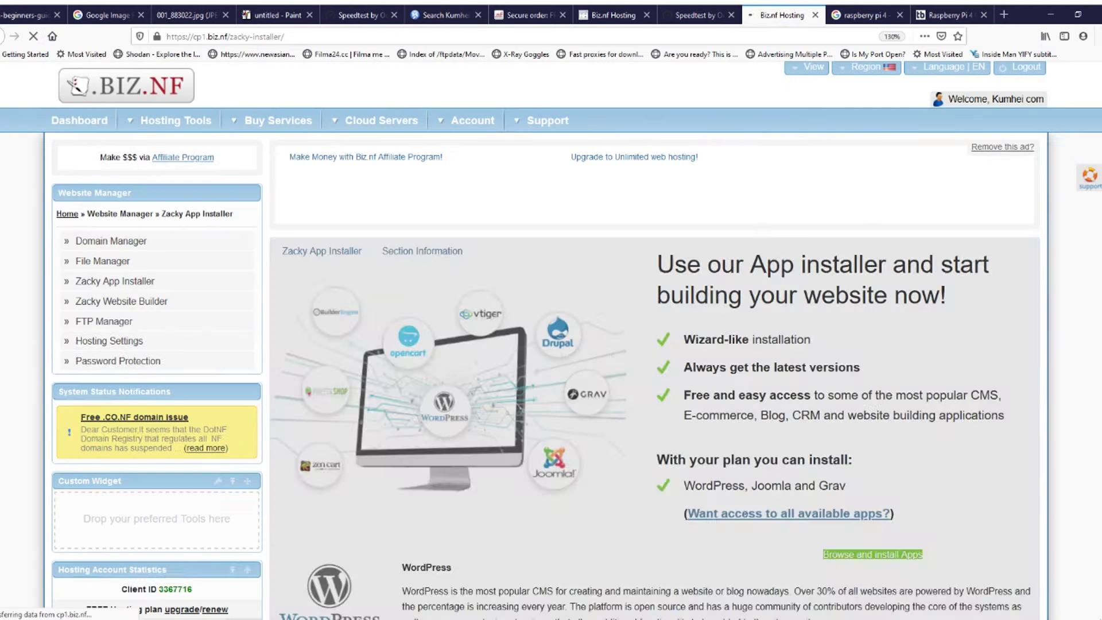
pyautogui.scroll(-4, 654, 338)
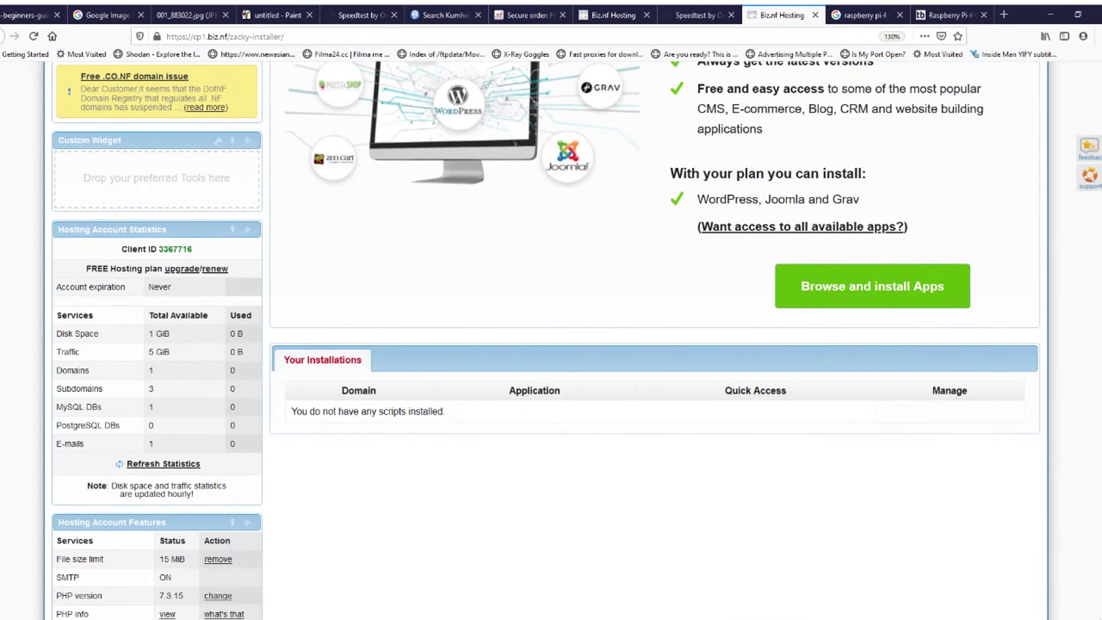
pyautogui.click(872, 285)
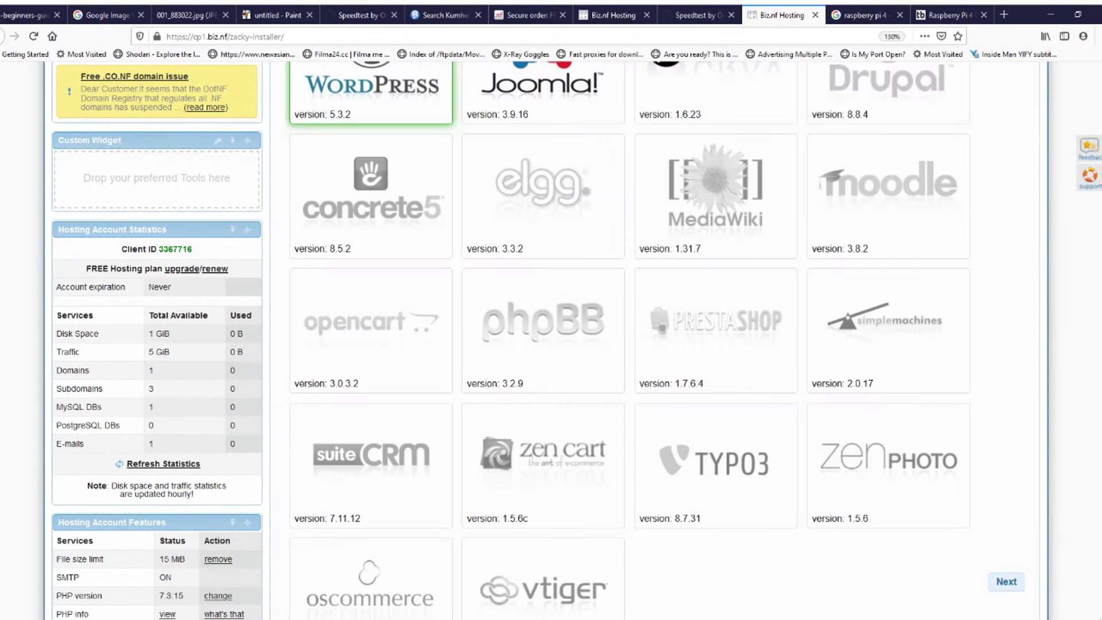
pyautogui.scroll(4, 654, 344)
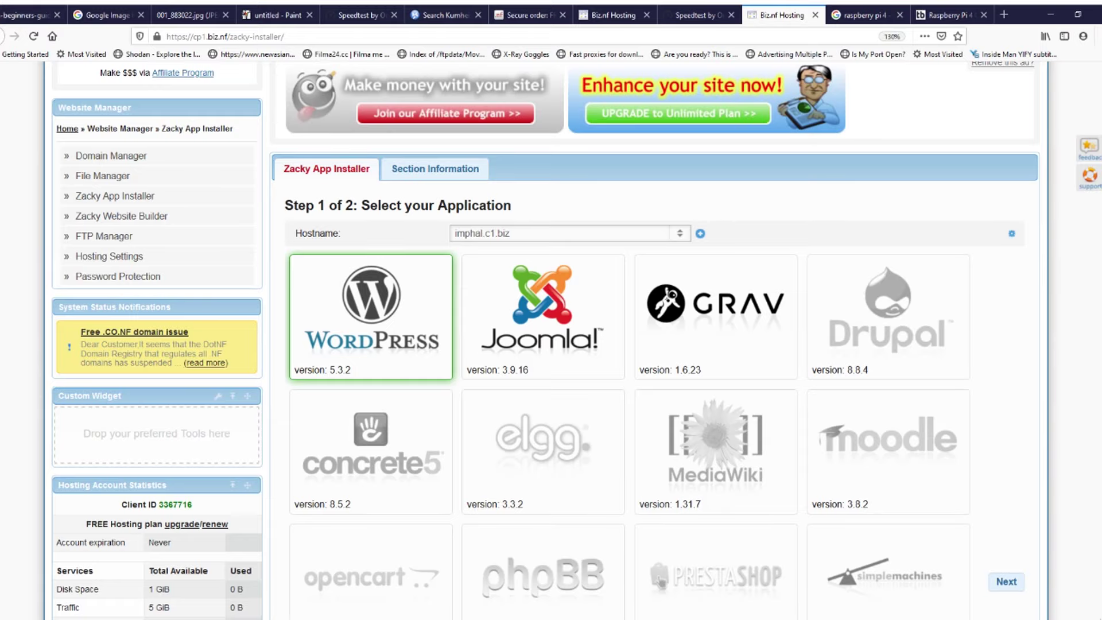
pyautogui.hotkey('ctrl', '-')
pyautogui.hotkey('ctrl', '-')
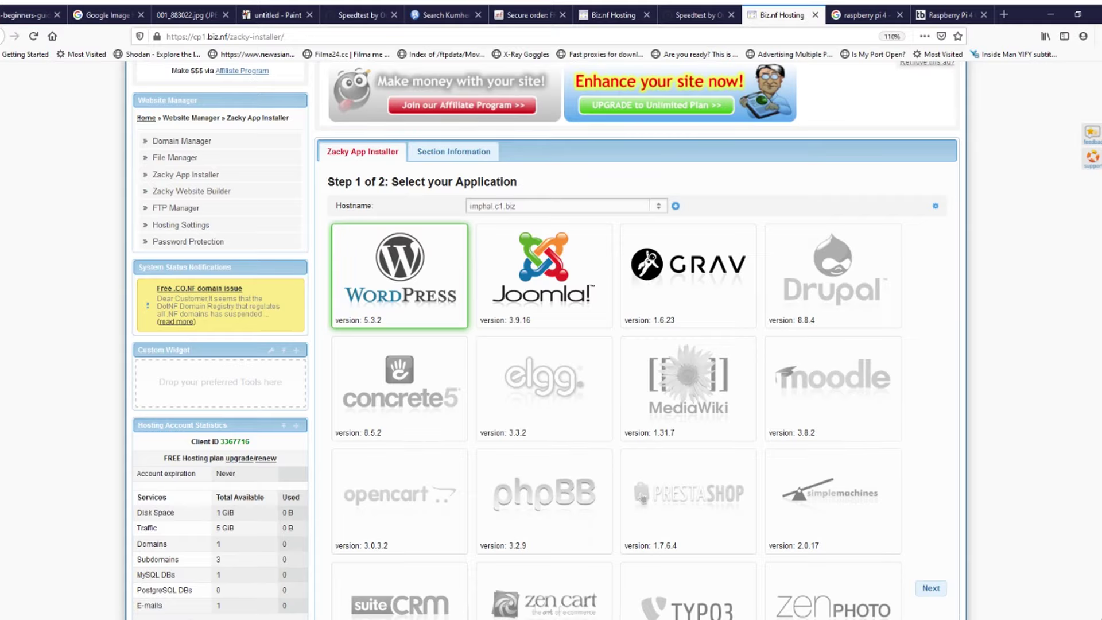
pyautogui.click(543, 276)
pyautogui.click(680, 444)
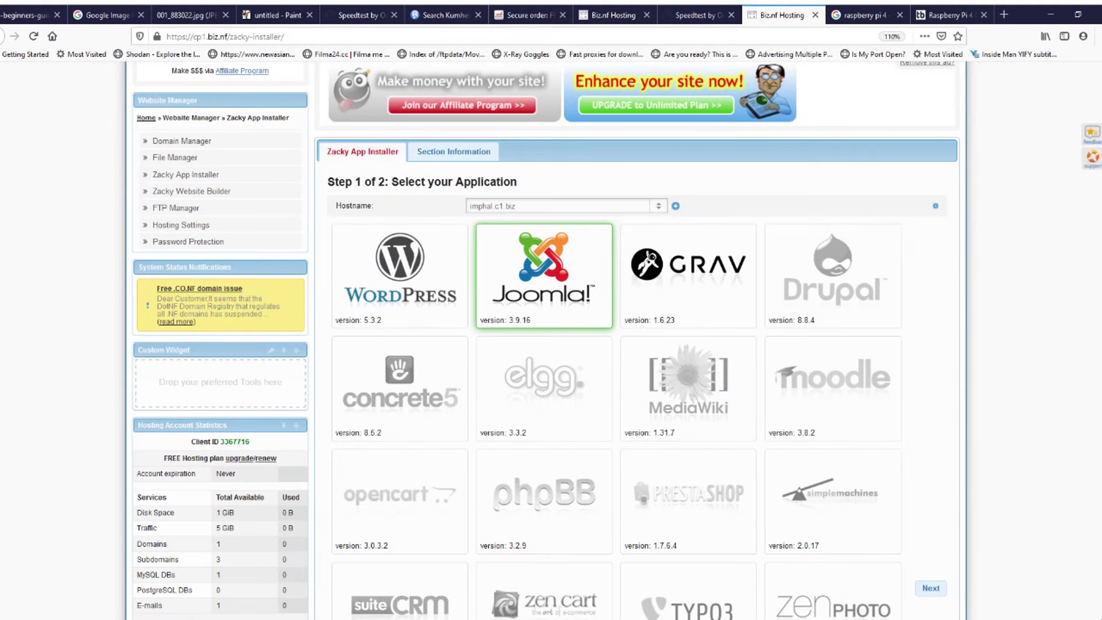
pyautogui.scroll(-2, 545, 339)
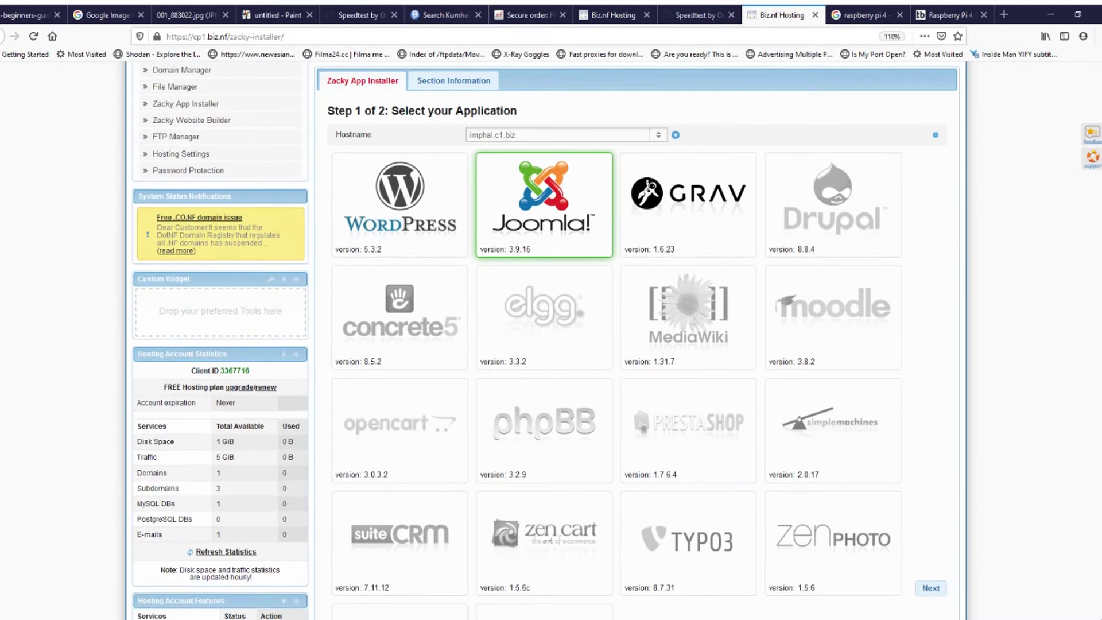
pyautogui.hotkey('ctrl', '+')
pyautogui.hotkey('ctrl', '+')
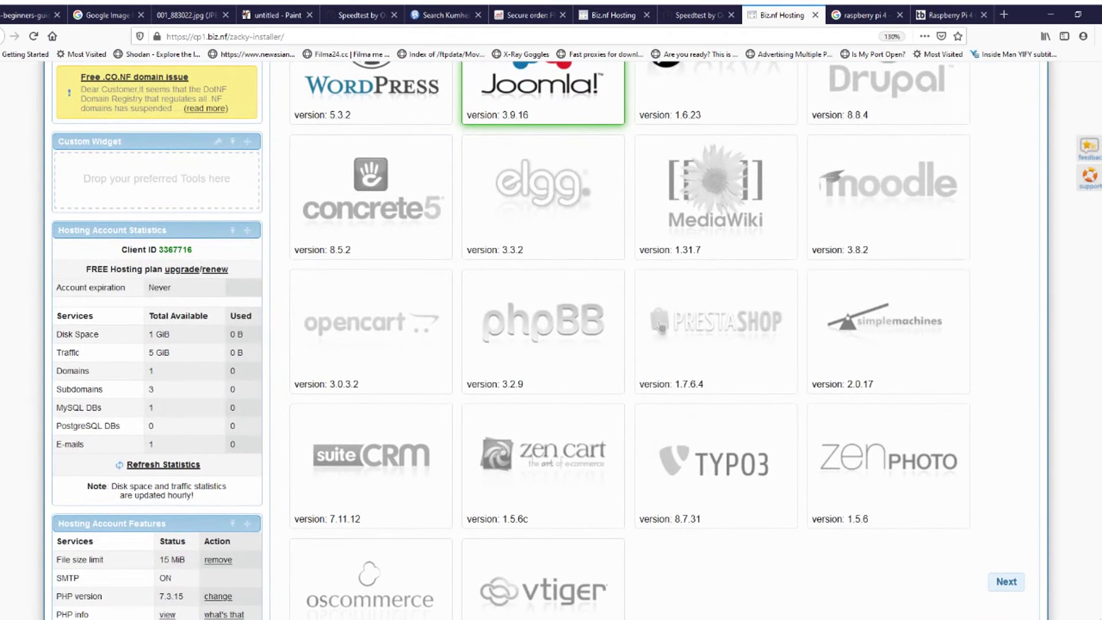
pyautogui.click(371, 331)
pyautogui.click(706, 447)
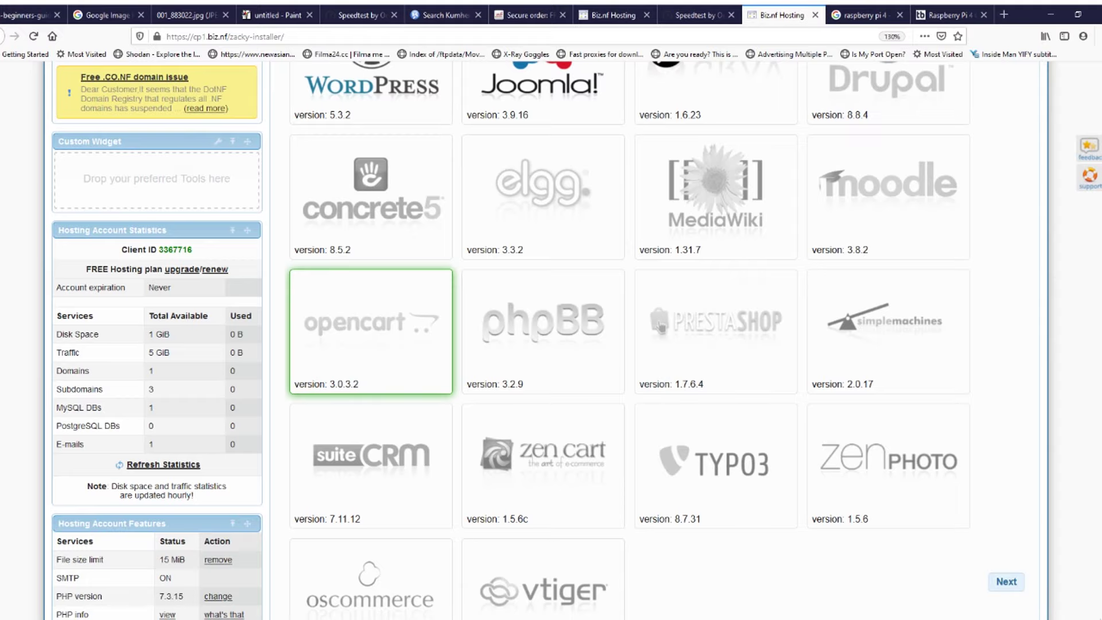
# Step: Review the descriptions of the Zen Cart, ZenPhoto, PrestaShop and phpBB apps
pyautogui.click(544, 459)
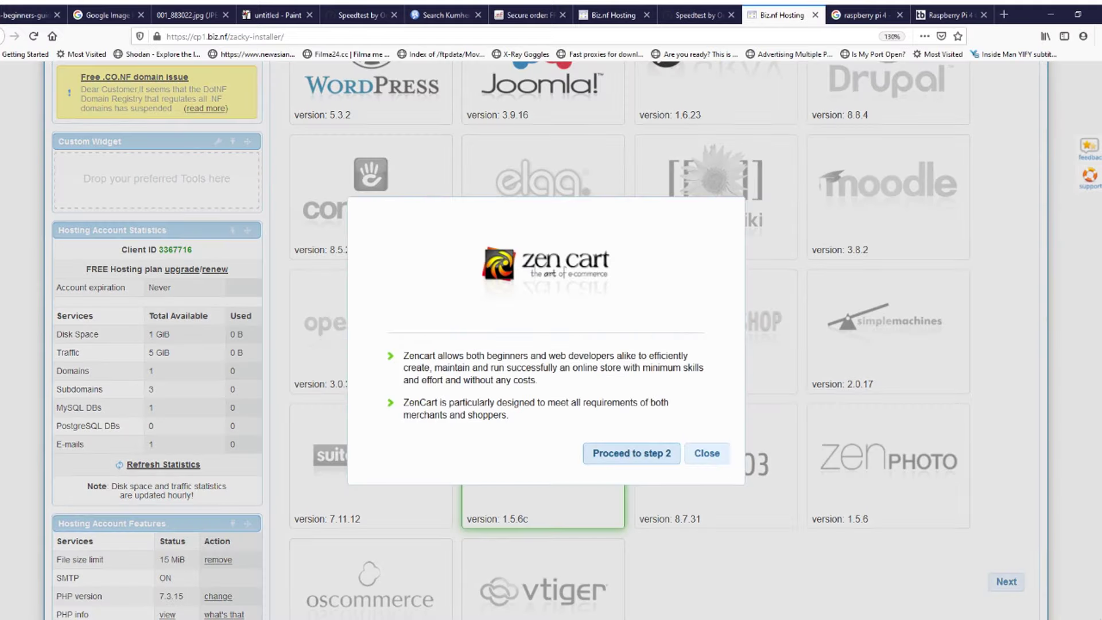
pyautogui.click(706, 453)
pyautogui.scroll(-5, 706, 453)
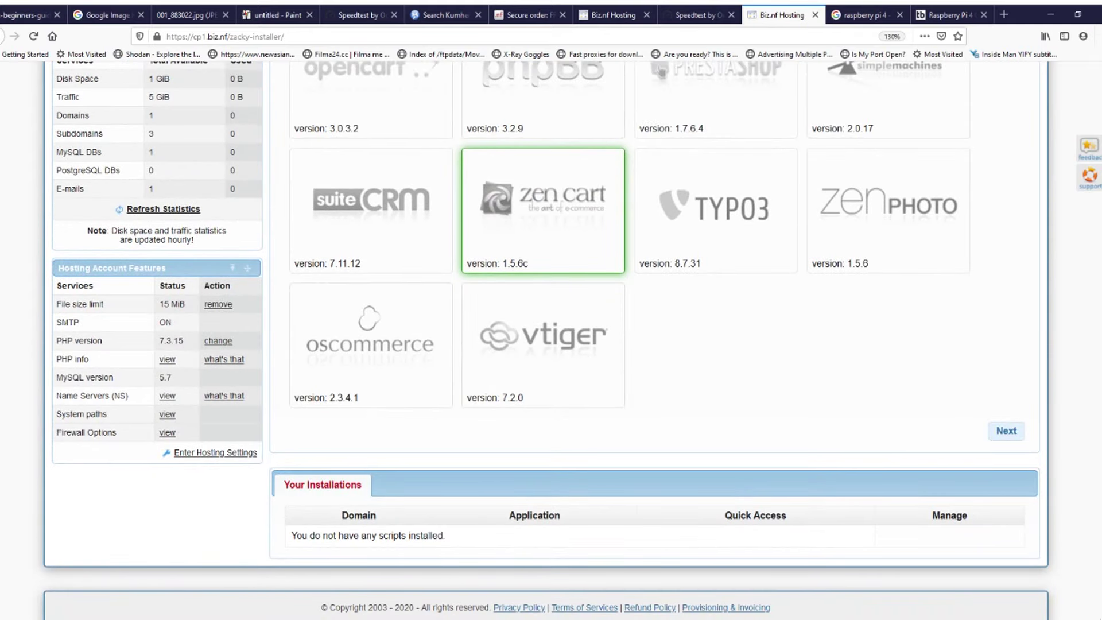
pyautogui.scroll(3, 545, 338)
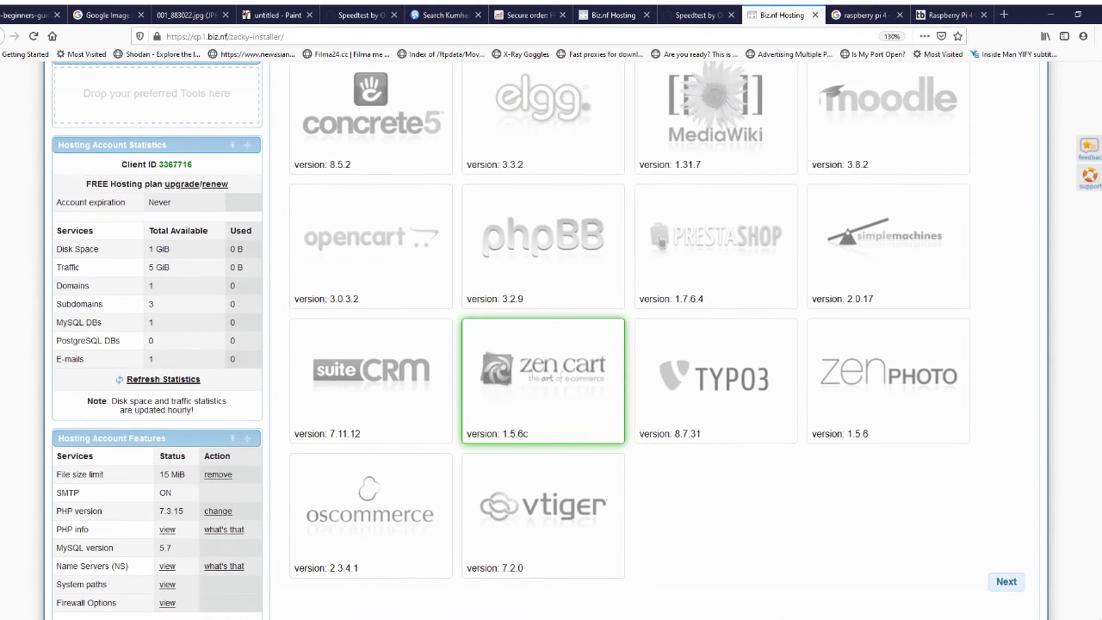
pyautogui.click(888, 380)
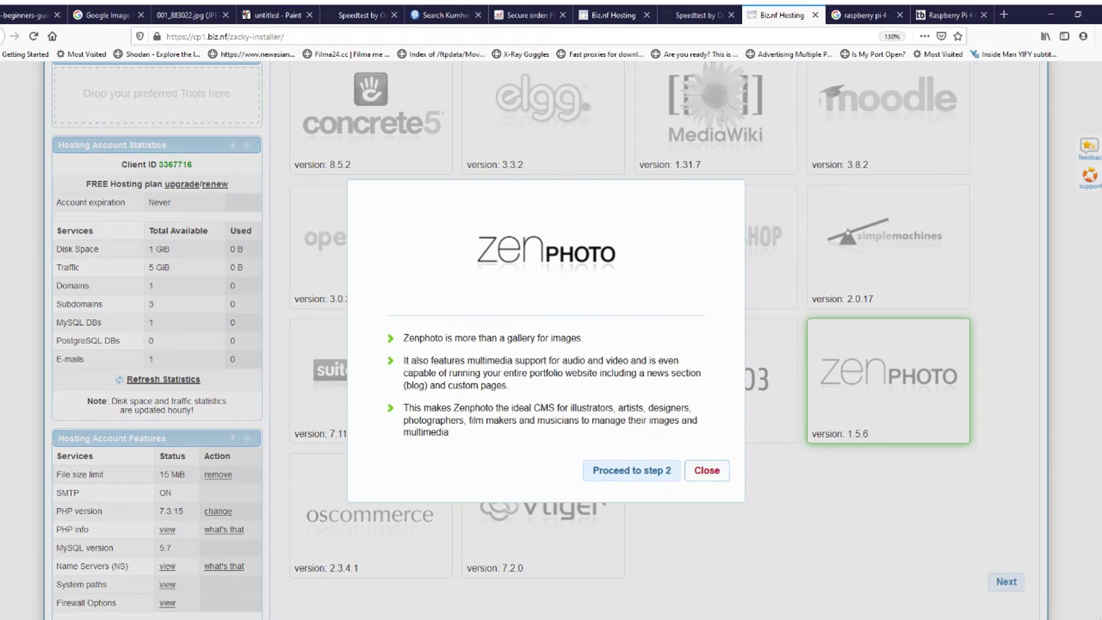
pyautogui.click(706, 470)
pyautogui.click(715, 241)
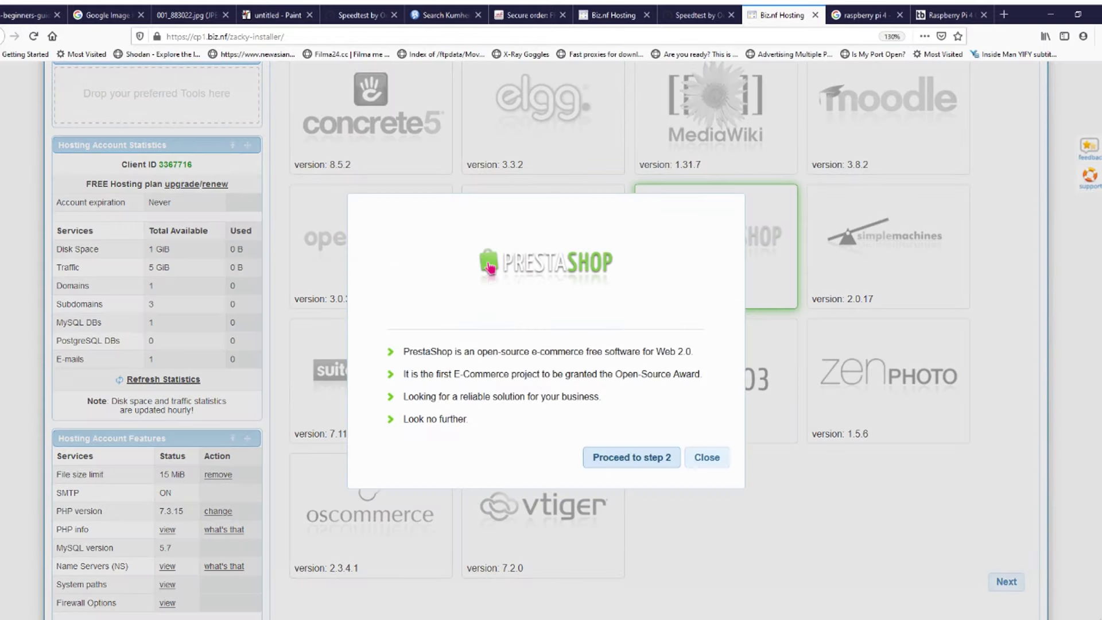
pyautogui.click(707, 457)
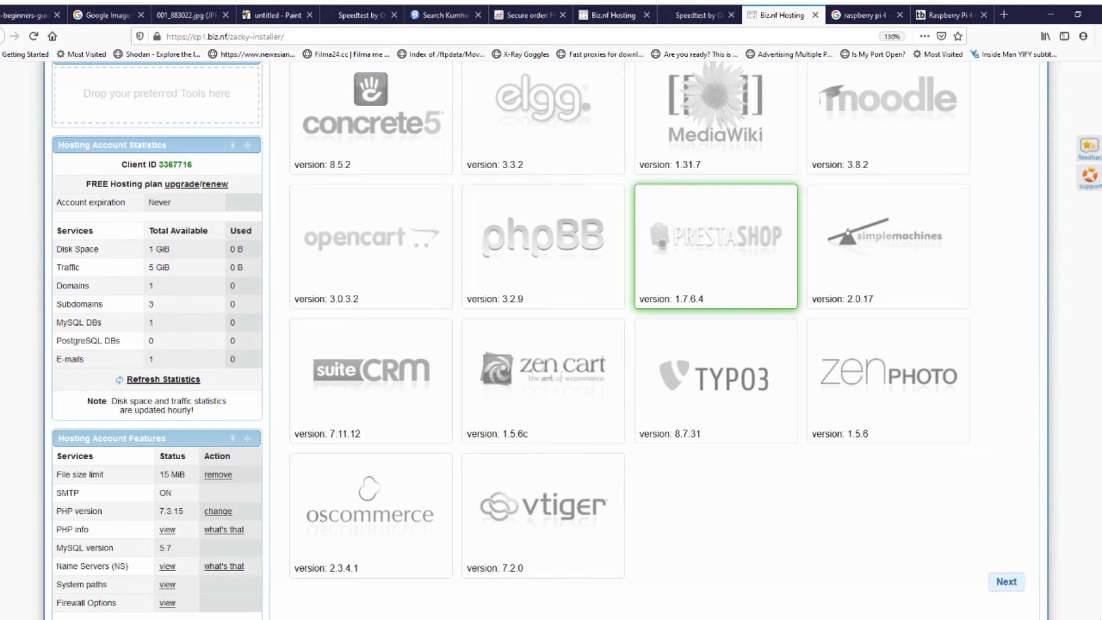
pyautogui.click(542, 241)
pyautogui.click(706, 440)
pyautogui.scroll(1, 706, 441)
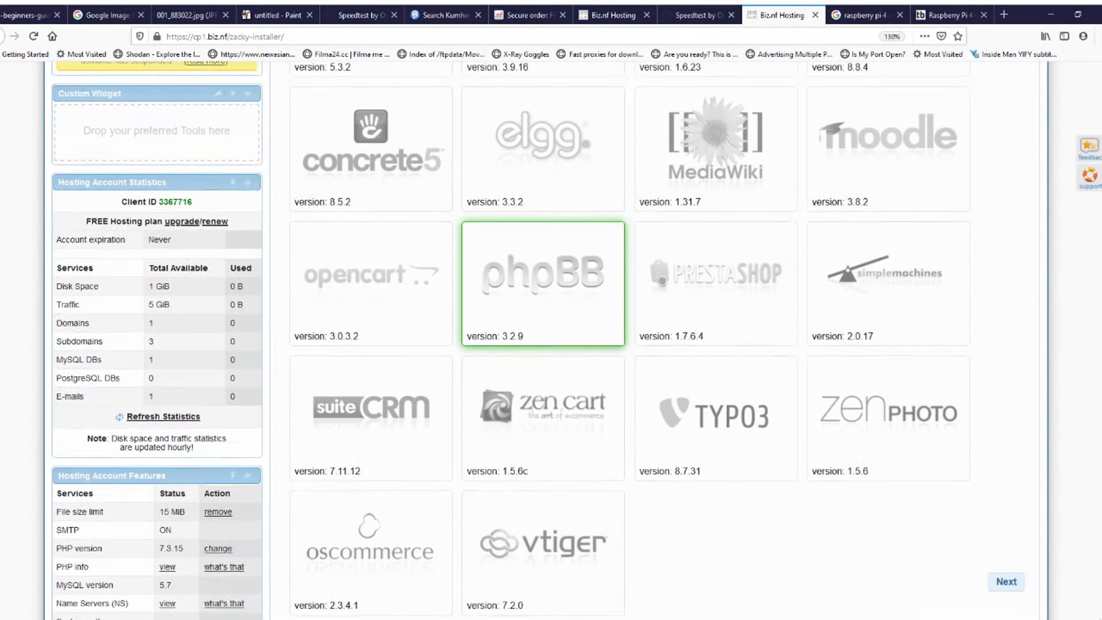
pyautogui.scroll(3, 706, 440)
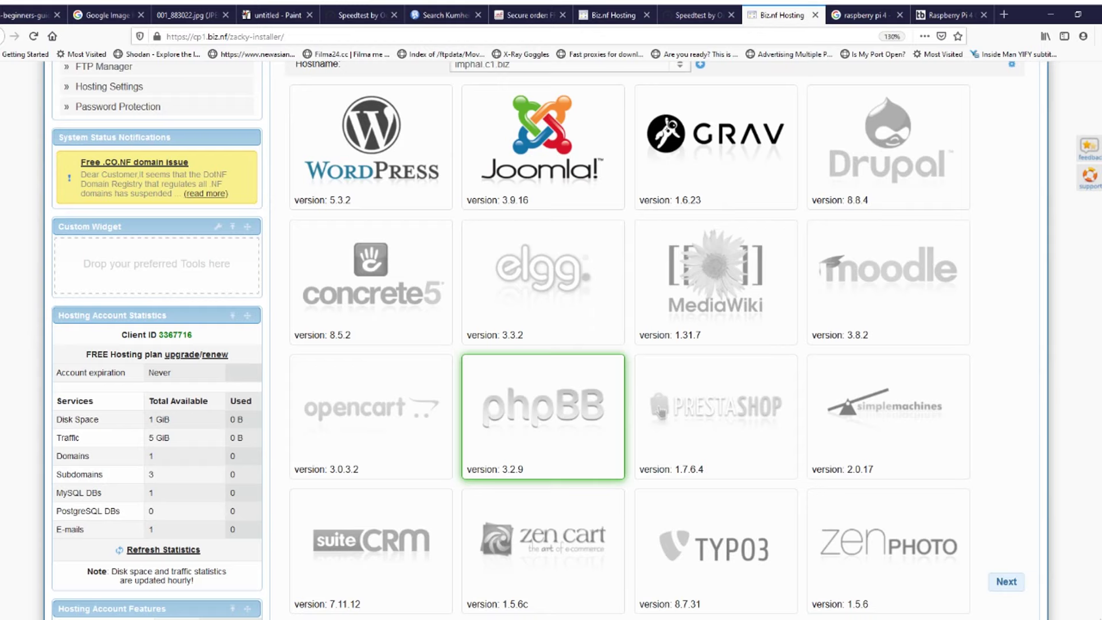
pyautogui.scroll(2, 545, 338)
# Step: Pick Joomla and proceed to step 2, the website setup form
pyautogui.click(542, 229)
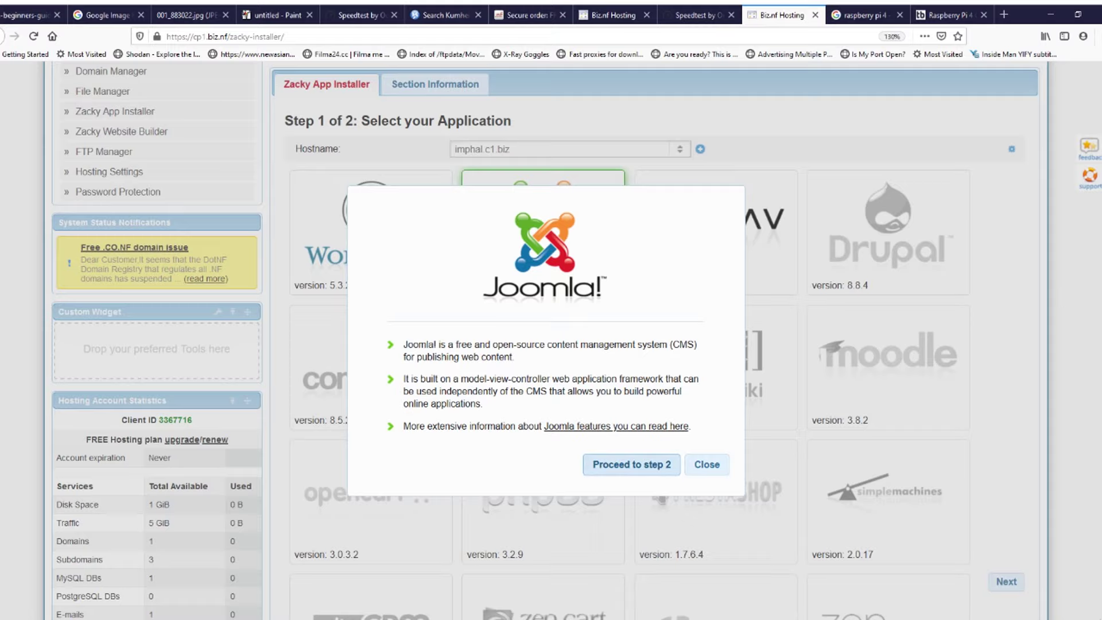
pyautogui.click(644, 466)
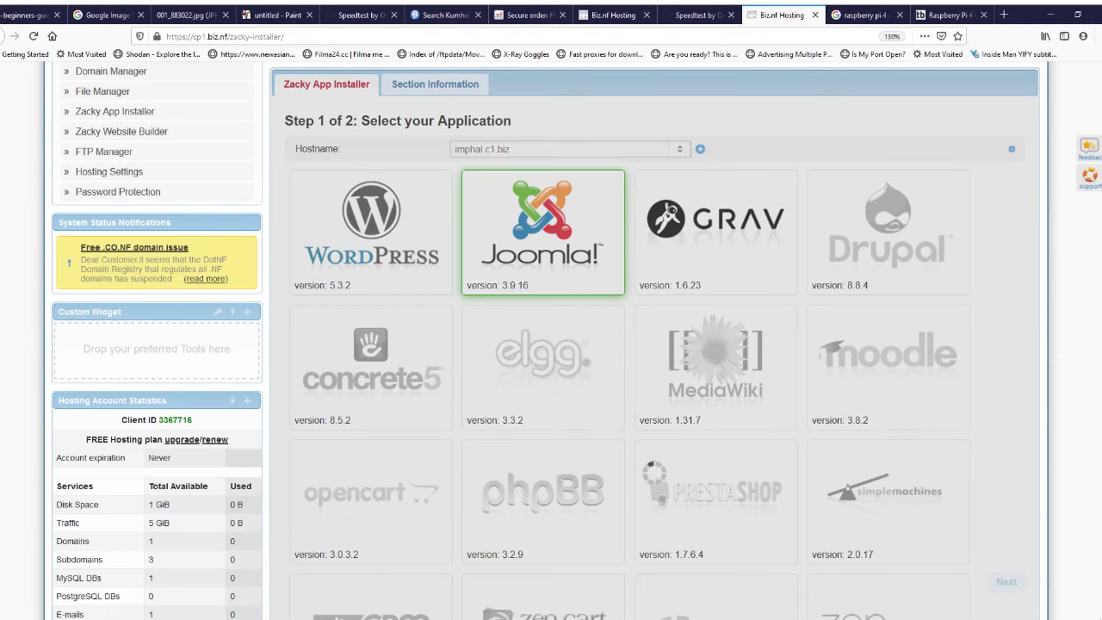
pyautogui.scroll(3, 550, 338)
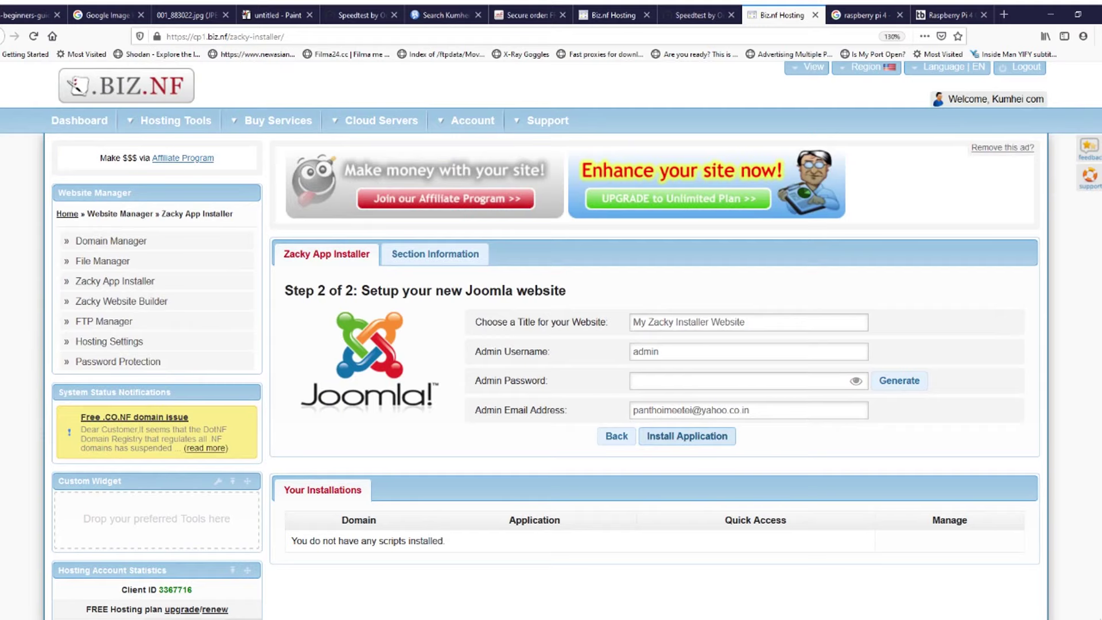
# Step: Replace the default title with 'My Website Imphal' and accept the suggested username 'admin'
pyautogui.scroll(-2, 551, 338)
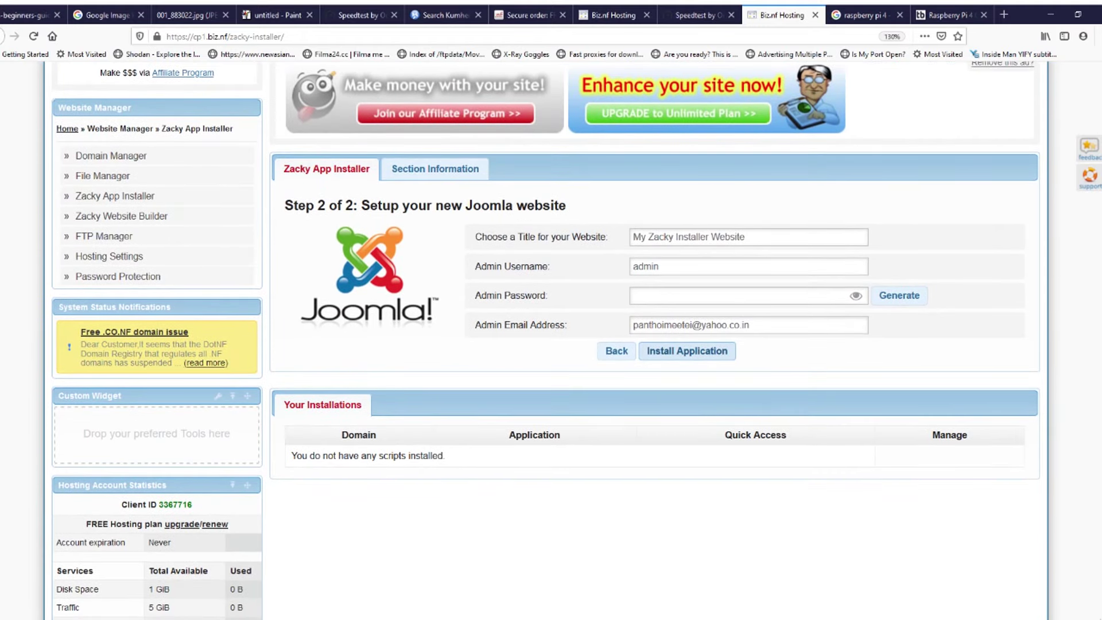
pyautogui.moveTo(745, 237); pyautogui.dragTo(633, 237)
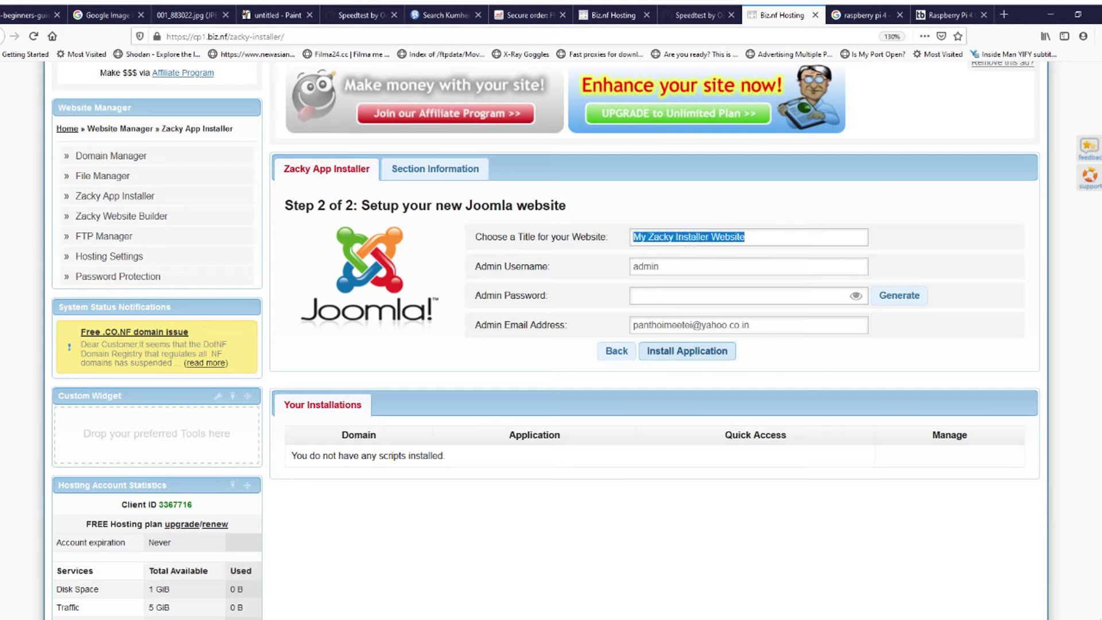
pyautogui.write('My We')
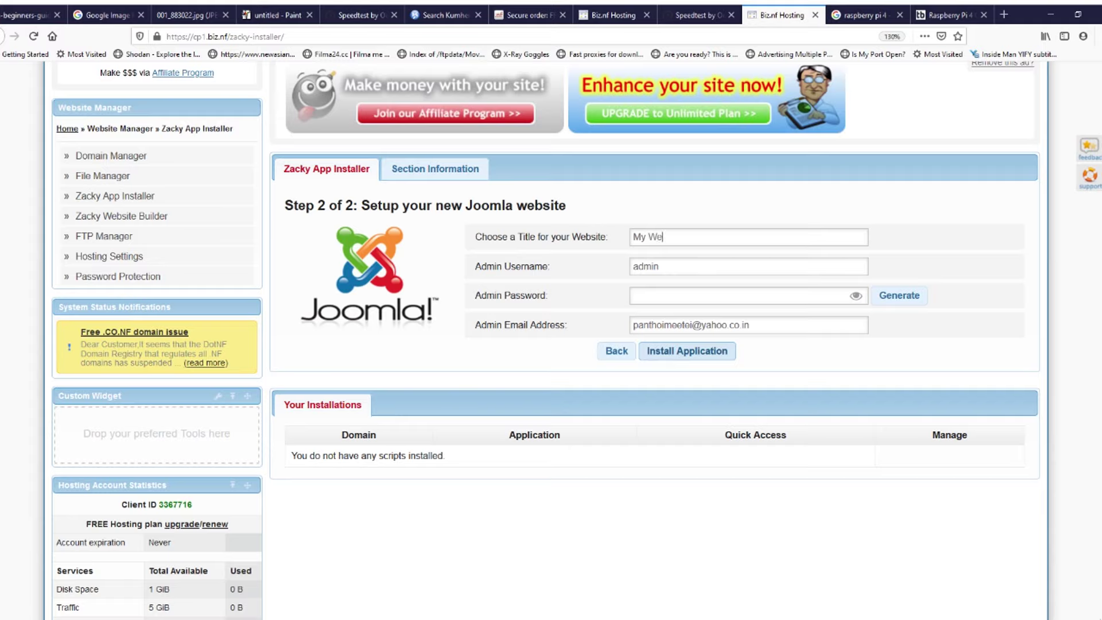
pyautogui.write('bsite Imphal')
pyautogui.hotkey('shift', 'Left')
pyautogui.hotkey('shift', 'Left')
# Step: Keep 'admin' as username, enter an admin password, and submit to install Joomla 3.9.16
pyautogui.press('Tab')
pyautogui.hotkey('shift', 'Tab')
pyautogui.hotkey('shift', 'Tab')
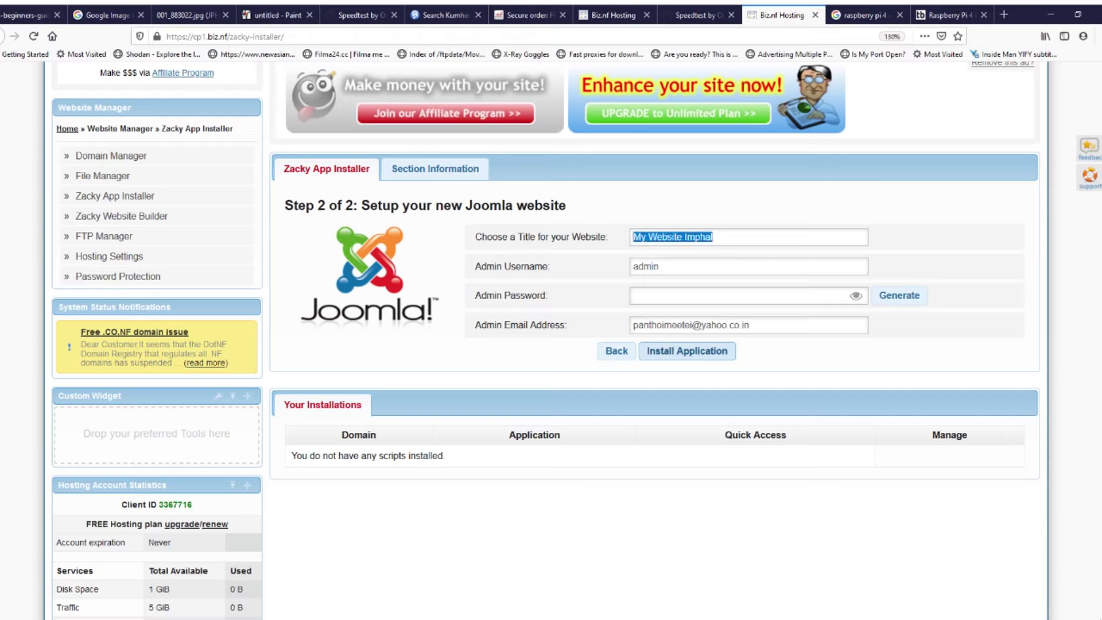
pyautogui.press('Tab')
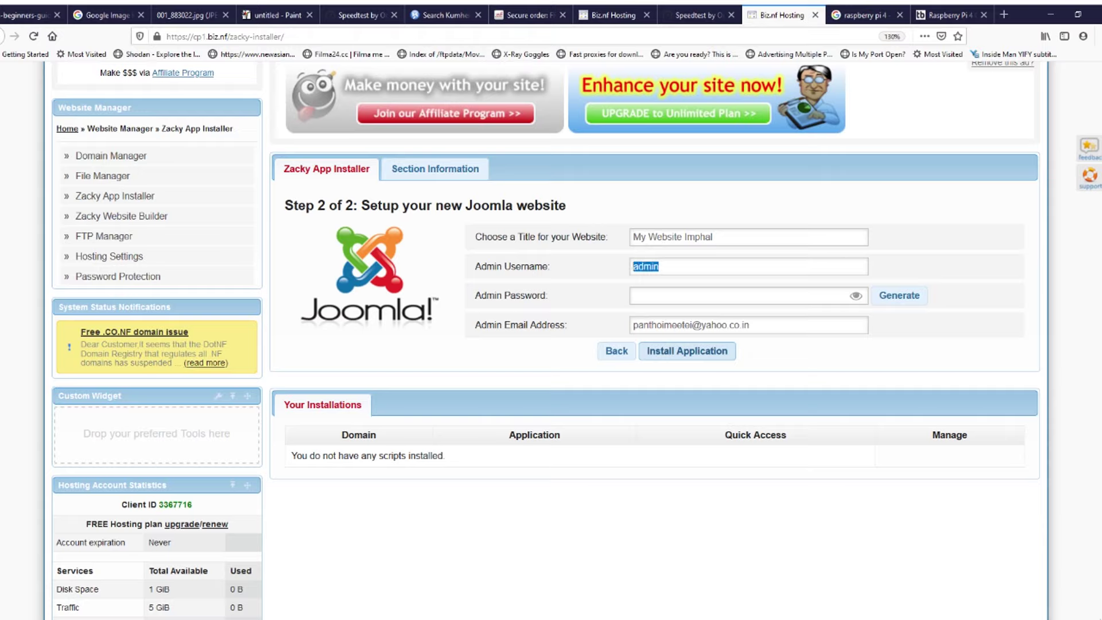
pyautogui.press('Tab')
pyautogui.write('admin1234')
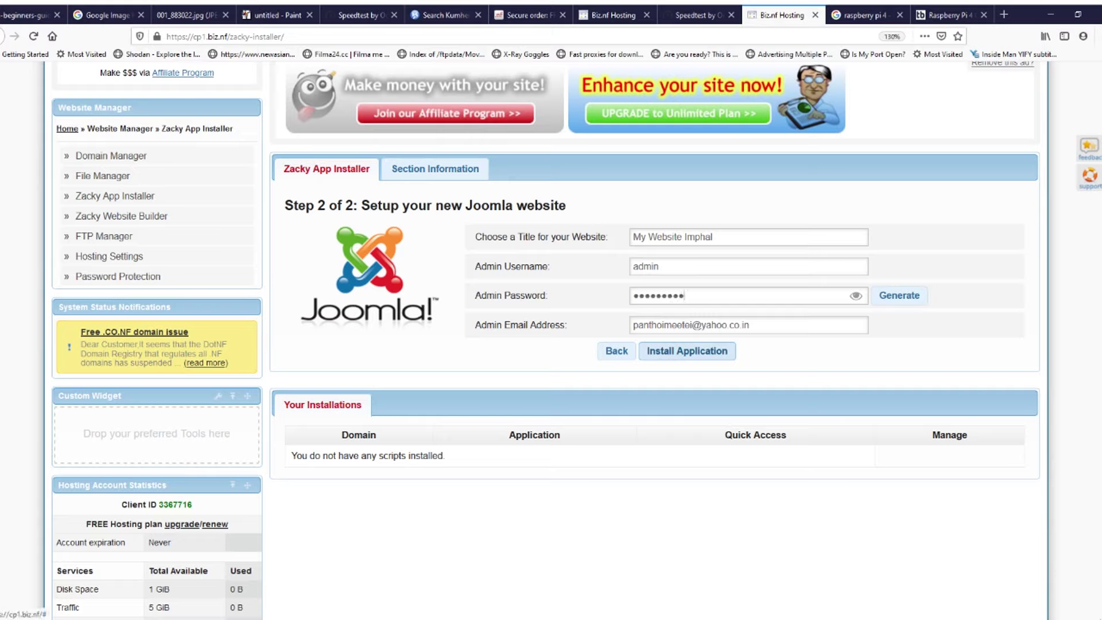
pyautogui.press('Return')
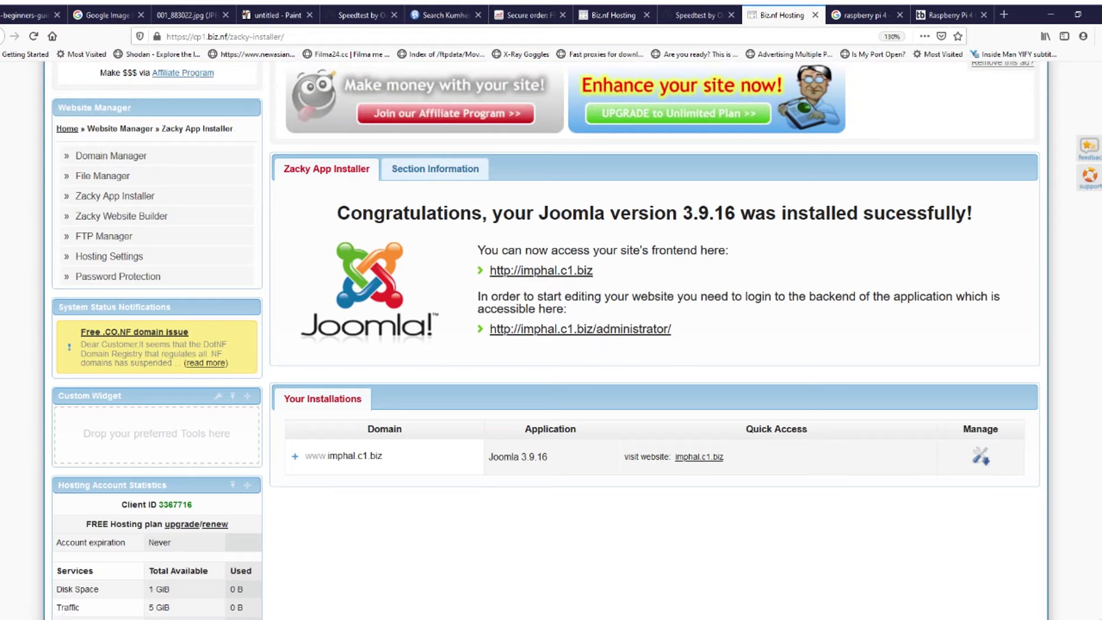
# Step: Open the imphal.c1.biz administrator and front page in new tabs and view the My Website Imphal home page
pyautogui.click(608, 337)
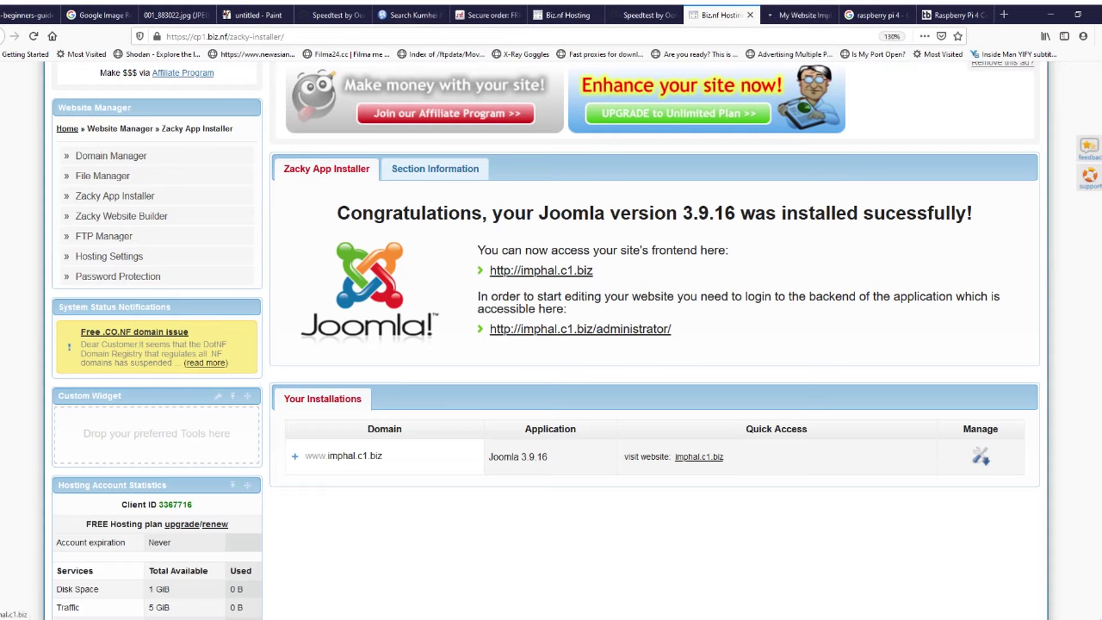
pyautogui.middleClick(541, 270)
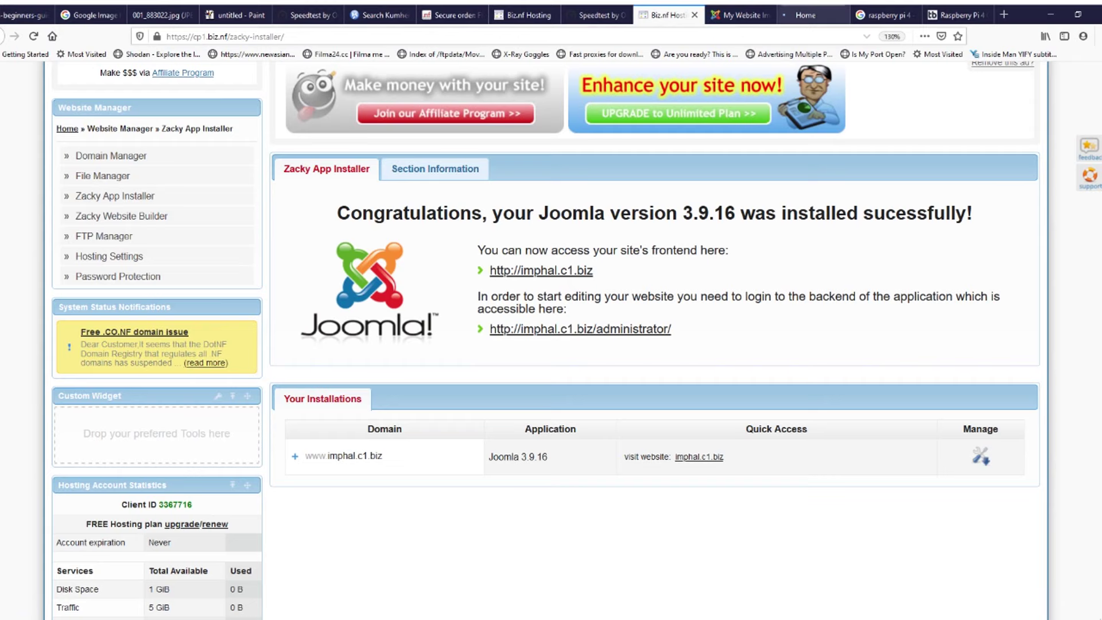
pyautogui.click(805, 16)
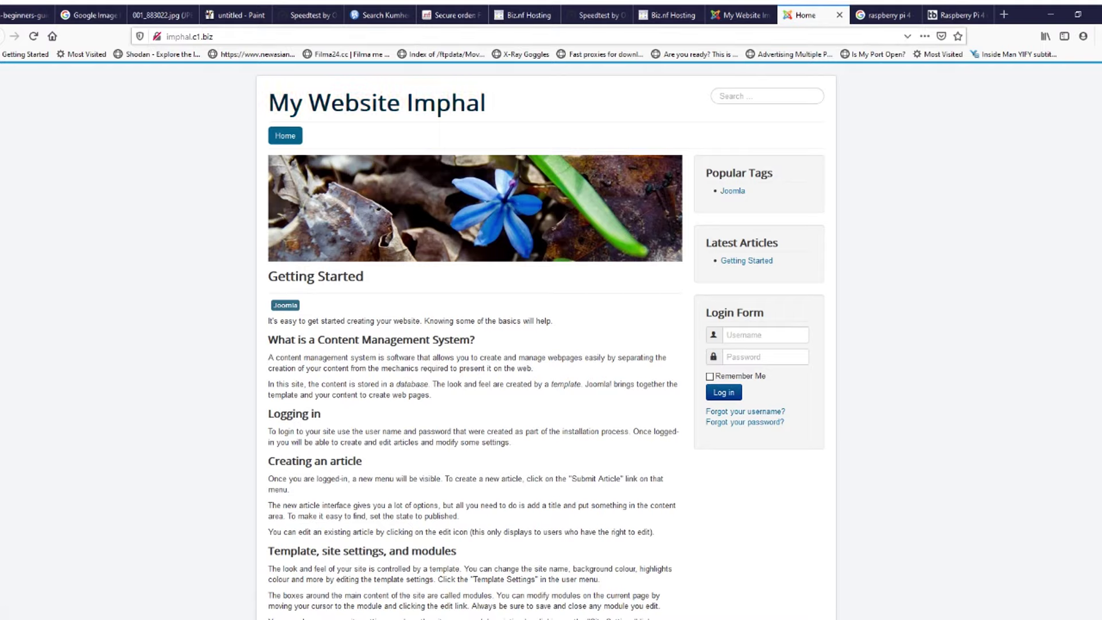
# Step: Select the imphal.c1.biz web address, then switch to the /administrator login page tab
pyautogui.moveTo(216, 37); pyautogui.dragTo(165, 37)
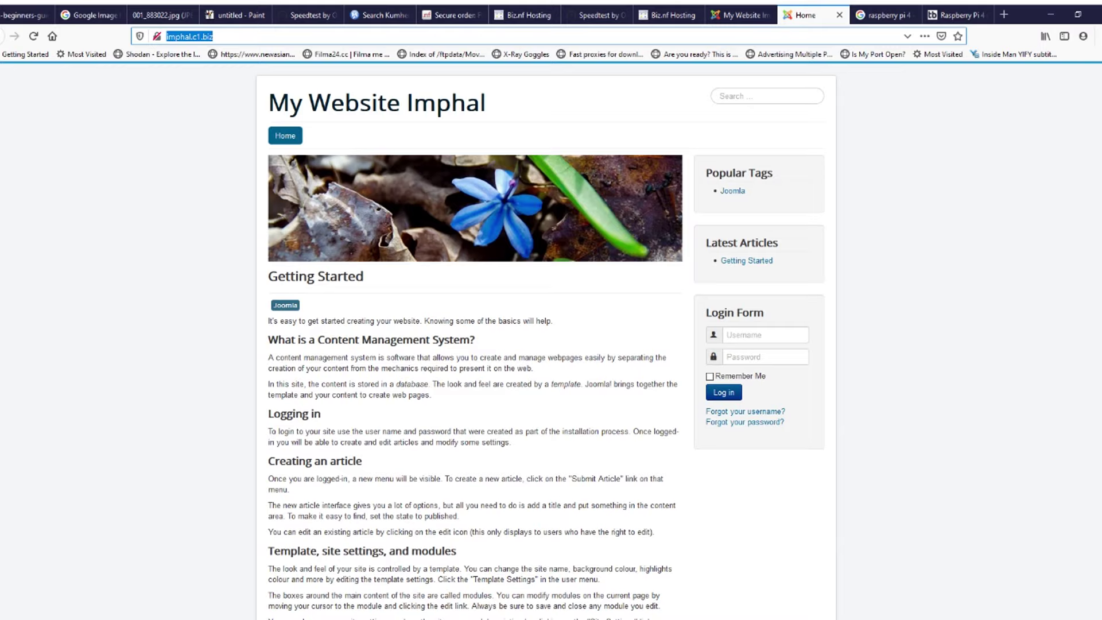
pyautogui.click(213, 36)
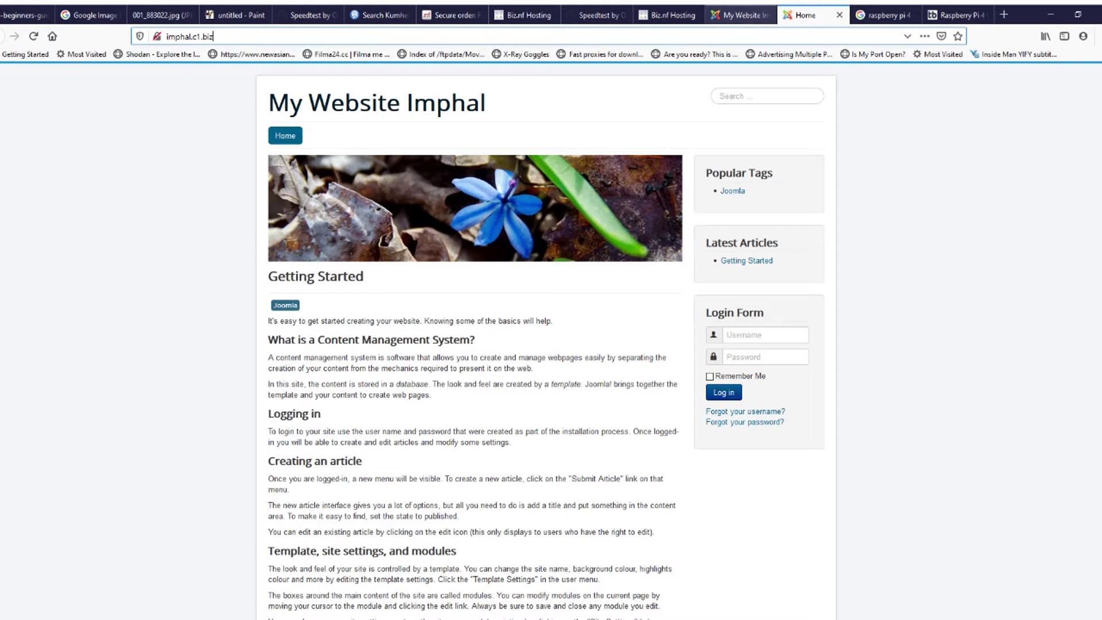
pyautogui.moveTo(213, 37); pyautogui.dragTo(158, 37)
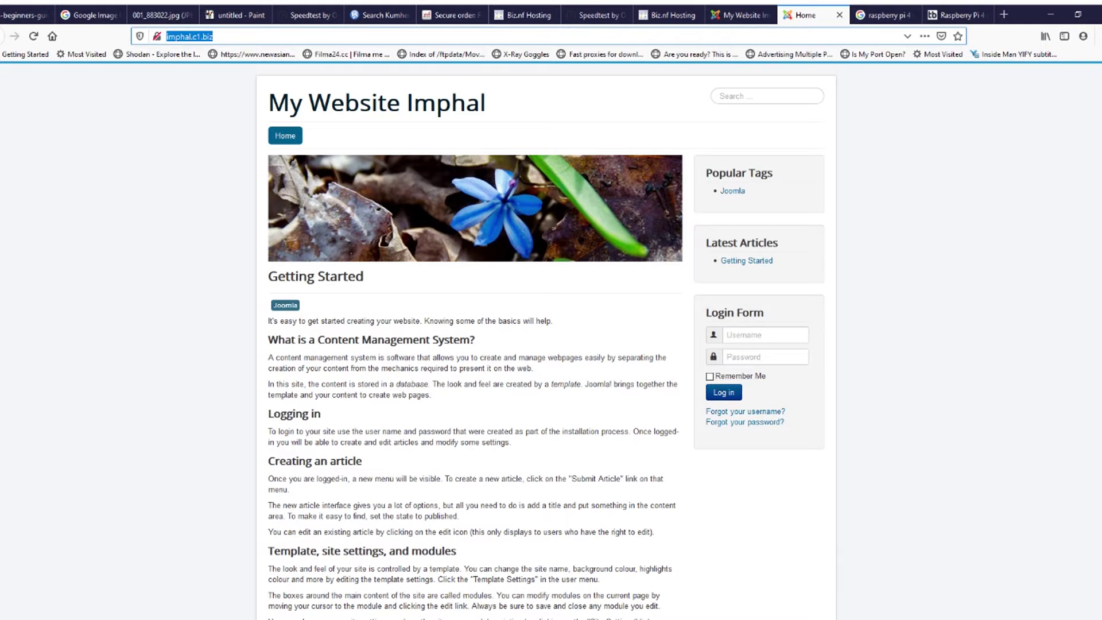
pyautogui.click(189, 150)
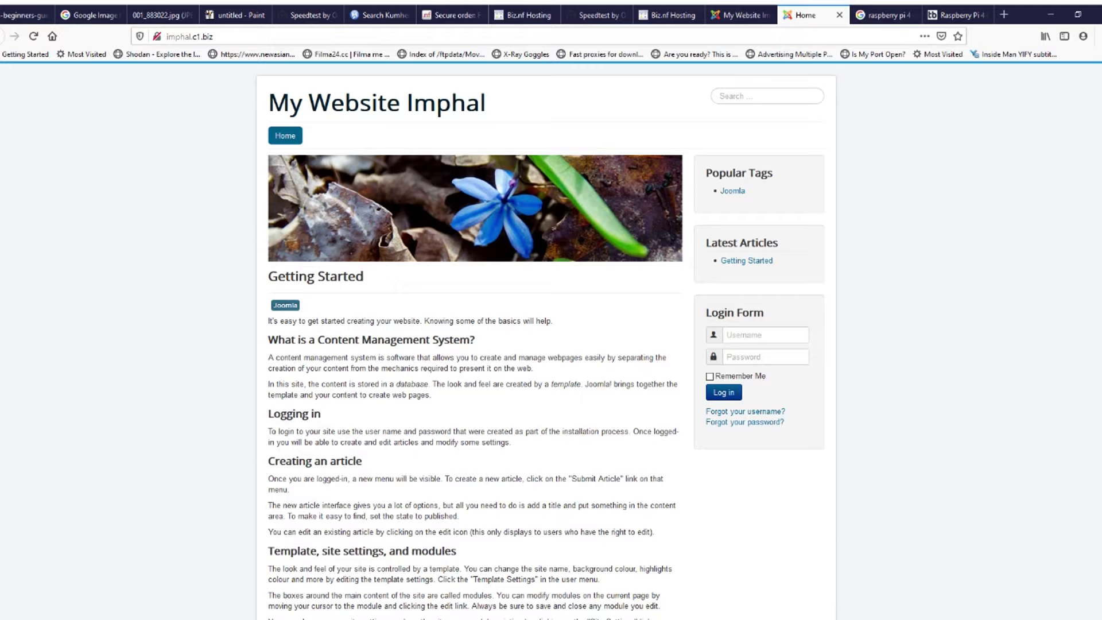
pyautogui.click(740, 15)
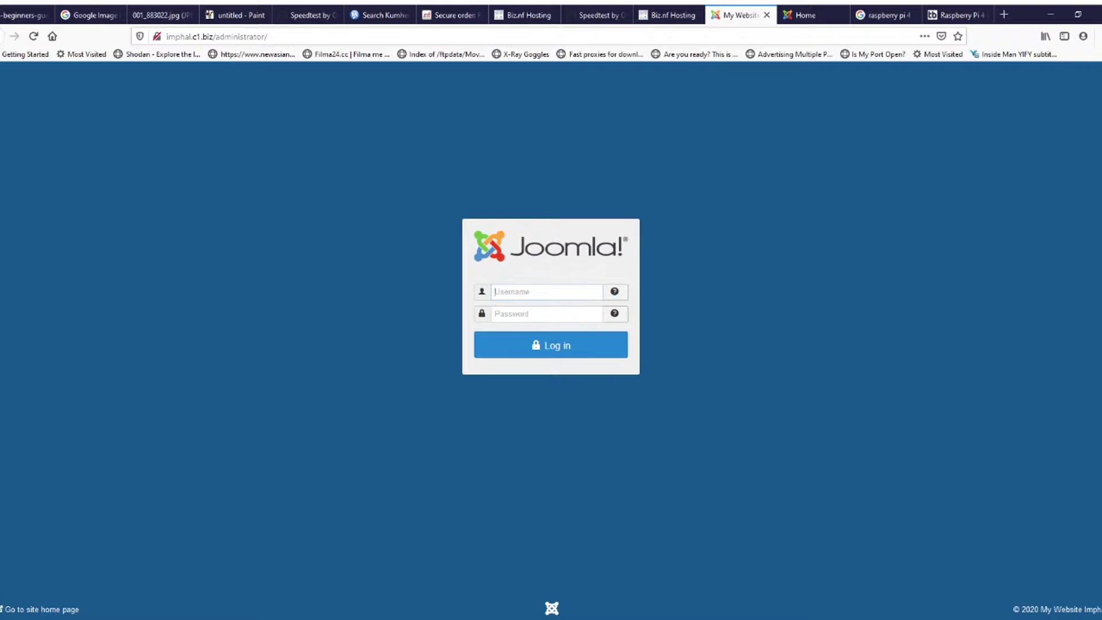
# Step: Log in to the Joomla backend with the admin username and password
pyautogui.write('admin')
pyautogui.press('Tab')
pyautogui.write('*********')
pyautogui.press('Return')
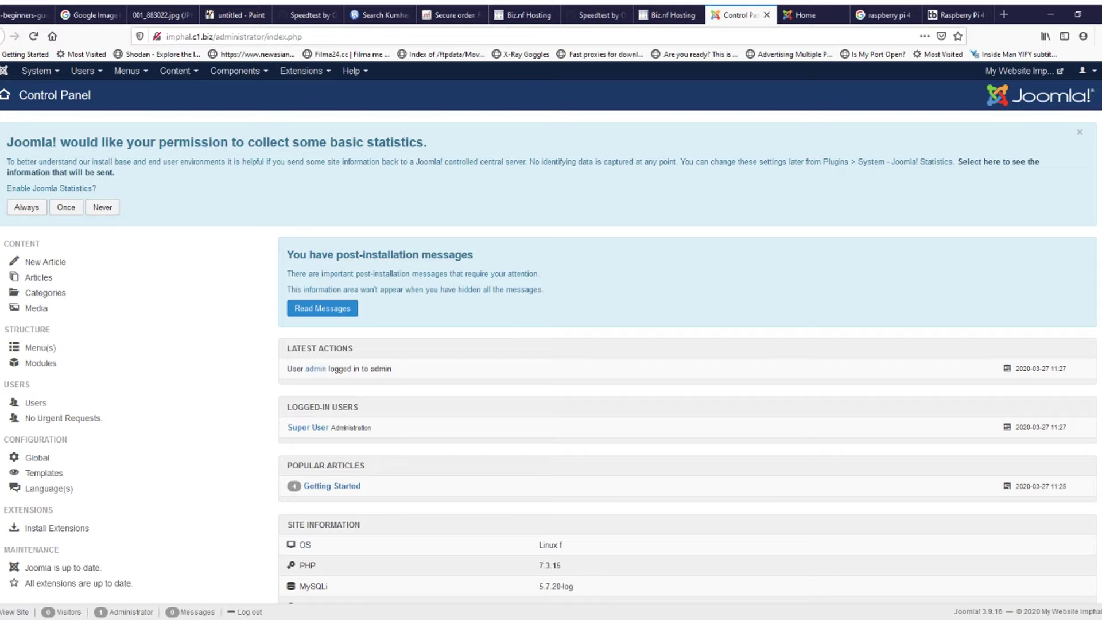
# Step: Dismiss the Control Panel's statistics request by choosing to send statistics Once
pyautogui.scroll(-3, 551, 344)
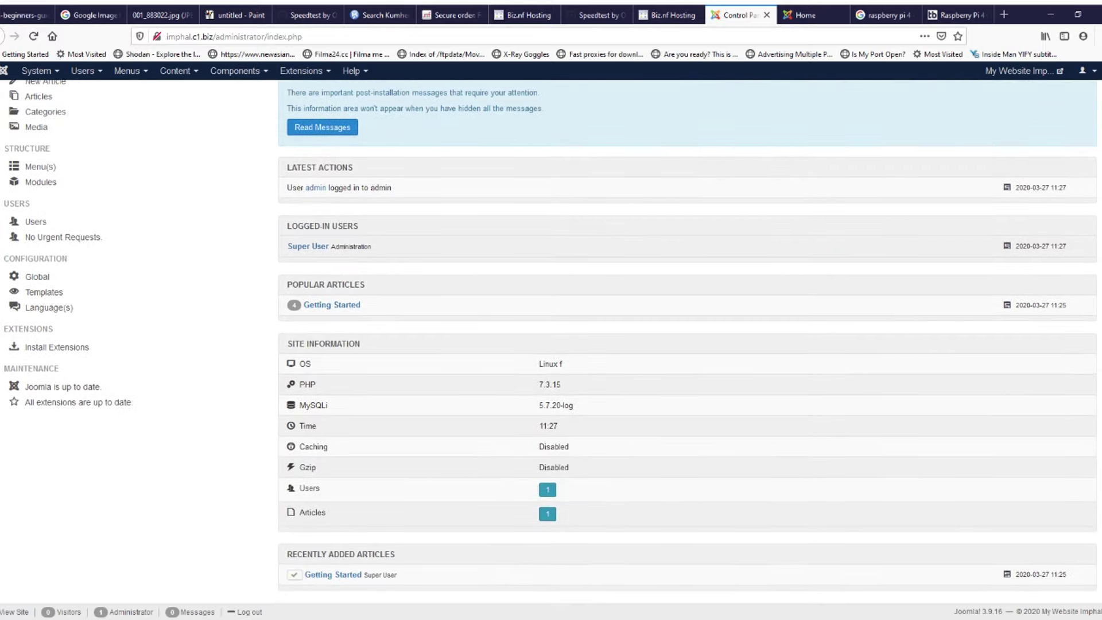
pyautogui.scroll(3, 551, 345)
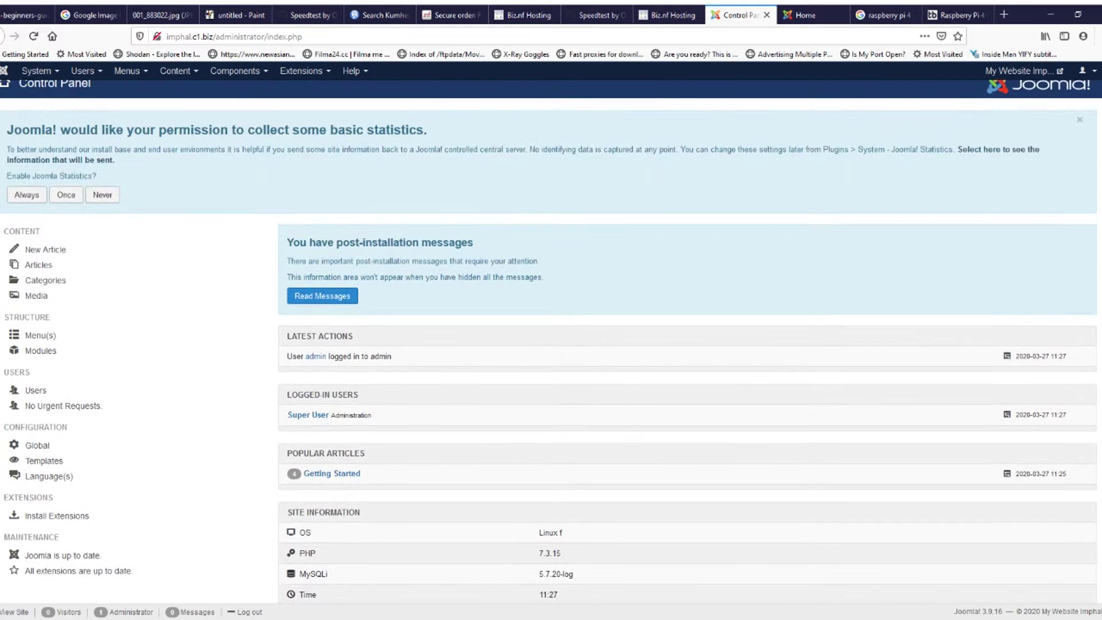
pyautogui.click(808, 15)
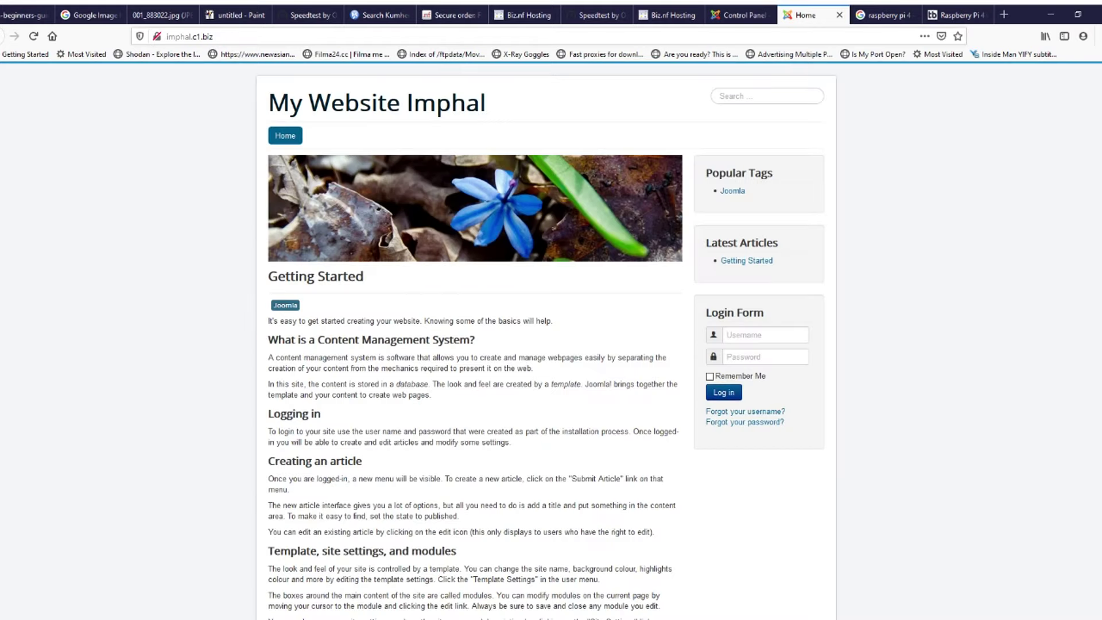
pyautogui.click(740, 15)
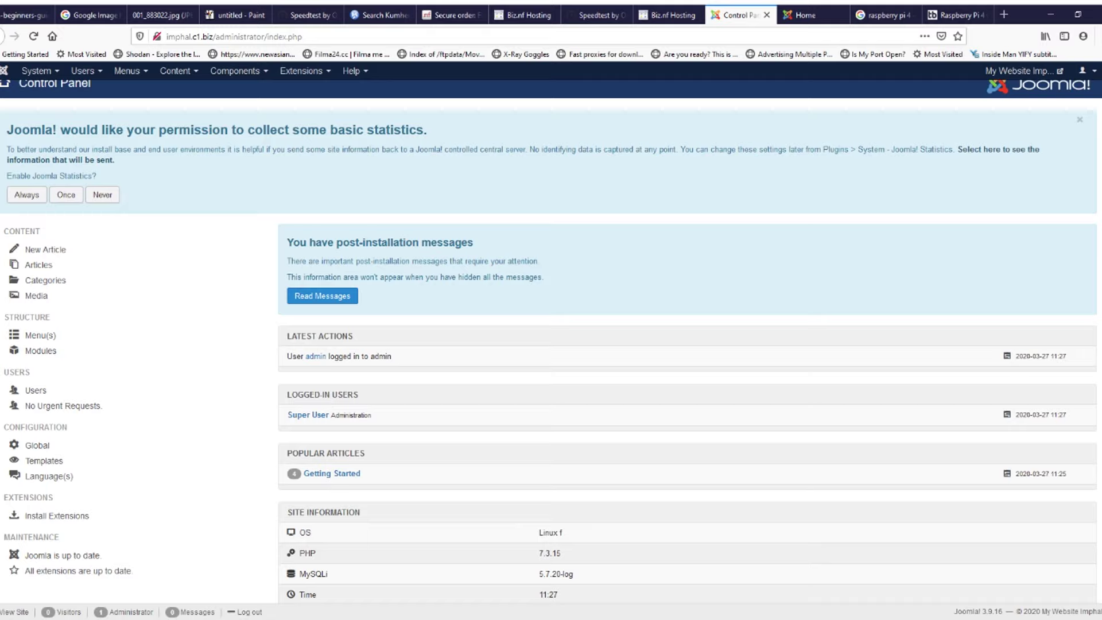
pyautogui.tripleClick(365, 130)
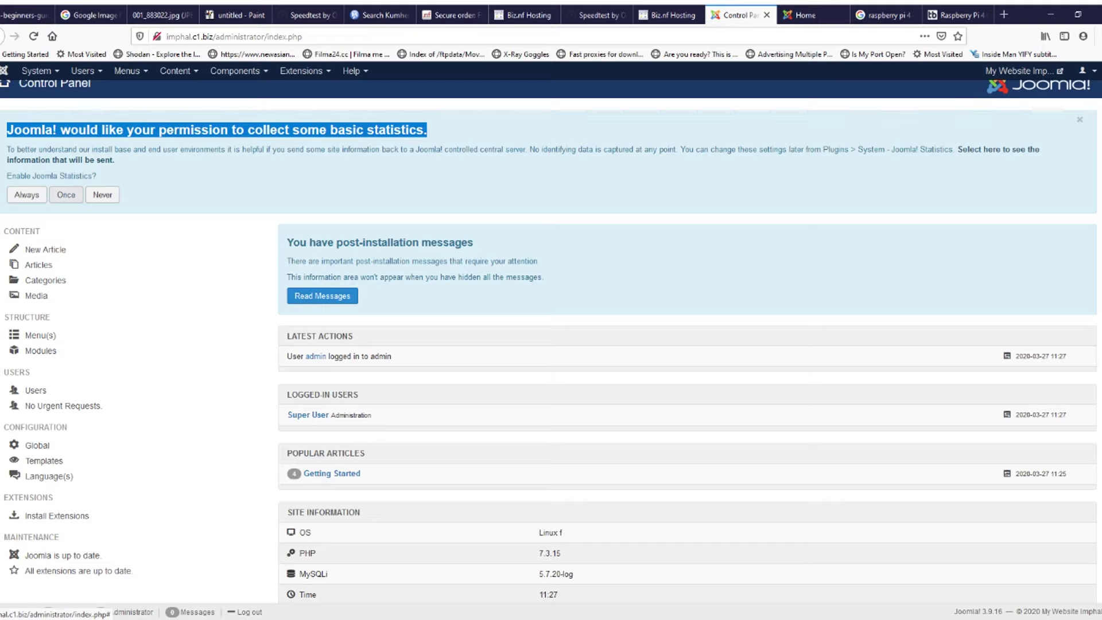
pyautogui.click(66, 194)
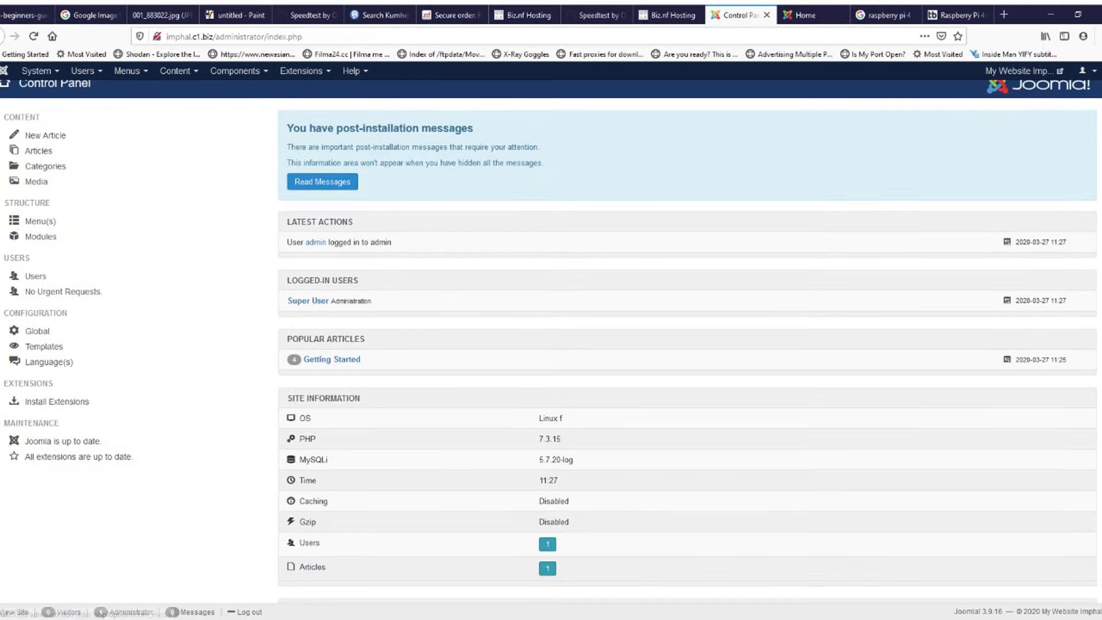
# Step: Browse the System, Menus, Content and Extensions menus of the administrator
pyautogui.scroll(1, 66, 277)
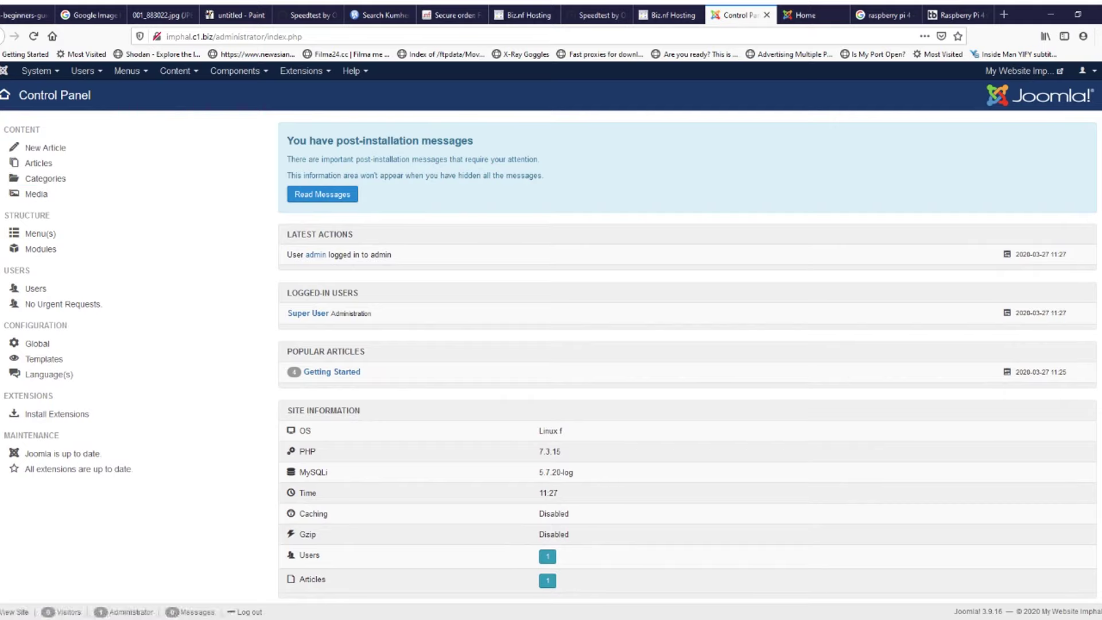
pyautogui.click(37, 71)
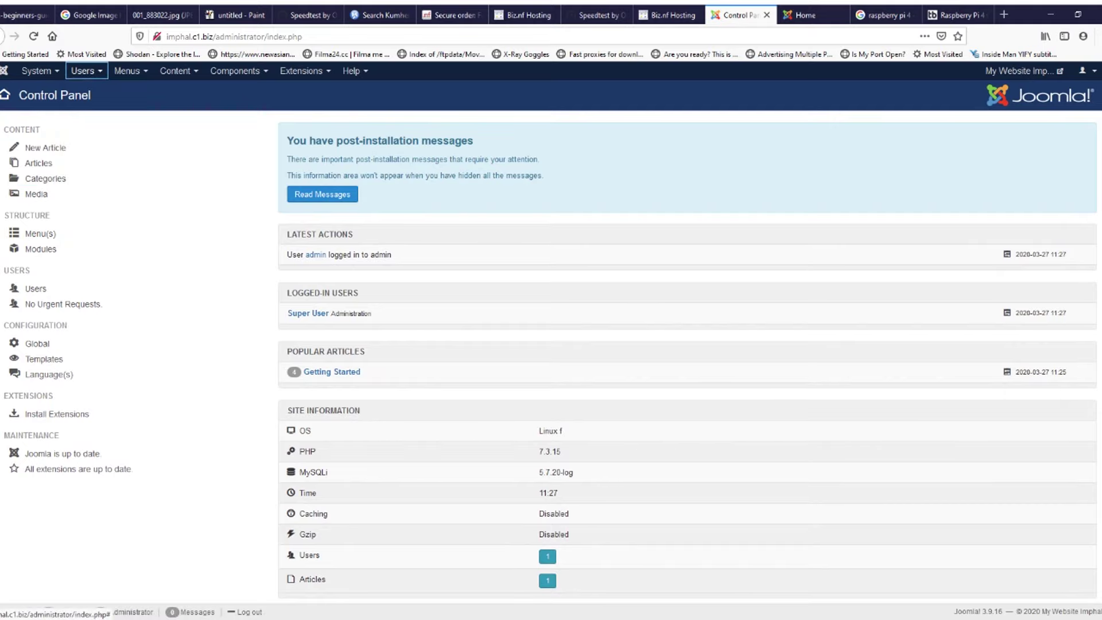
pyautogui.click(129, 70)
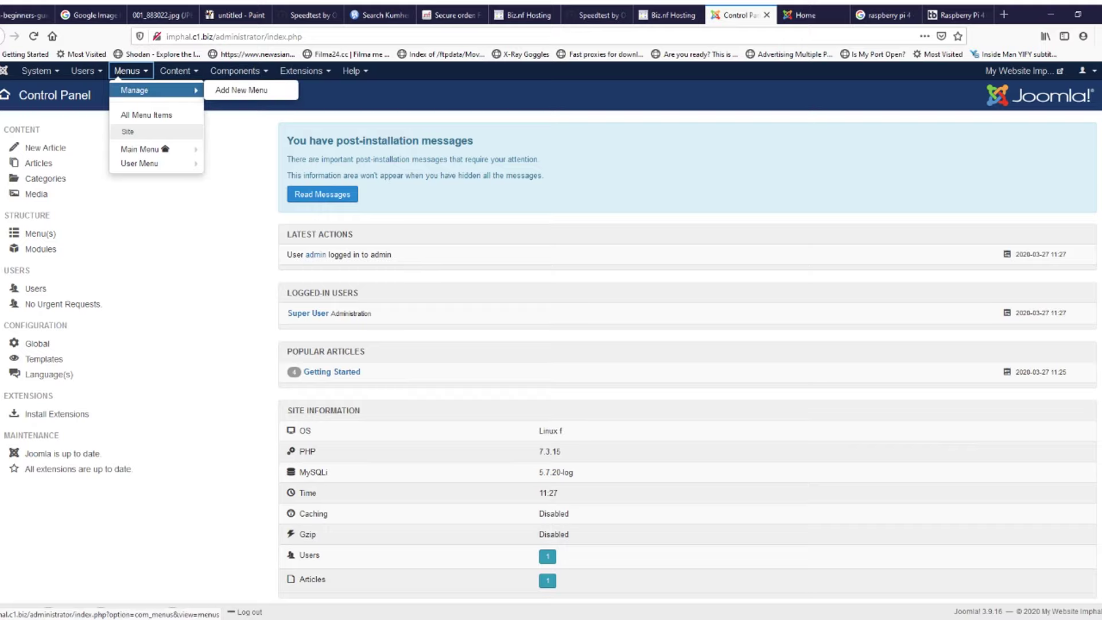
pyautogui.click(175, 70)
pyautogui.click(178, 70)
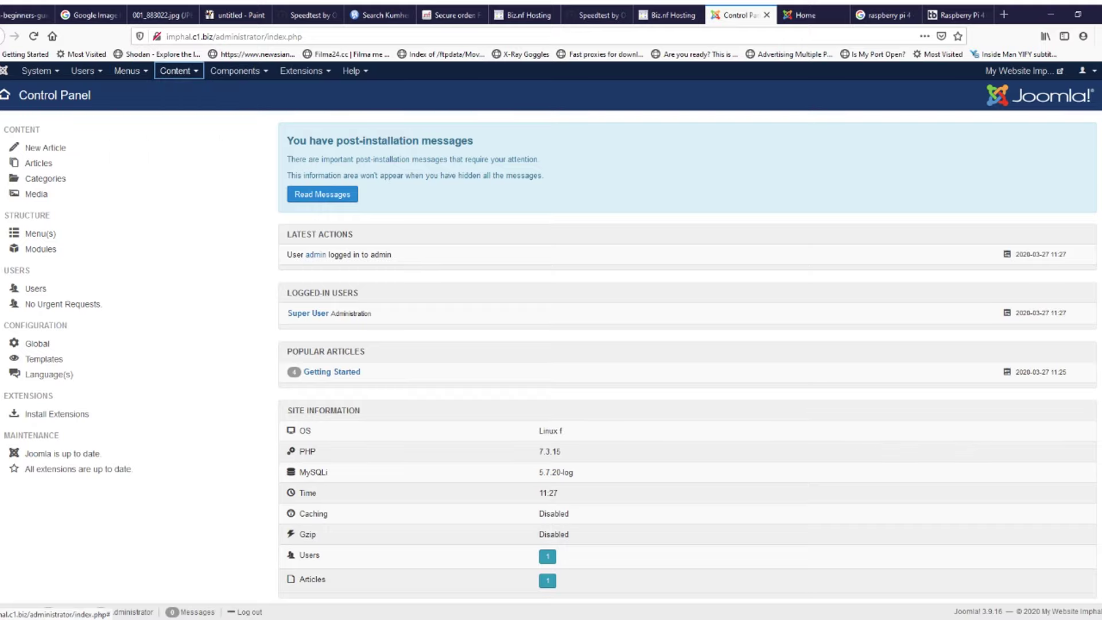
pyautogui.click(178, 70)
pyautogui.click(238, 70)
pyautogui.click(304, 70)
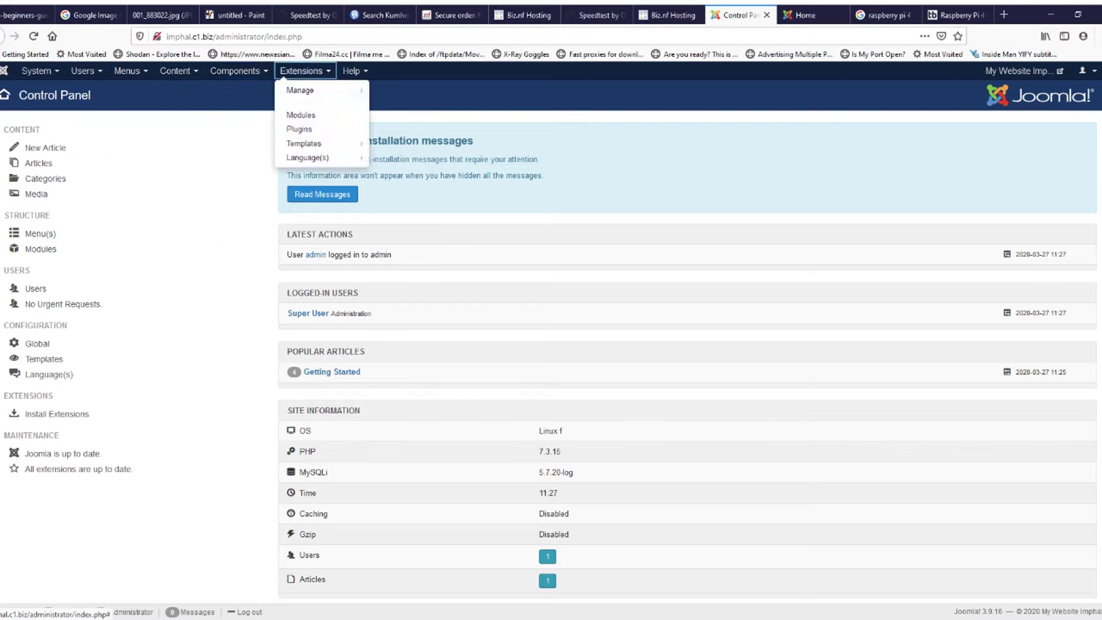
# Step: Check the front page, then open Extensions > Templates > Styles for the site
pyautogui.click(805, 16)
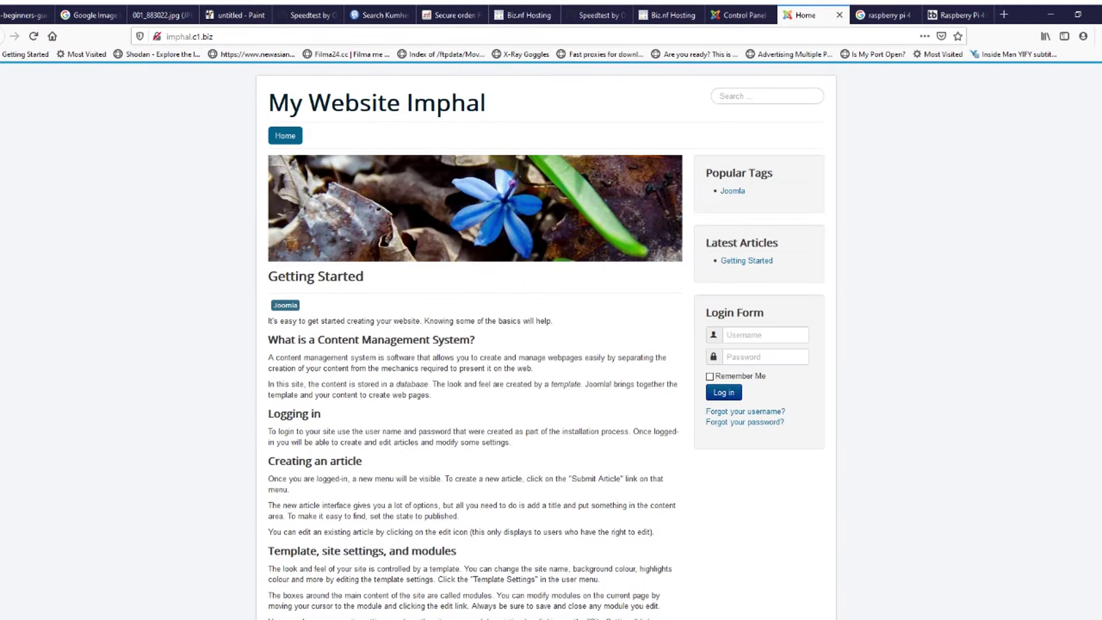
pyautogui.scroll(-5, 551, 344)
pyautogui.scroll(5, 551, 344)
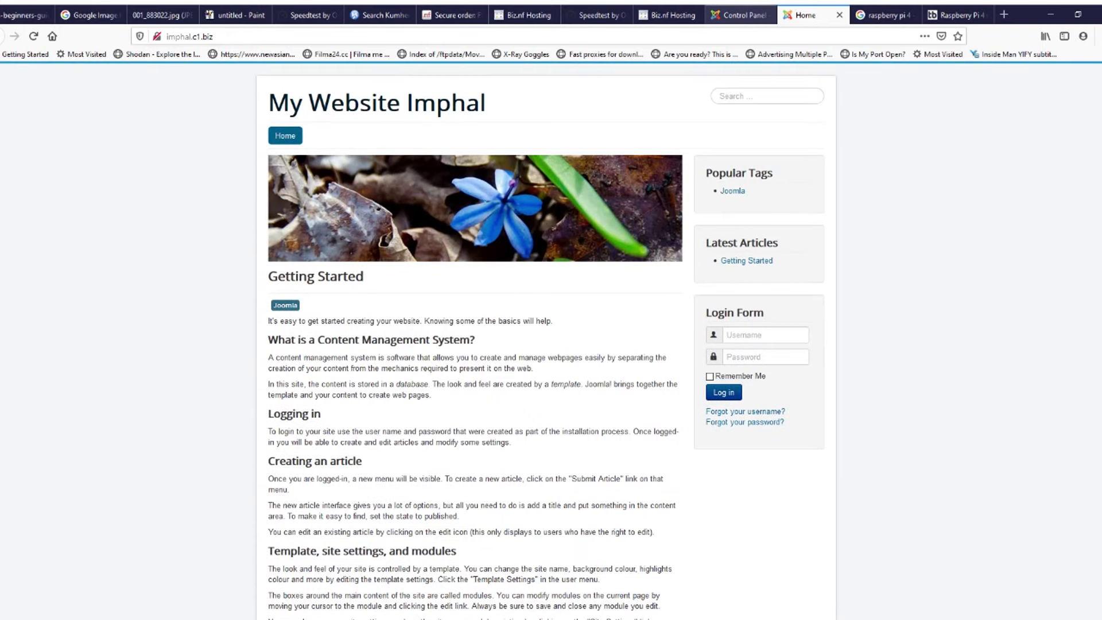
pyautogui.click(740, 15)
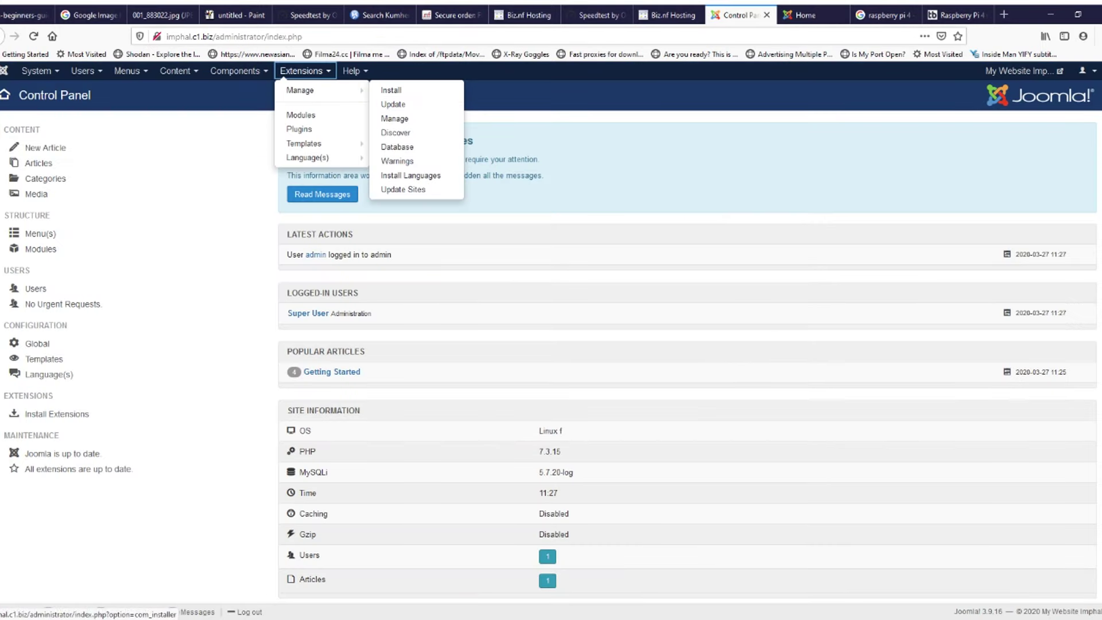
pyautogui.moveTo(321, 144)
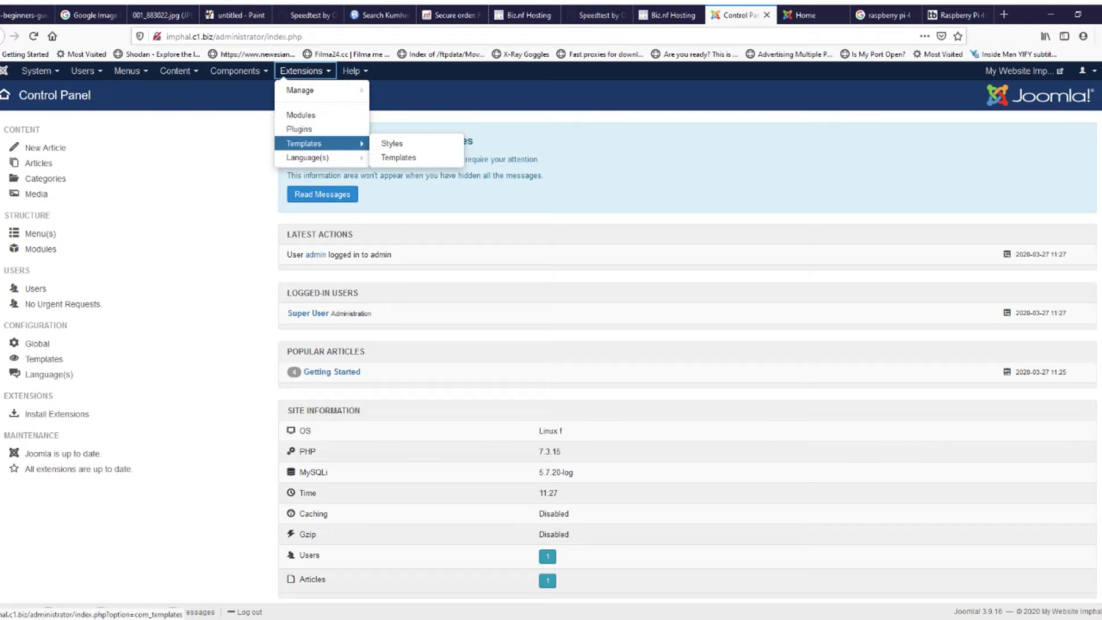
pyautogui.click(391, 144)
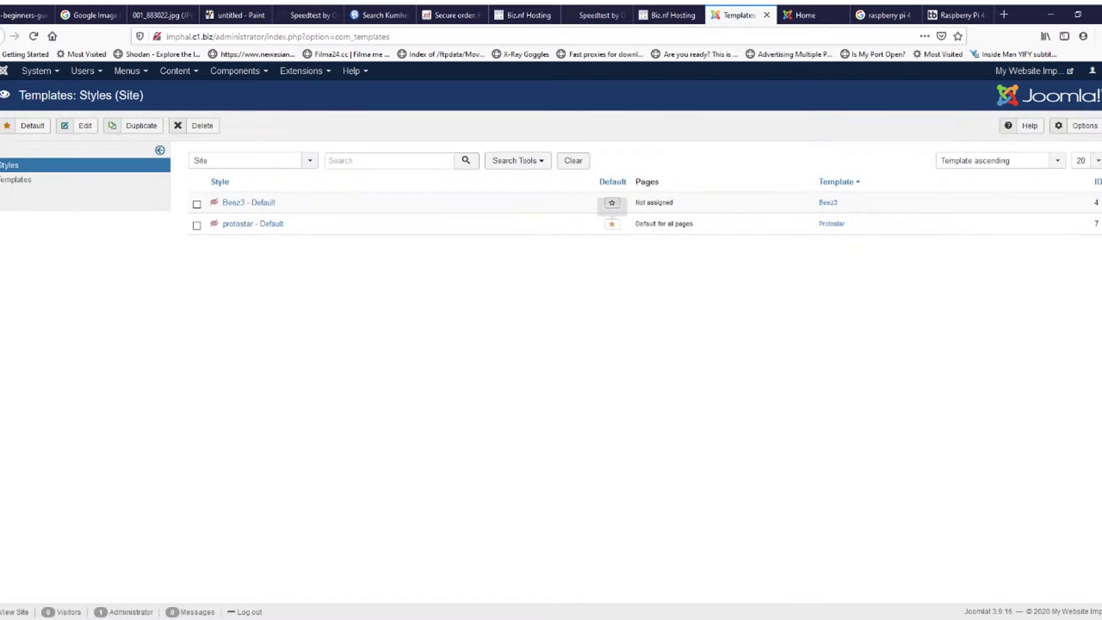
# Step: Reload the home page to confirm it now uses the Beez3 default template layout
pyautogui.hotkey('ctrl', '+')
pyautogui.hotkey('ctrl', '+')
pyautogui.hotkey('ctrl', '+')
pyautogui.hotkey('ctrl', '+')
pyautogui.hotkey('ctrl', '+')
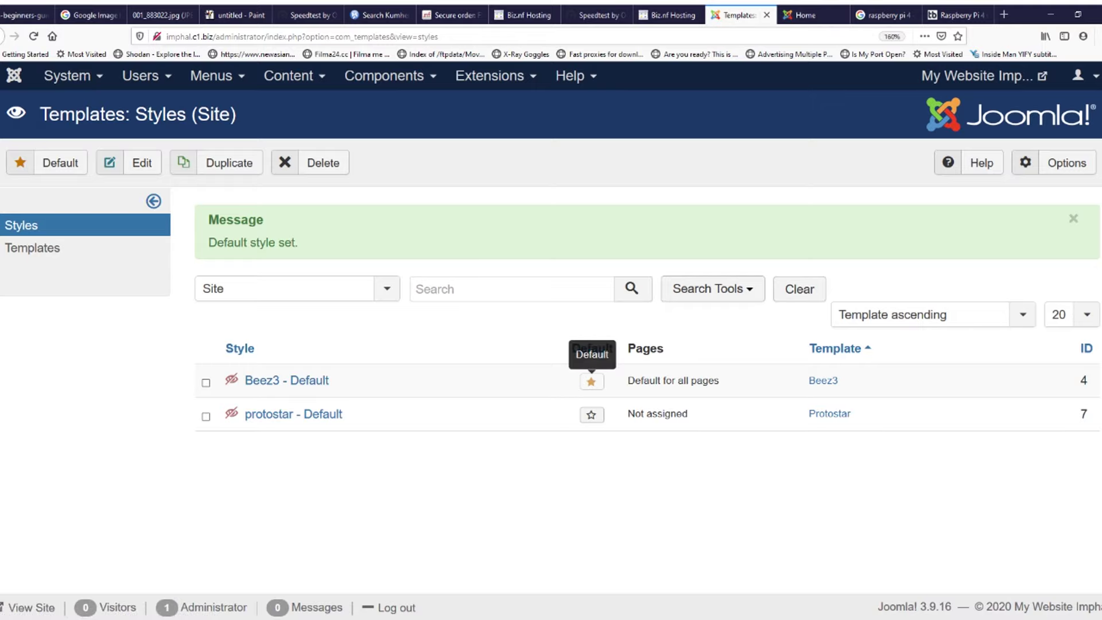
pyautogui.click(806, 15)
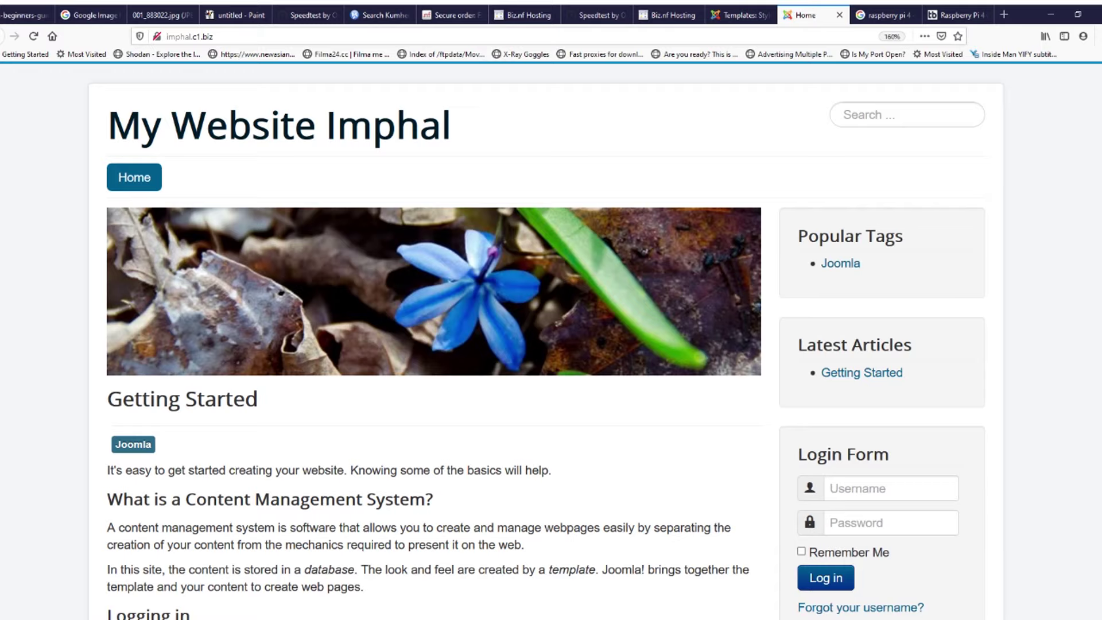
pyautogui.press('F5')
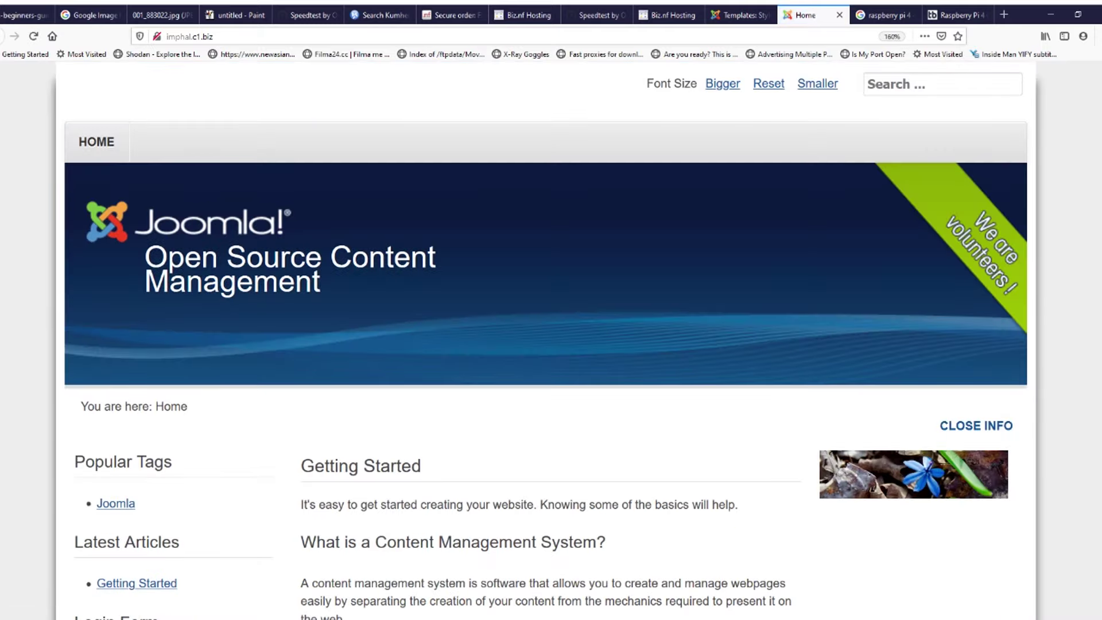
pyautogui.hotkey('ctrl', '-')
pyautogui.hotkey('ctrl', '-')
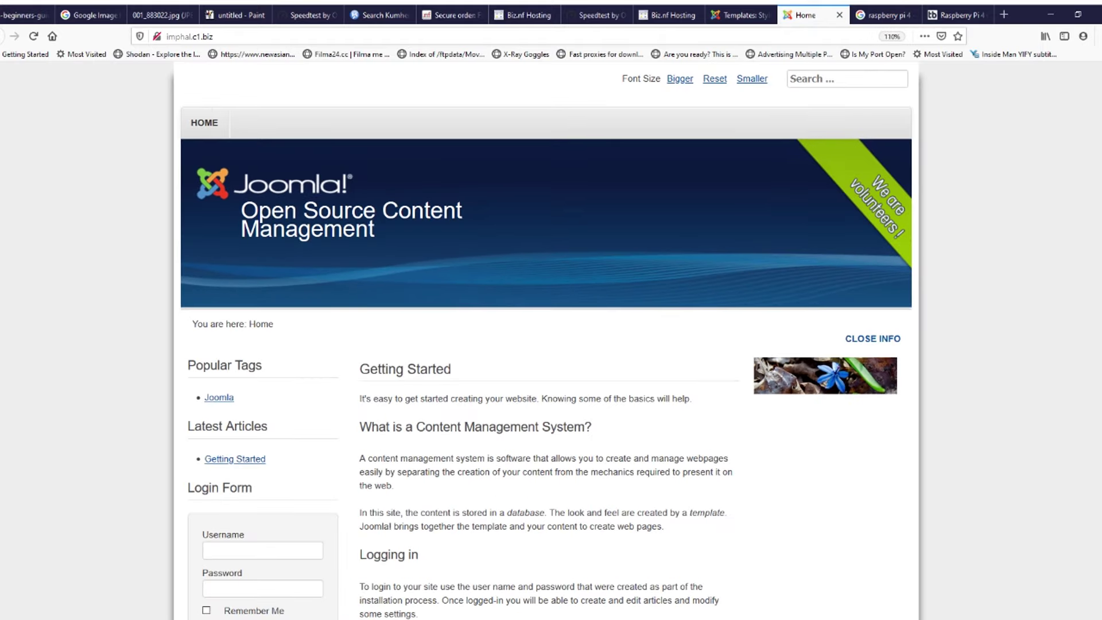
pyautogui.hotkey('ctrl', '-')
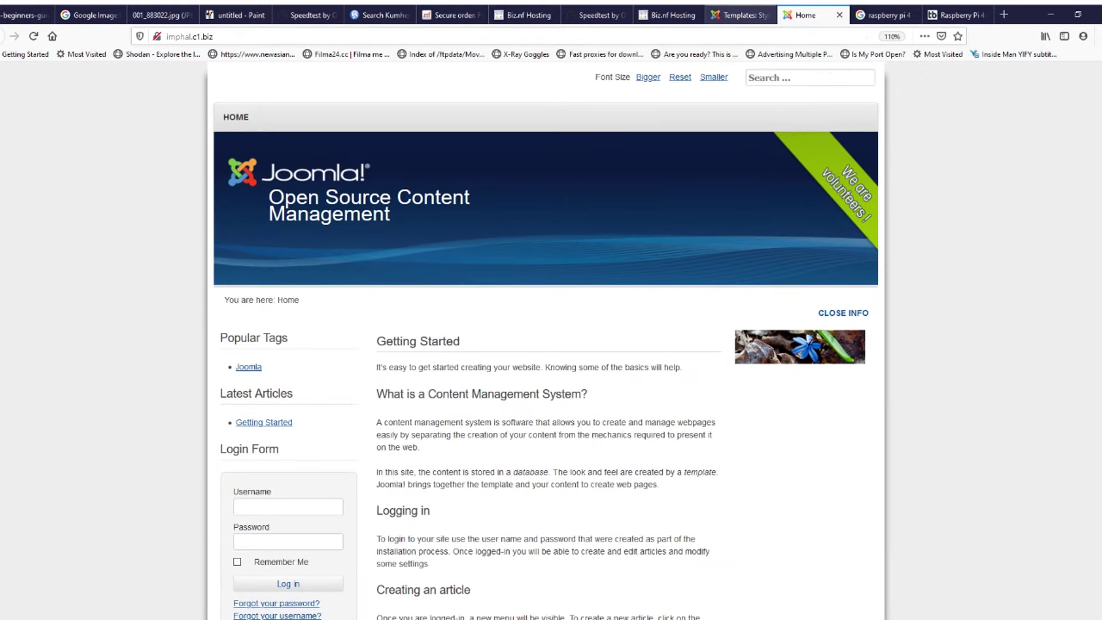
pyautogui.click(740, 15)
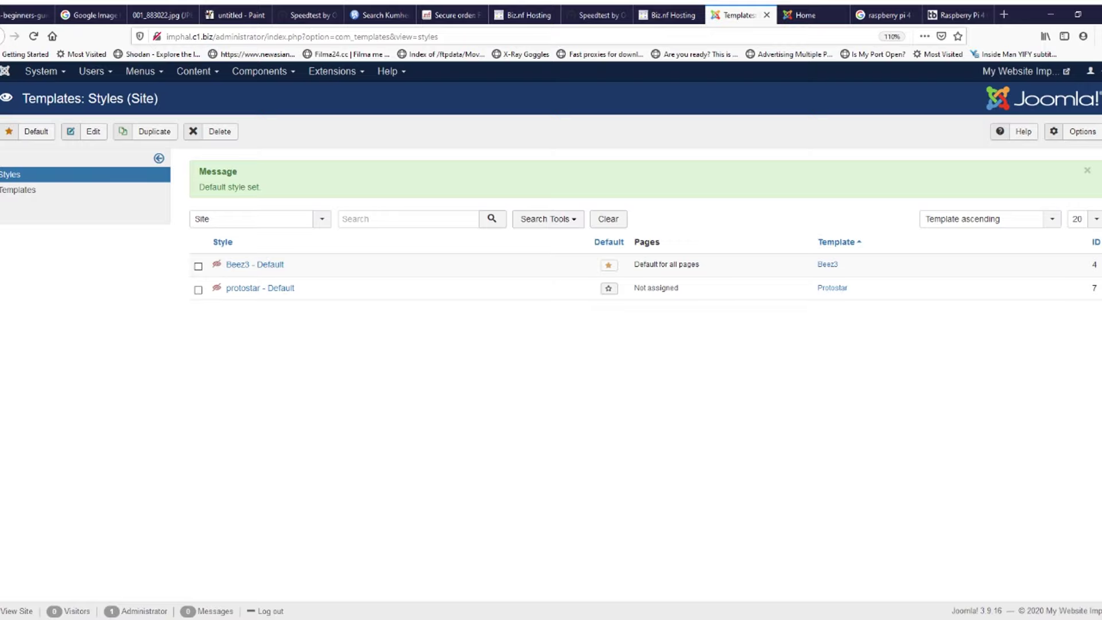
# Step: Recheck the home page, then move to the Raspberry Pi 4 search tab's address bar
pyautogui.click(803, 15)
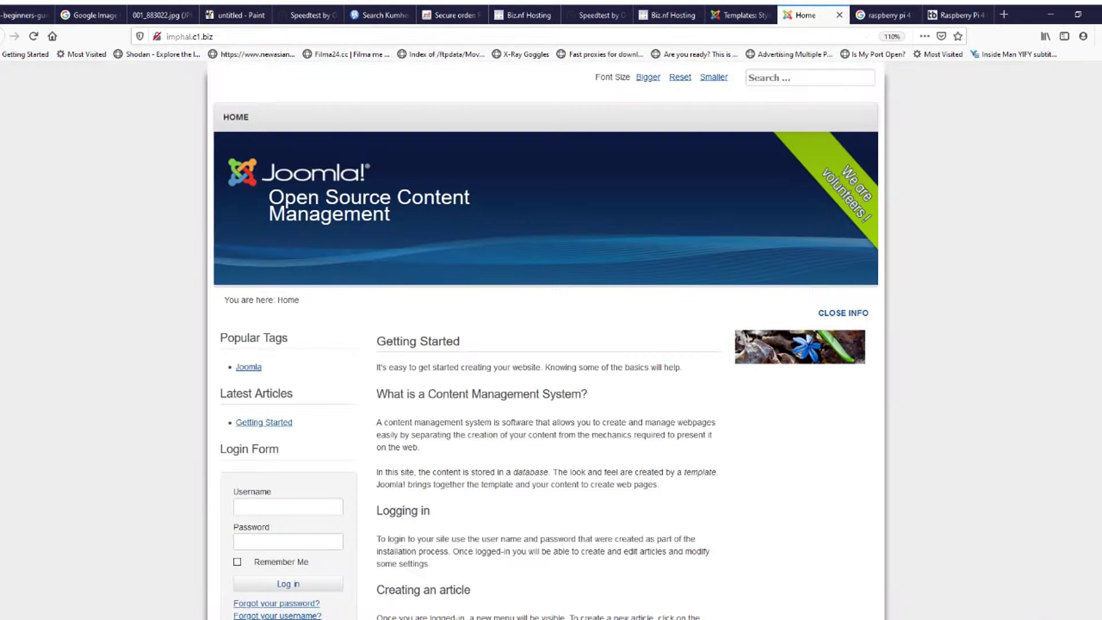
pyautogui.click(740, 15)
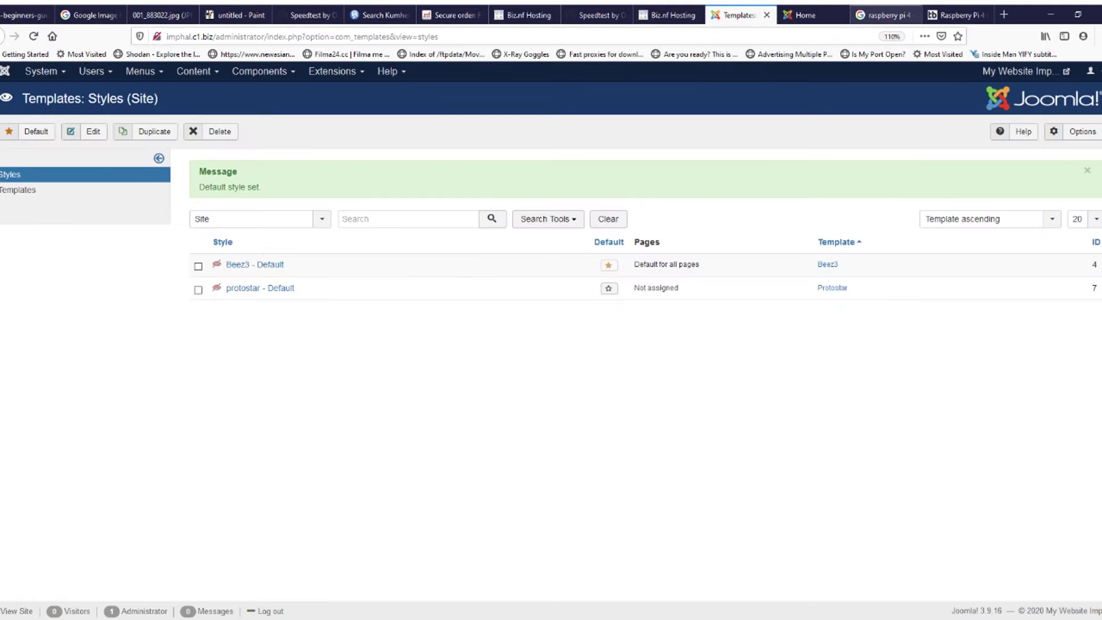
pyautogui.click(883, 15)
pyautogui.hotkey('ctrl', 'l')
# Step: Search Google for 'free joomla templates'
pyautogui.write('google.com/')
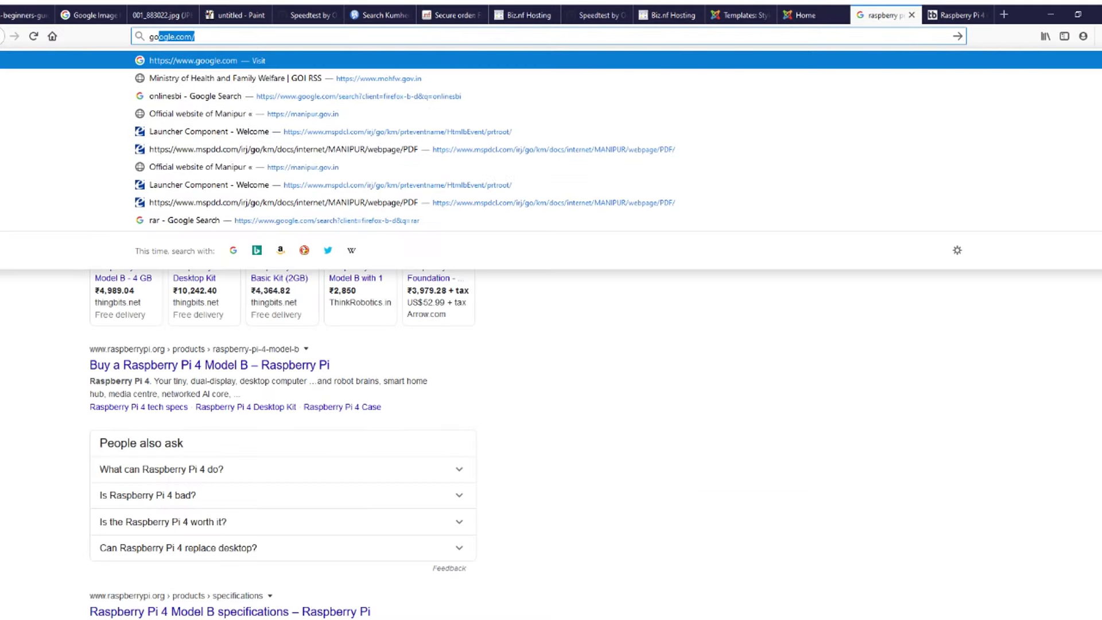
pyautogui.press('Return')
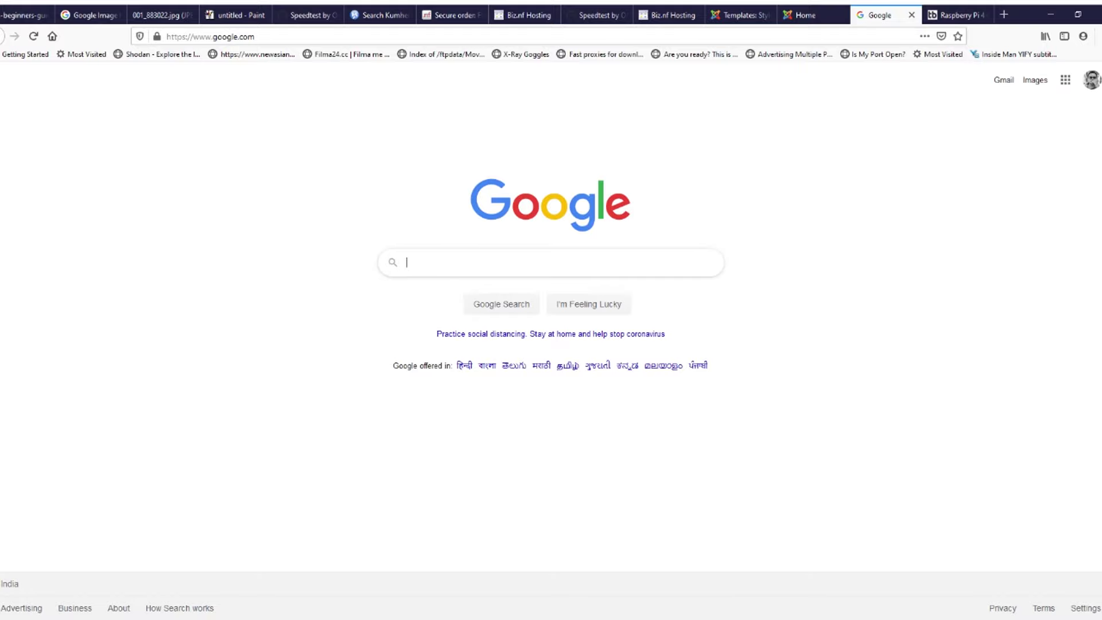
pyautogui.write('free j')
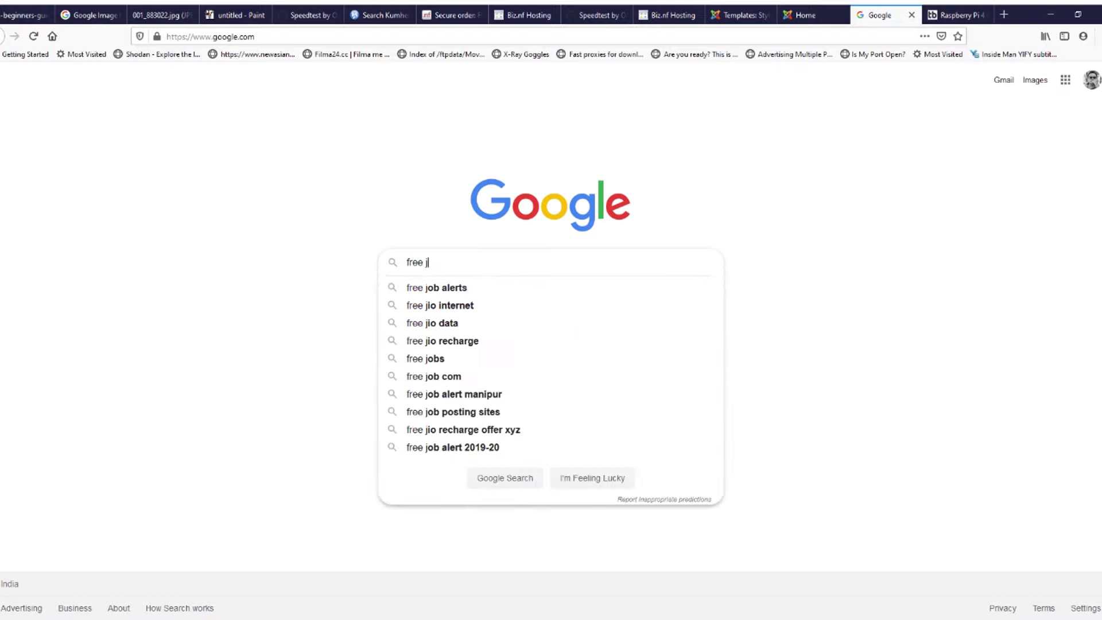
pyautogui.write('oo')
pyautogui.press('Down')
pyautogui.press('Return')
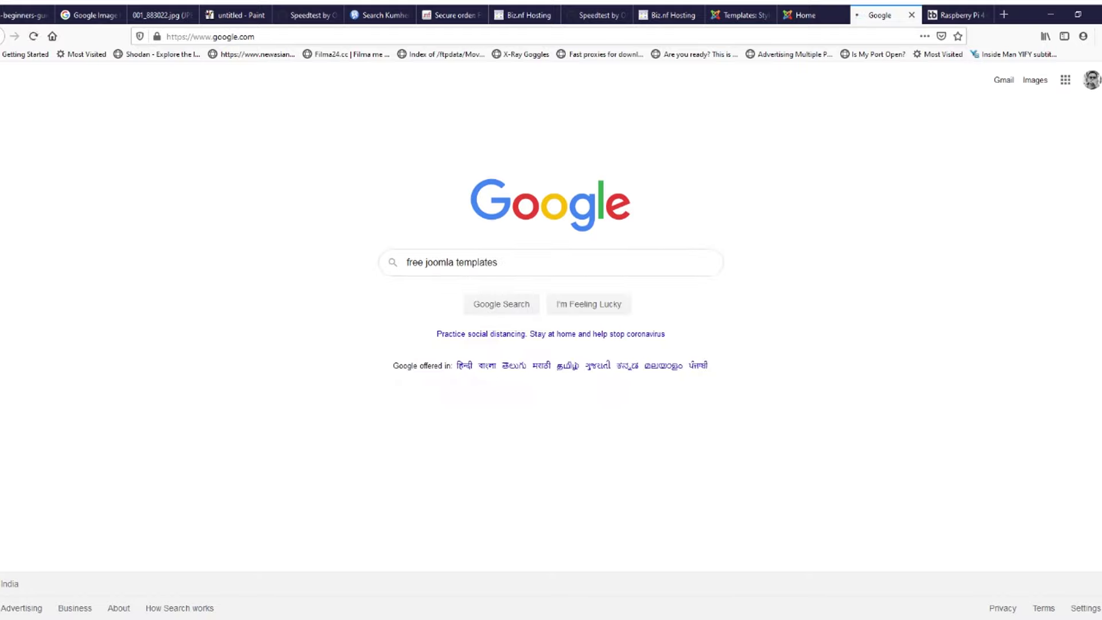
# Step: Open the JoomDev and ltheme.com template results in their own new tabs
pyautogui.middleClick(189, 186)
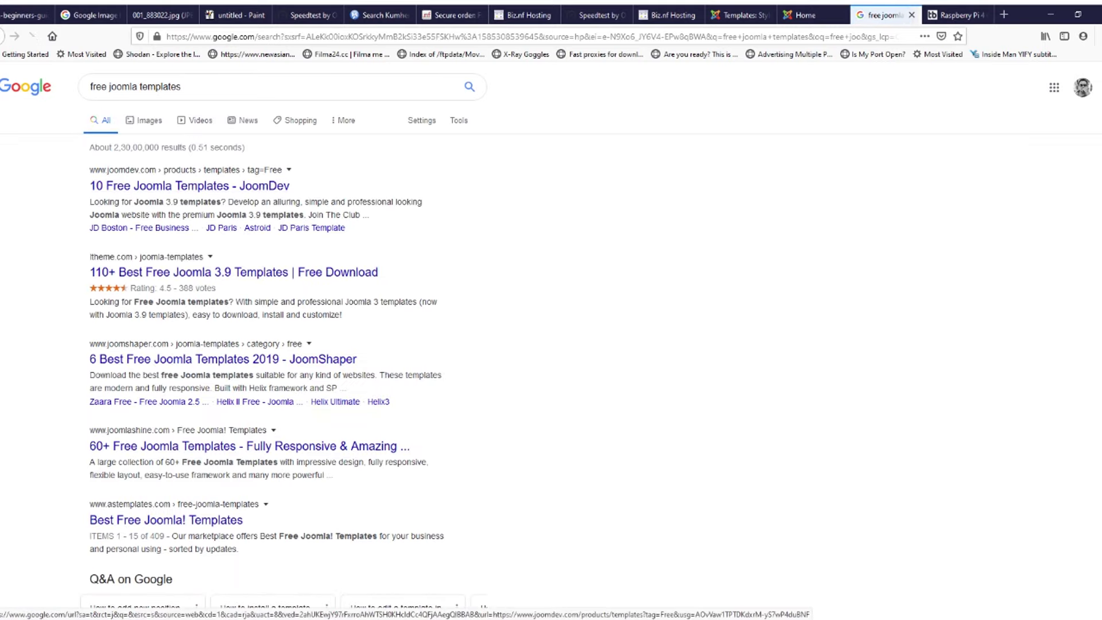
pyautogui.hotkey('ctrl', 'Tab')
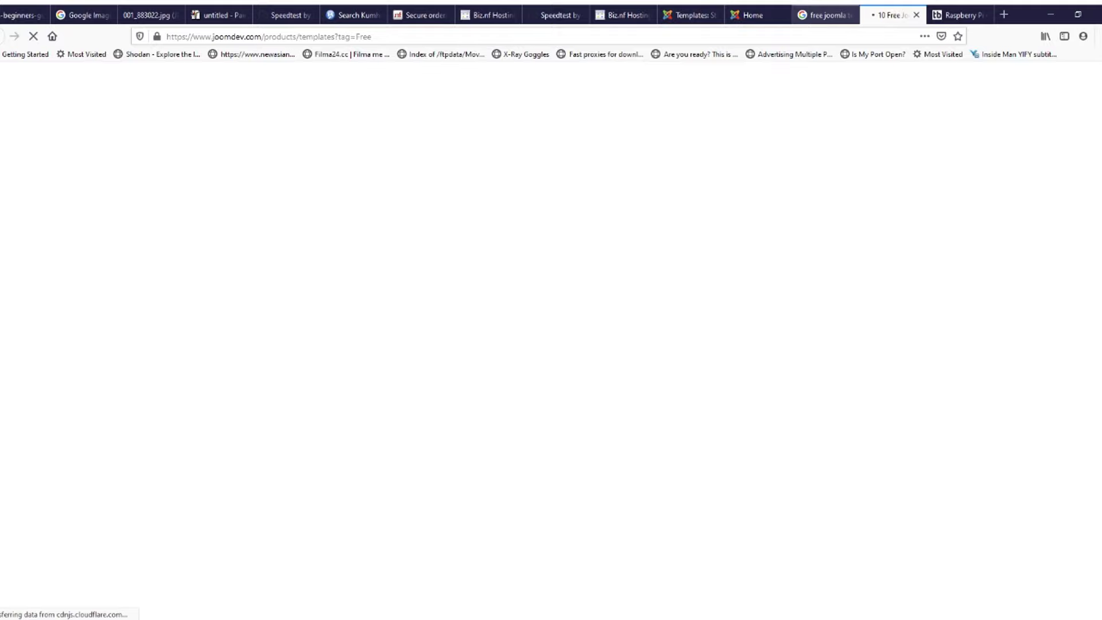
pyautogui.hotkey('ctrl', 'shift', 'Tab')
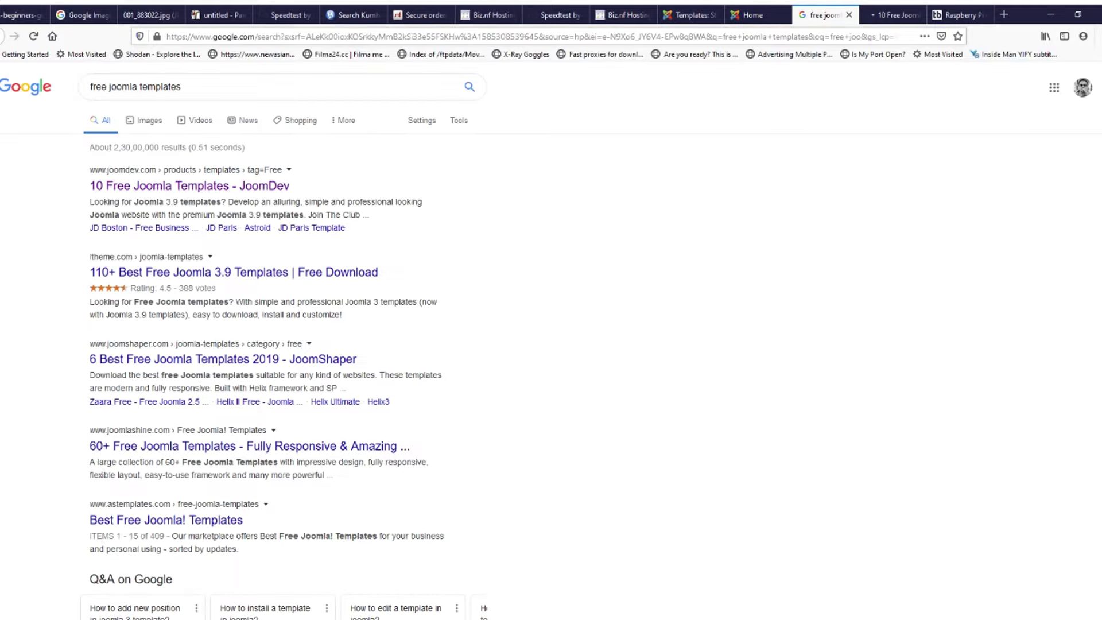
pyautogui.middleClick(234, 272)
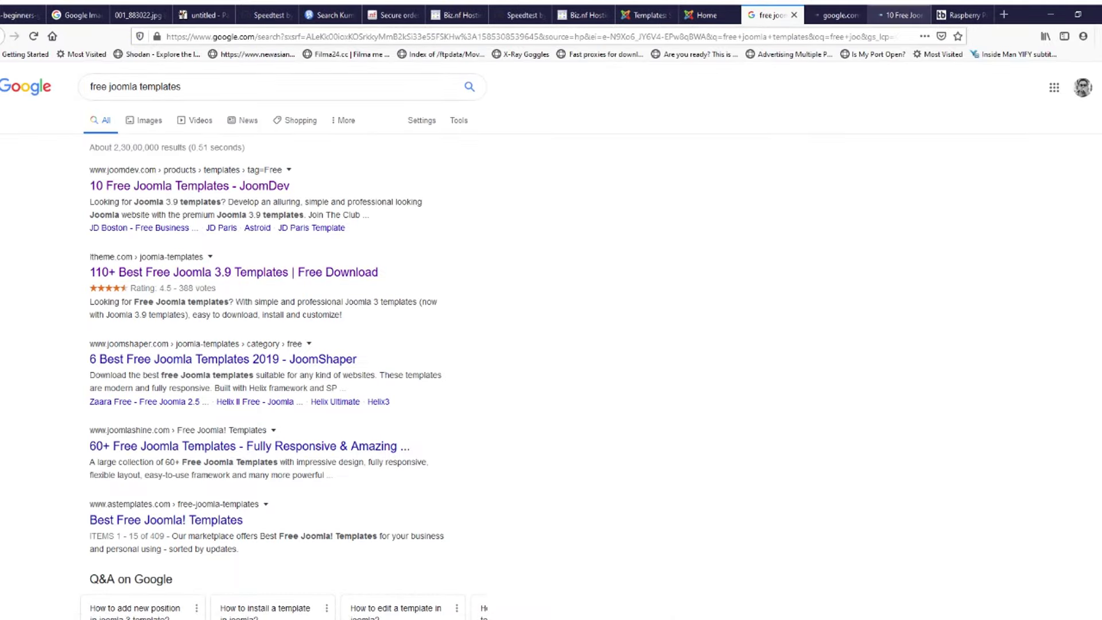
pyautogui.hotkey('ctrl', 'Tab')
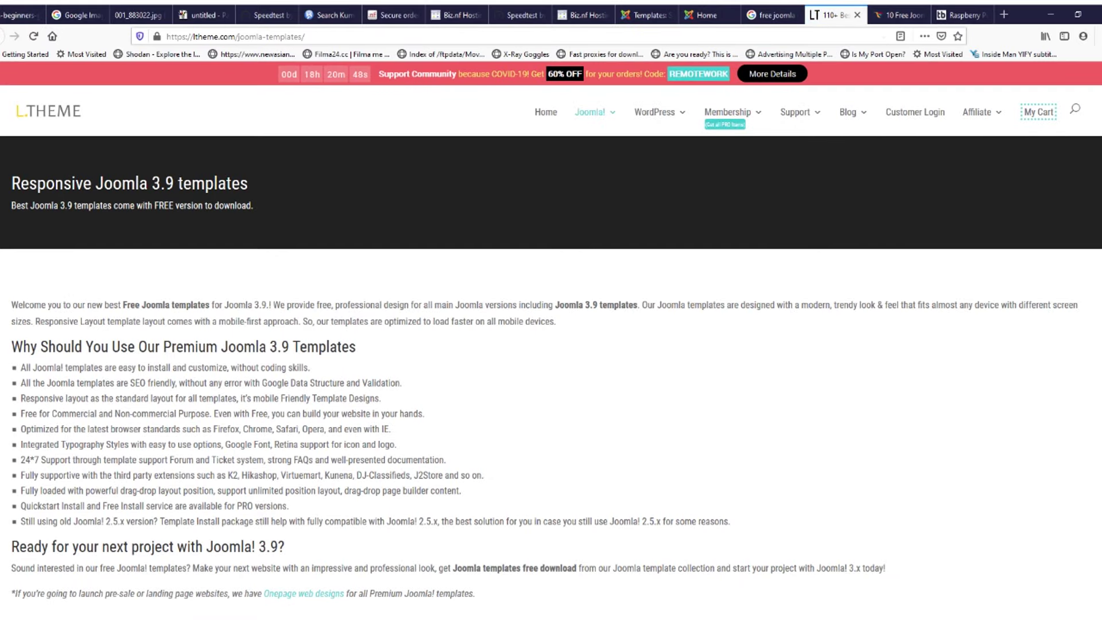
# Step: Dismiss the discount popup and open the LT MyPro template page and its live demo
pyautogui.scroll(-7, 551, 344)
pyautogui.scroll(2, 780, 229)
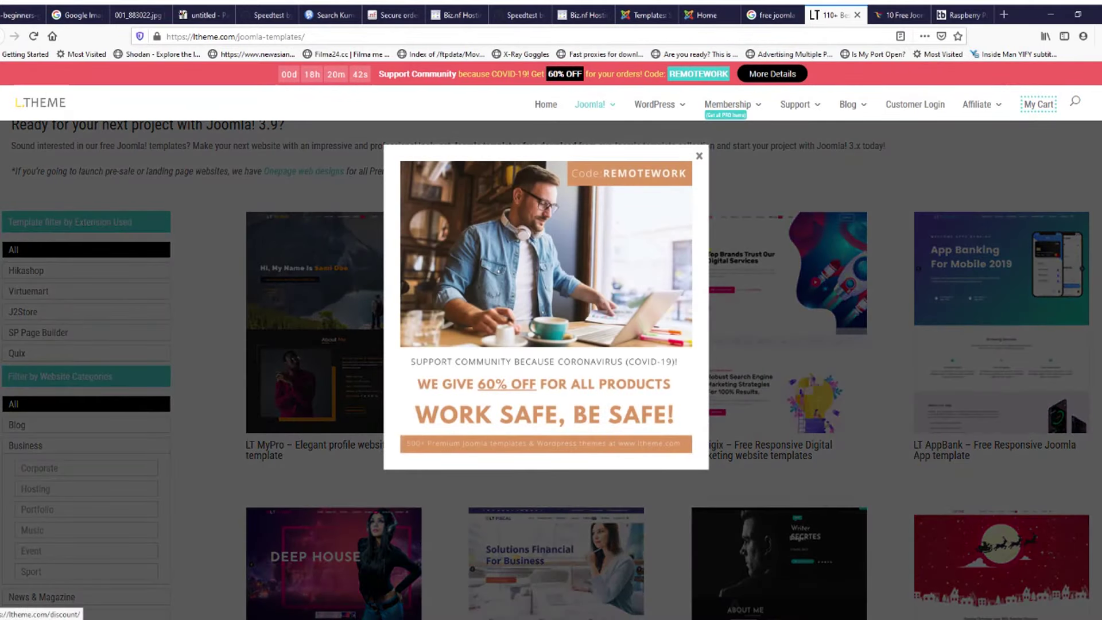
pyautogui.click(698, 155)
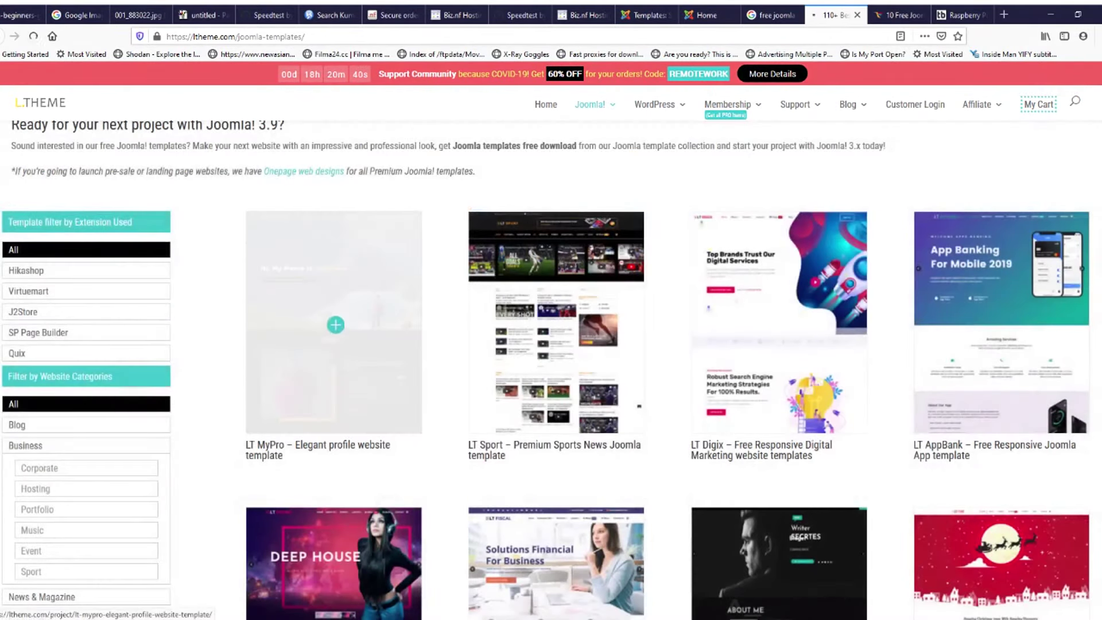
pyautogui.click(335, 324)
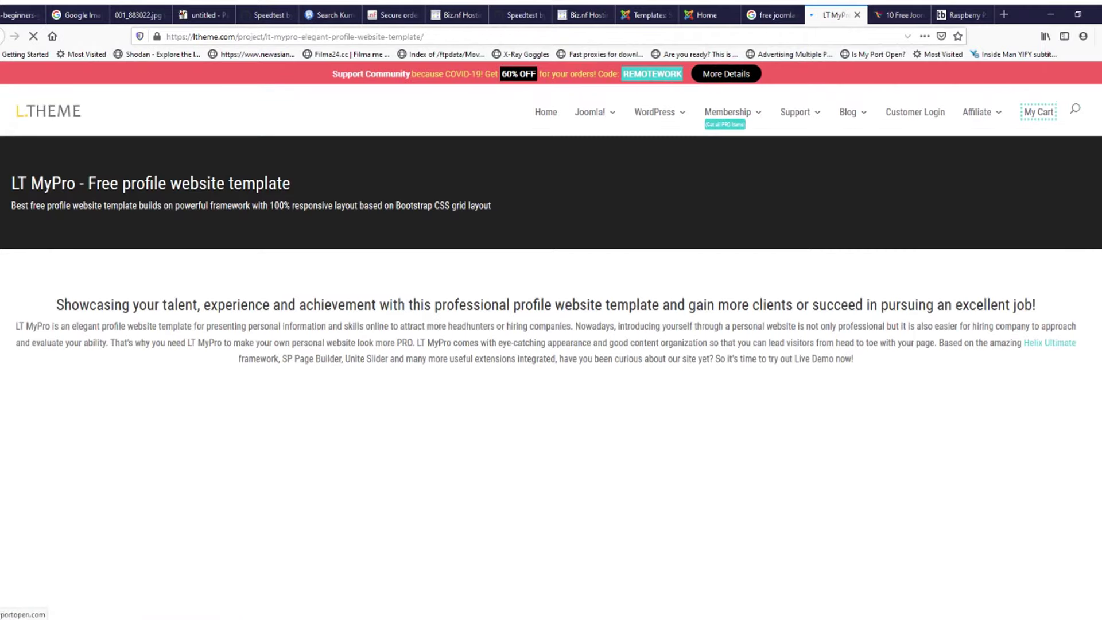
pyautogui.scroll(-7, 550, 367)
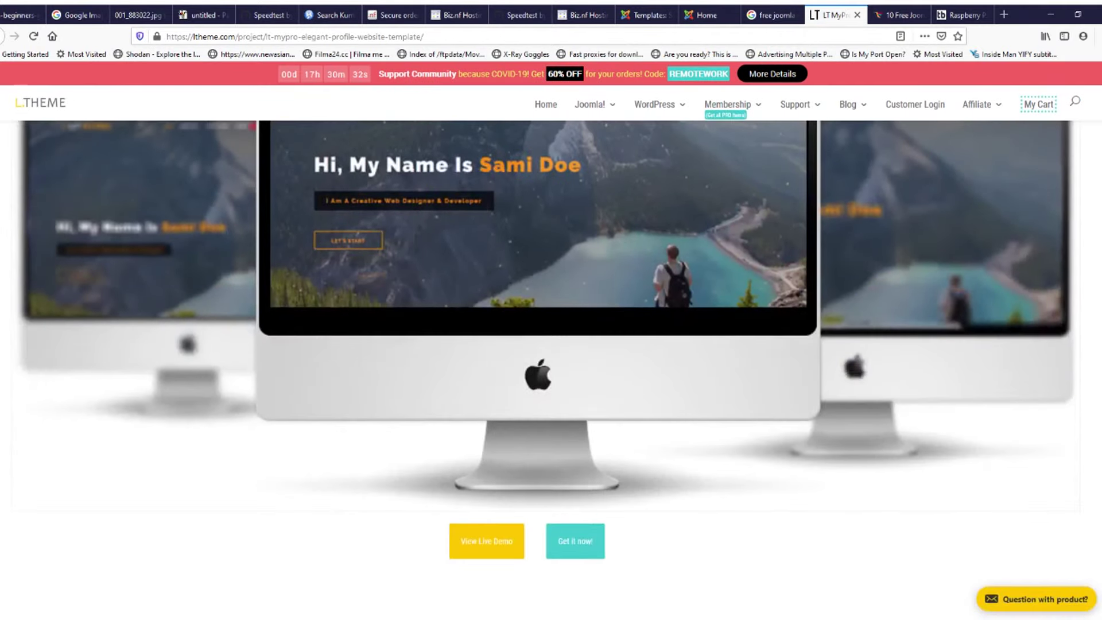
pyautogui.click(487, 541)
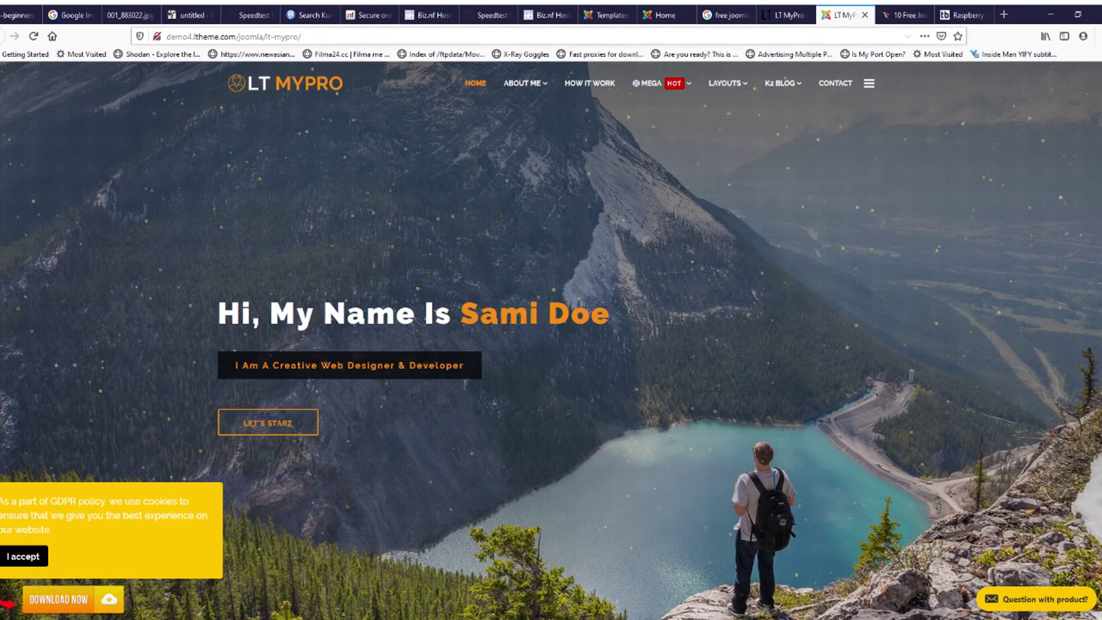
# Step: Close the LT MyPro demo and cycle through the tabs back to the Joomla template styles list
pyautogui.click(865, 15)
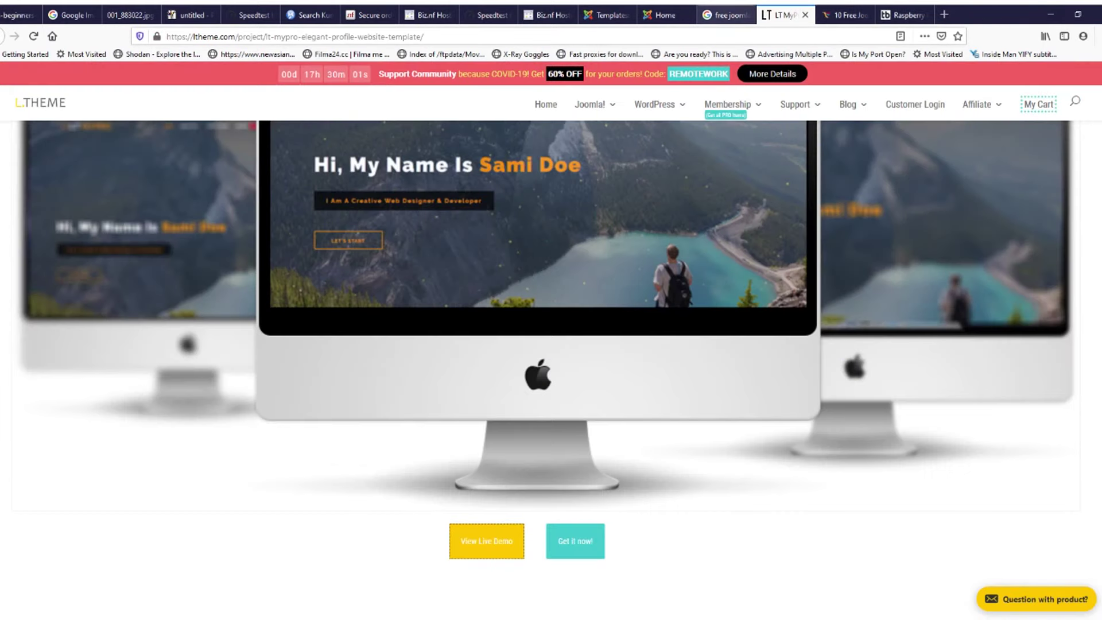
pyautogui.click(665, 15)
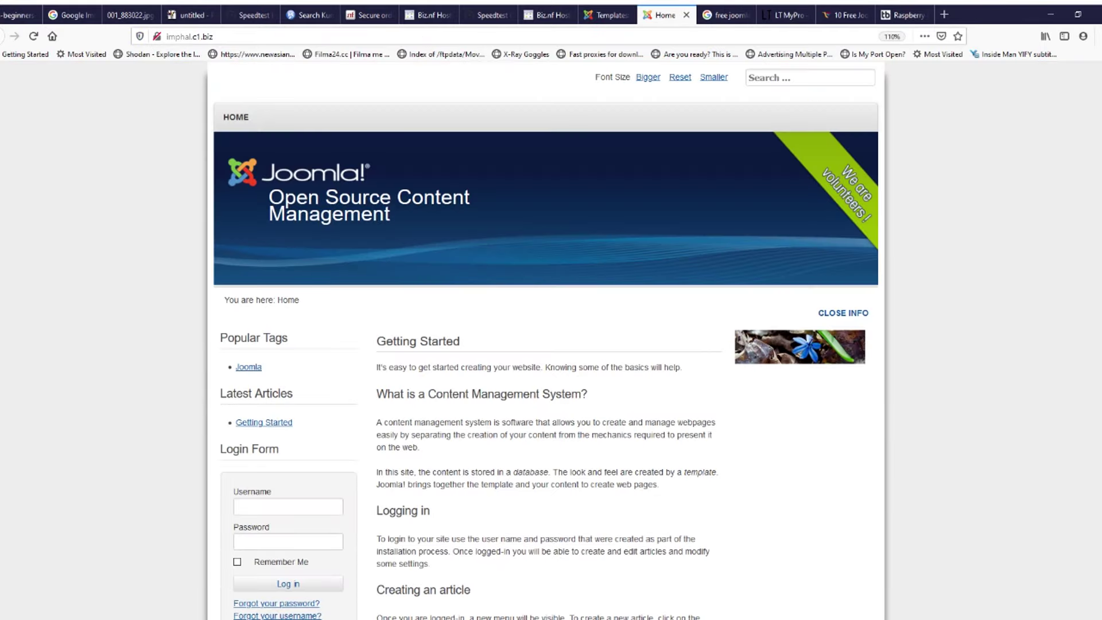
pyautogui.click(609, 15)
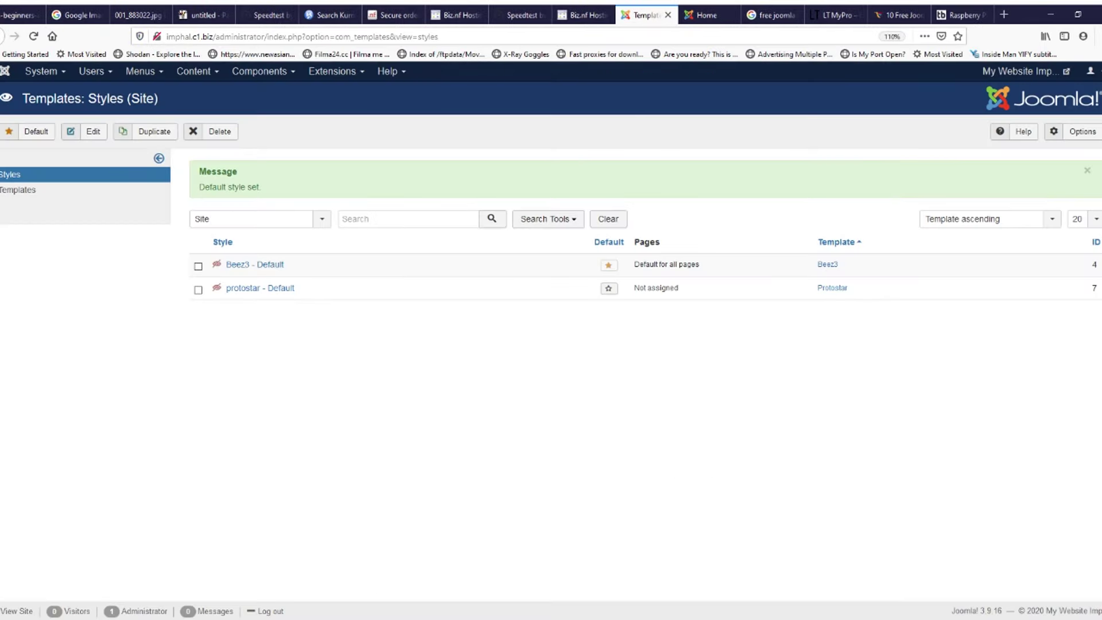
pyautogui.click(838, 15)
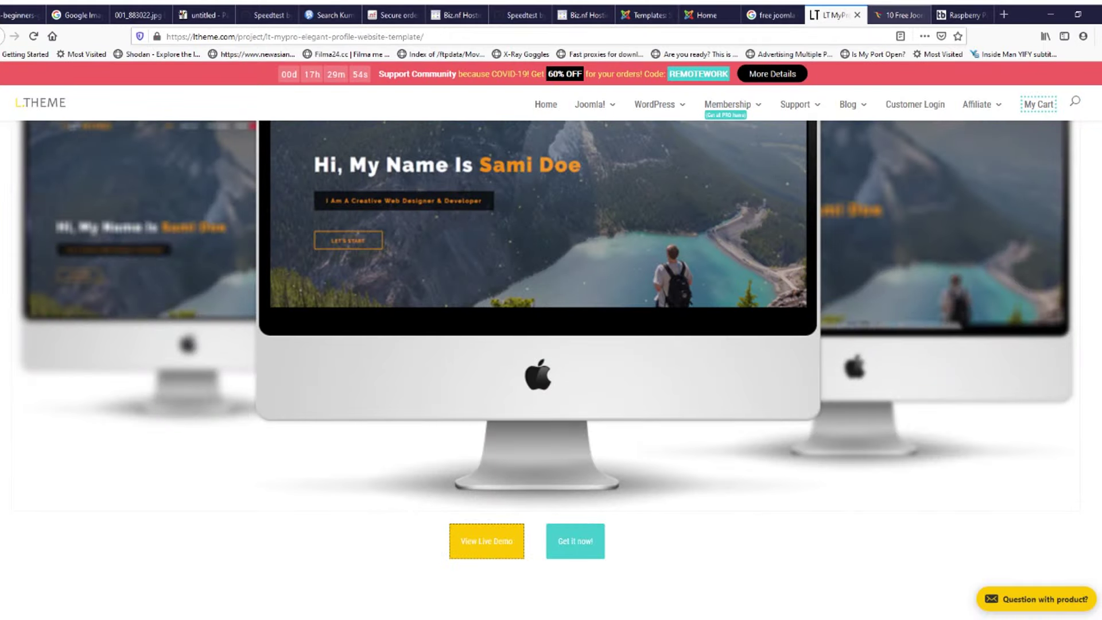
pyautogui.click(898, 15)
pyautogui.scroll(-3, 826, 341)
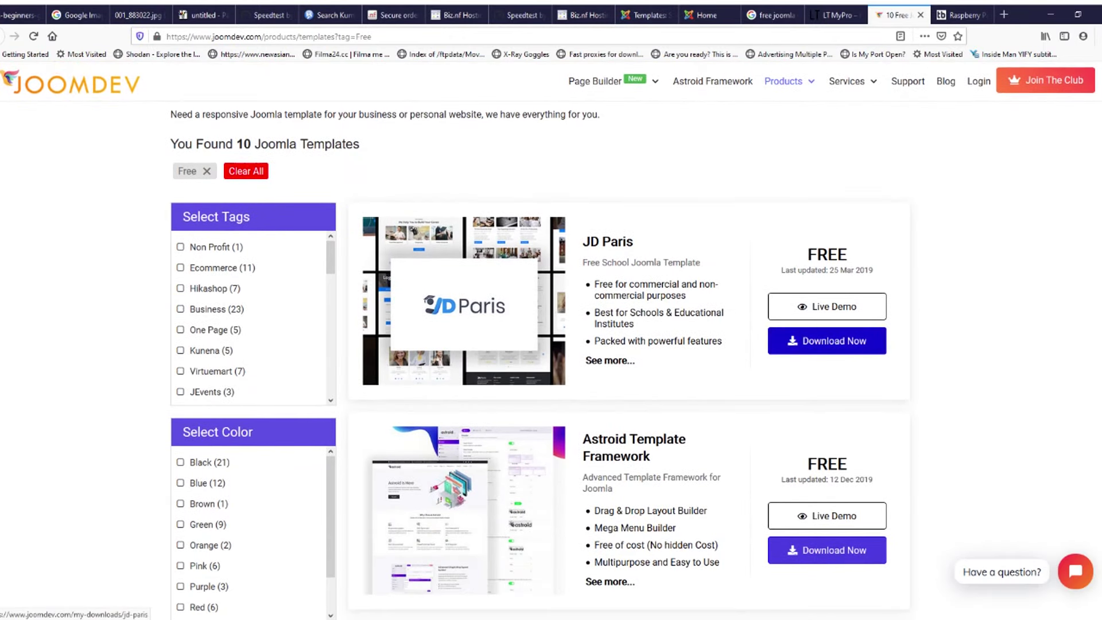
pyautogui.click(774, 15)
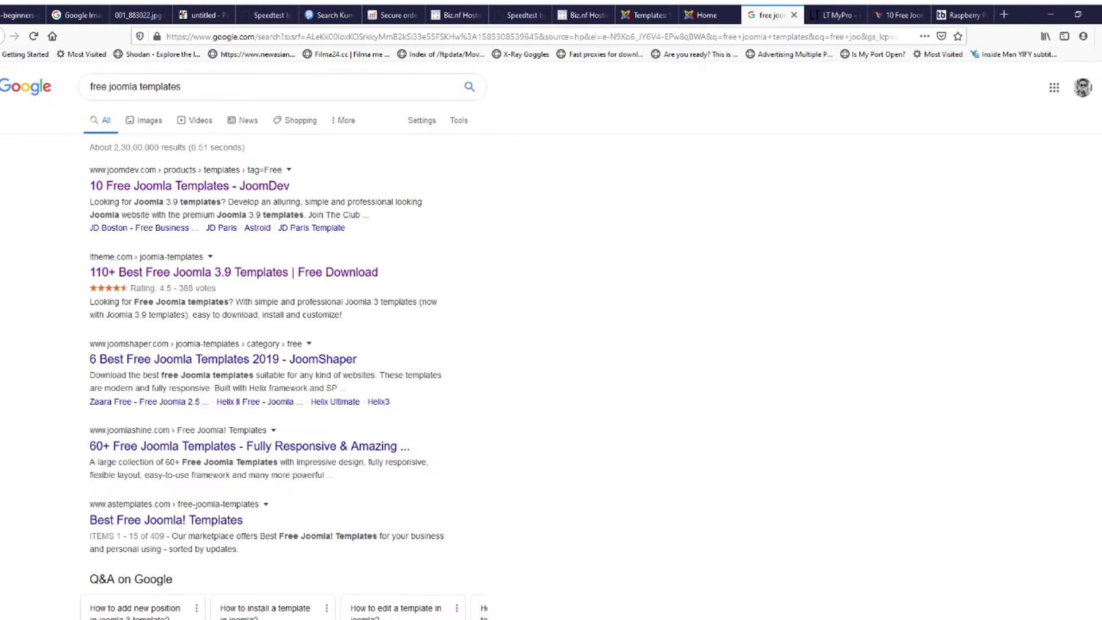
pyautogui.click(707, 15)
pyautogui.click(645, 15)
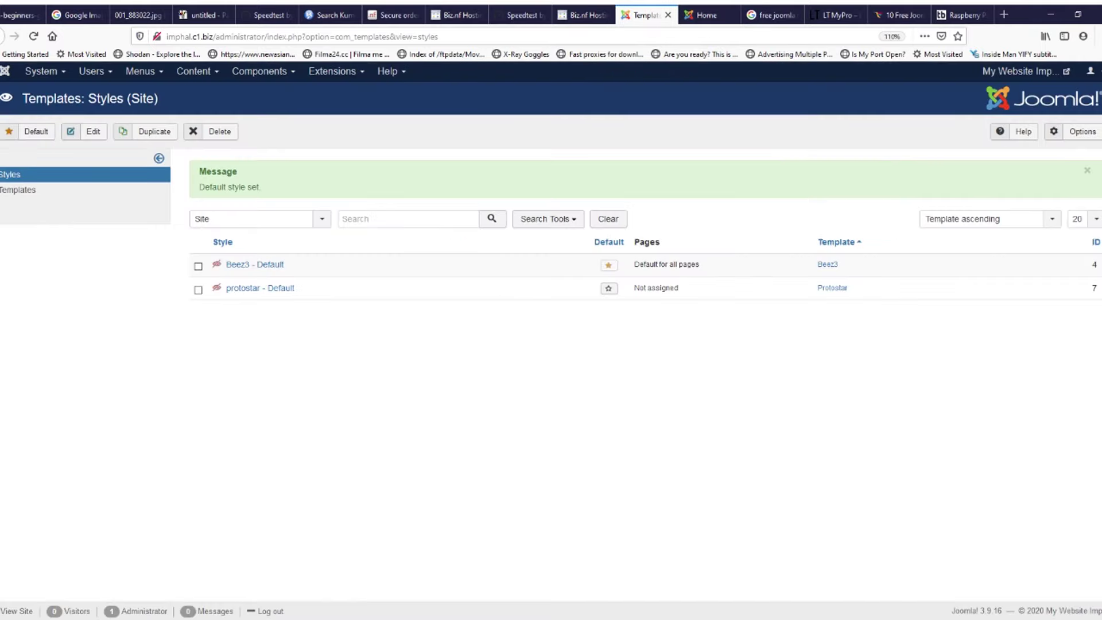
# Step: Review the Extensions (Manage, Languages, Templates) and Components menus at 160% zoom, then return to LT MyPro
pyautogui.click(335, 71)
pyautogui.moveTo(339, 92)
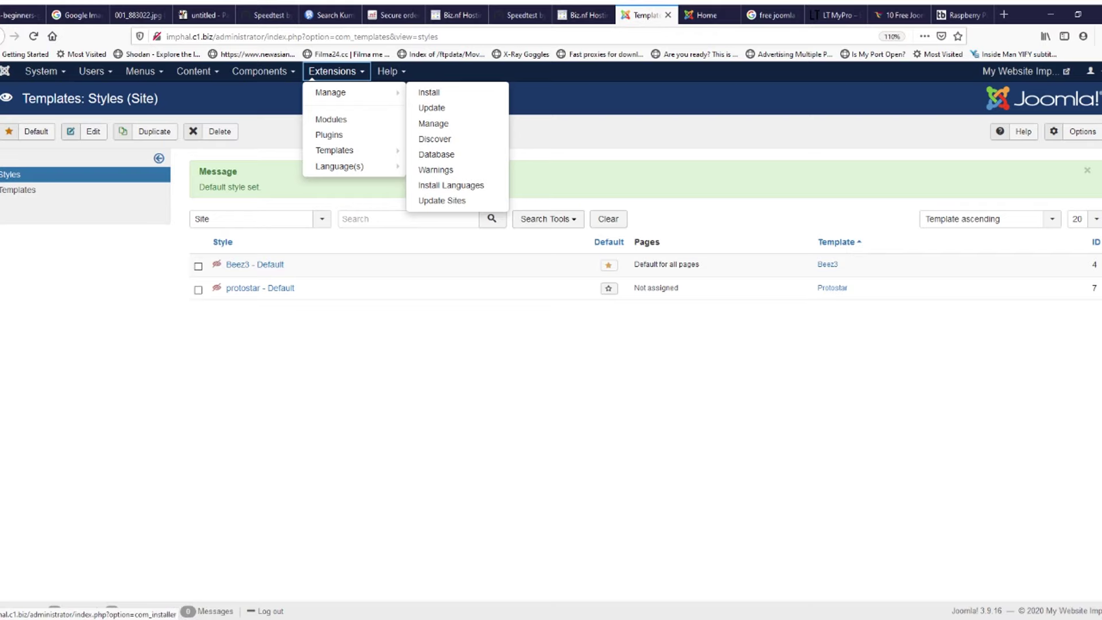
pyautogui.moveTo(339, 166)
pyautogui.hotkey('ctrl', '+')
pyautogui.hotkey('ctrl', '+')
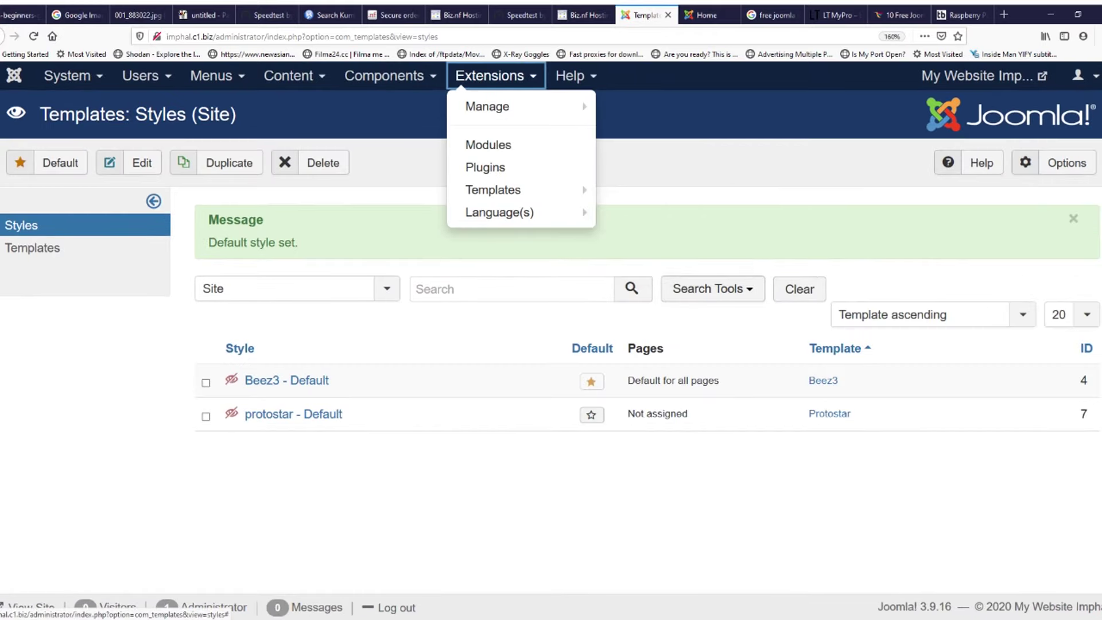
pyautogui.moveTo(517, 107)
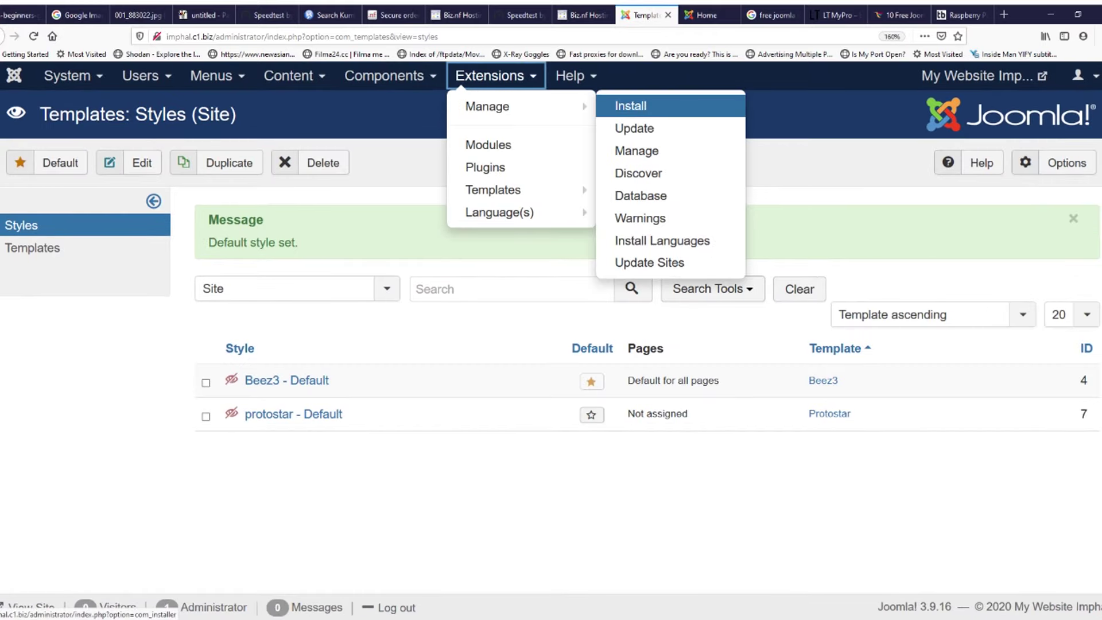
pyautogui.moveTo(390, 76)
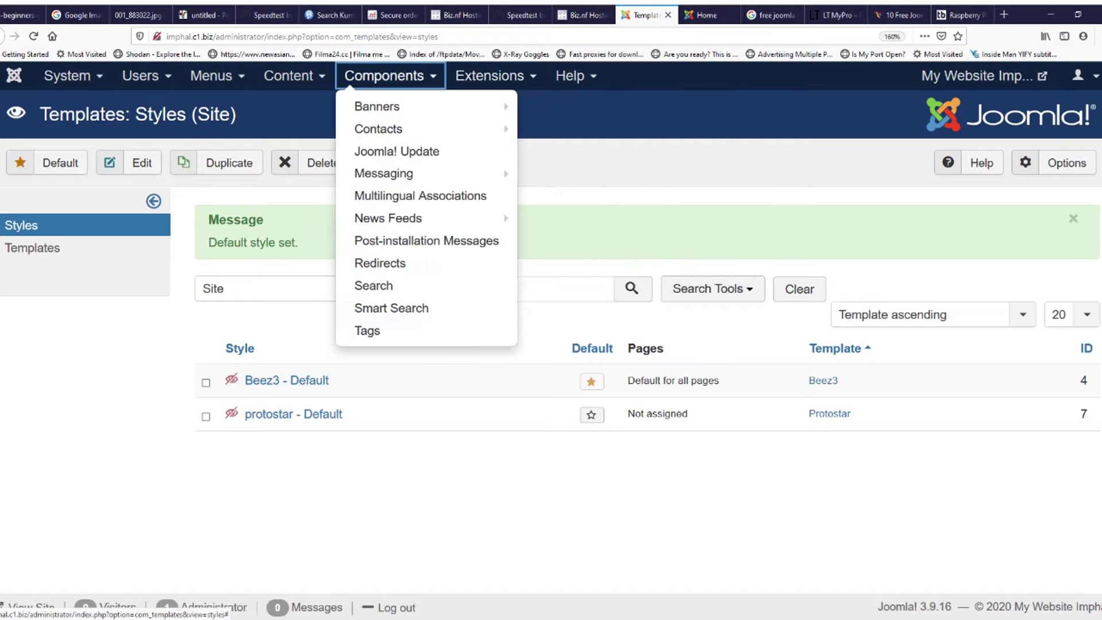
pyautogui.moveTo(395, 106)
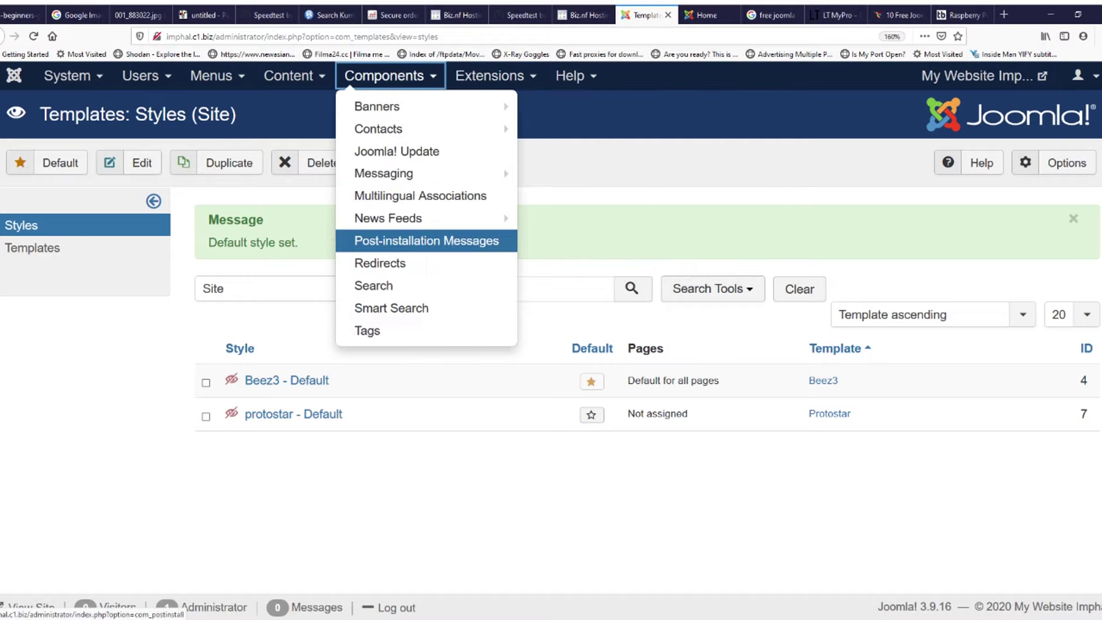
pyautogui.moveTo(489, 75)
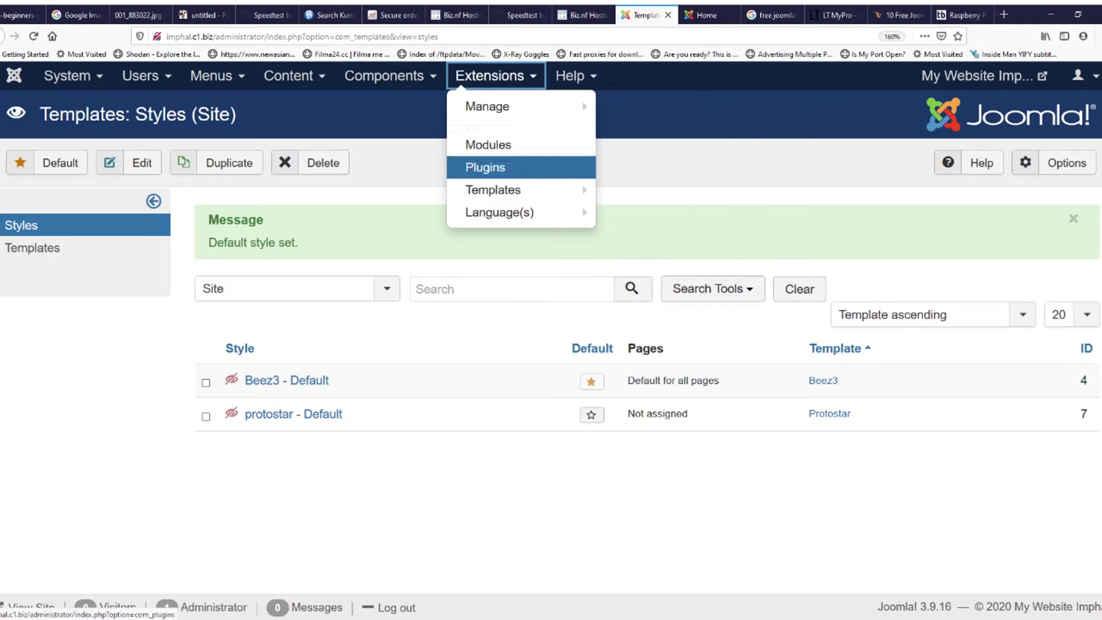
pyautogui.moveTo(493, 189)
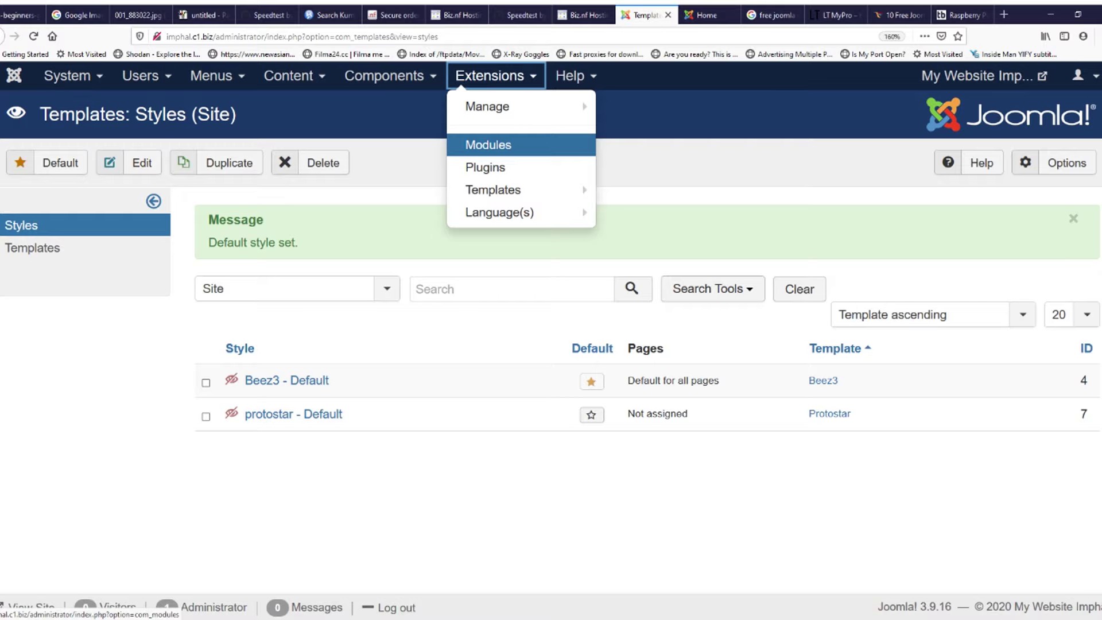
pyautogui.click(833, 15)
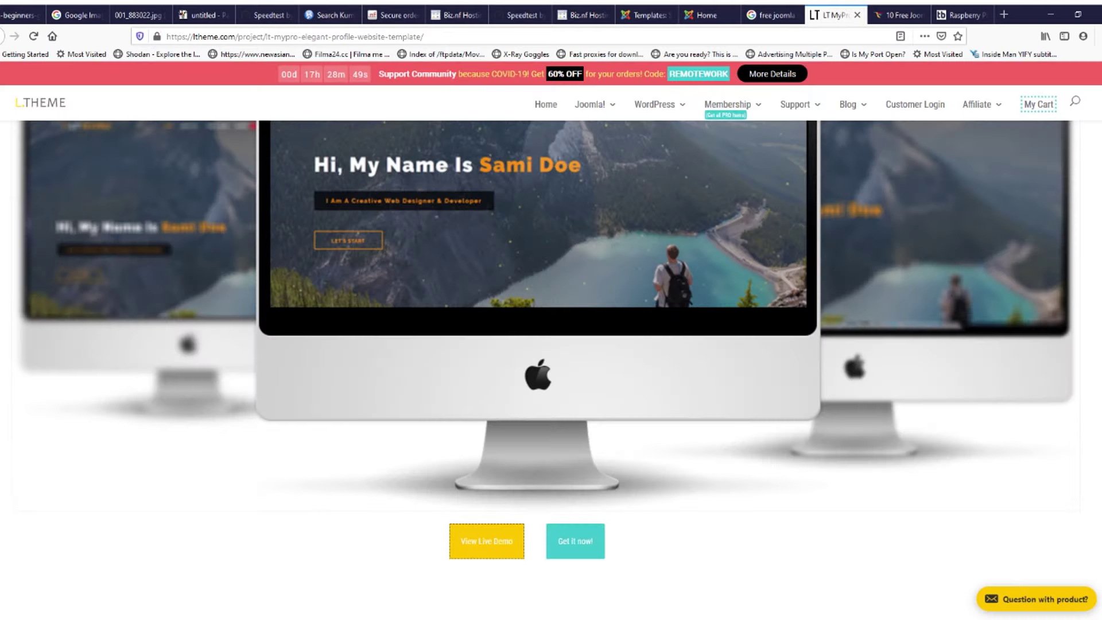
# Step: Search Google for 'joomla' at 120% zoom and open the official joomla.org result
pyautogui.write('joom')
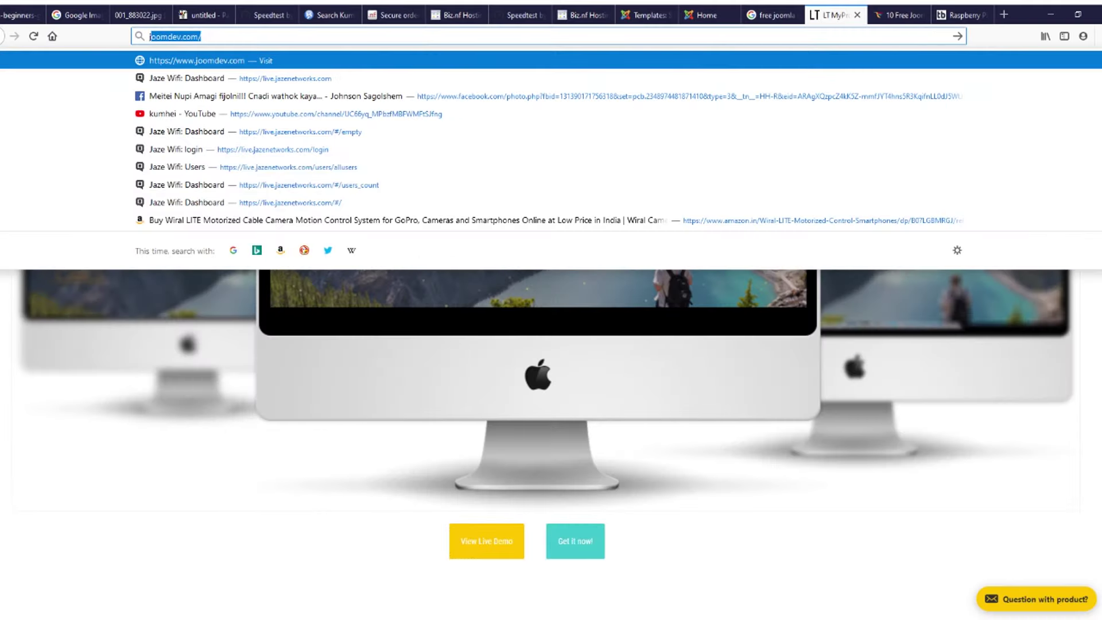
pyautogui.write('la')
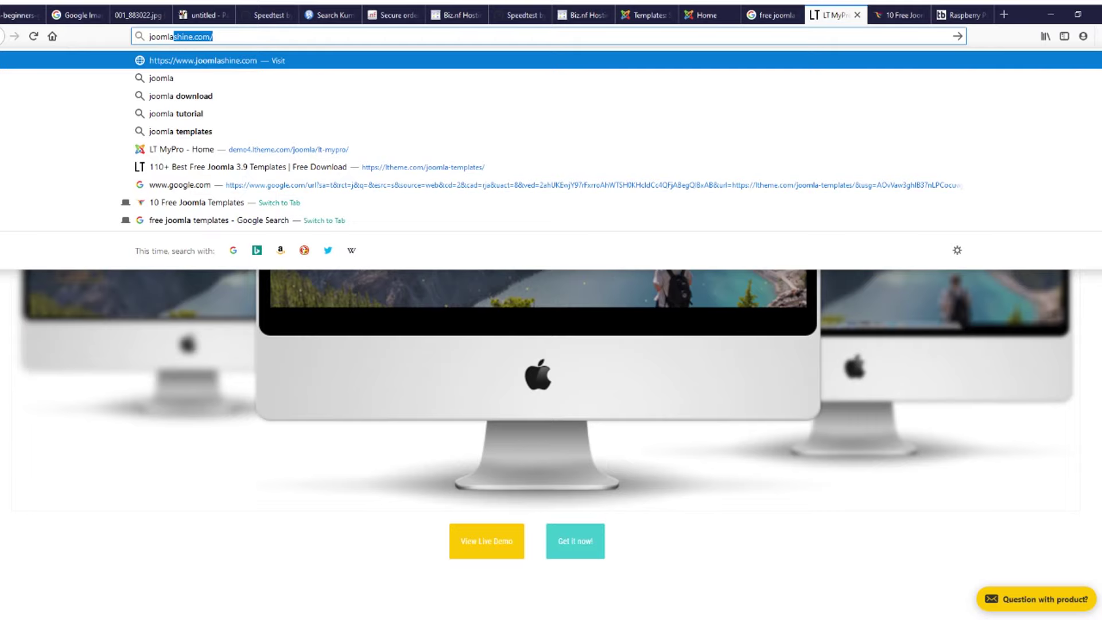
pyautogui.press('BackSpace')
pyautogui.press('Return')
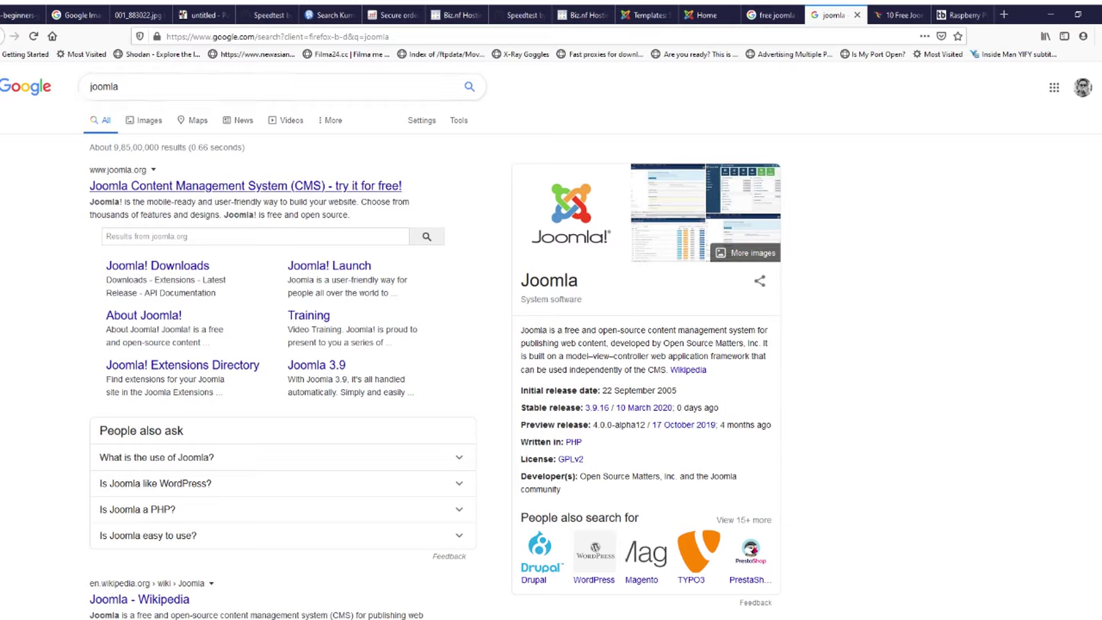
pyautogui.hotkey('ctrl', '+')
pyautogui.hotkey('ctrl', '+')
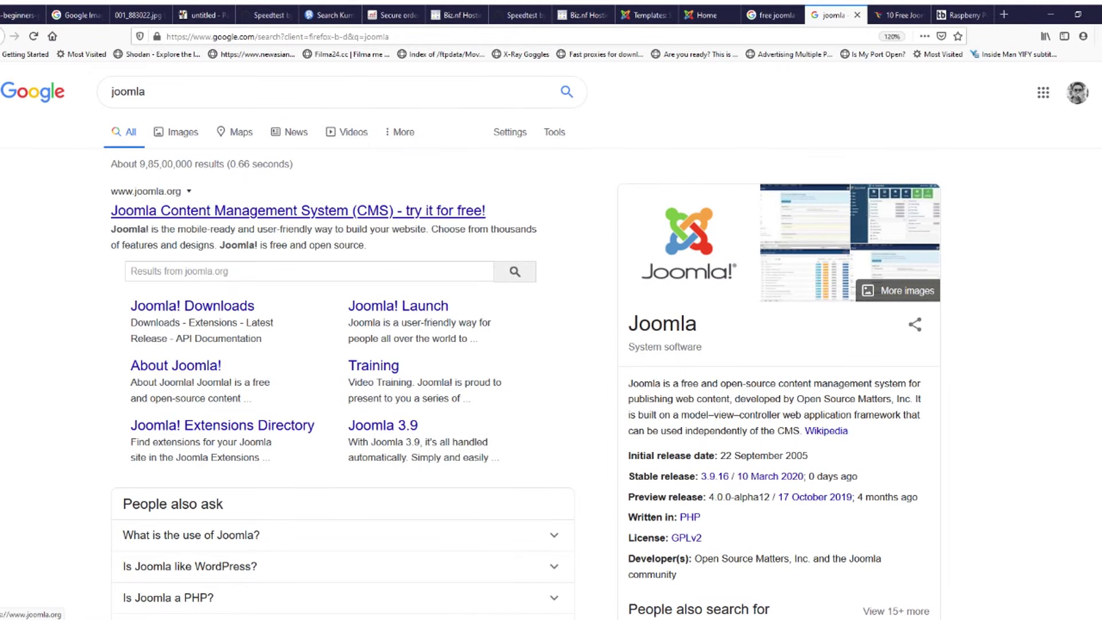
pyautogui.click(298, 211)
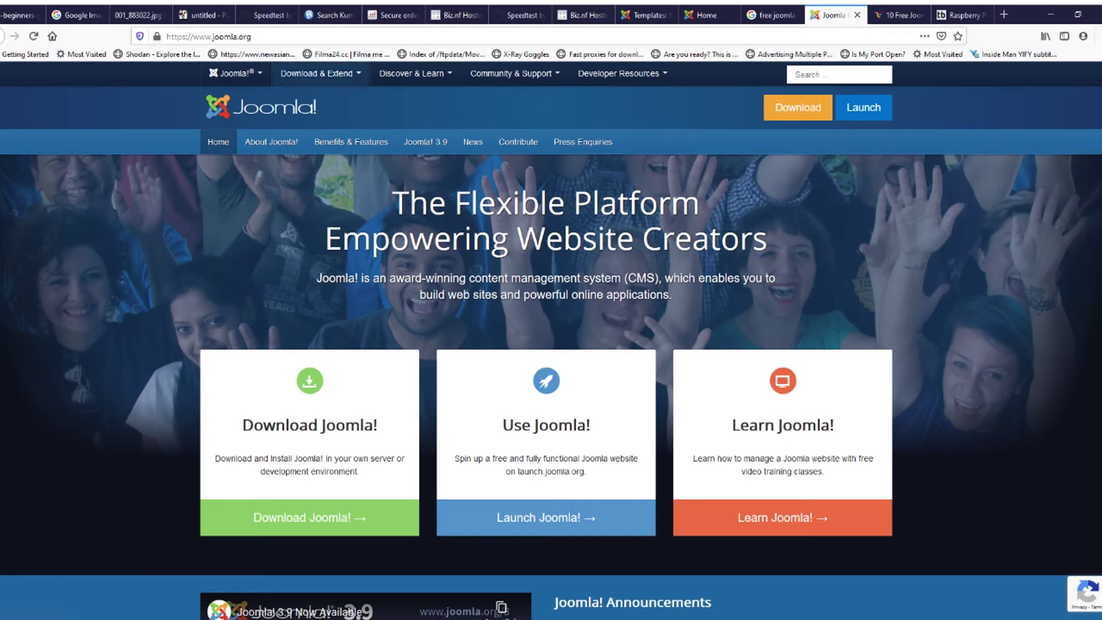
# Step: Open the Joomla Extensions Directory through Download & Extend > Extensions
pyautogui.click(320, 74)
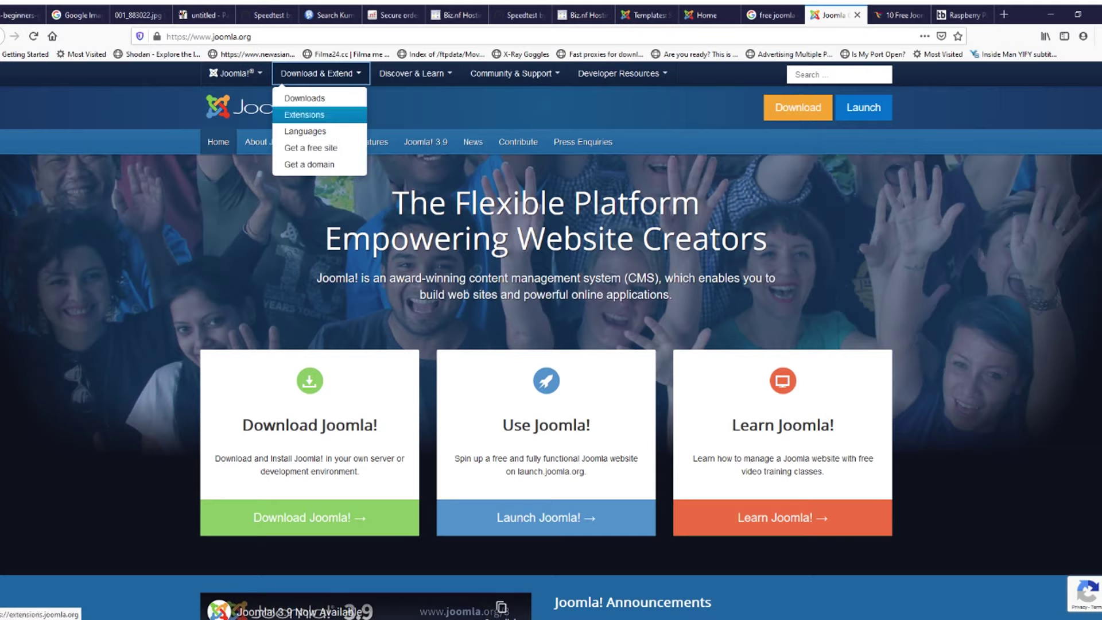
pyautogui.click(304, 114)
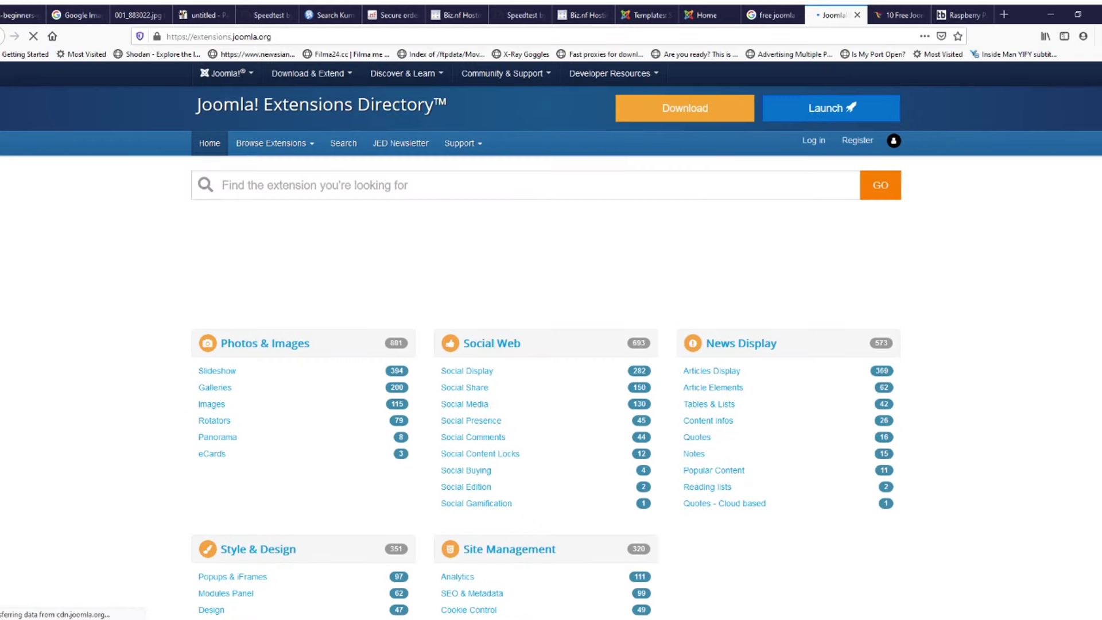
pyautogui.scroll(-1, 491, 284)
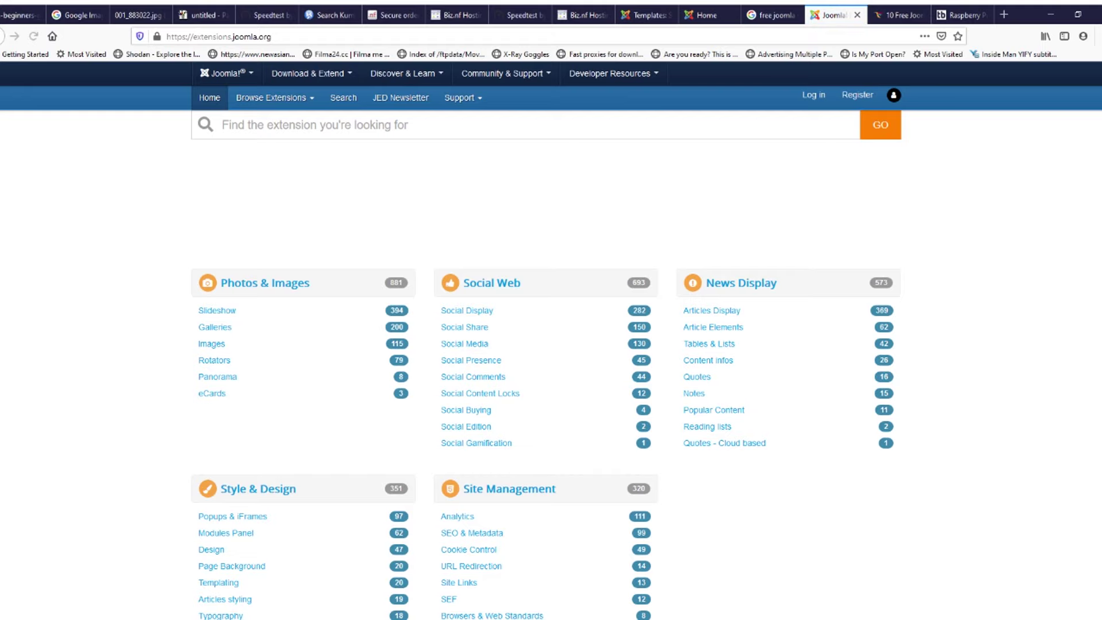
pyautogui.scroll(-2, 216, 192)
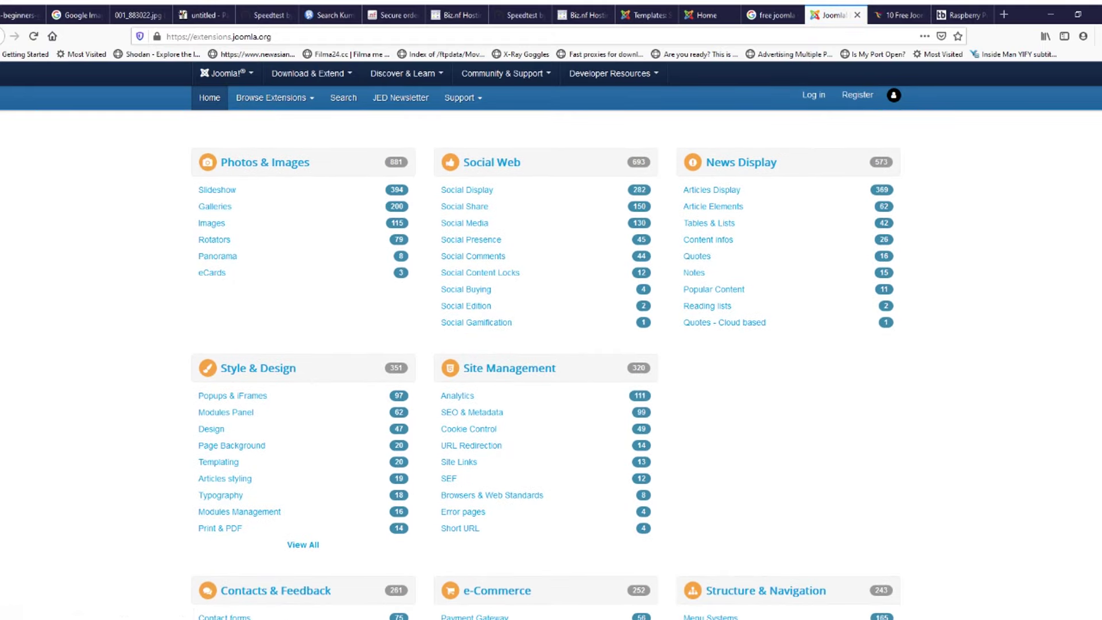
# Step: Scroll through the extension categories down to the footer and back toward the top
pyautogui.scroll(-3, 546, 365)
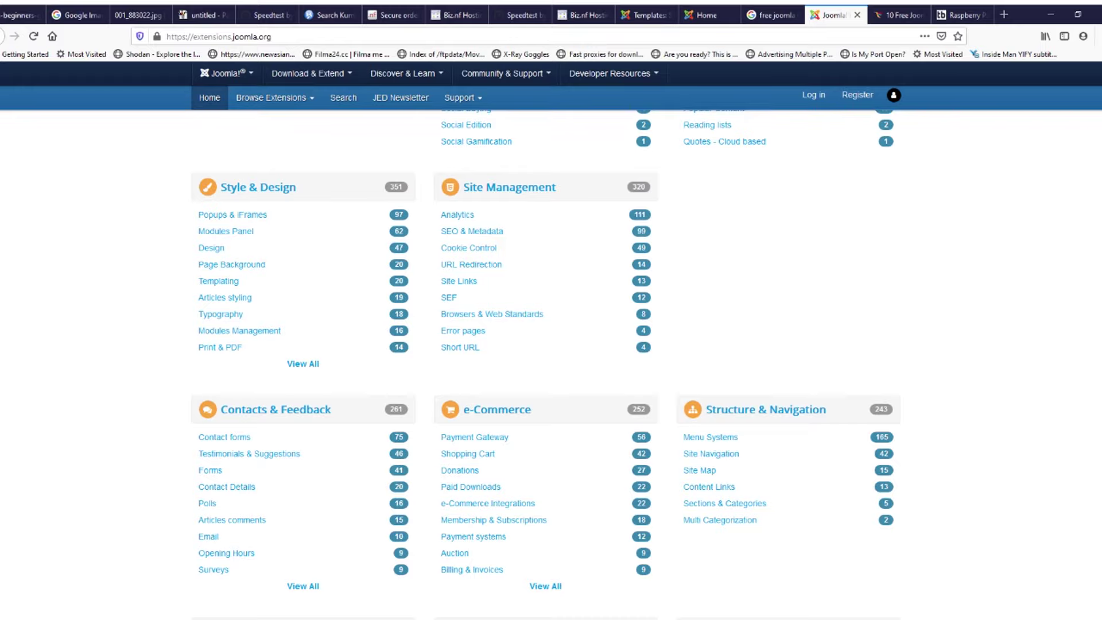
pyautogui.scroll(-5, 546, 365)
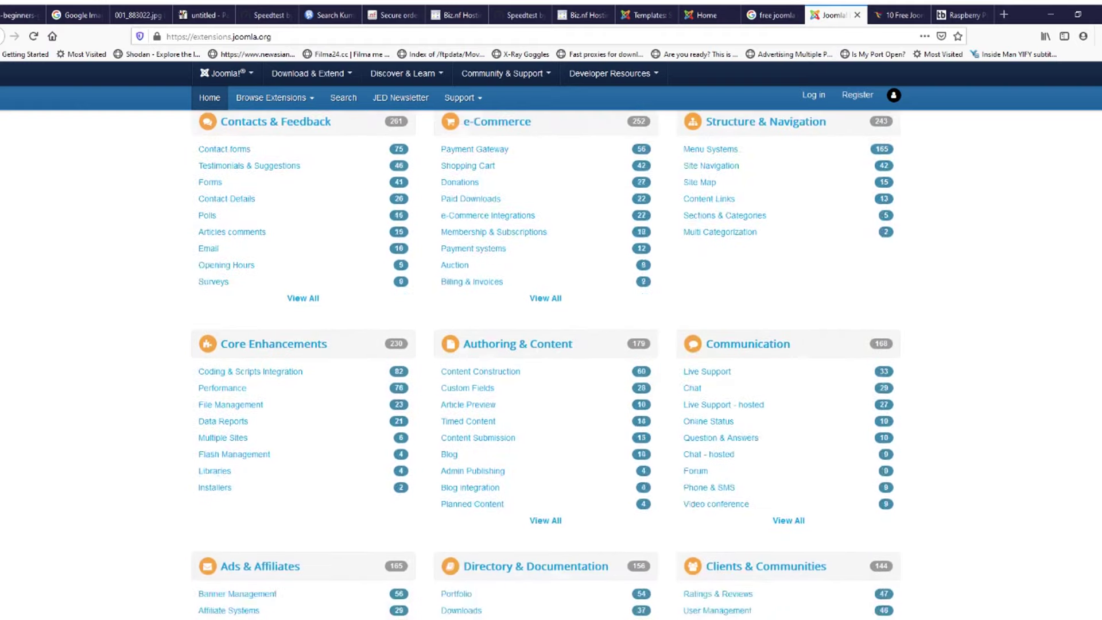
pyautogui.scroll(-4, 545, 365)
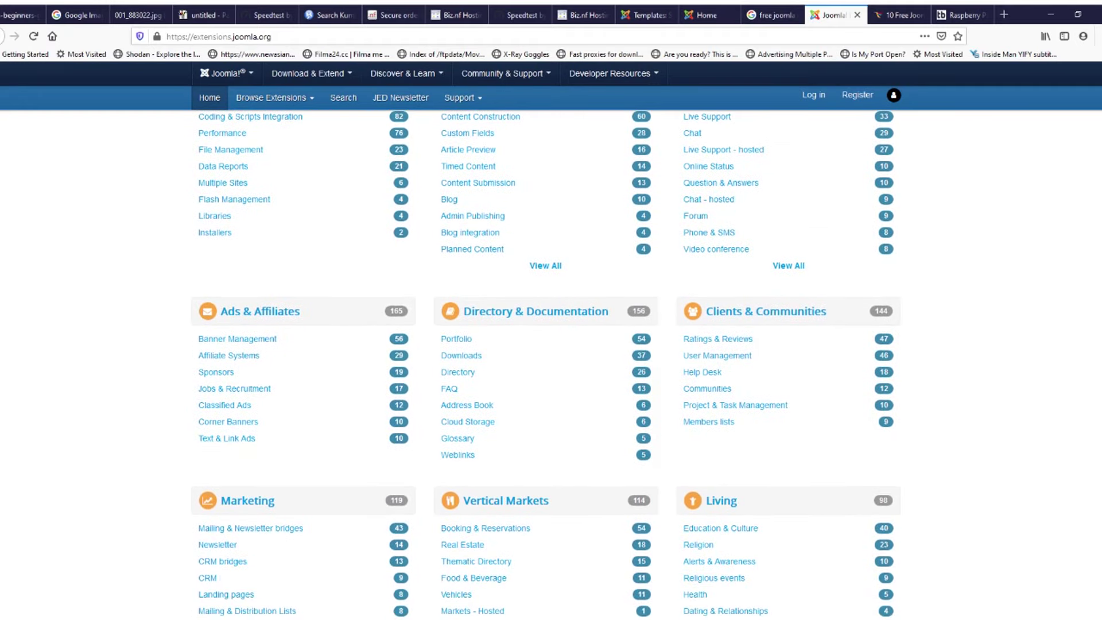
pyautogui.scroll(-2, 546, 365)
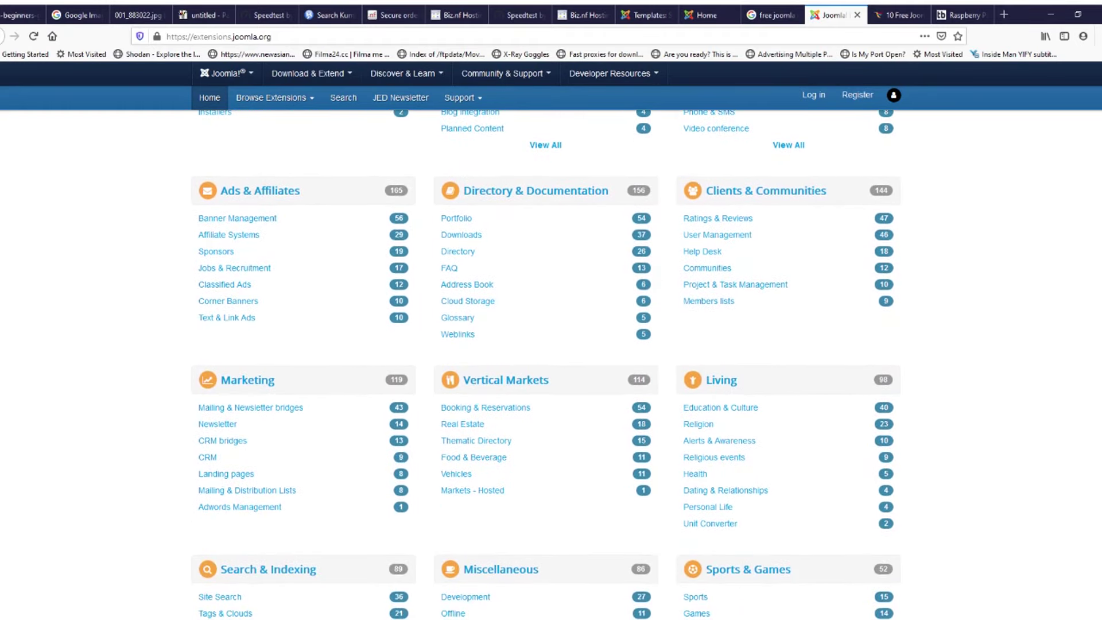
pyautogui.scroll(-3, 546, 364)
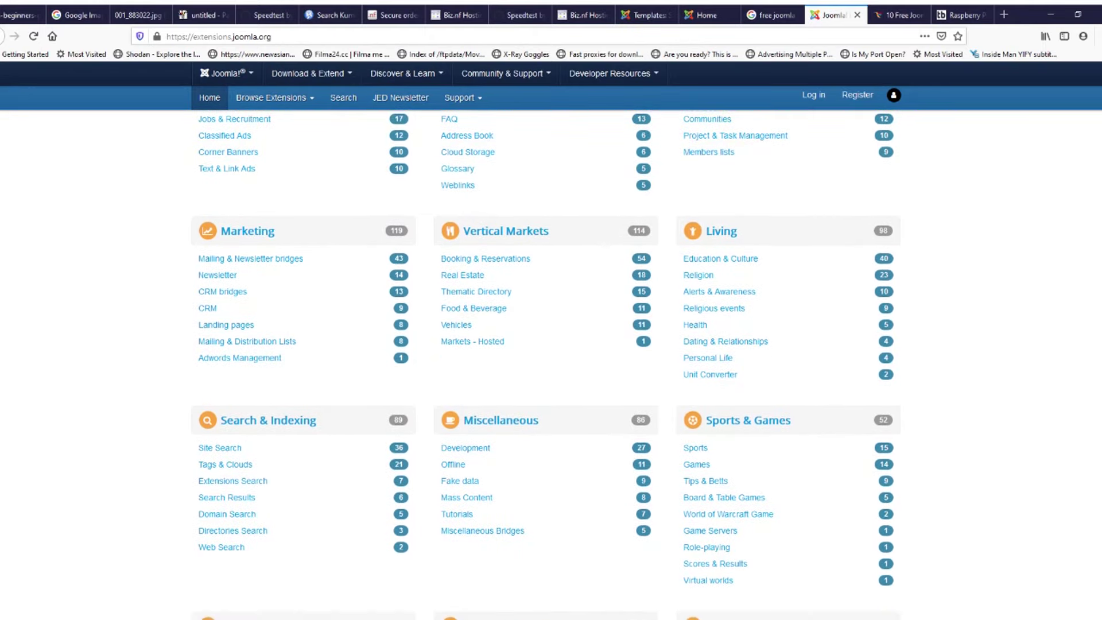
pyautogui.scroll(-3, 546, 365)
pyautogui.scroll(-1, 545, 365)
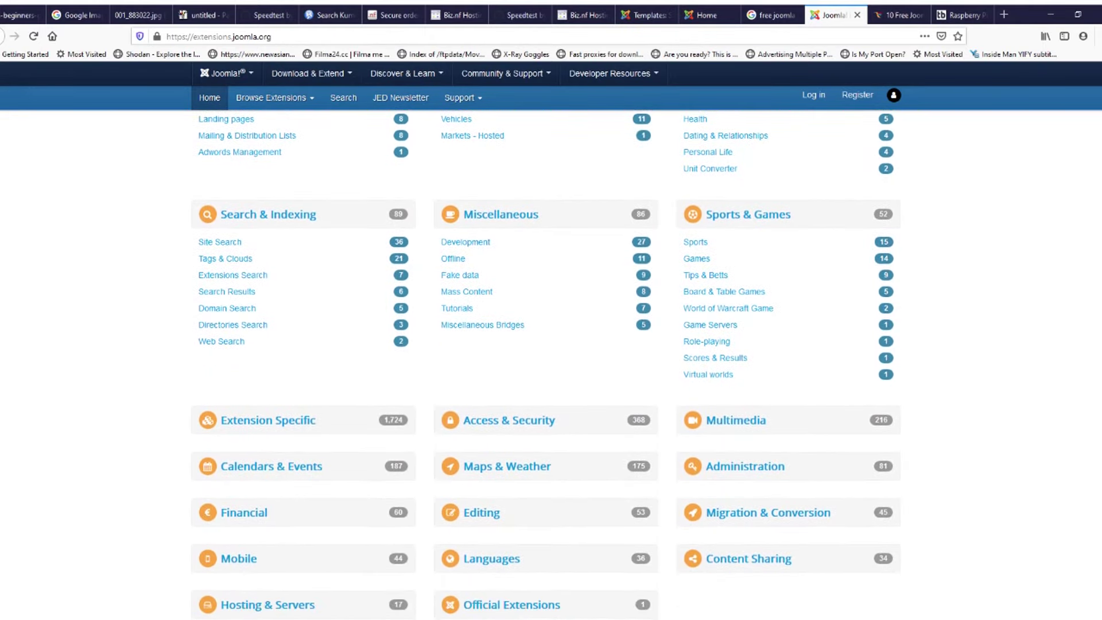
pyautogui.scroll(-3, 546, 364)
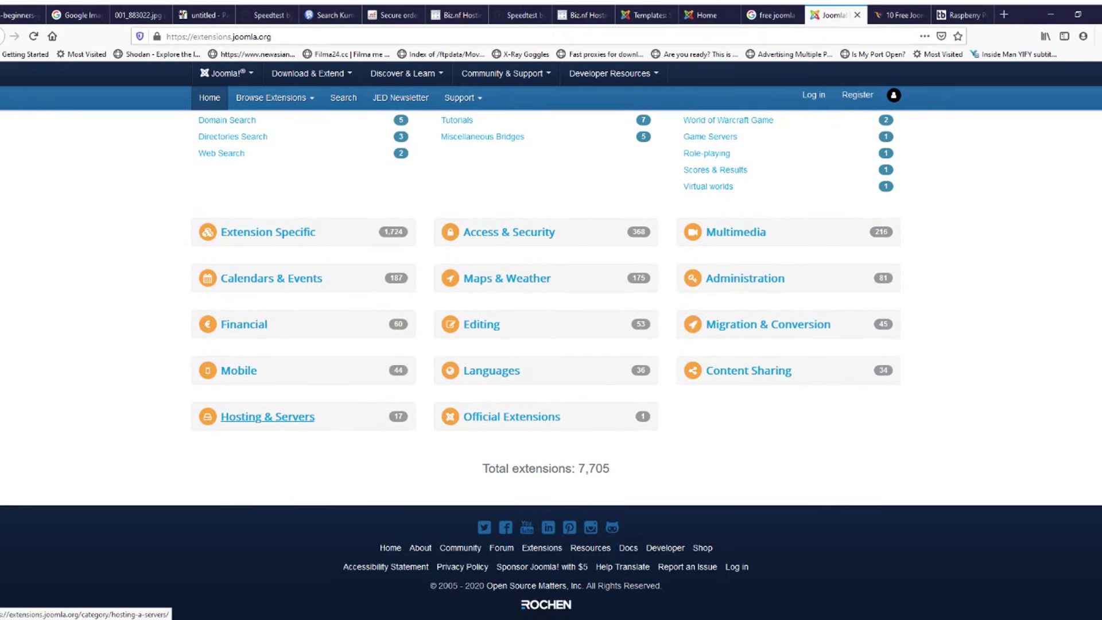
pyautogui.scroll(6, 267, 416)
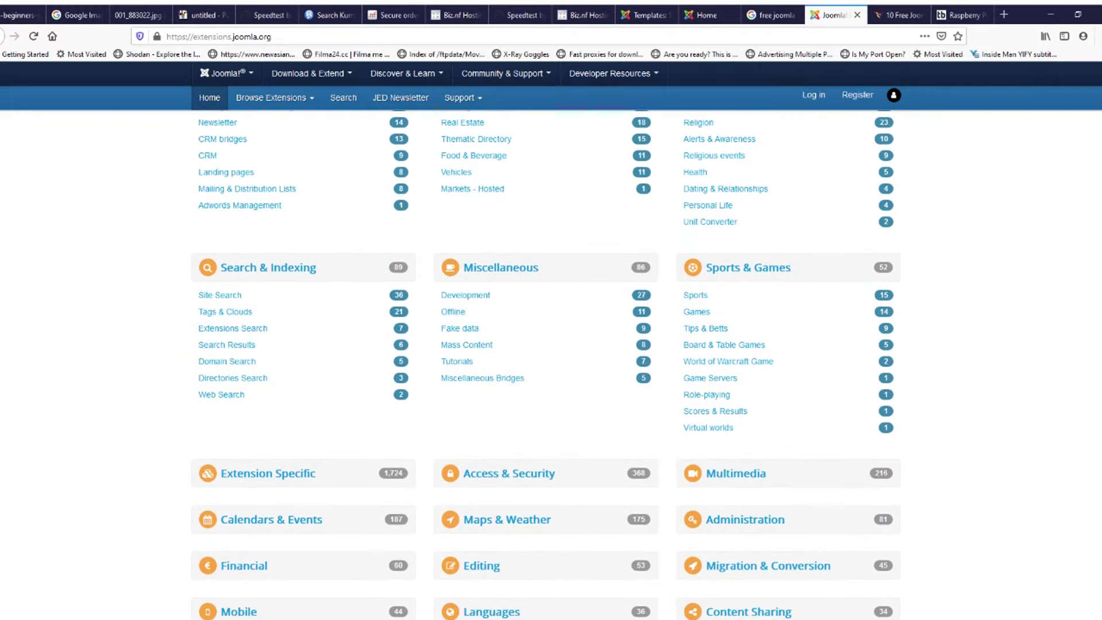
pyautogui.scroll(15, 546, 367)
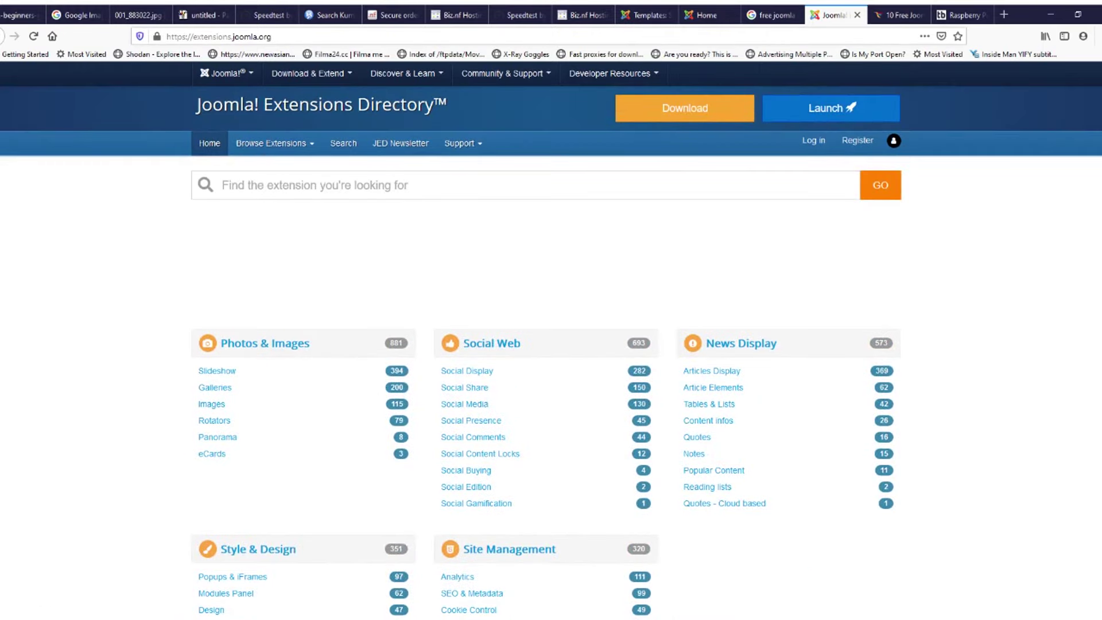
# Step: Search the Extensions Directory for 'user stat' and scroll through the result cards
pyautogui.write('user stat')
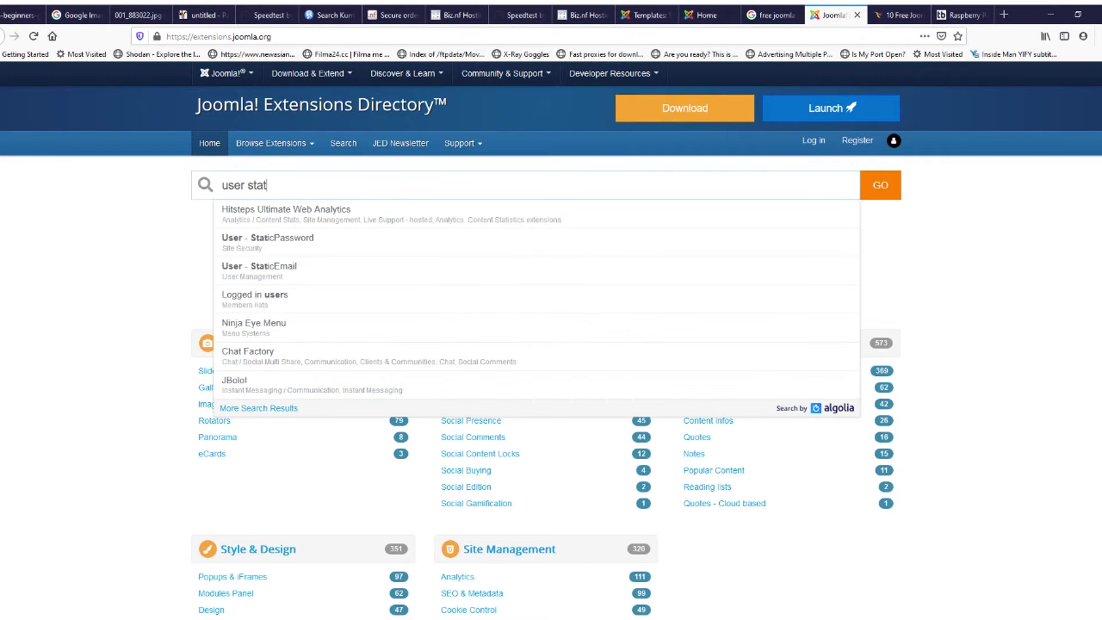
pyautogui.press('Return')
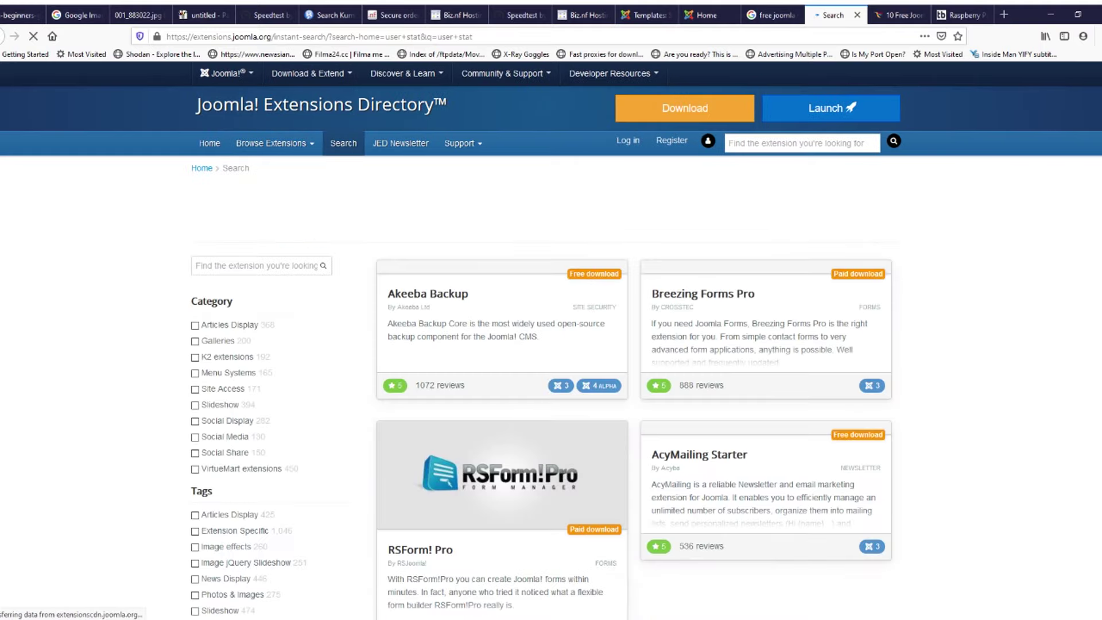
pyautogui.scroll(-2, 551, 344)
pyautogui.scroll(-3, 550, 344)
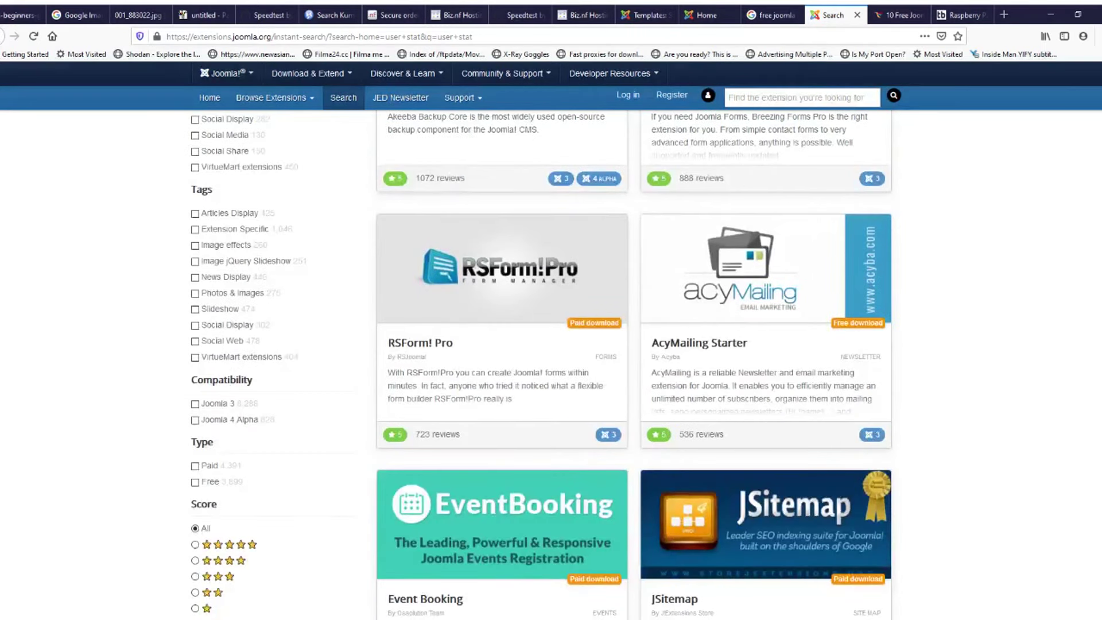
pyautogui.scroll(-3, 551, 345)
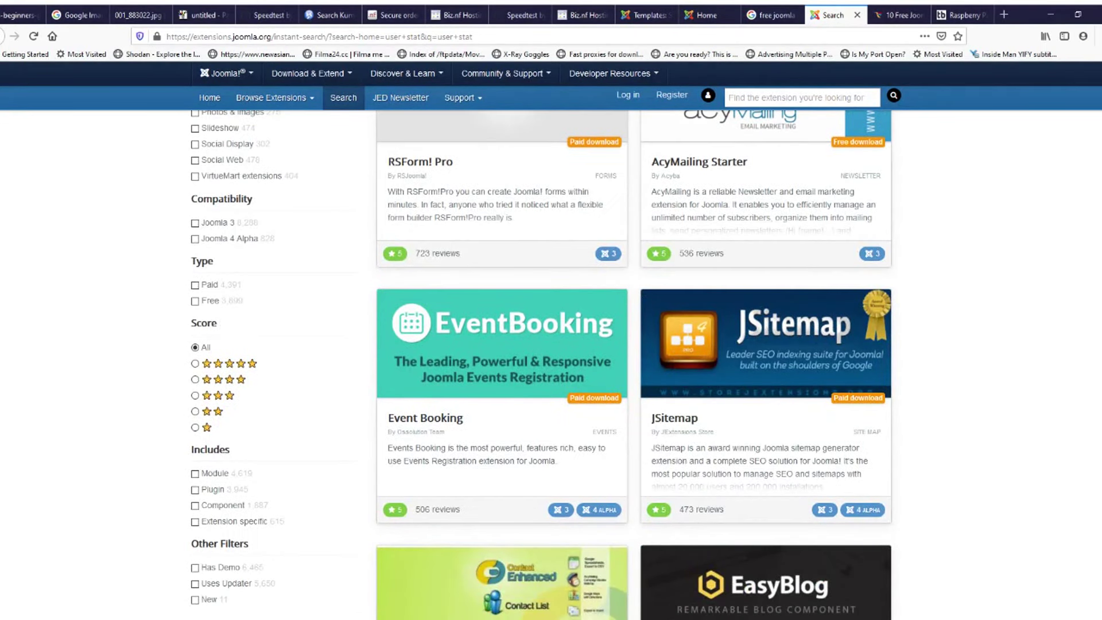
pyautogui.scroll(-6, 766, 345)
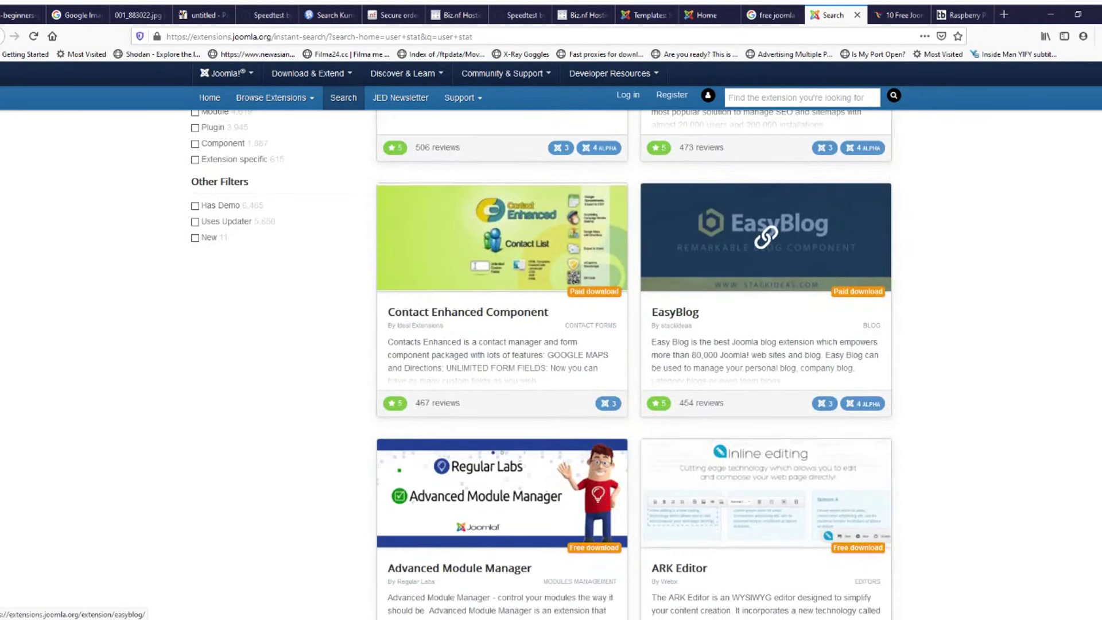
pyautogui.scroll(-3, 766, 235)
pyautogui.scroll(15, 502, 459)
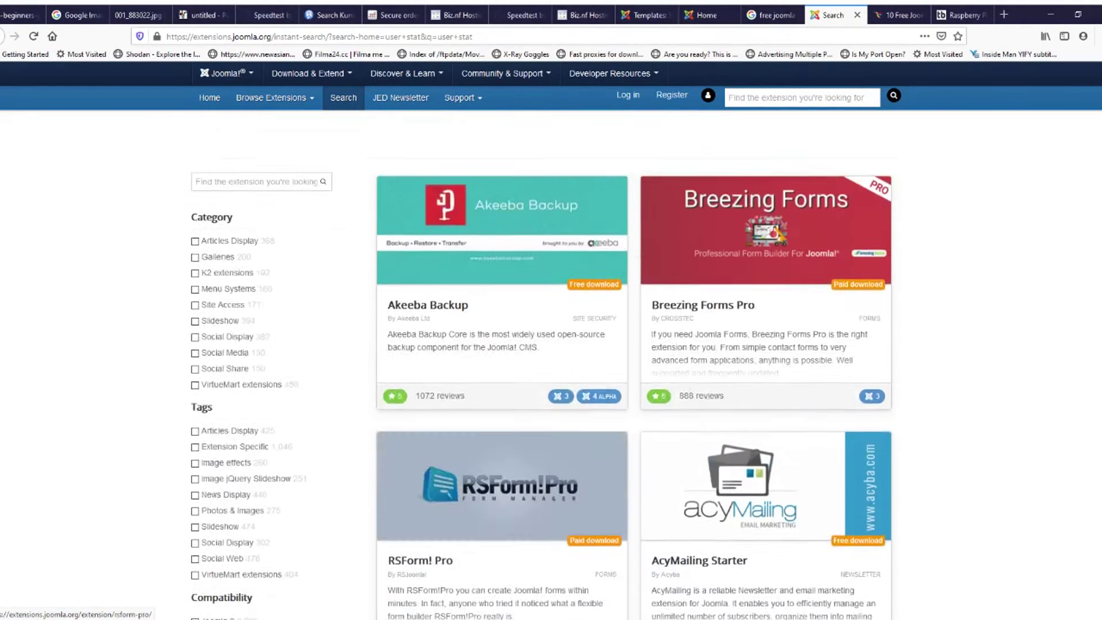
pyautogui.scroll(2, 502, 459)
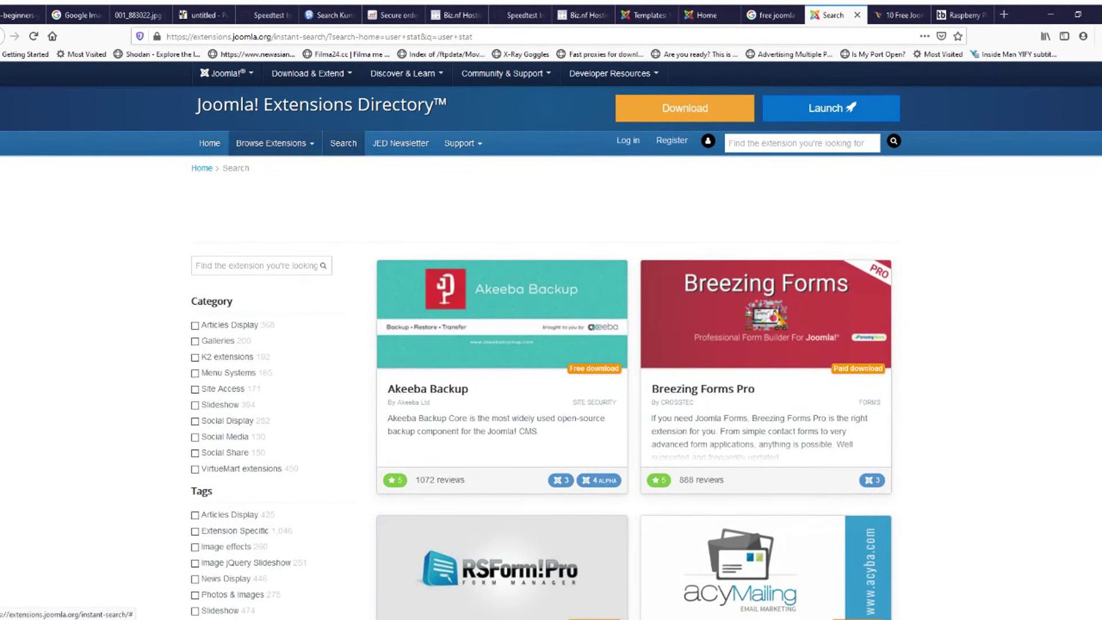
# Step: Open the list of ways to browse extensions and scroll through it
pyautogui.click(275, 143)
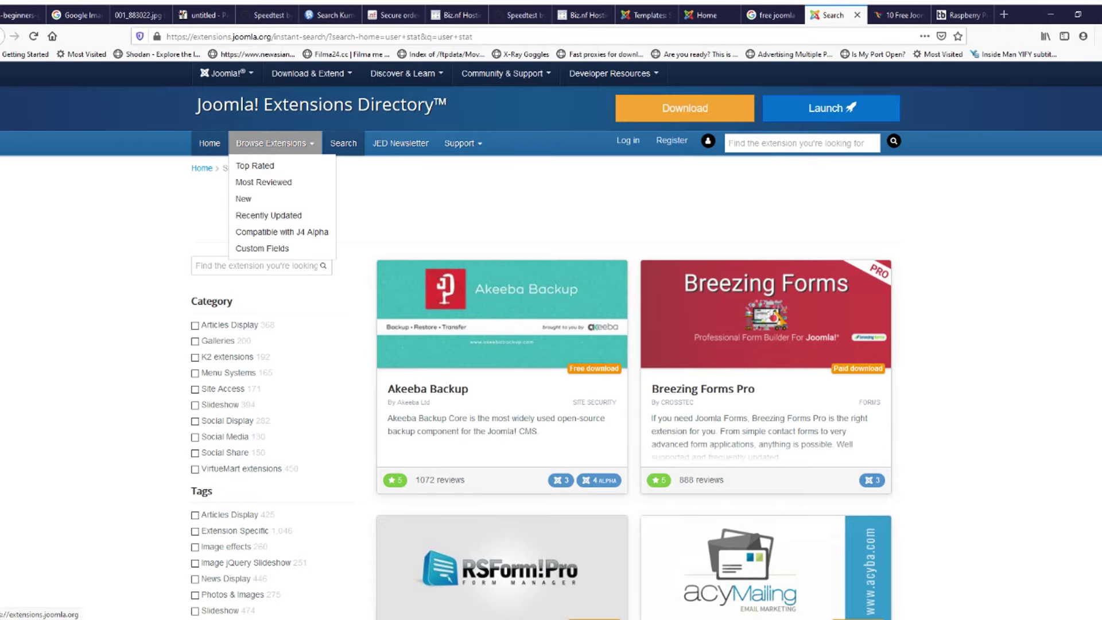
pyautogui.scroll(-3, 551, 345)
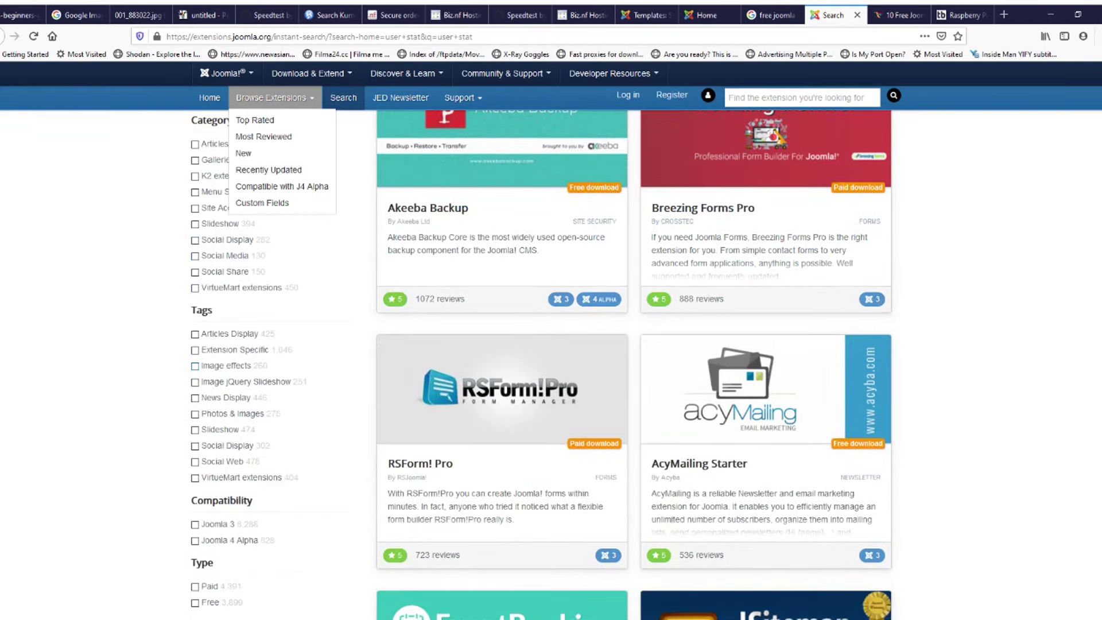
pyautogui.scroll(-4, 551, 345)
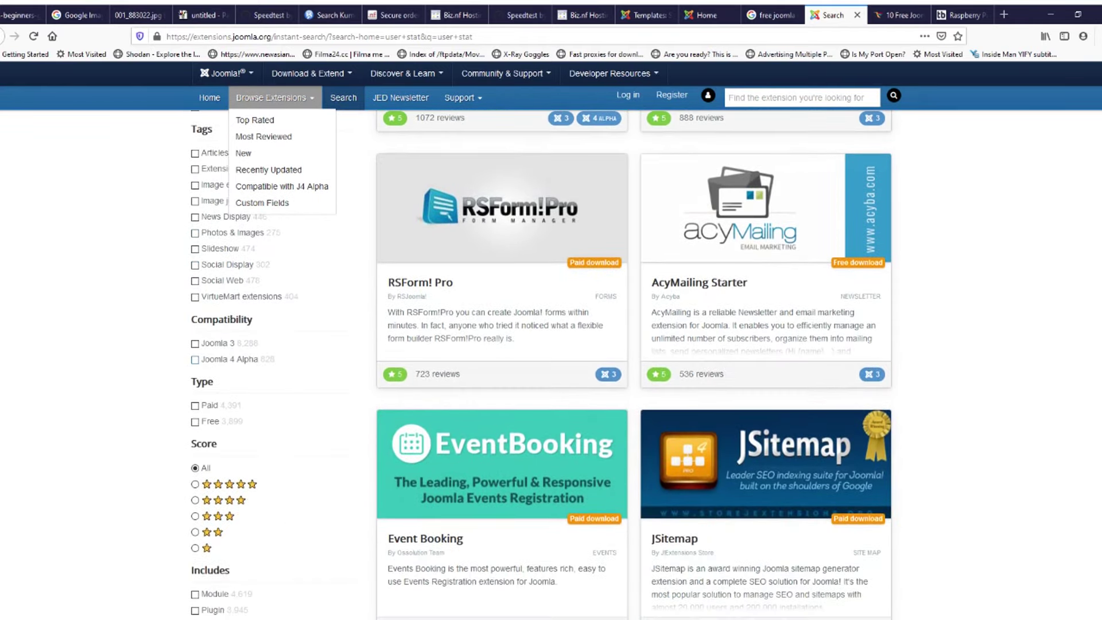
pyautogui.scroll(6, 551, 345)
pyautogui.scroll(1, 551, 345)
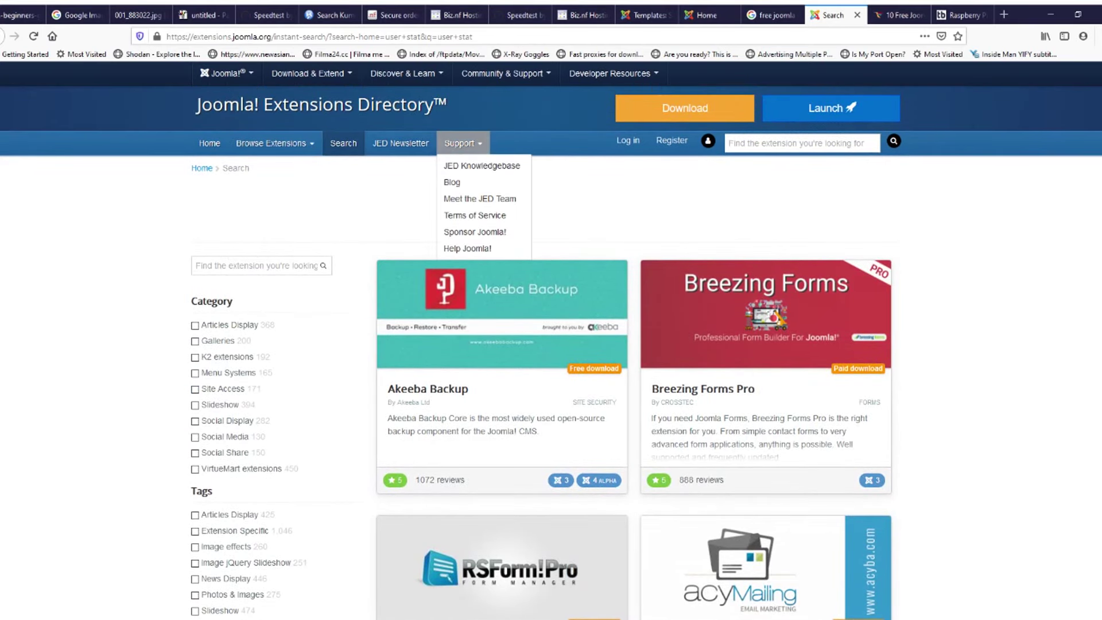
# Step: Rework the directory search text into 'user status' and run the search
pyautogui.write('status')
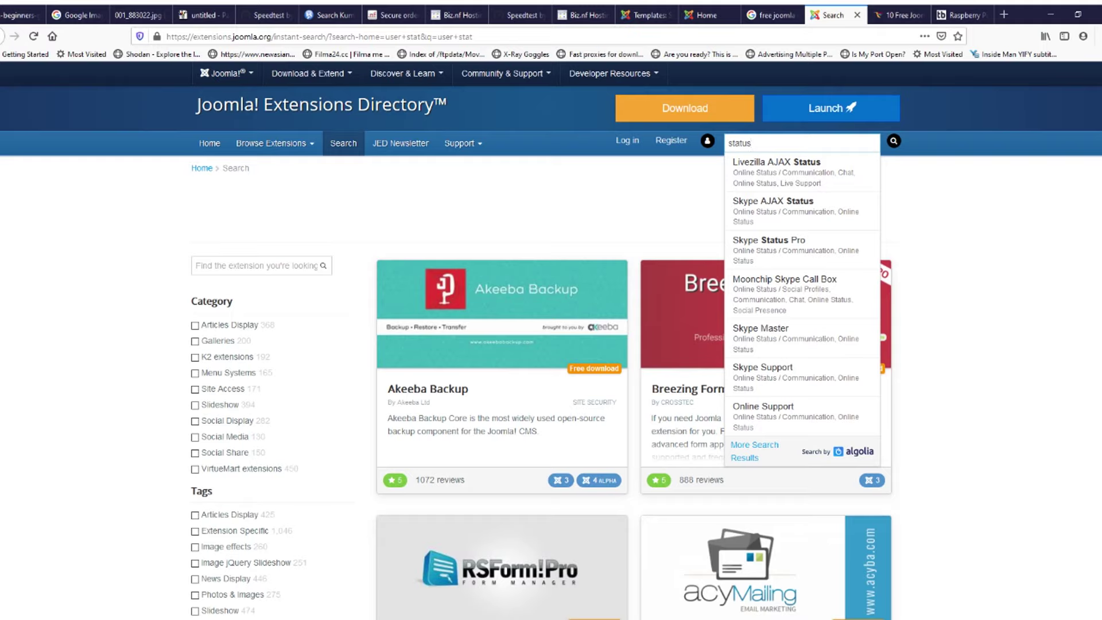
pyautogui.write(' user')
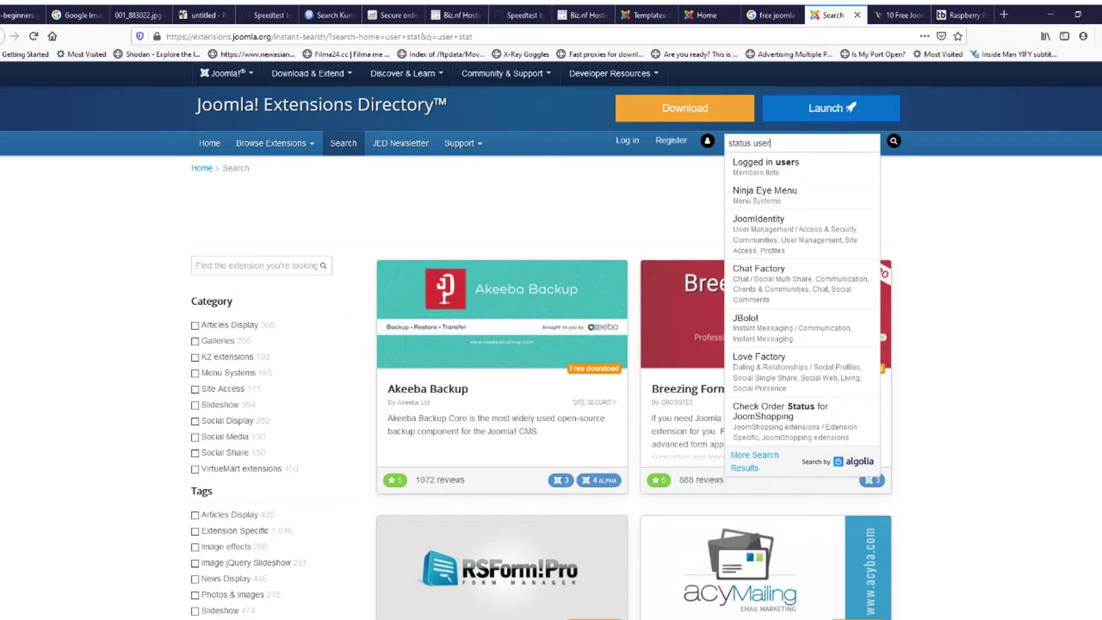
pyautogui.press('Return')
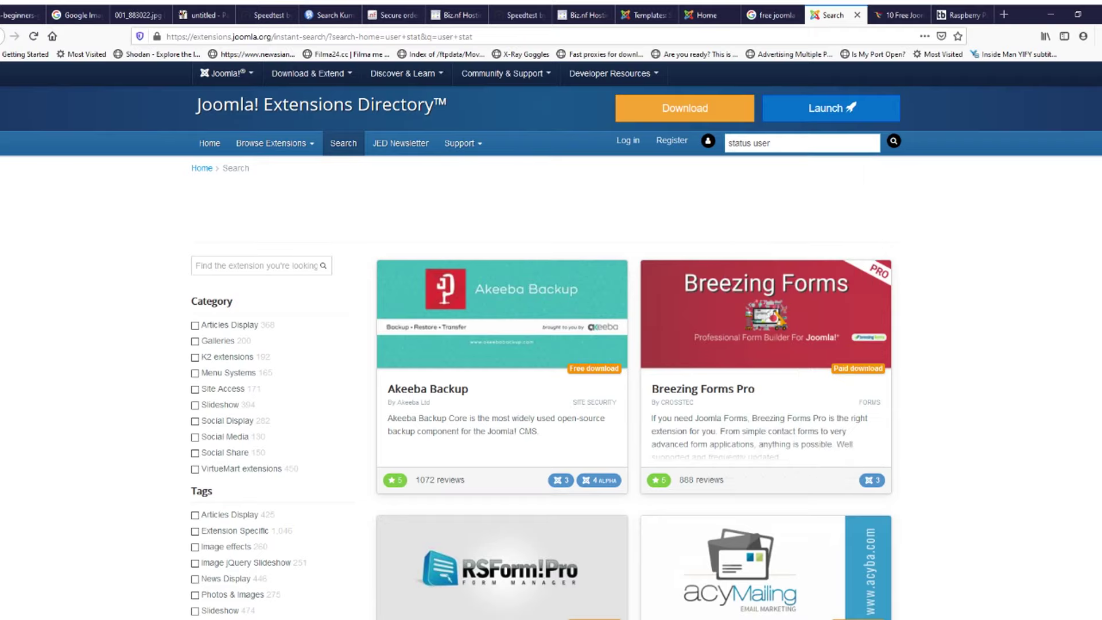
pyautogui.tripleClick(749, 143)
pyautogui.hotkey('ctrl', 'c')
pyautogui.hotkey('alt', 'Left')
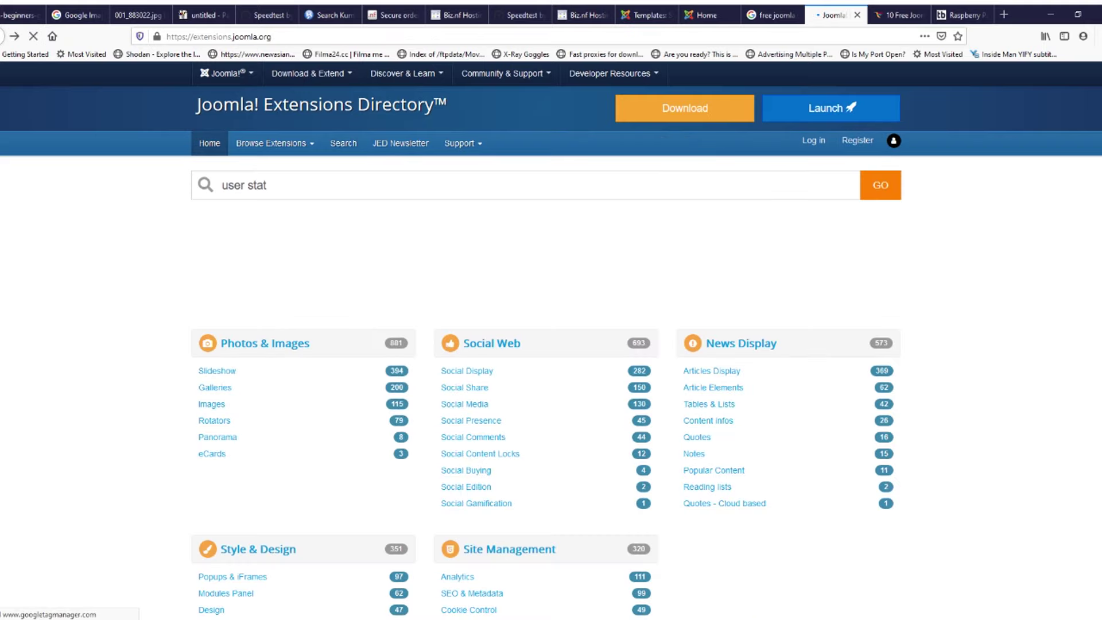
pyautogui.tripleClick(256, 185)
pyautogui.hotkey('ctrl', 'v')
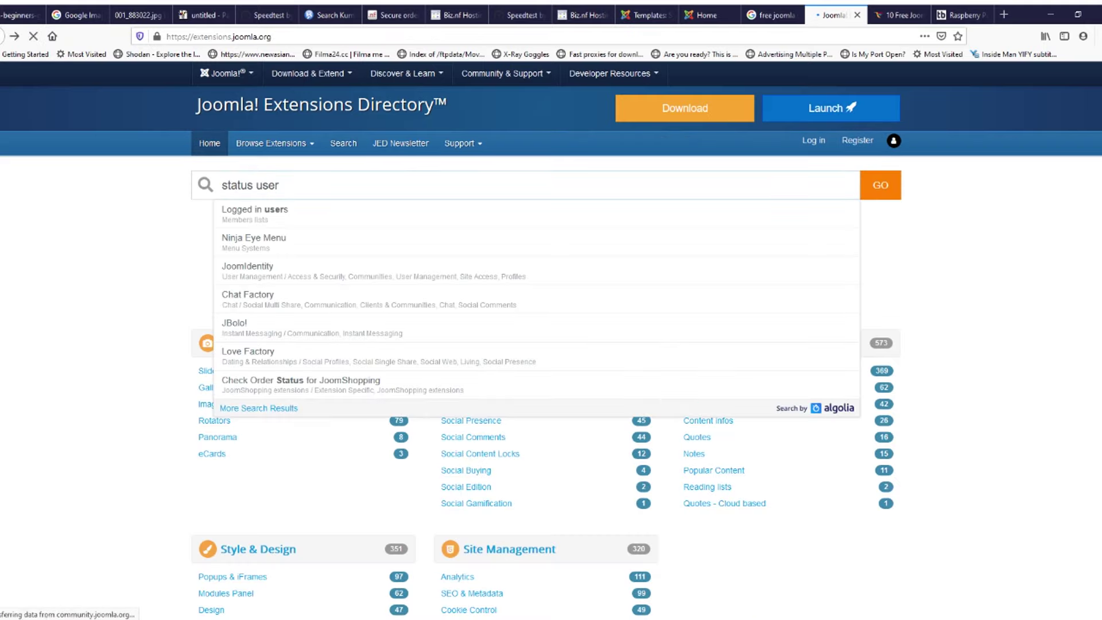
pyautogui.doubleClick(237, 185)
pyautogui.press('BackSpace')
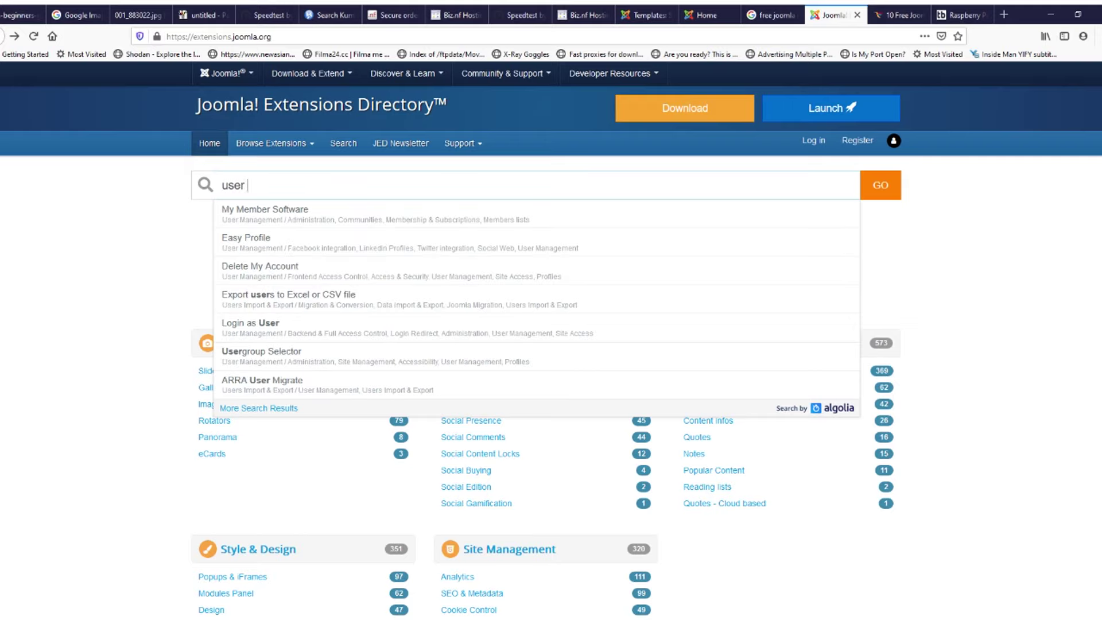
pyautogui.write('status')
pyautogui.press('Return')
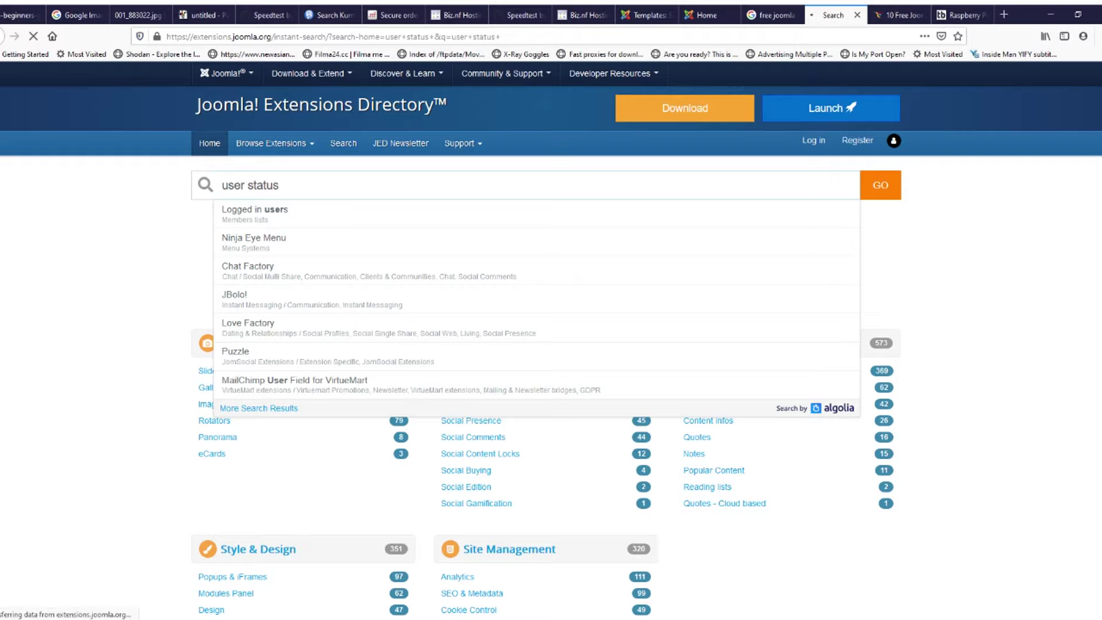
# Step: Scroll through the user status results, then go back to the directory home page
pyautogui.scroll(-15, 766, 287)
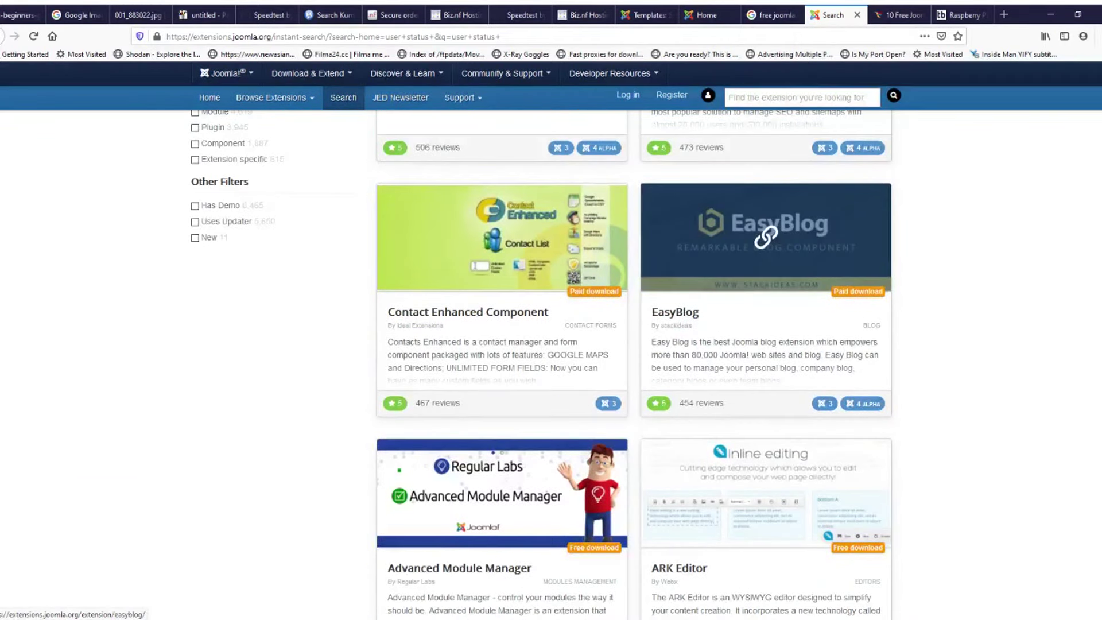
pyautogui.scroll(-5, 763, 236)
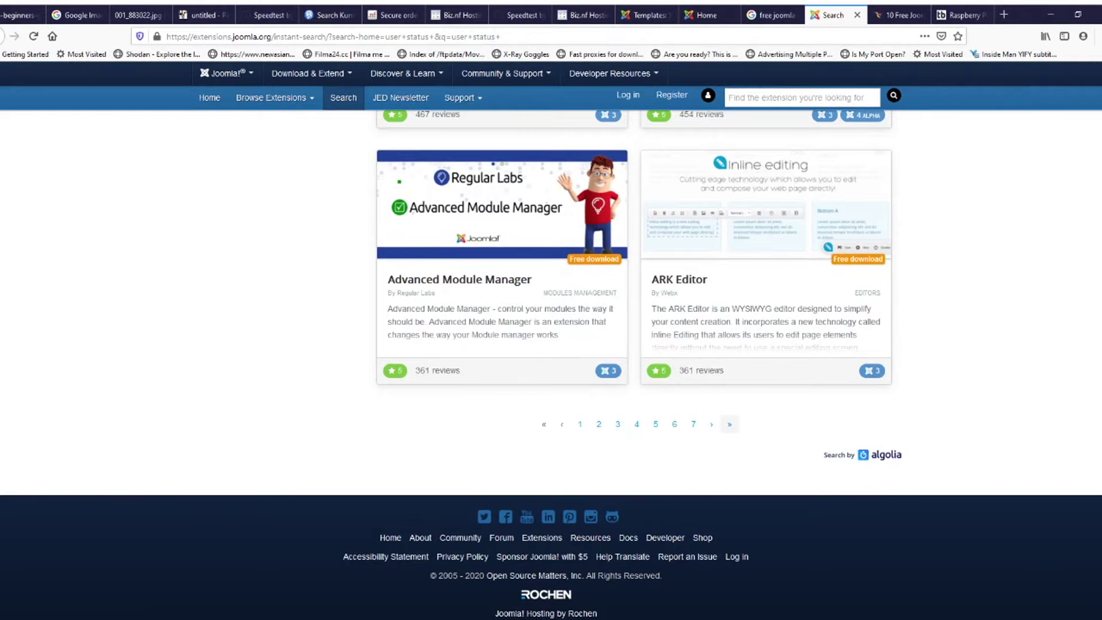
pyautogui.scroll(20, 745, 344)
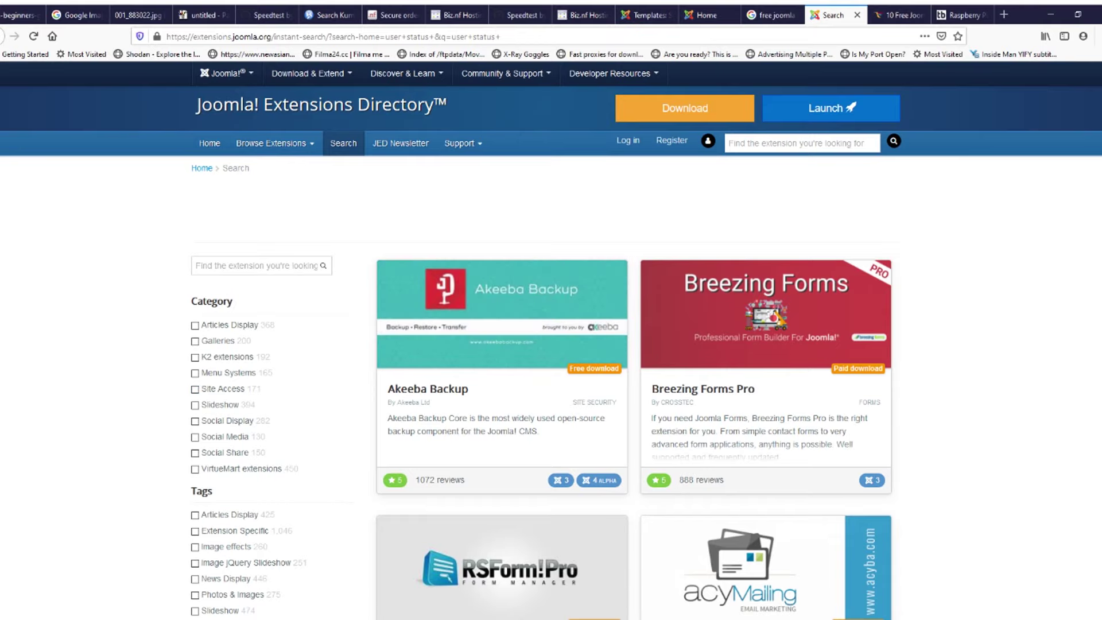
pyautogui.click(2, 36)
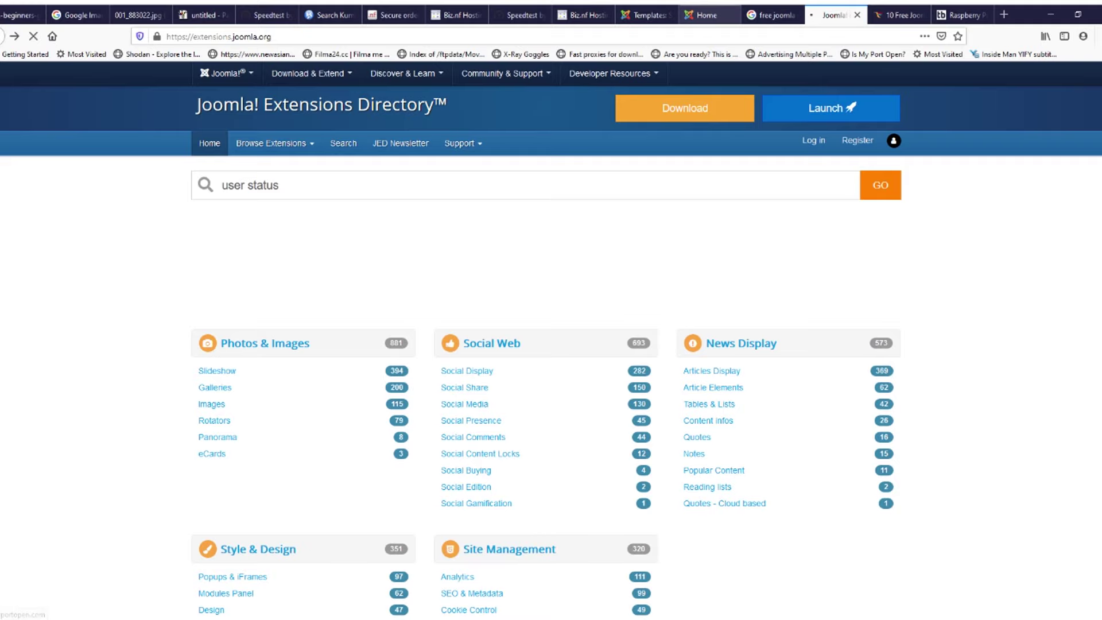
pyautogui.click(703, 15)
# Step: Reach the Extensions Directory via joomla.org's Download & Extend and open Analytics in a new tab
pyautogui.click(834, 15)
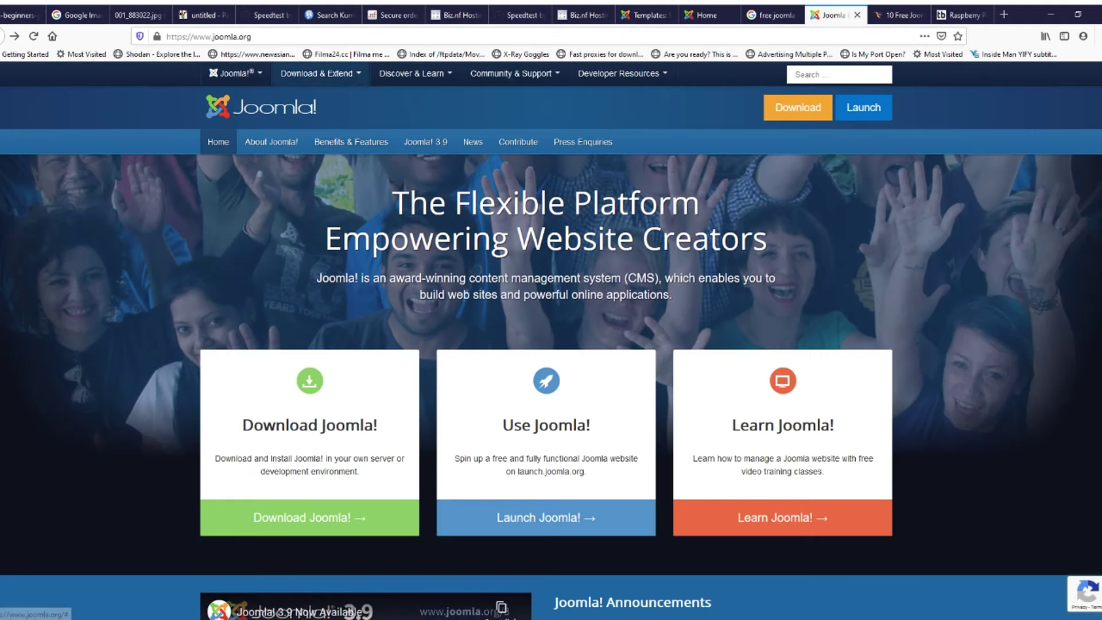
pyautogui.click(320, 73)
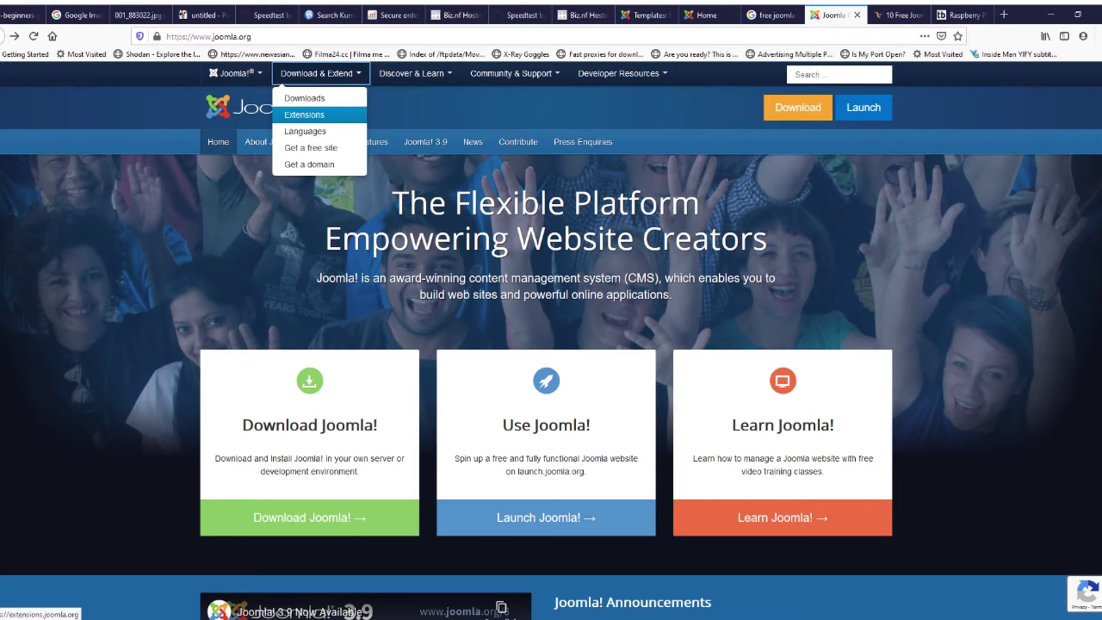
pyautogui.click(304, 115)
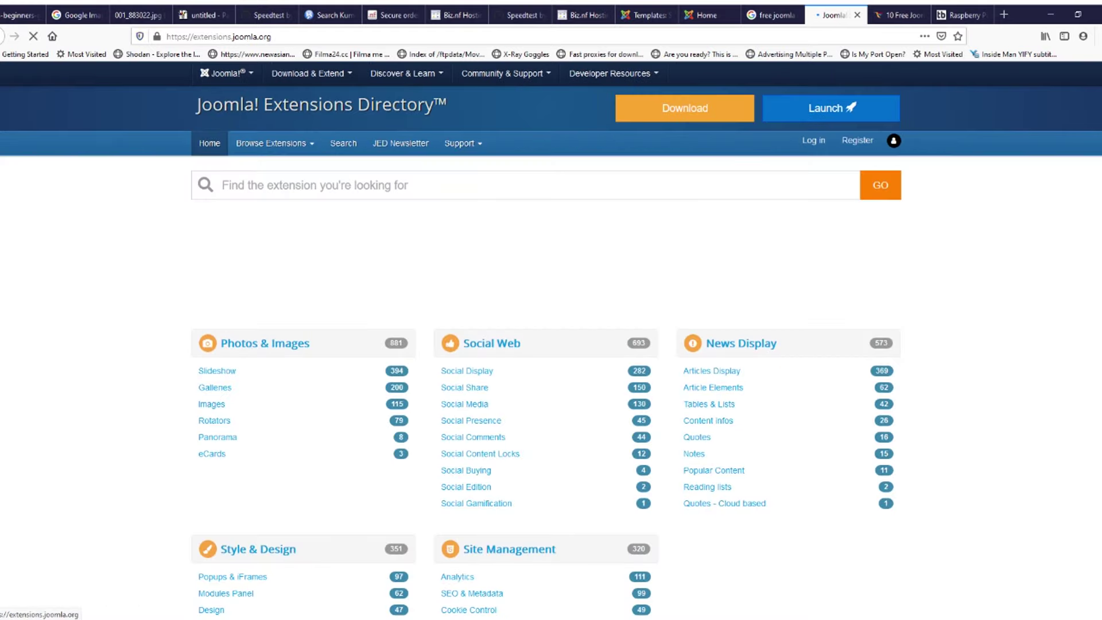
pyautogui.scroll(-3, 509, 367)
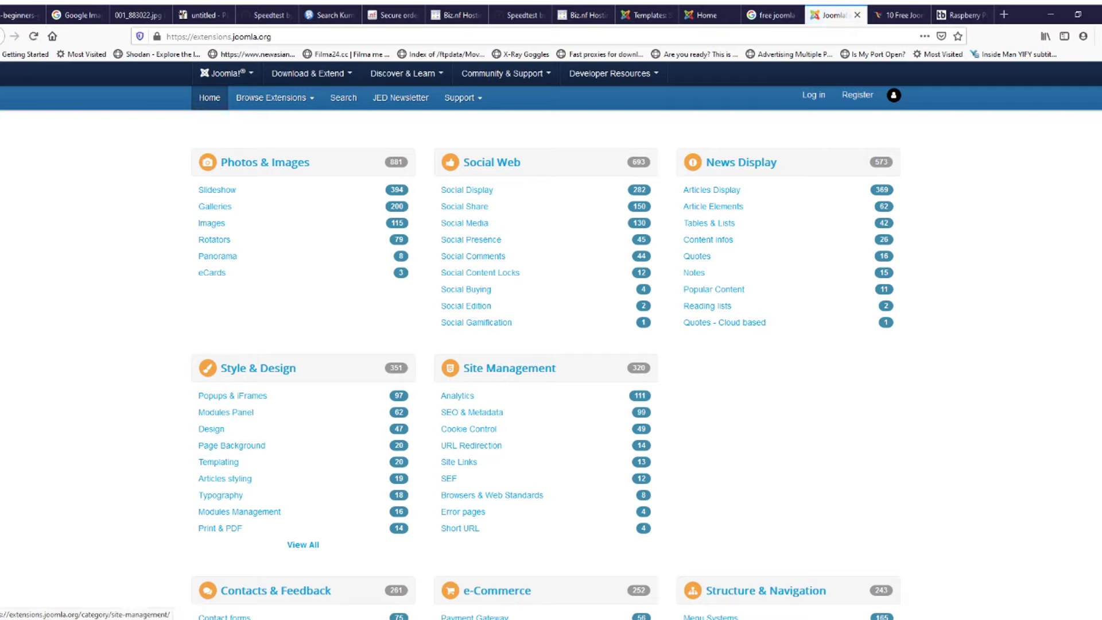
pyautogui.rightClick(457, 396)
pyautogui.click(493, 403)
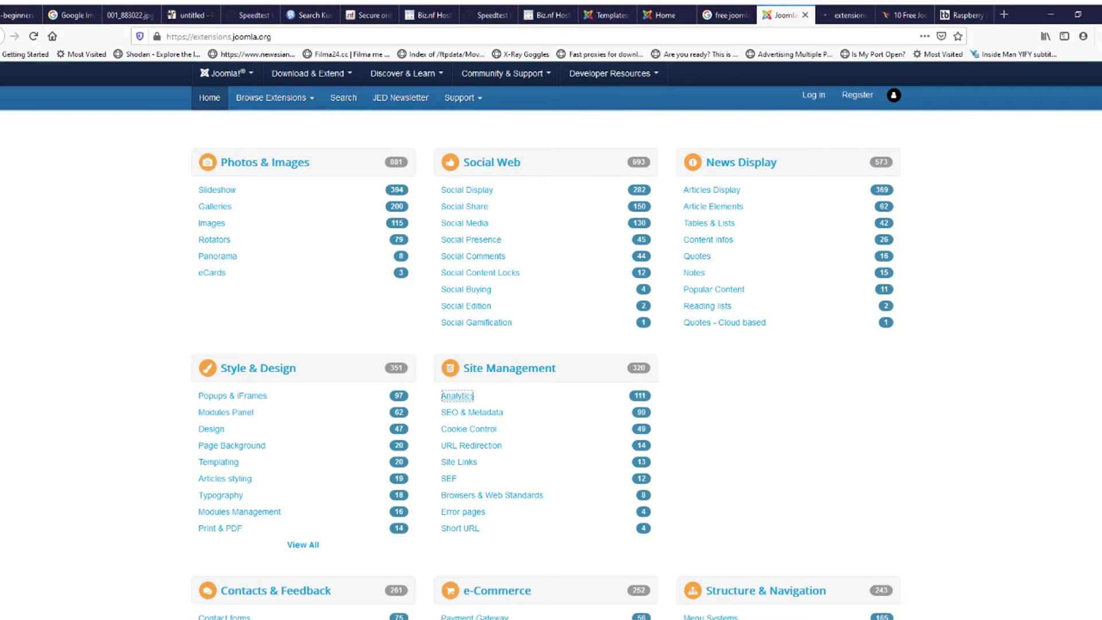
# Step: Open CoalaWeb Traffic from the Analytics category in a new tab and read its page
pyautogui.hotkey('ctrl', 'Tab')
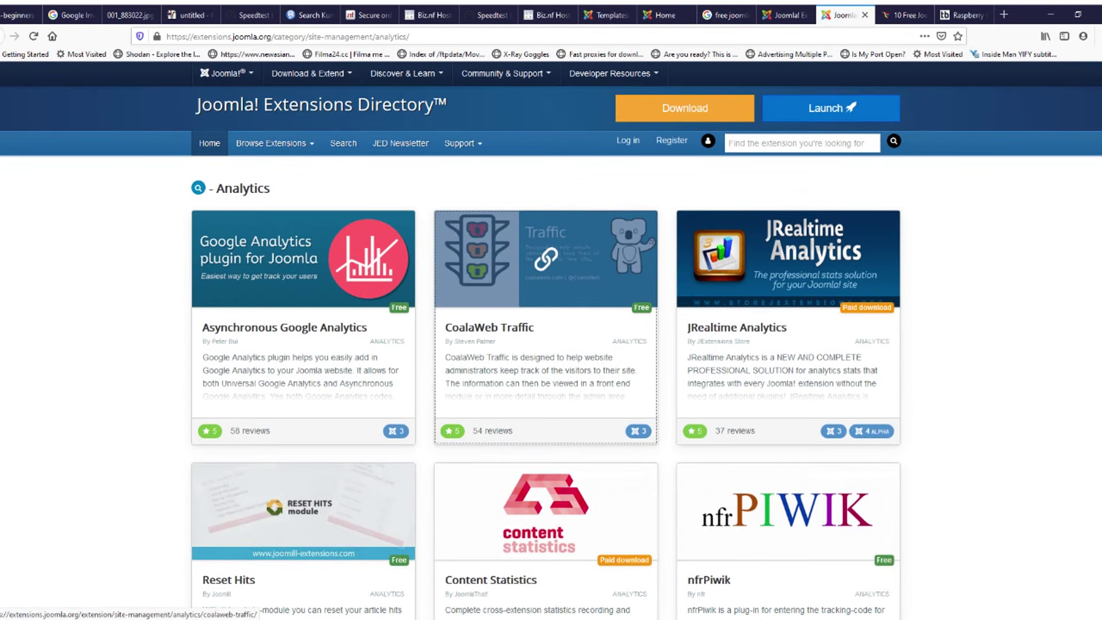
pyautogui.click(516, 344)
pyautogui.hotkey('ctrl', 'Tab')
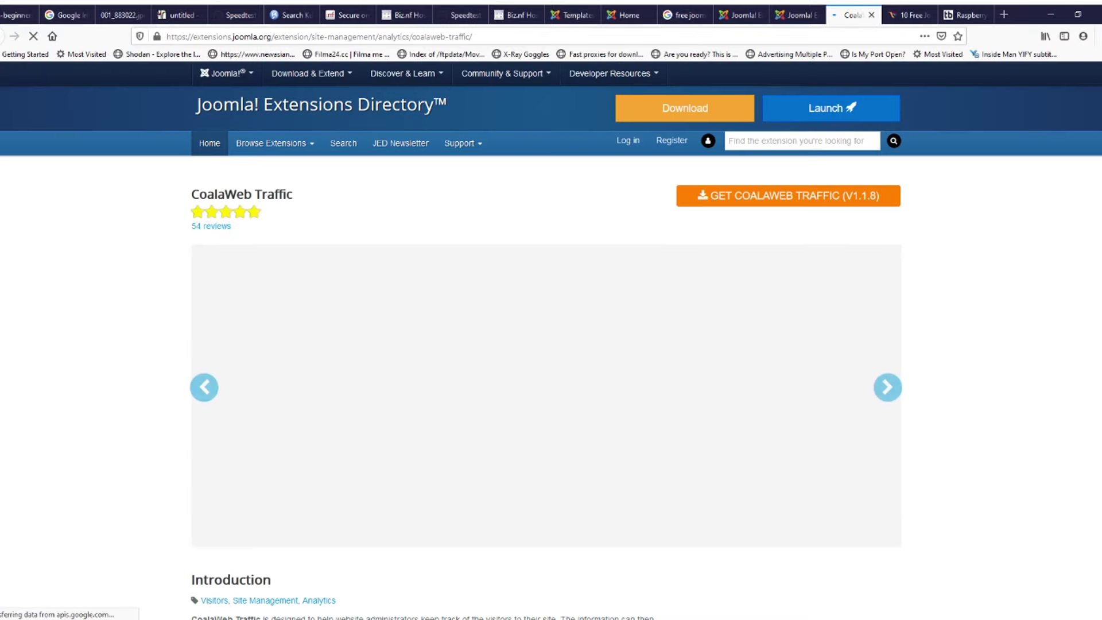
pyautogui.scroll(-3, 551, 350)
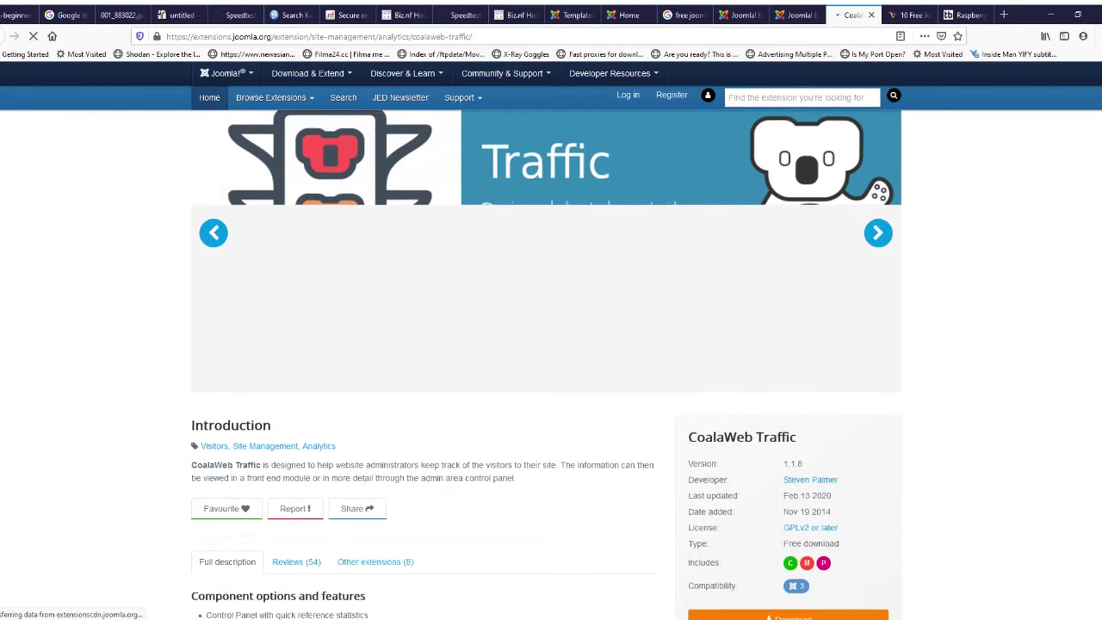
pyautogui.scroll(-5, 551, 350)
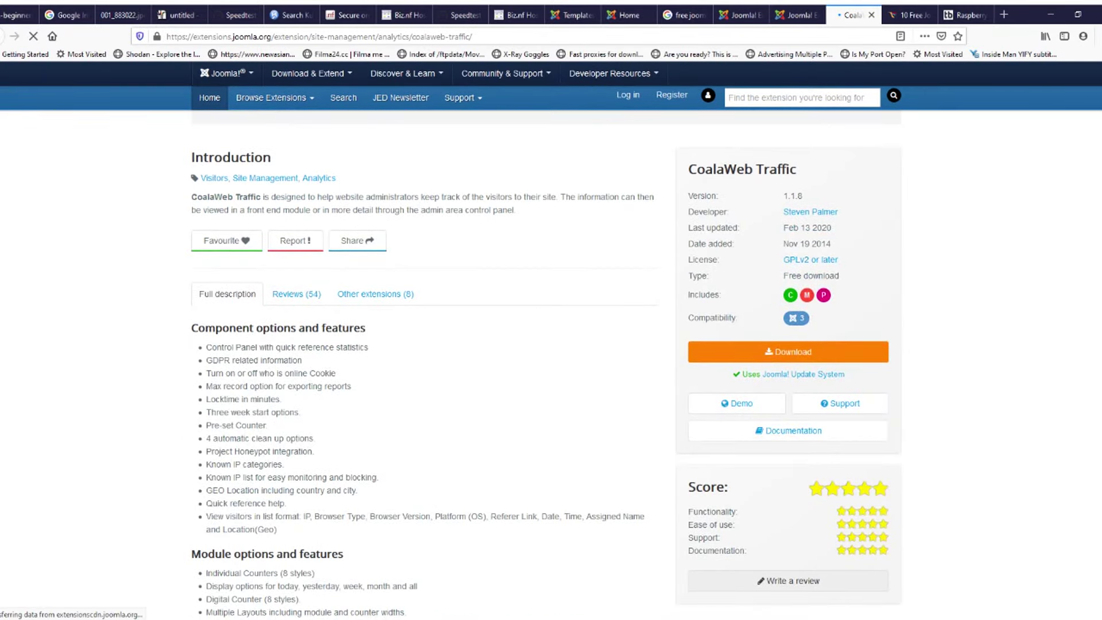
pyautogui.scroll(-6, 551, 350)
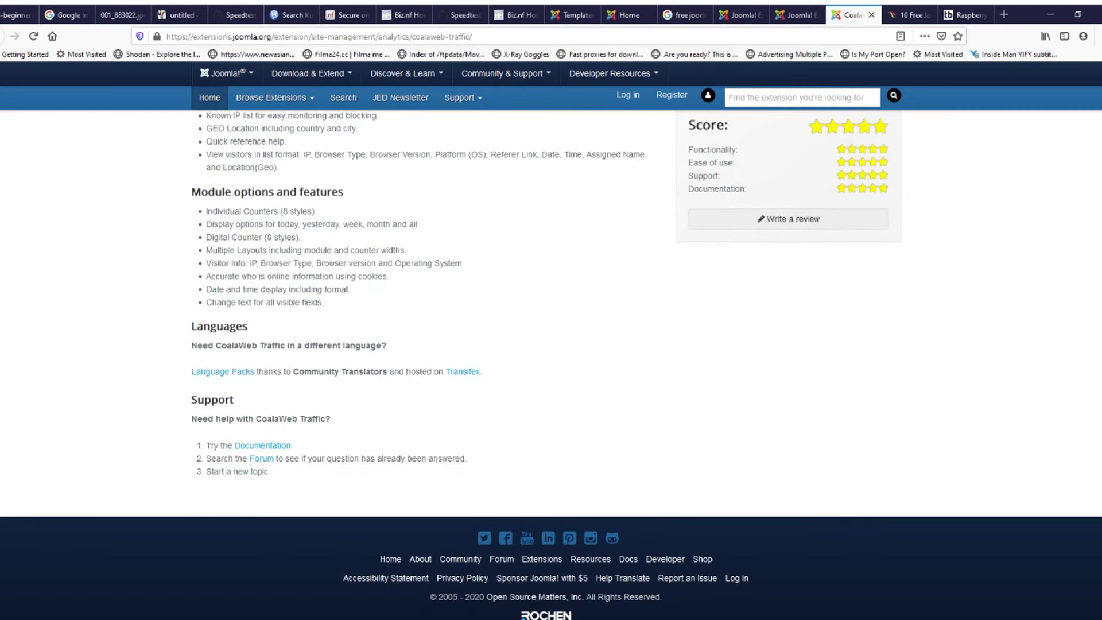
pyautogui.scroll(7, 551, 350)
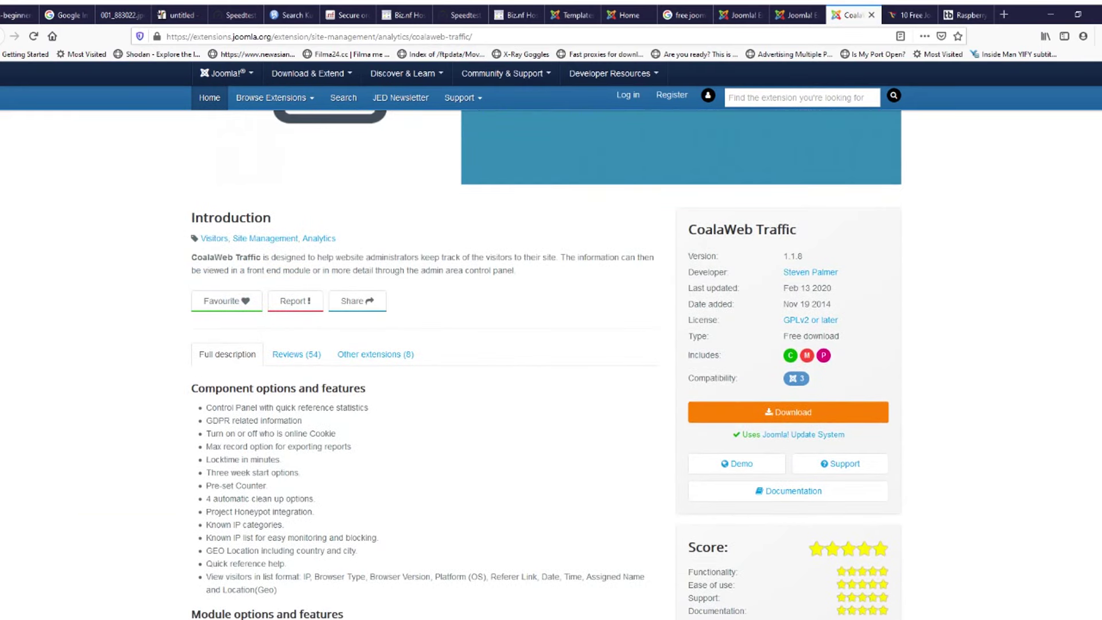
pyautogui.scroll(-2, 551, 350)
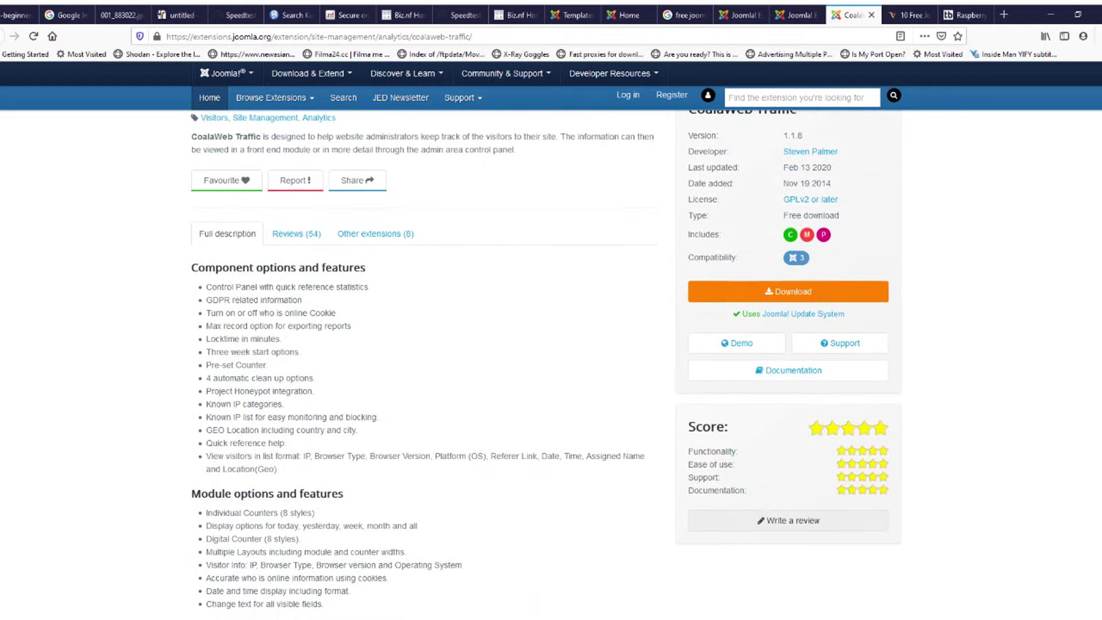
pyautogui.click(627, 15)
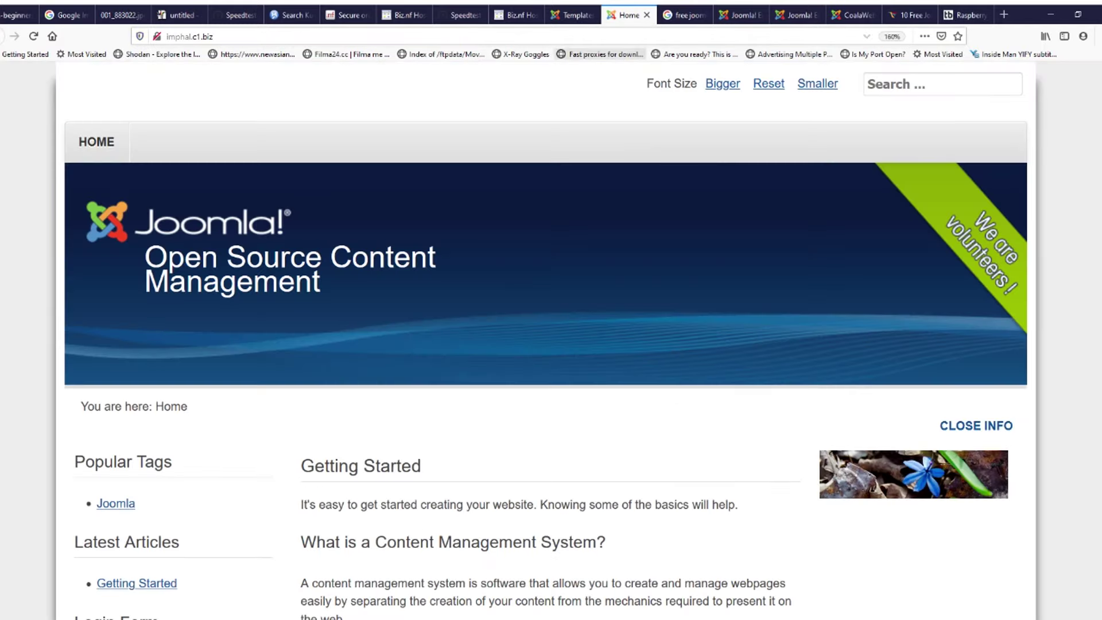
# Step: Zoom the imphal.c1.biz home page to 110% and look over its login form and heading
pyautogui.hotkey('ctrl', '-')
pyautogui.hotkey('ctrl', '-')
pyautogui.hotkey('ctrl', '-')
pyautogui.scroll(-7, 551, 344)
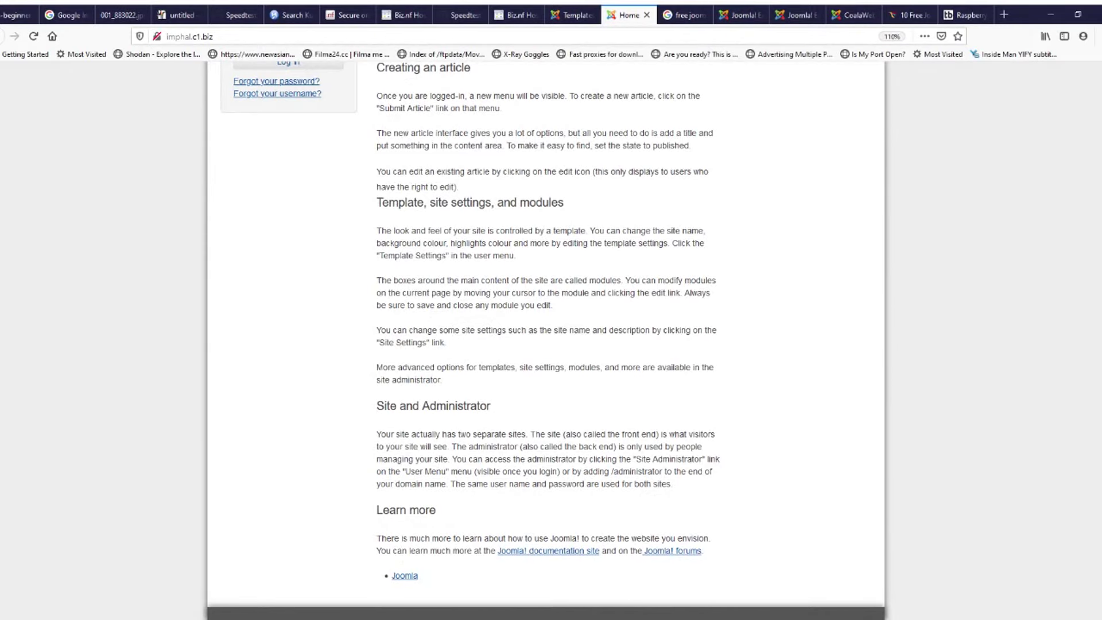
pyautogui.scroll(8, 545, 344)
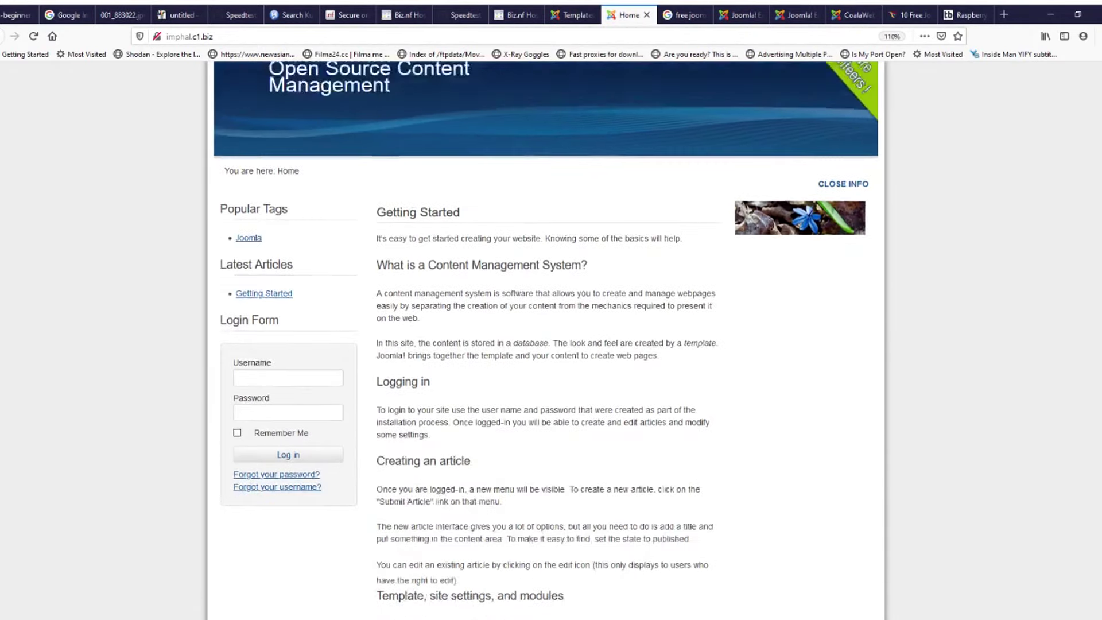
pyautogui.scroll(-1, 545, 344)
pyautogui.click(288, 436)
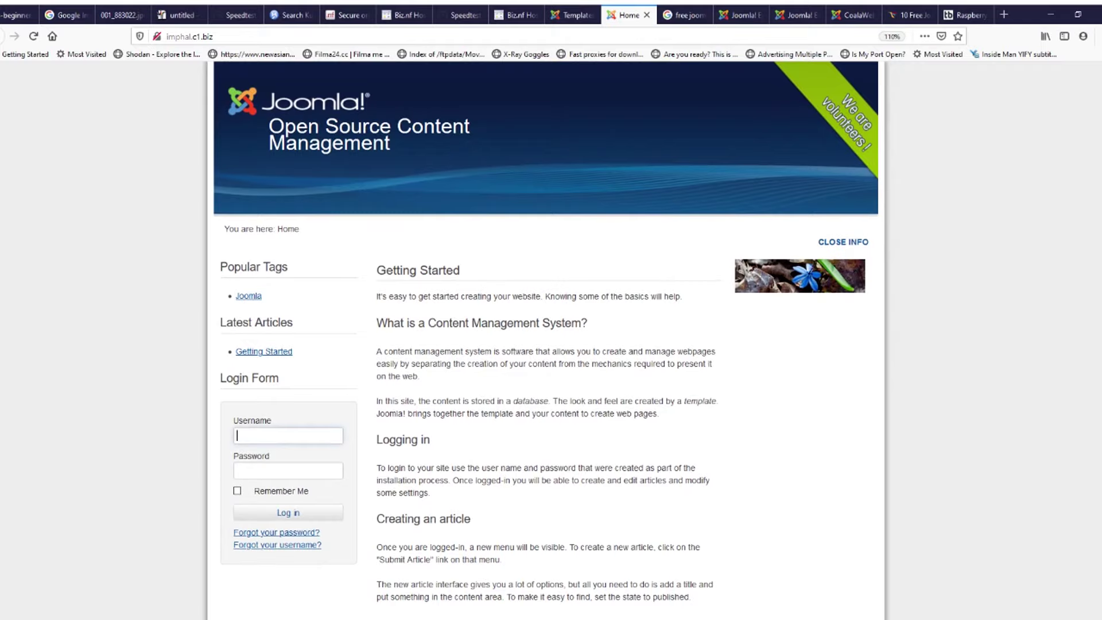
pyautogui.click(288, 470)
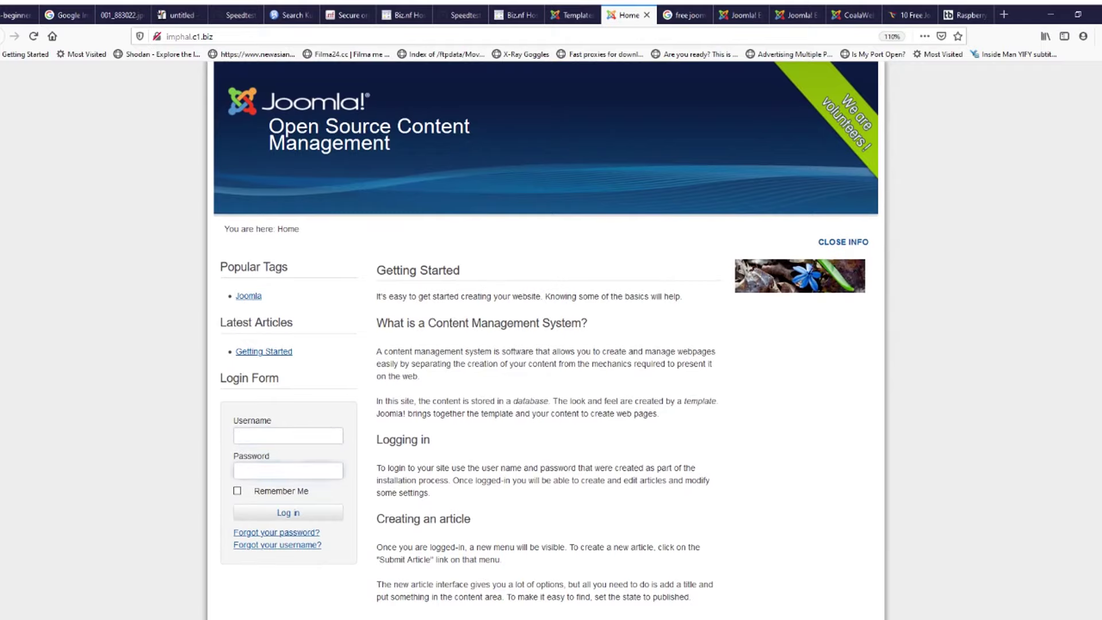
pyautogui.moveTo(406, 324); pyautogui.dragTo(468, 364)
# Step: In the administrator, go to Content > Articles and open Getting Started for editing
pyautogui.click(572, 15)
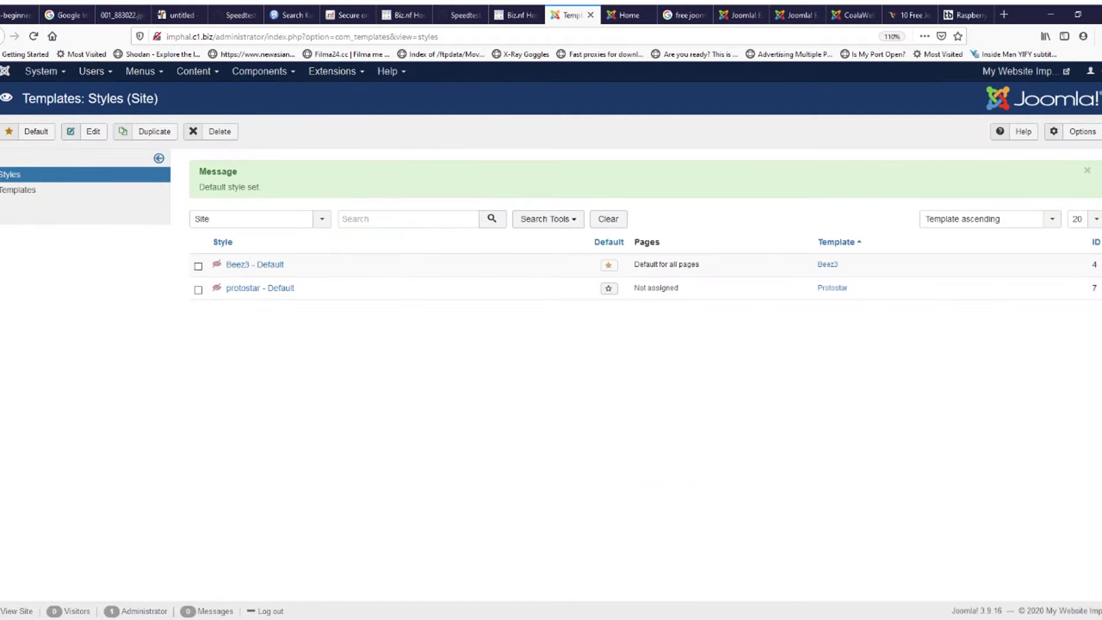
pyautogui.click(144, 71)
pyautogui.click(198, 71)
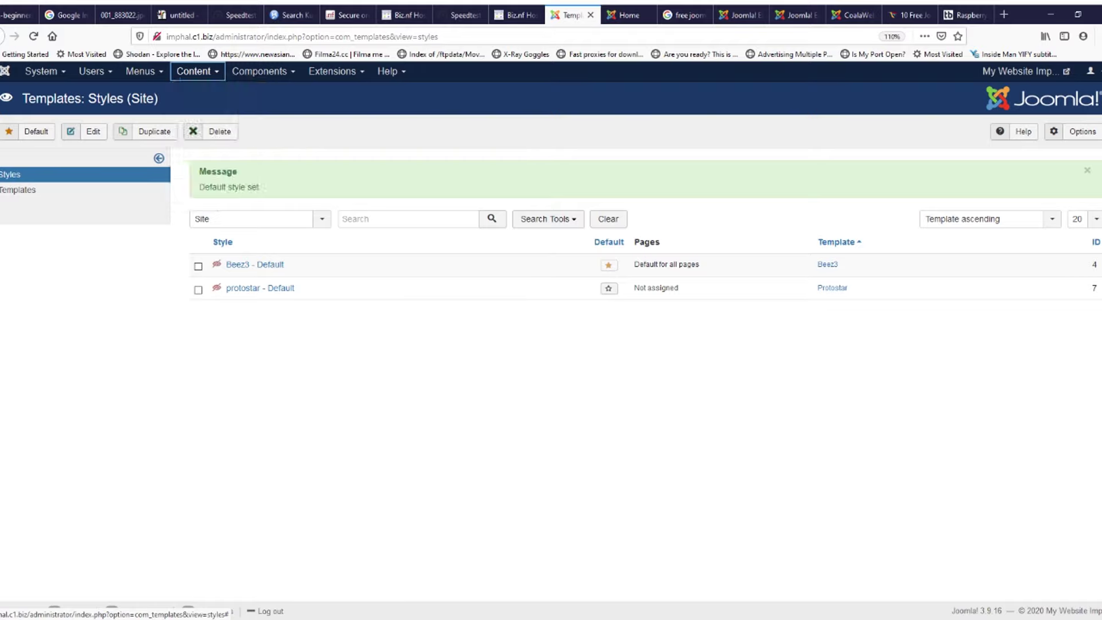
pyautogui.click(197, 71)
pyautogui.click(201, 92)
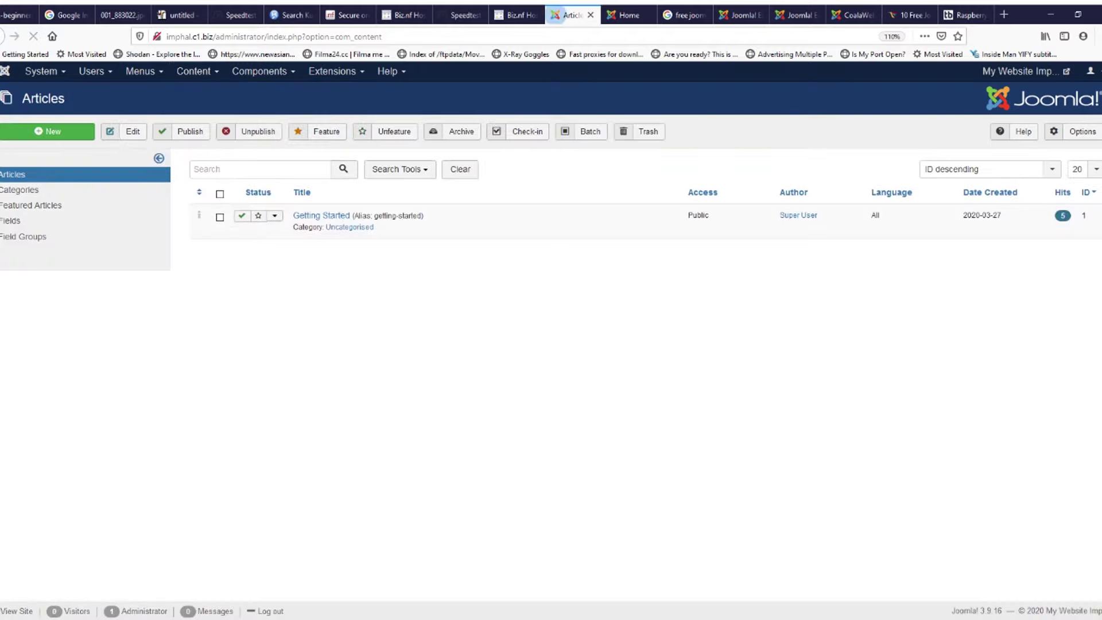
pyautogui.click(322, 216)
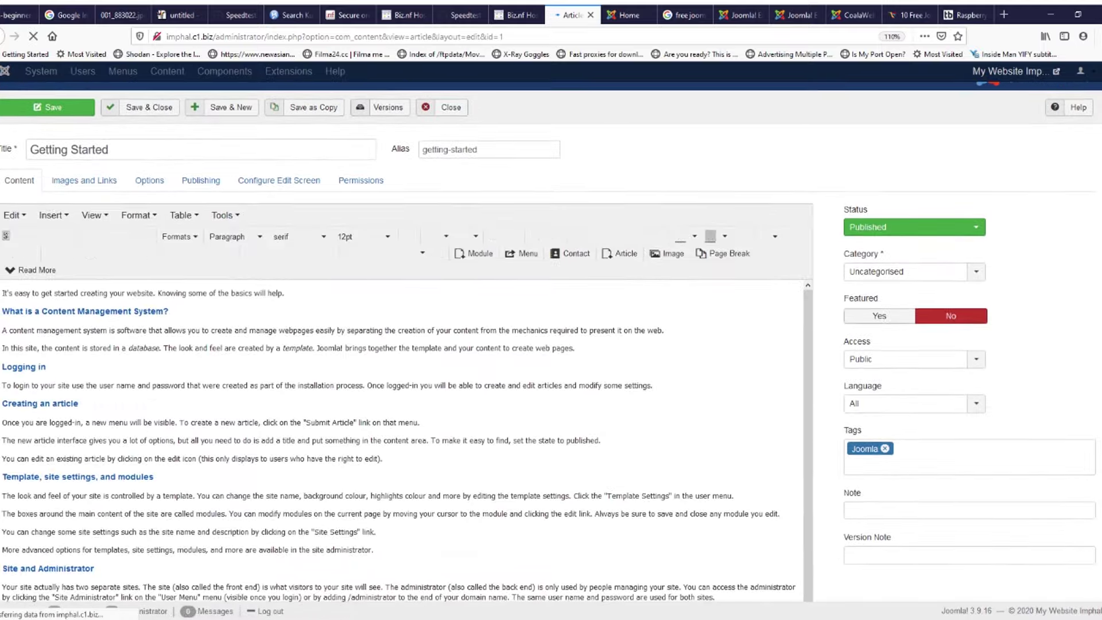
# Step: Compare the editor's 'What is a Content Management System?' heading with the live home page heading
pyautogui.scroll(-1, 321, 216)
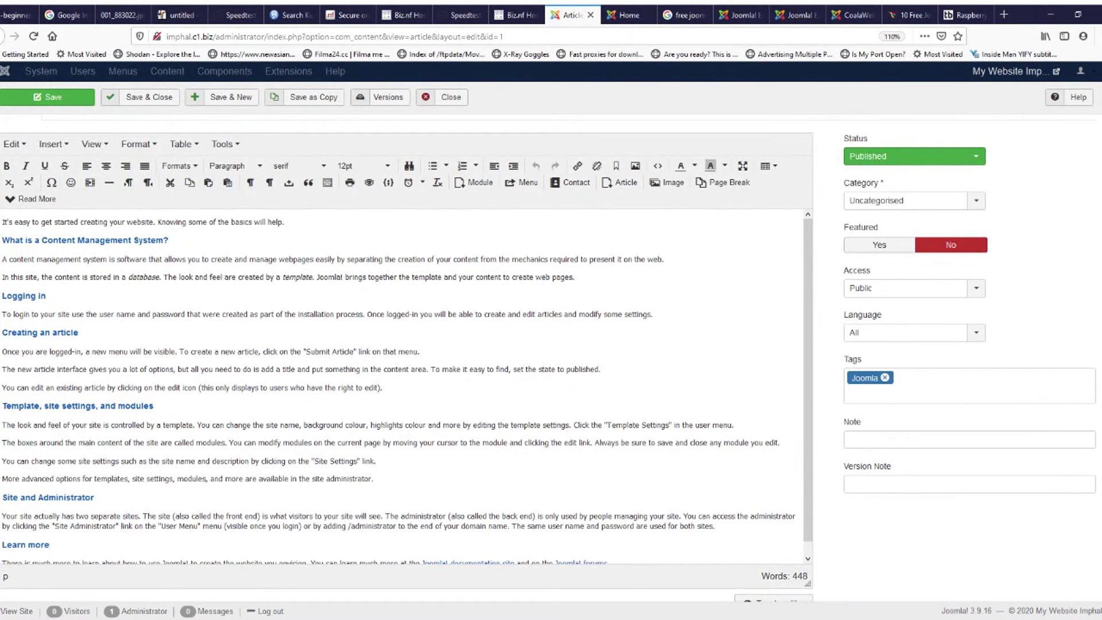
pyautogui.moveTo(2, 241); pyautogui.dragTo(169, 240)
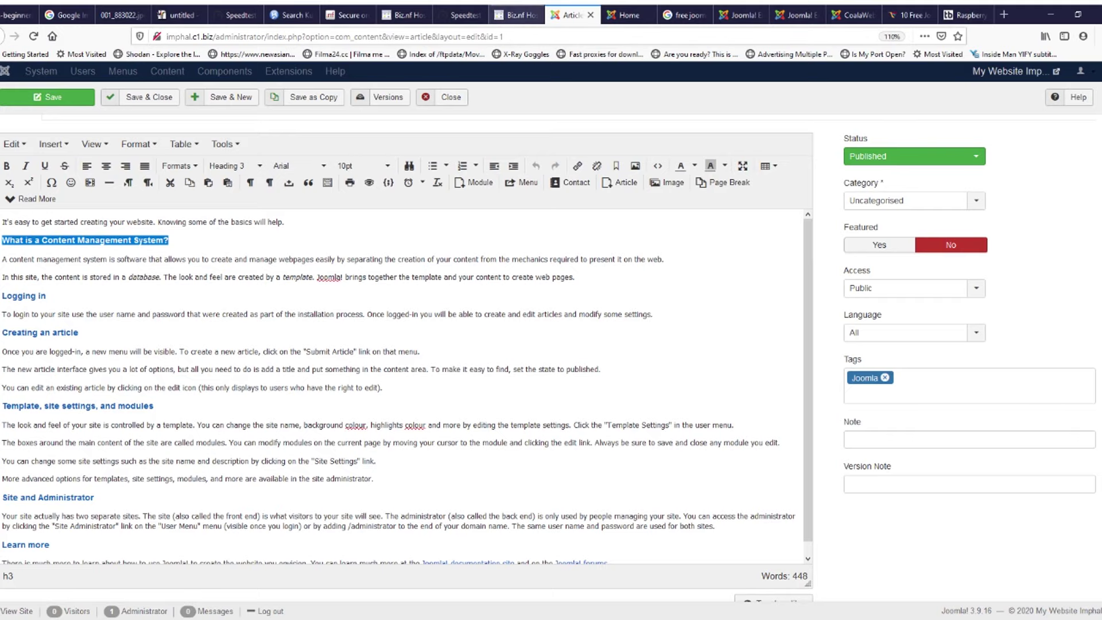
pyautogui.click(516, 15)
pyautogui.click(626, 14)
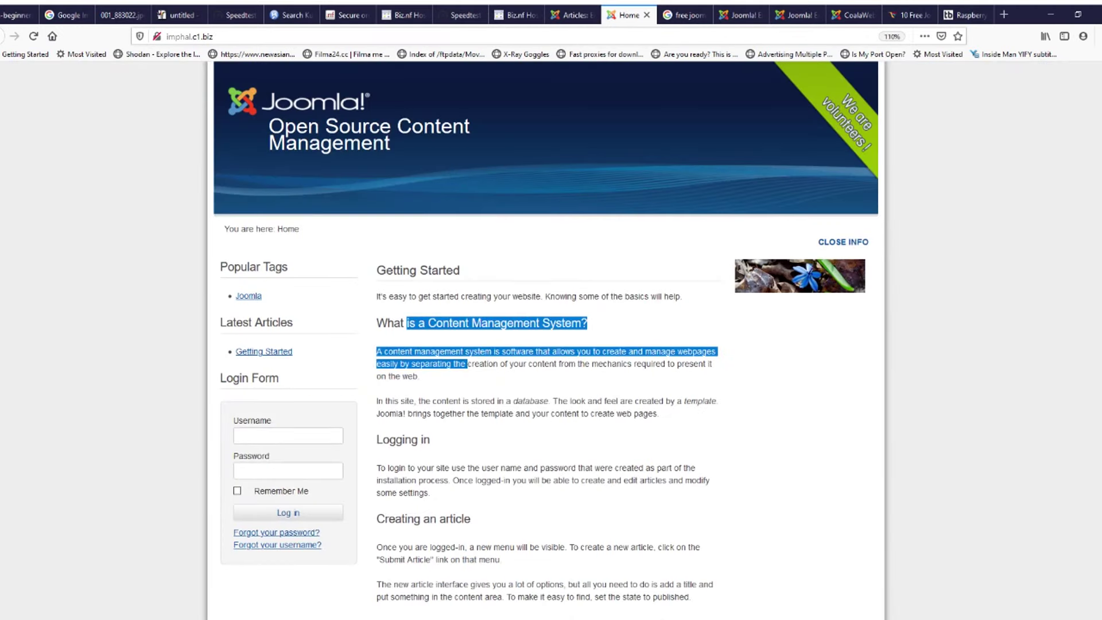
pyautogui.click(516, 339)
pyautogui.moveTo(376, 323); pyautogui.dragTo(589, 322)
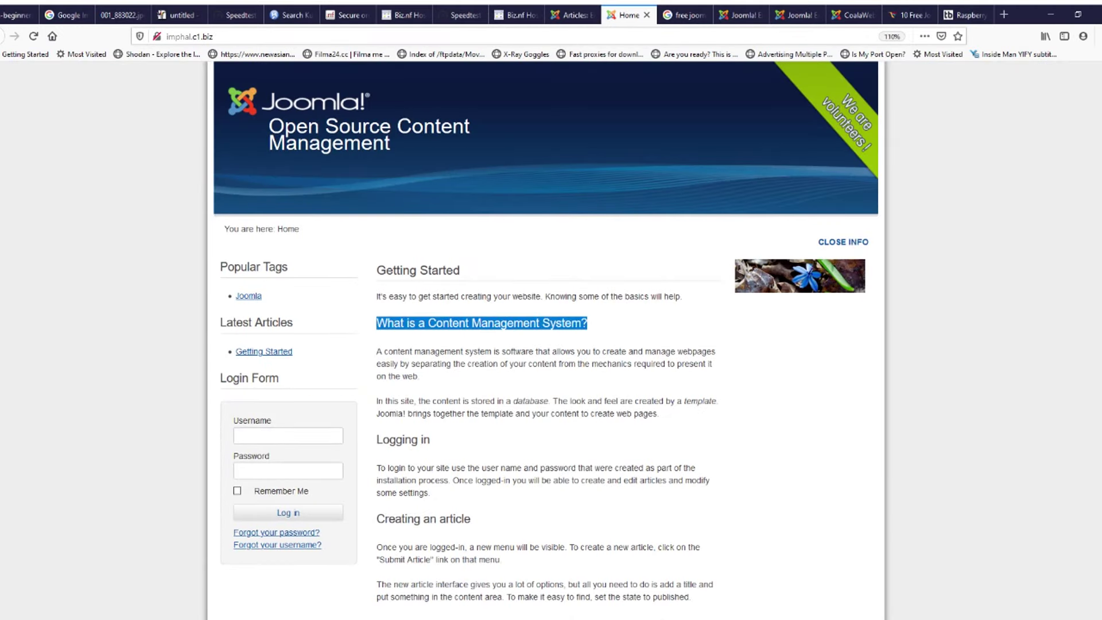
pyautogui.click(684, 15)
pyautogui.click(740, 15)
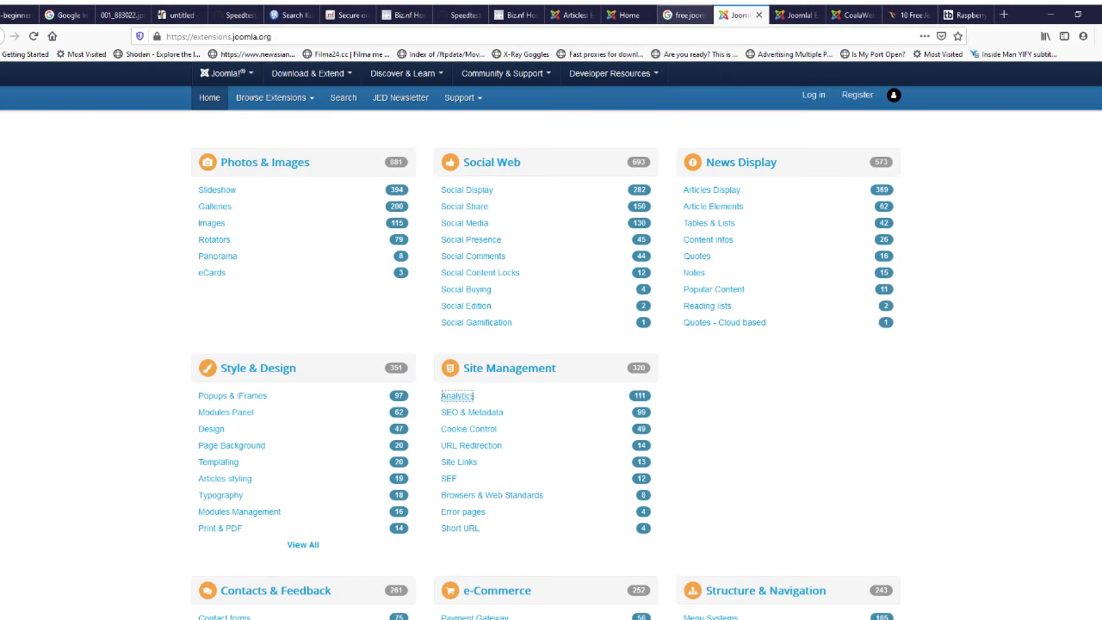
pyautogui.click(628, 15)
# Step: Replace the article's heading text with 'This website is just a test?'
pyautogui.click(571, 15)
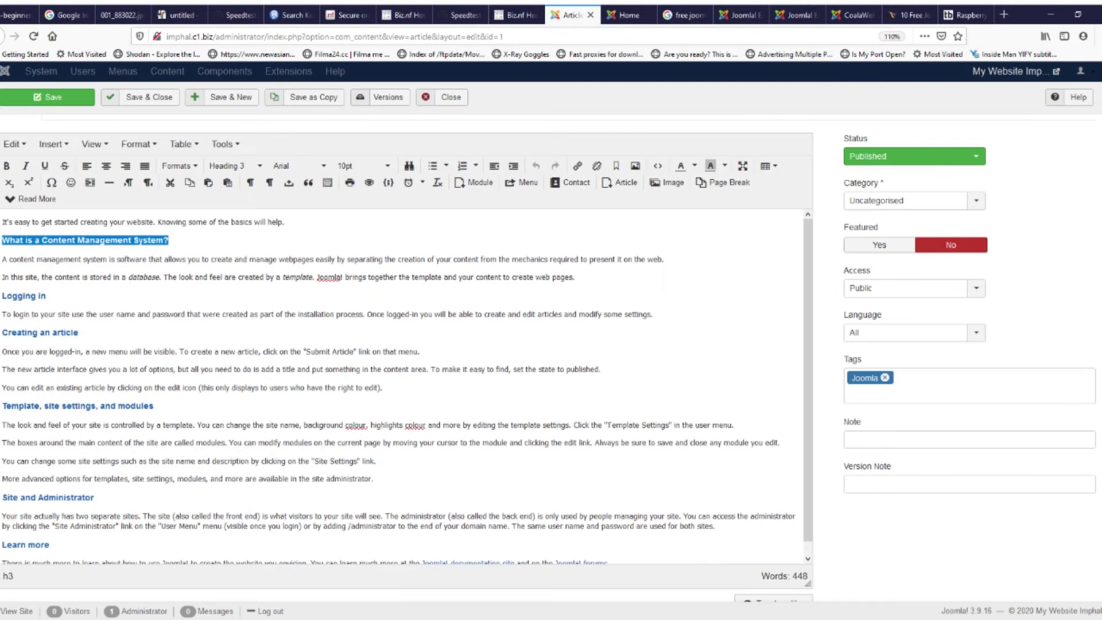
pyautogui.click(156, 240)
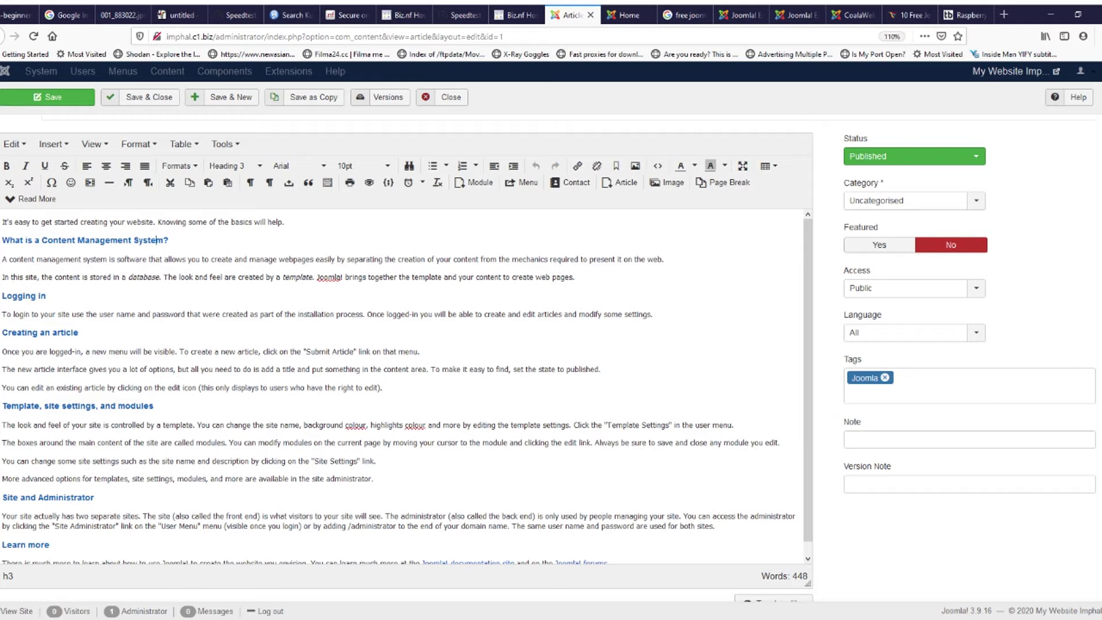
pyautogui.moveTo(2, 240); pyautogui.dragTo(163, 240)
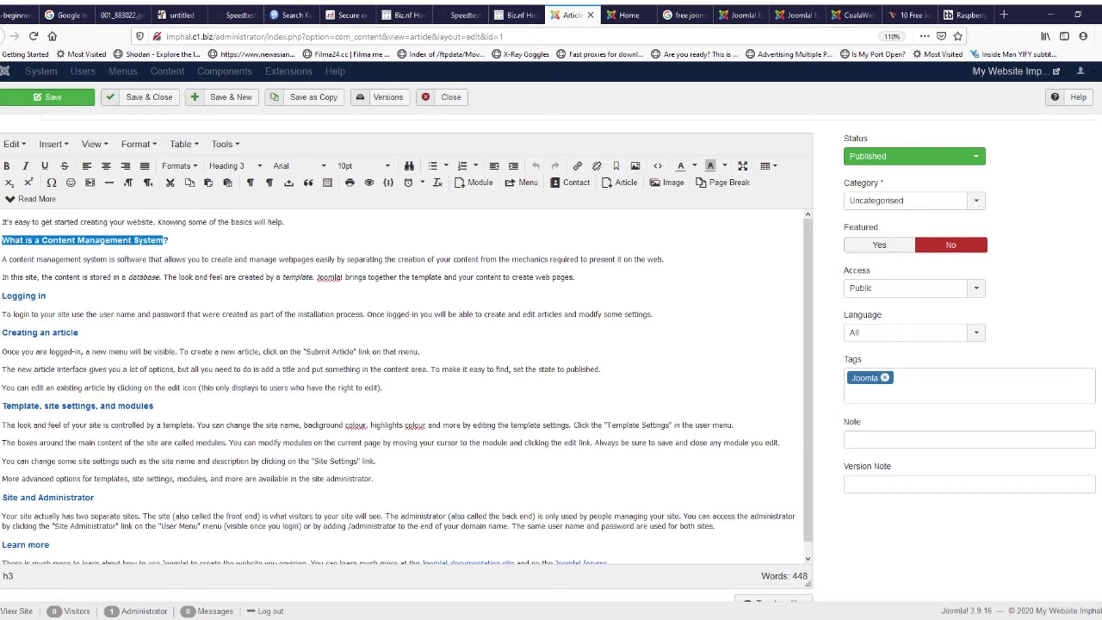
pyautogui.write('is websit')
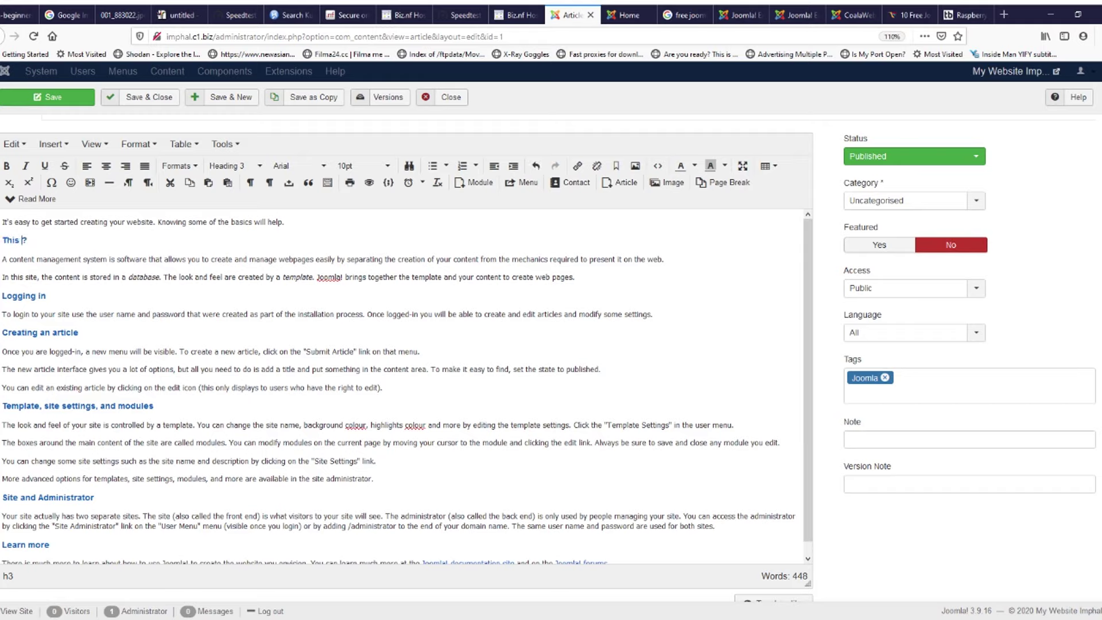
pyautogui.write('e is just a test')
pyautogui.moveTo(7, 241); pyautogui.dragTo(93, 240)
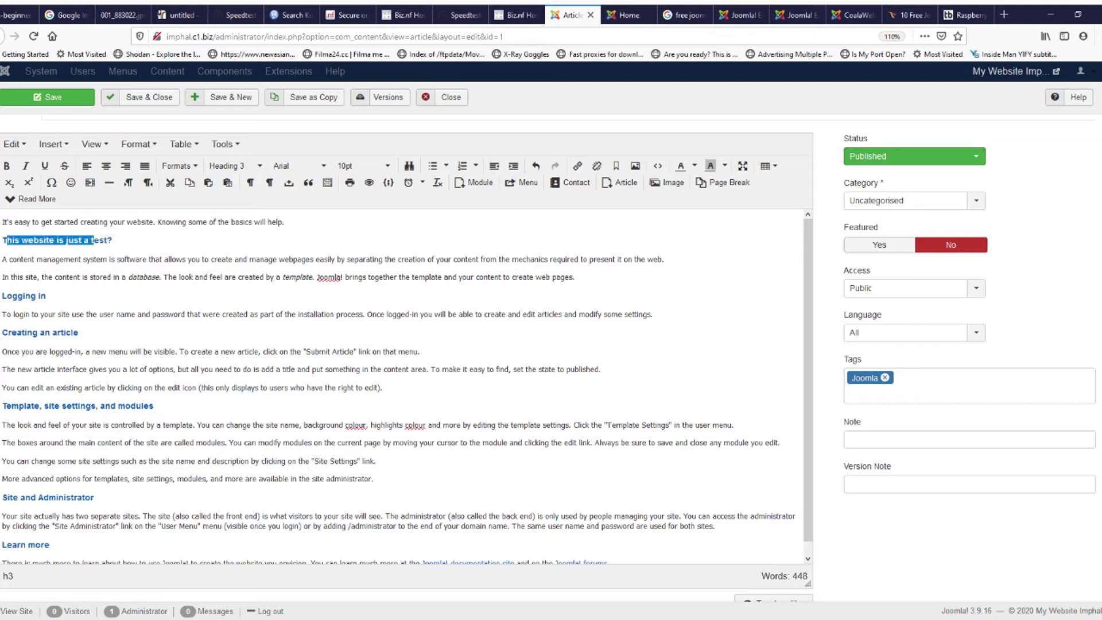
# Step: Recheck the old heading on the live page, then save the edited article
pyautogui.hotkey('ctrl', 'Tab')
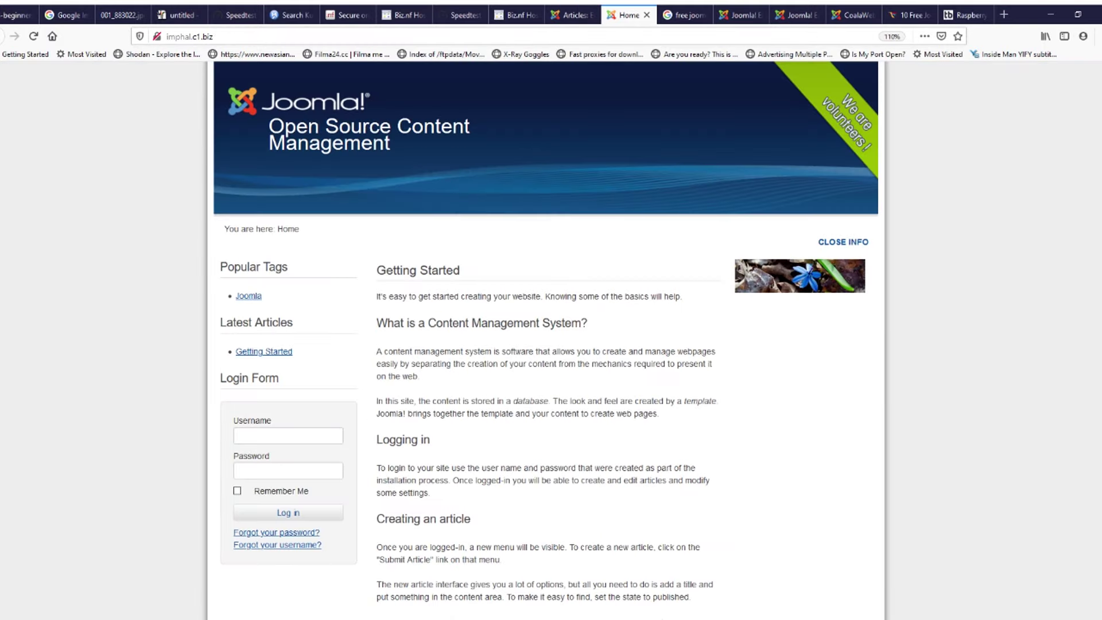
pyautogui.moveTo(376, 323); pyautogui.dragTo(587, 323)
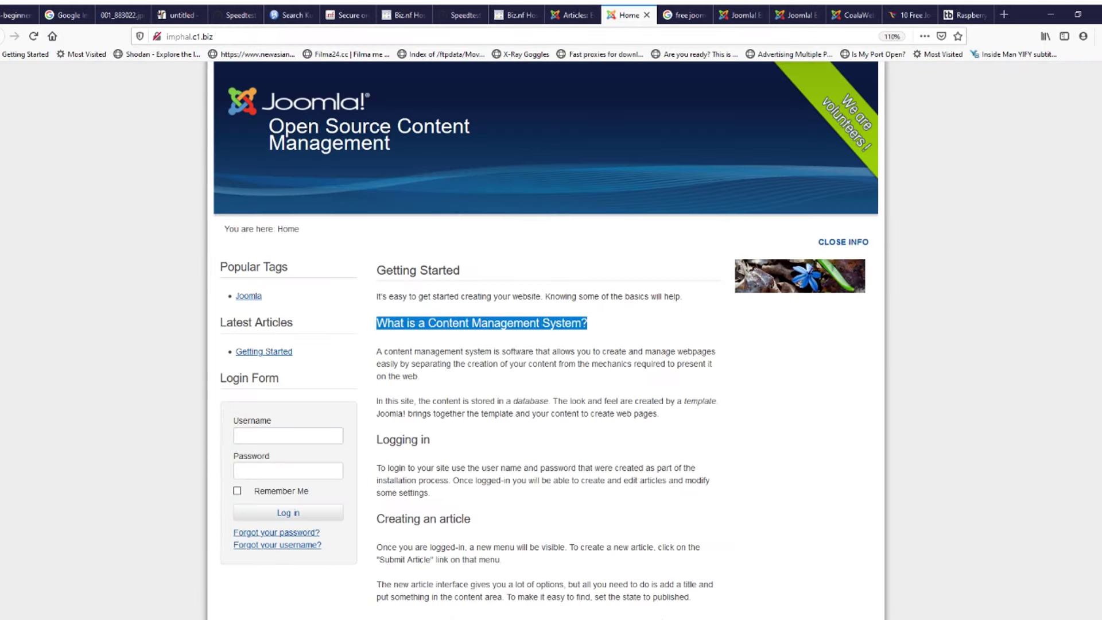
pyautogui.tripleClick(561, 323)
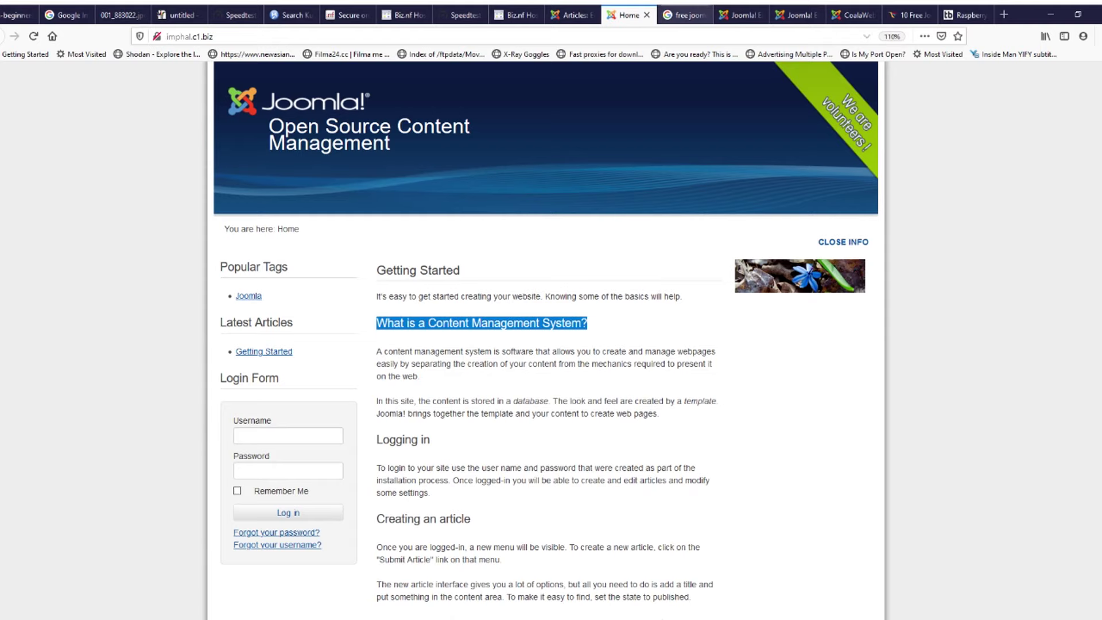
pyautogui.click(740, 14)
pyautogui.click(683, 15)
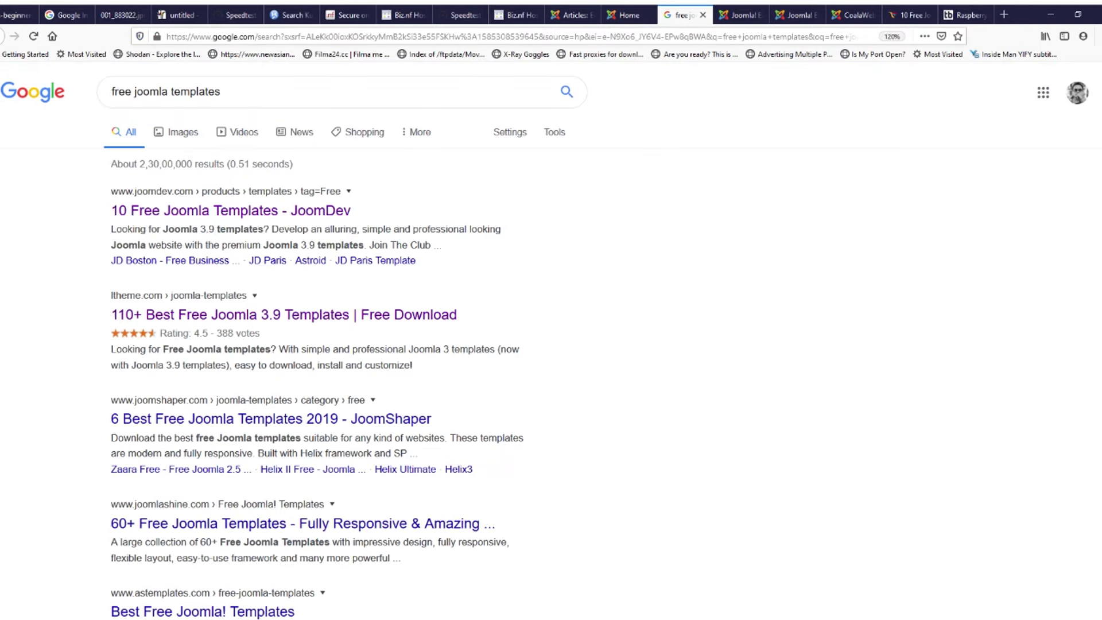
pyautogui.click(628, 15)
pyautogui.click(568, 15)
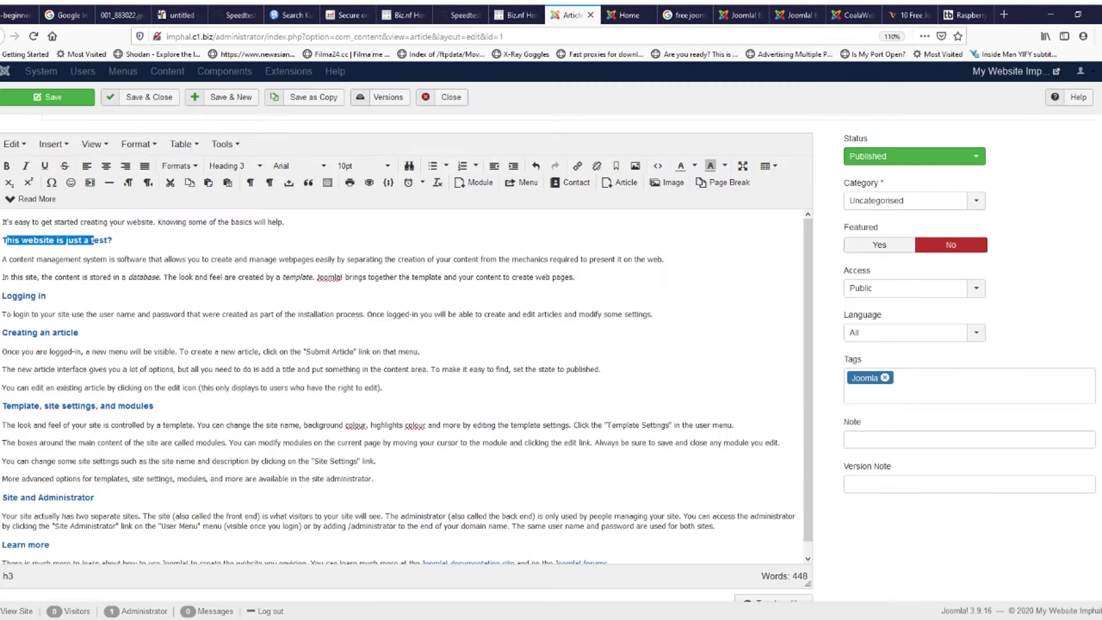
pyautogui.click(189, 260)
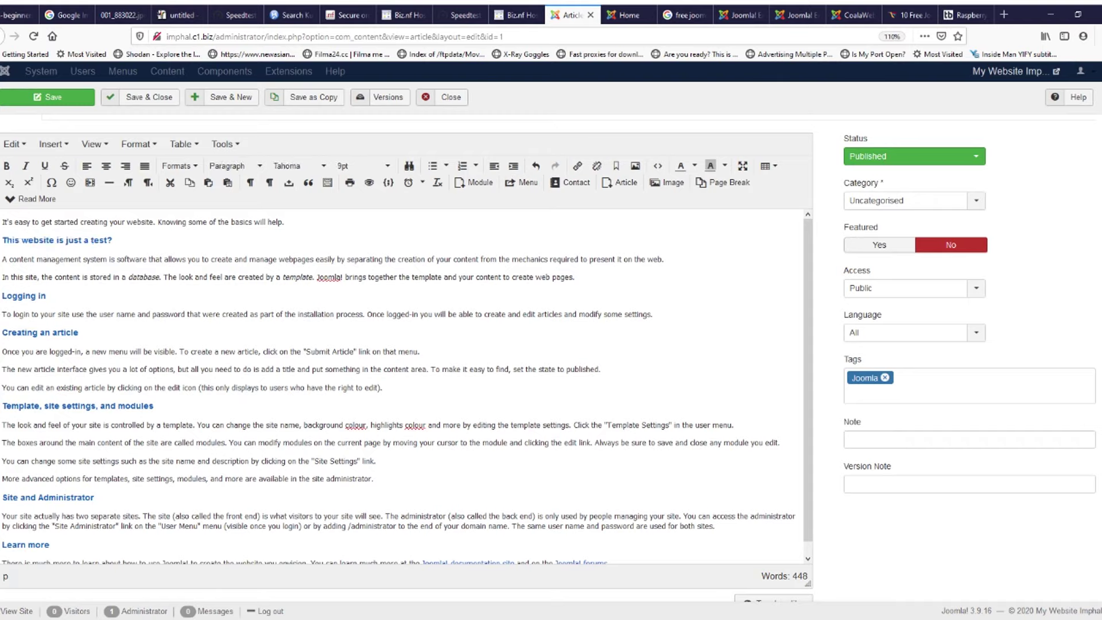
pyautogui.moveTo(6, 240); pyautogui.dragTo(113, 240)
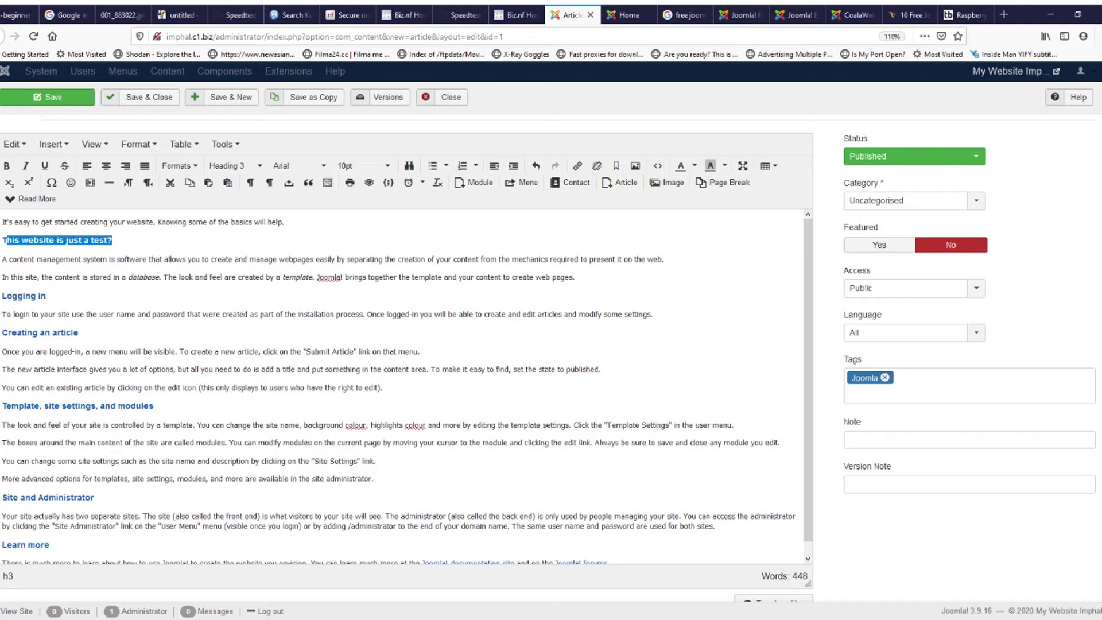
pyautogui.click(48, 97)
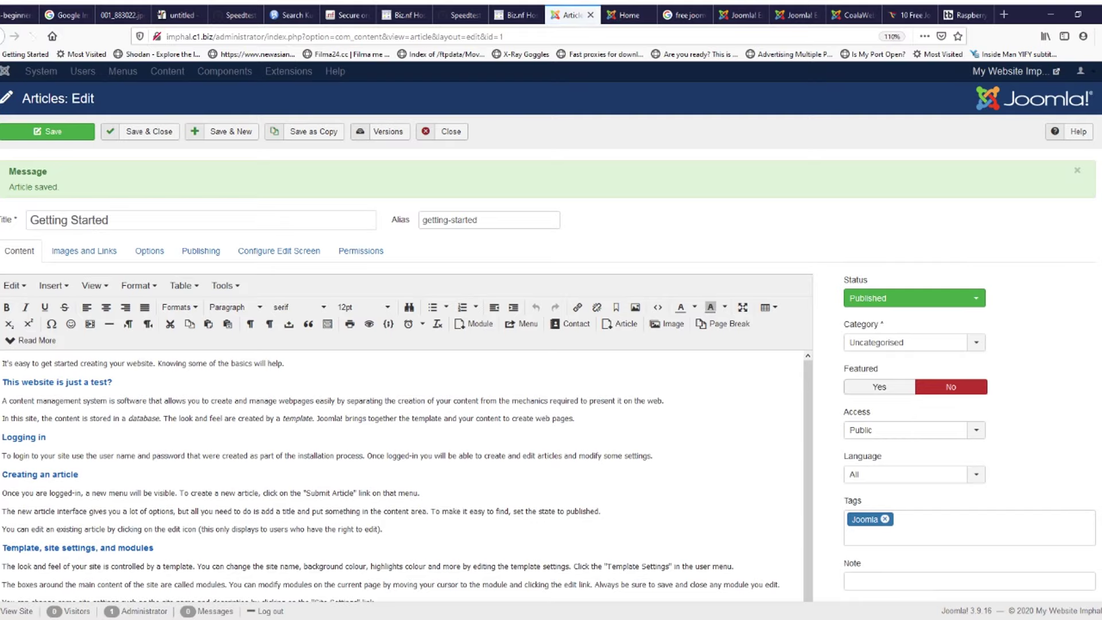
# Step: Note the Article saved message, then reload the live home page
pyautogui.moveTo(22, 187); pyautogui.dragTo(59, 187)
pyautogui.click(519, 15)
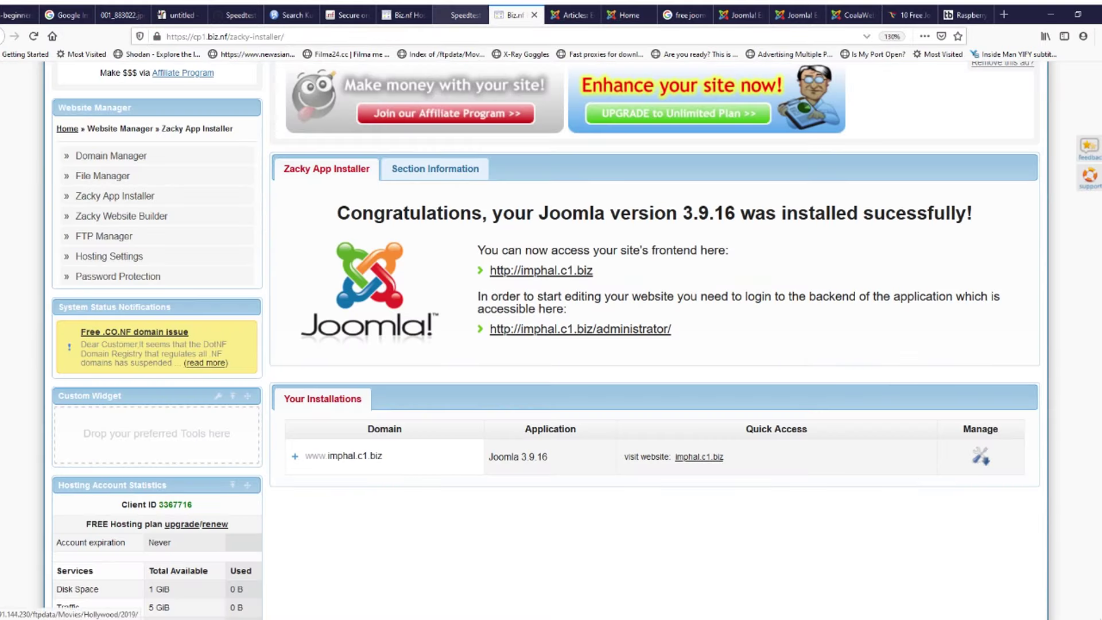
pyautogui.click(462, 14)
pyautogui.click(513, 14)
pyautogui.click(574, 15)
pyautogui.click(627, 15)
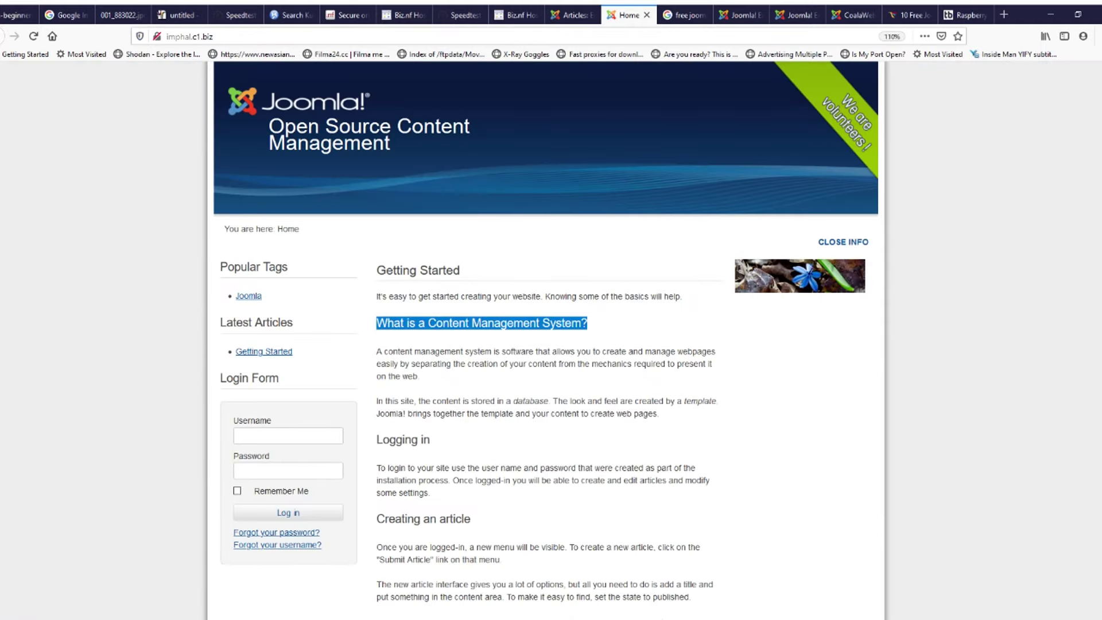
pyautogui.scroll(2, 545, 339)
pyautogui.press('F5')
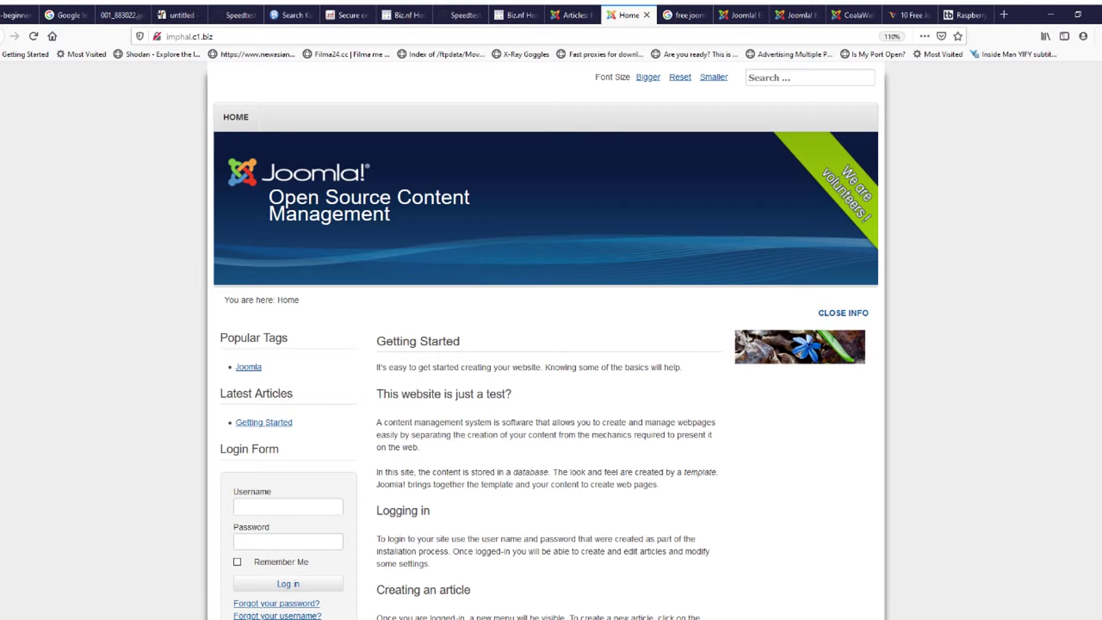
# Step: Verify the live page shows 'This website is just a test?', then close the article editor
pyautogui.moveTo(376, 393); pyautogui.dragTo(511, 394)
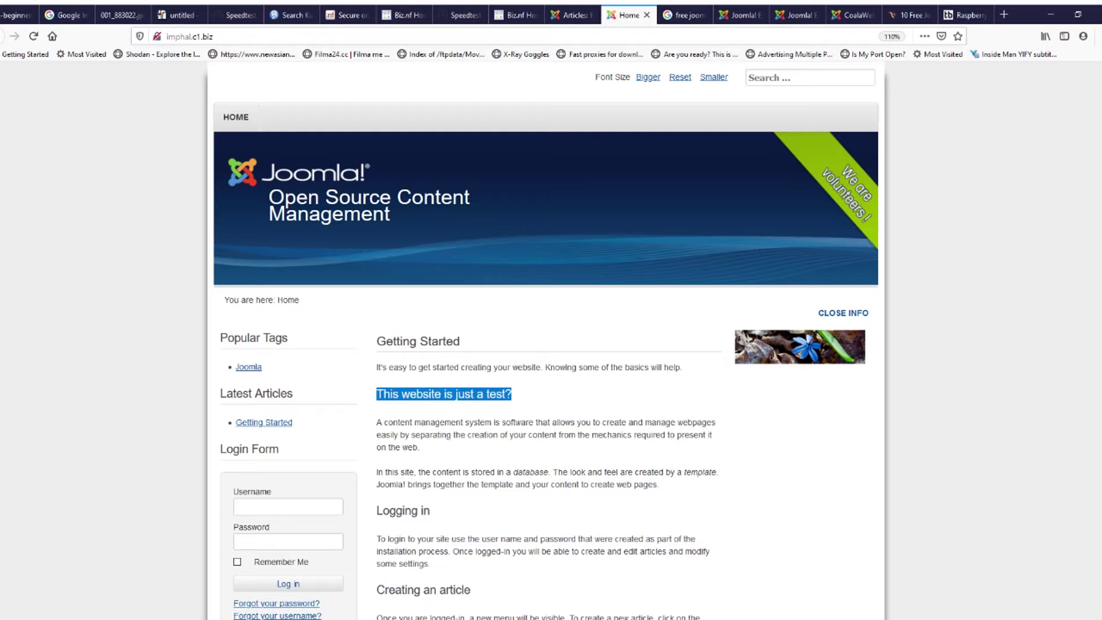
pyautogui.tripleClick(444, 394)
pyautogui.hotkey('ctrl', 'pageup')
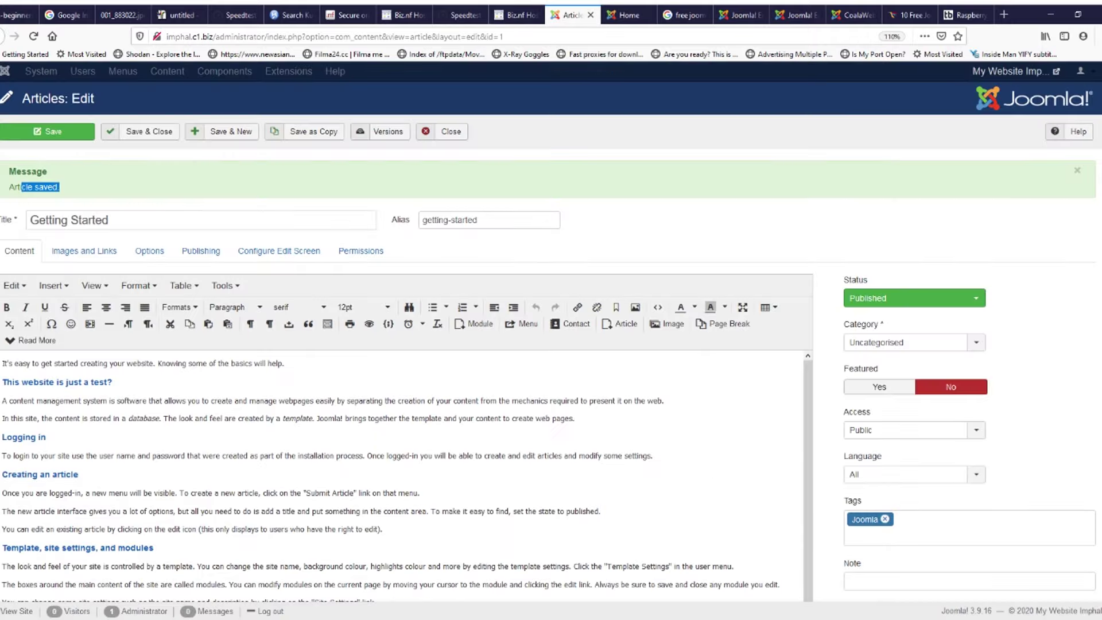
pyautogui.scroll(-5, 402, 402)
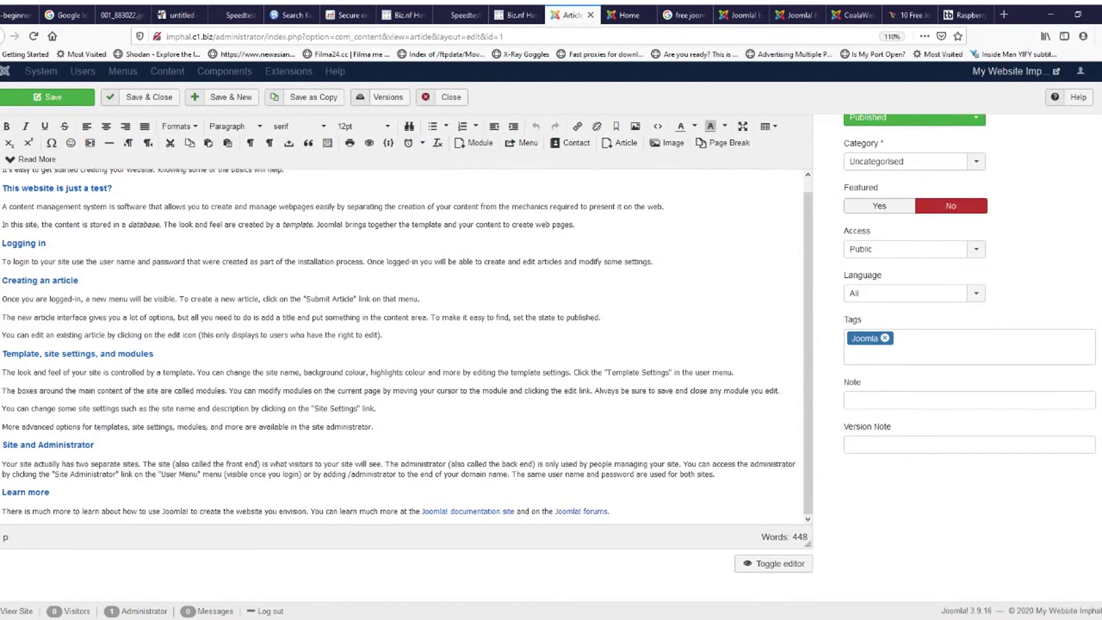
pyautogui.hotkey('ctrl', 'pagedown')
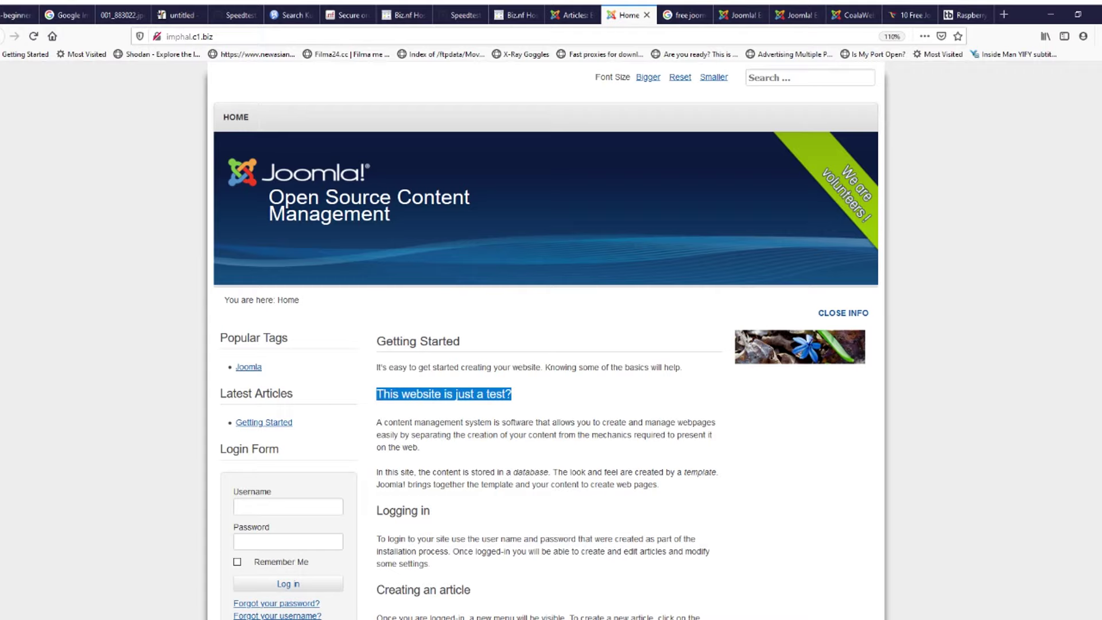
pyautogui.click(236, 117)
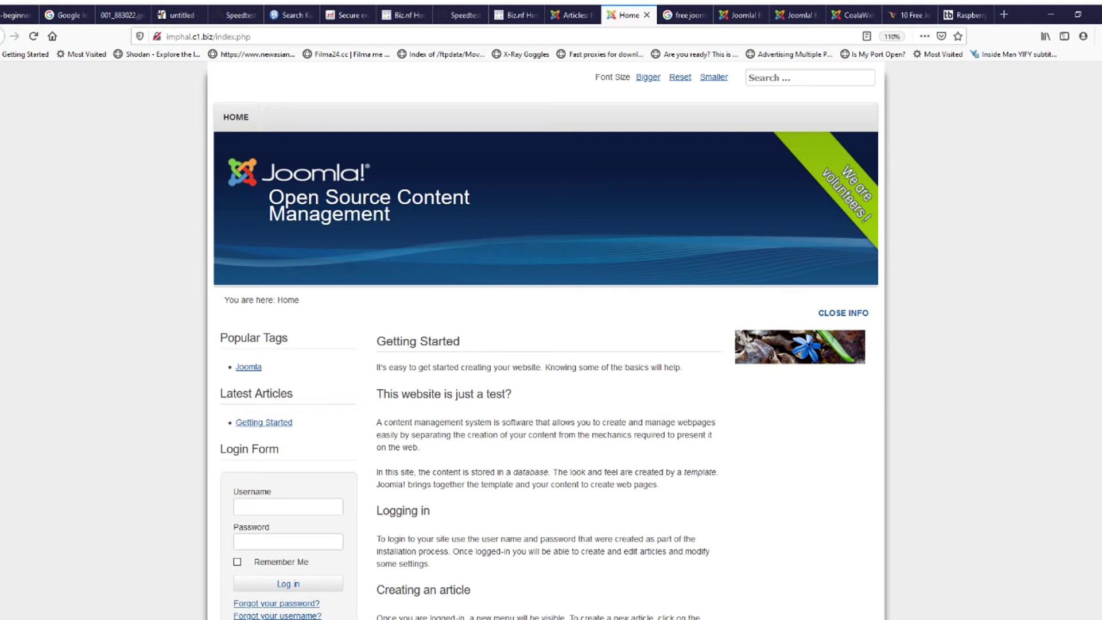
pyautogui.click(571, 15)
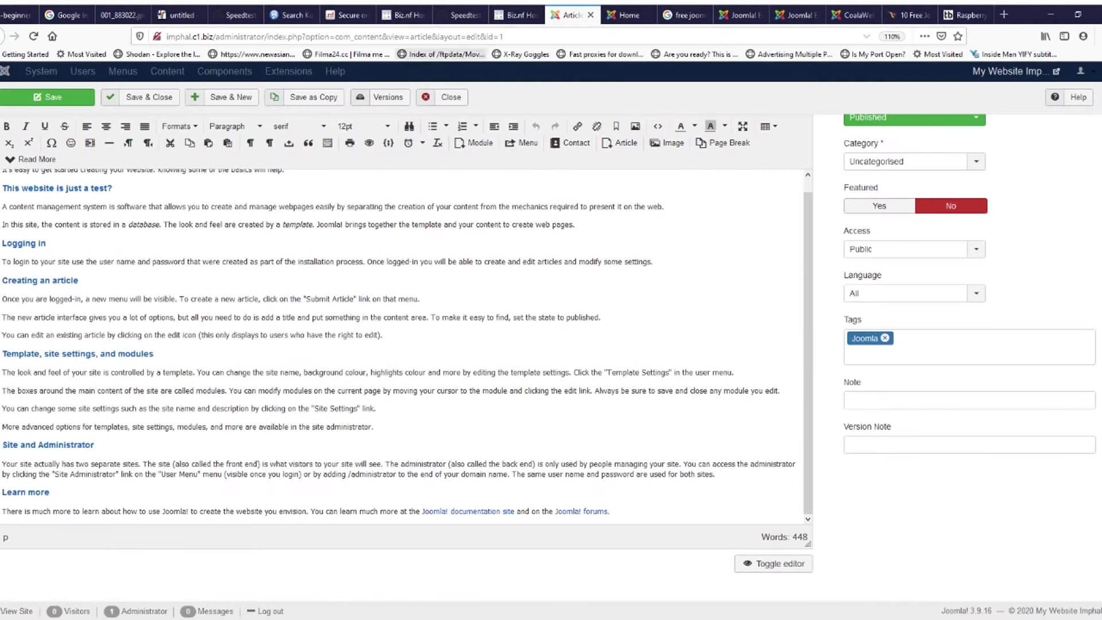
pyautogui.click(123, 71)
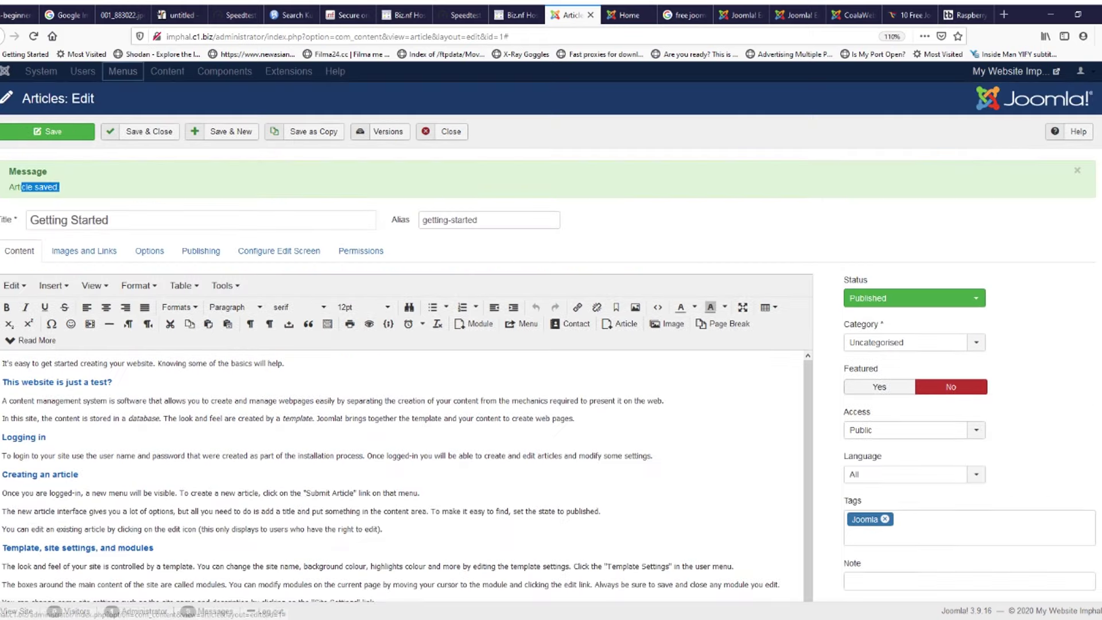
pyautogui.click(442, 131)
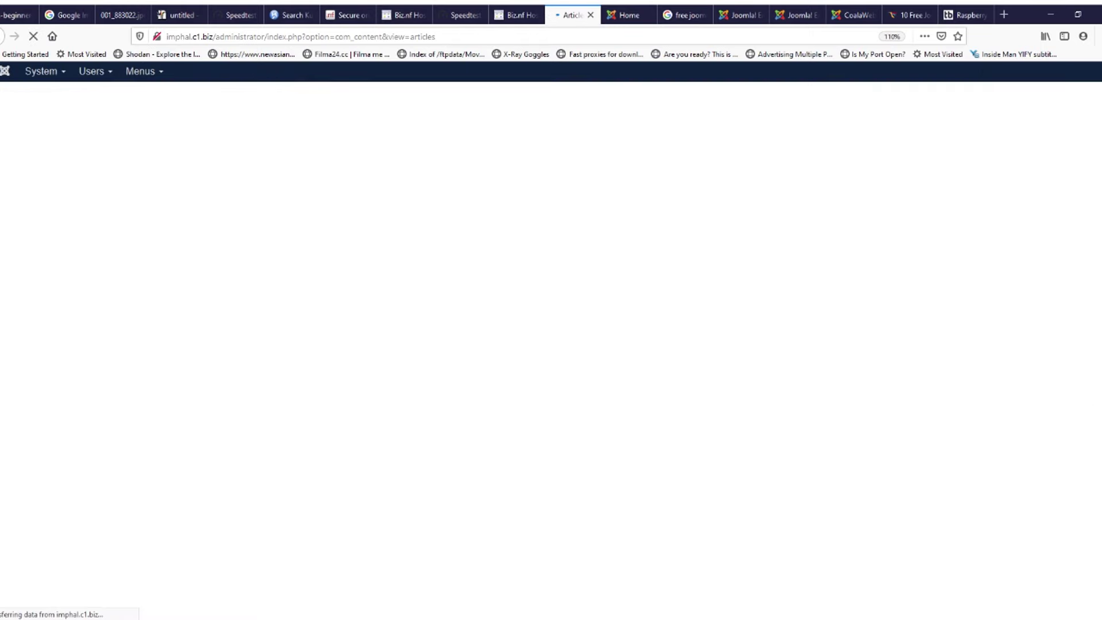
# Step: Open Menus > All Menu Items, enlarge the page and check Home's Public access level
pyautogui.click(141, 71)
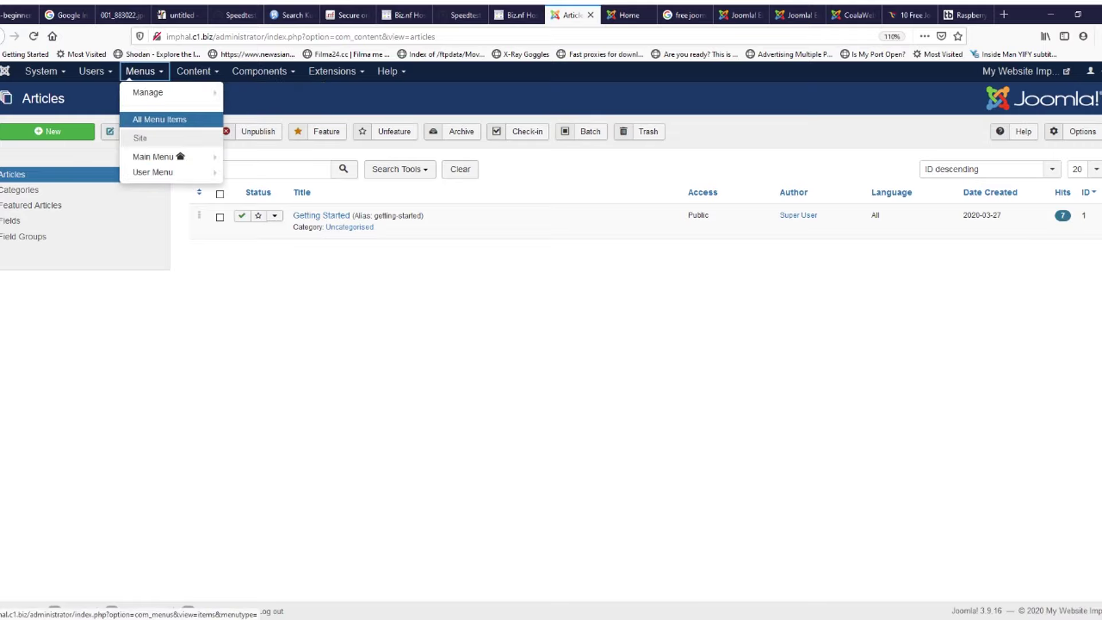
pyautogui.click(160, 119)
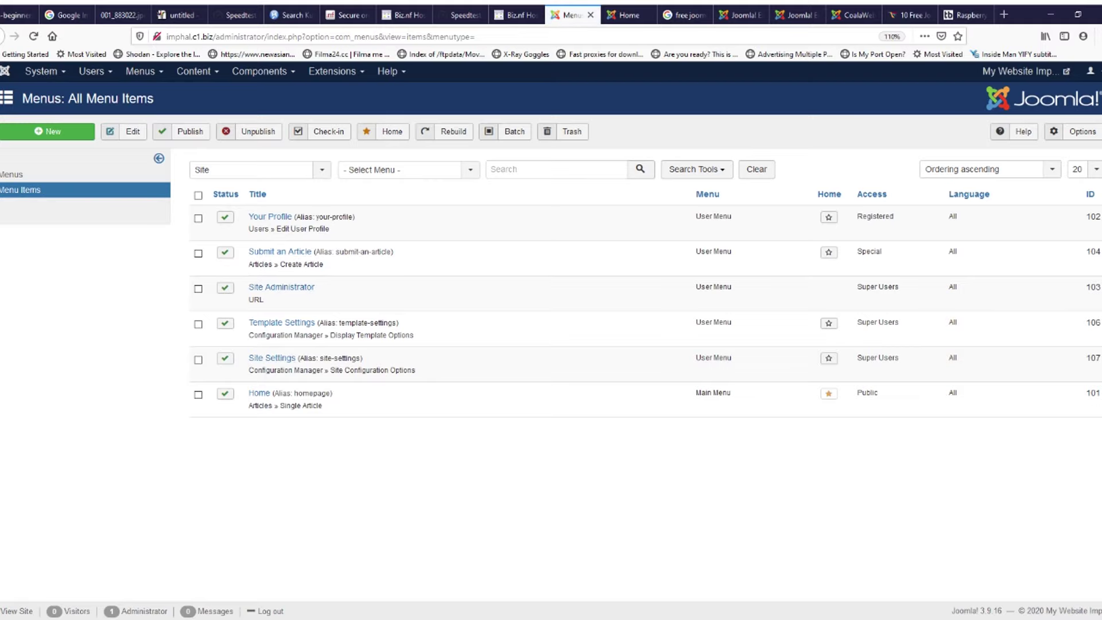
pyautogui.click(629, 15)
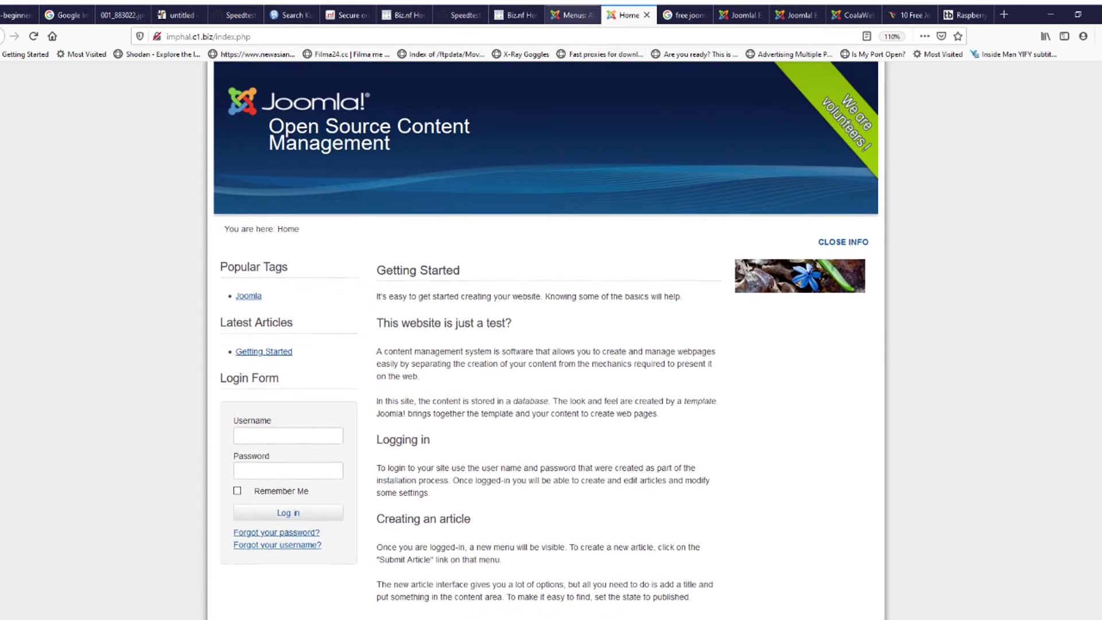
pyautogui.click(565, 15)
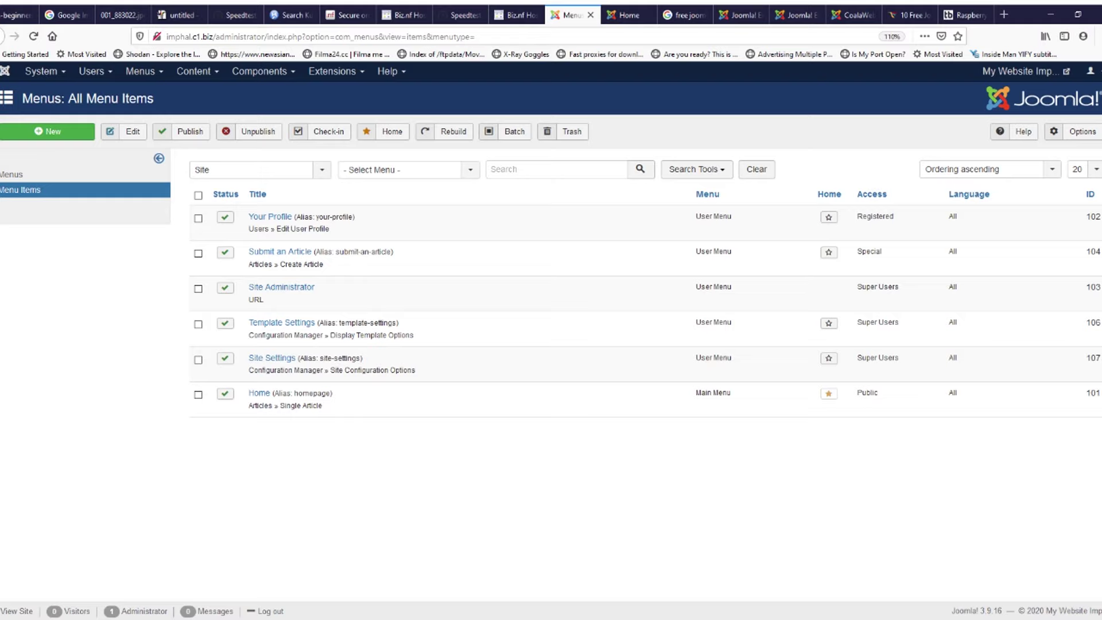
pyautogui.hotkey('ctrl', '+')
pyautogui.hotkey('ctrl', '+')
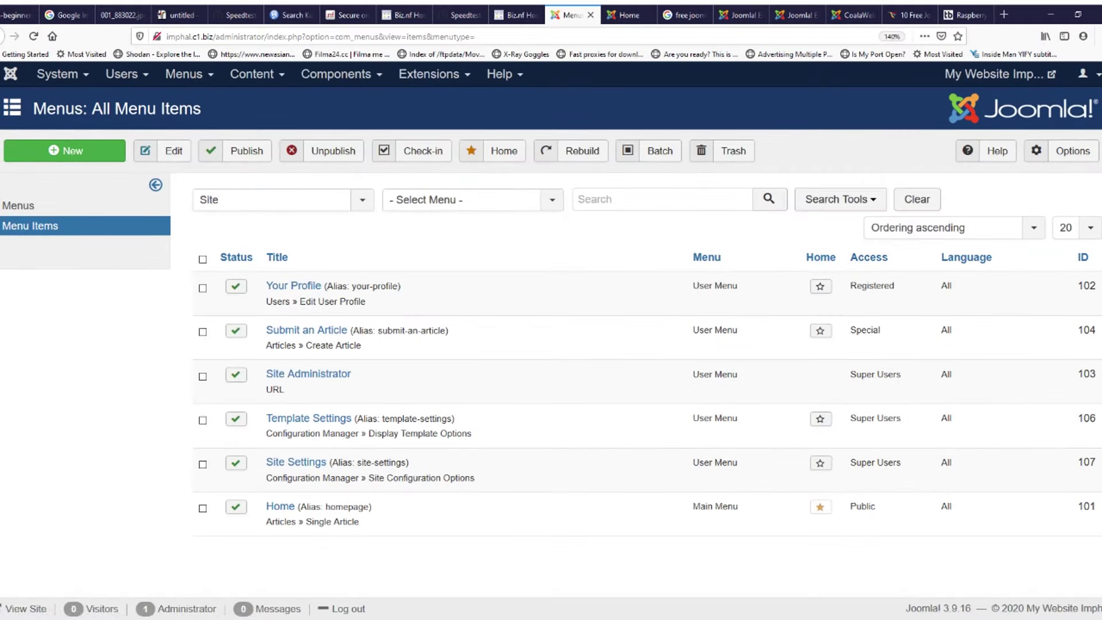
pyautogui.doubleClick(862, 506)
pyautogui.click(871, 509)
# Step: Compare the front page against Your Profile's Registered access level
pyautogui.click(628, 15)
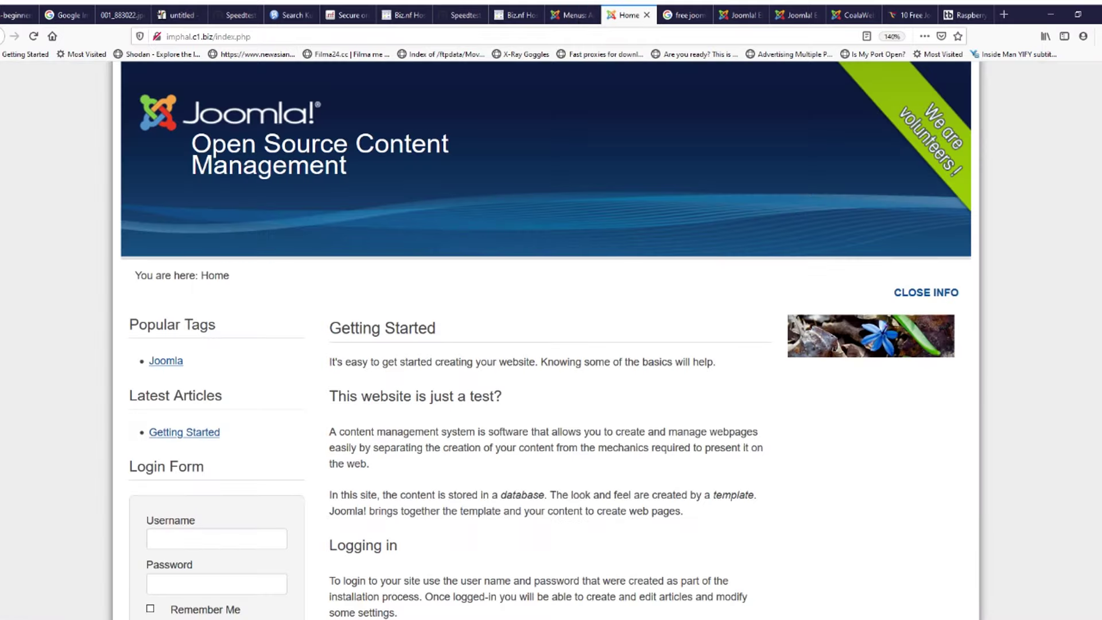
pyautogui.scroll(-2, 545, 340)
pyautogui.hotkey('ctrl', '-')
pyautogui.hotkey('ctrl', '-')
pyautogui.hotkey('ctrl', '-')
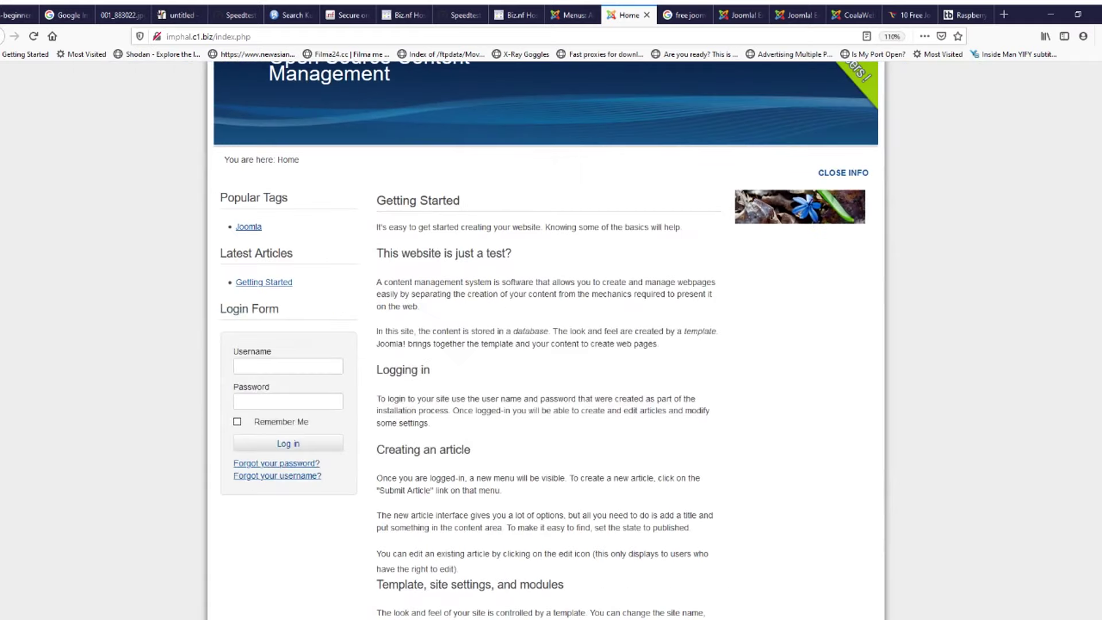
pyautogui.scroll(3, 545, 340)
pyautogui.click(571, 15)
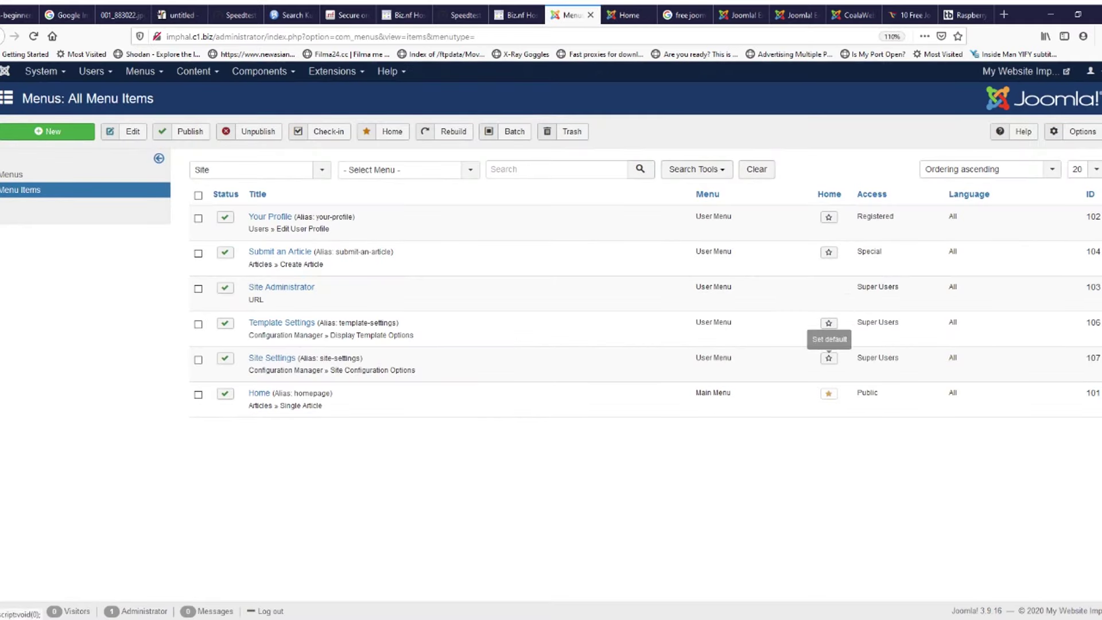
pyautogui.doubleClick(875, 216)
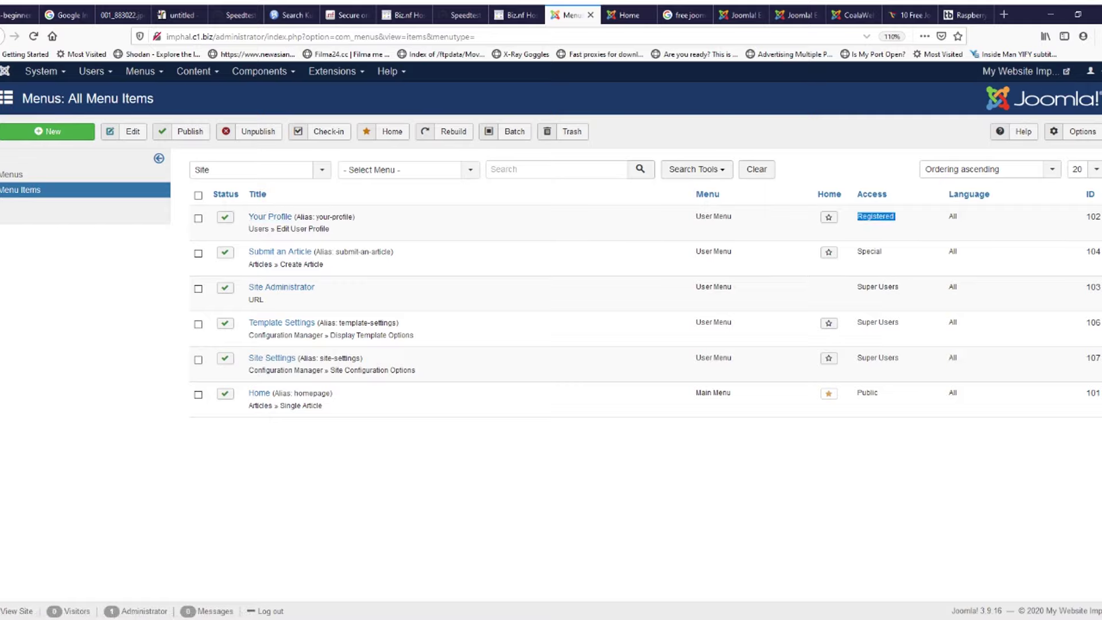
pyautogui.click(628, 15)
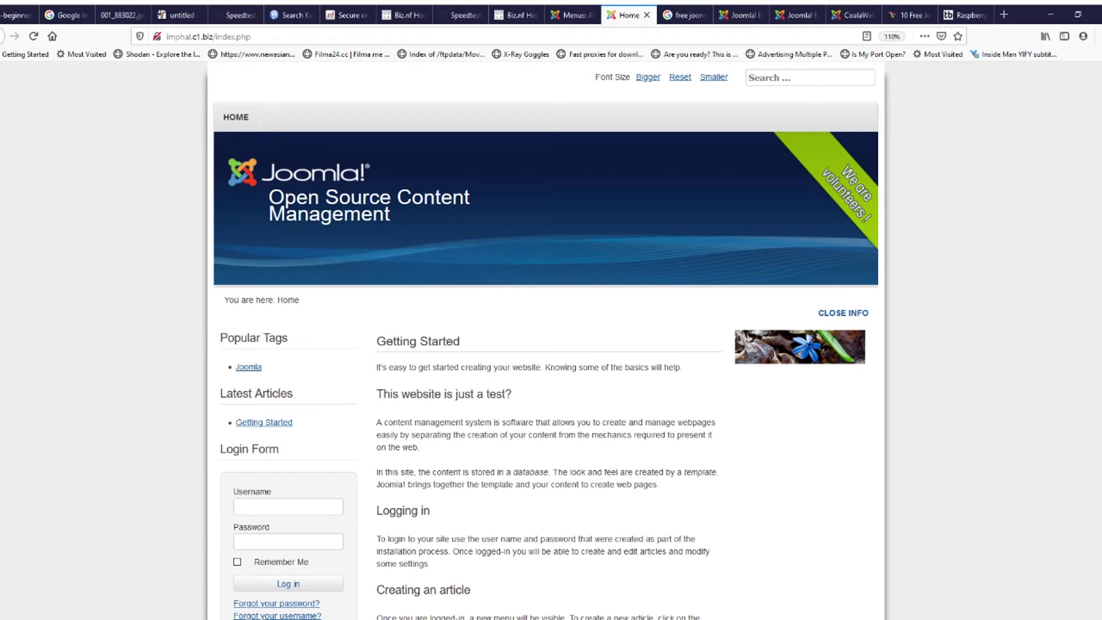
pyautogui.scroll(-3, 276, 465)
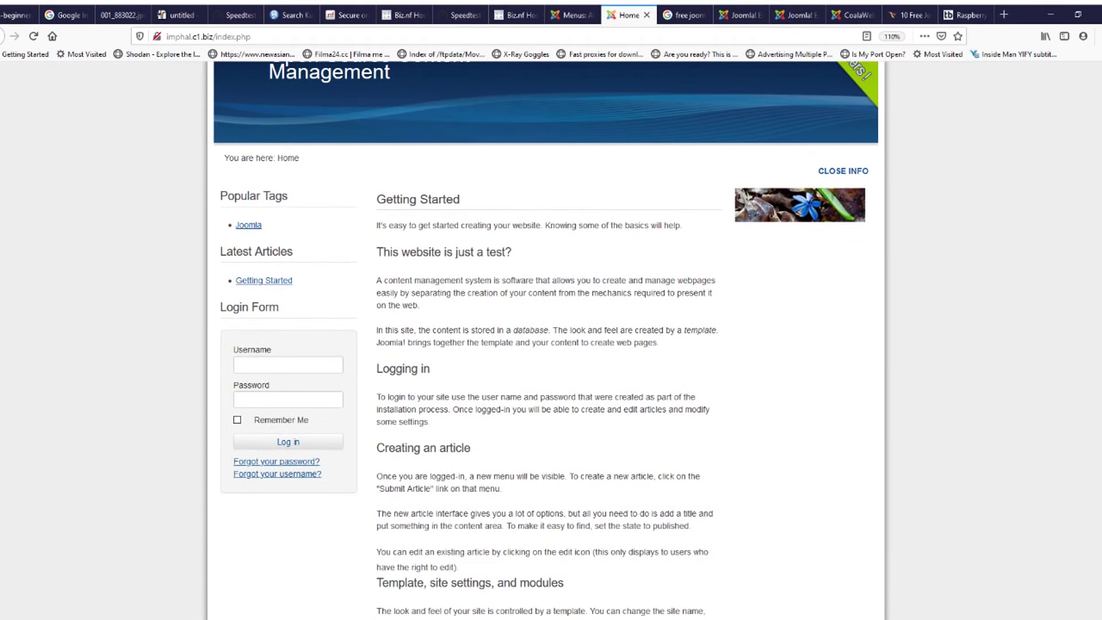
pyautogui.scroll(3, 545, 339)
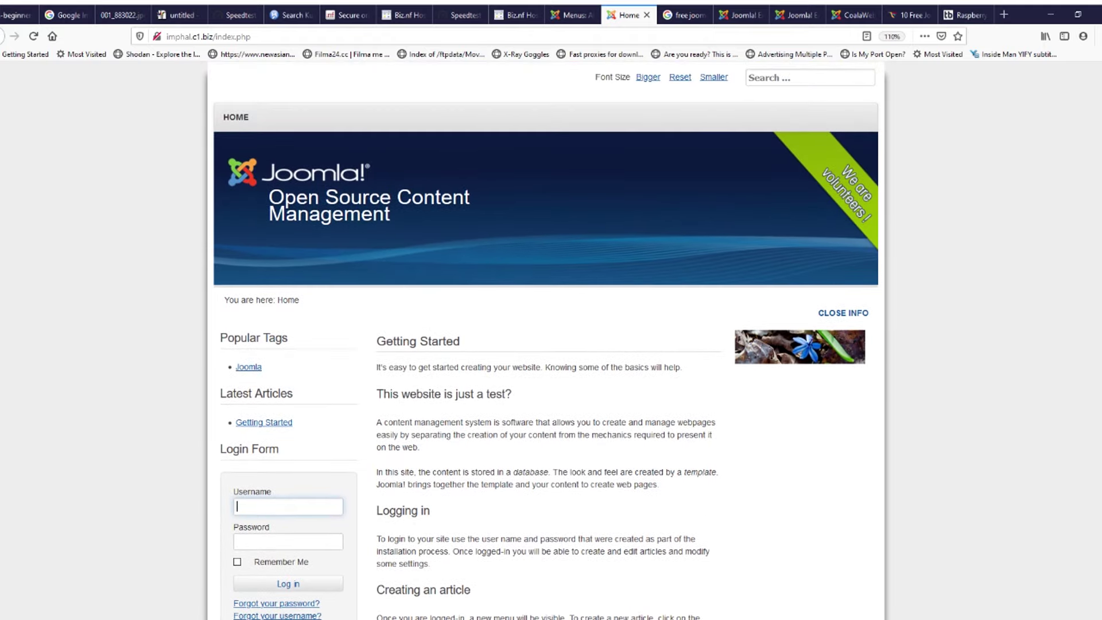
pyautogui.click(571, 15)
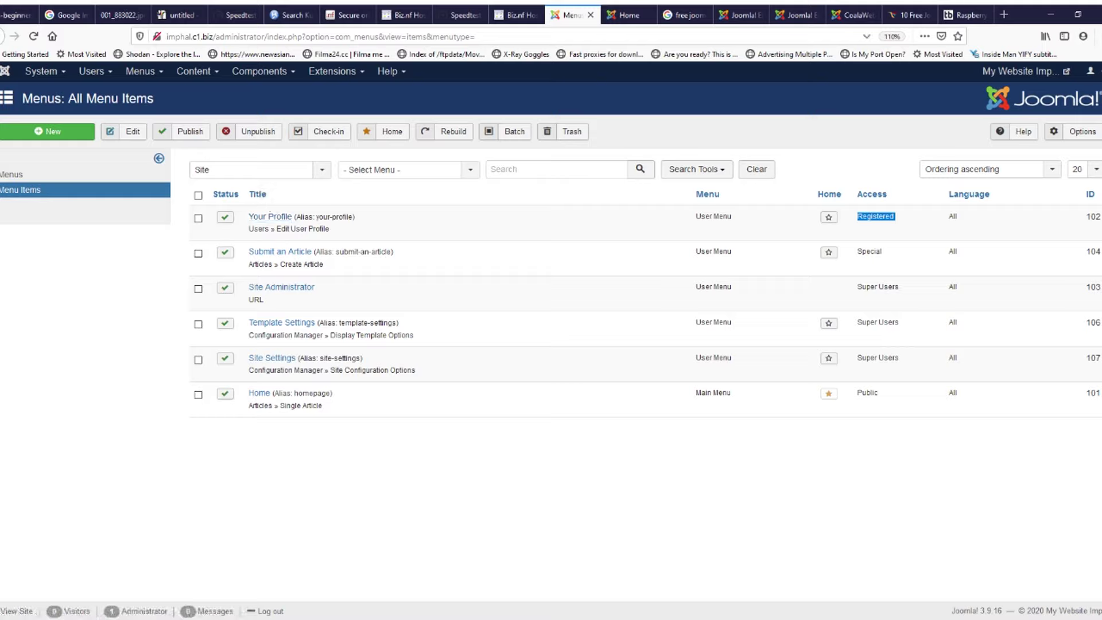
# Step: Check Site Settings' Super Users access level, then browse the Users and System menus
pyautogui.click(625, 15)
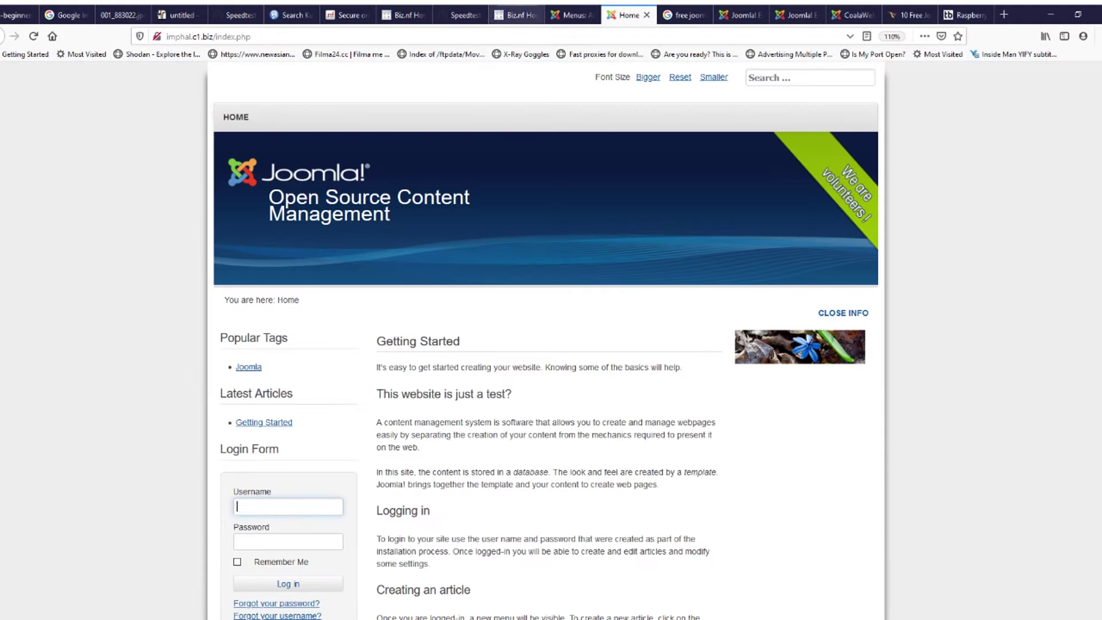
pyautogui.click(570, 16)
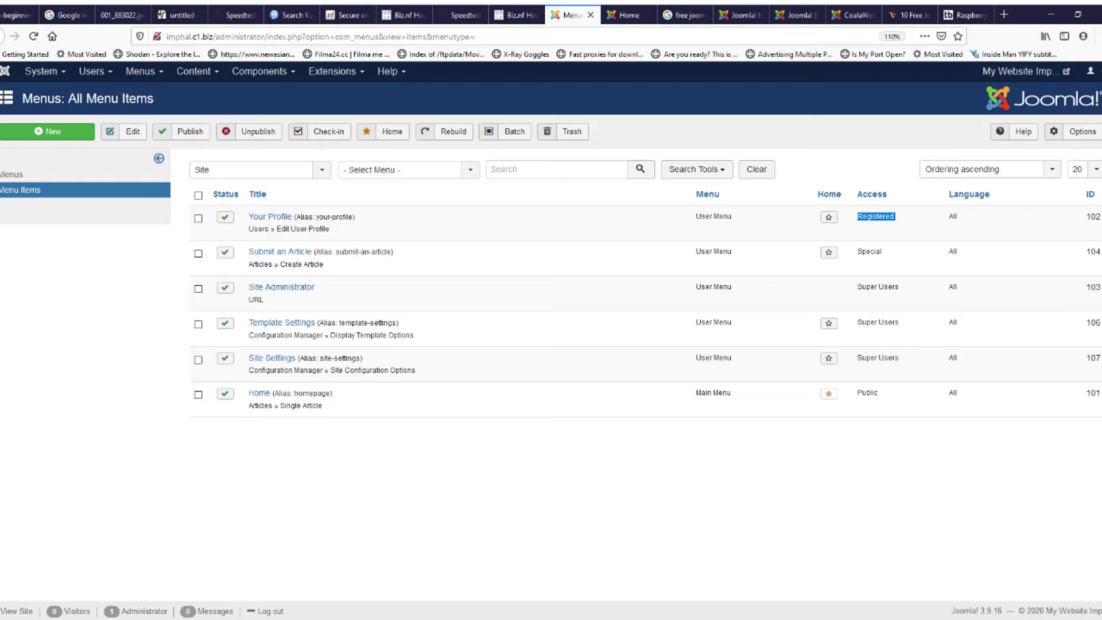
pyautogui.tripleClick(868, 358)
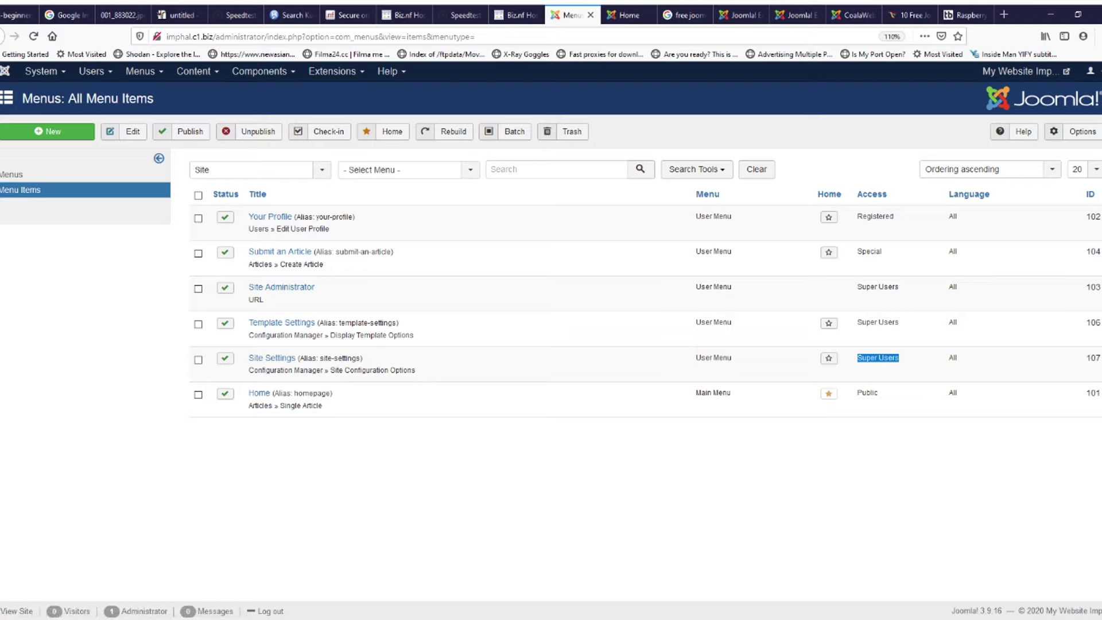
pyautogui.click(92, 71)
pyautogui.click(93, 71)
pyautogui.click(93, 71)
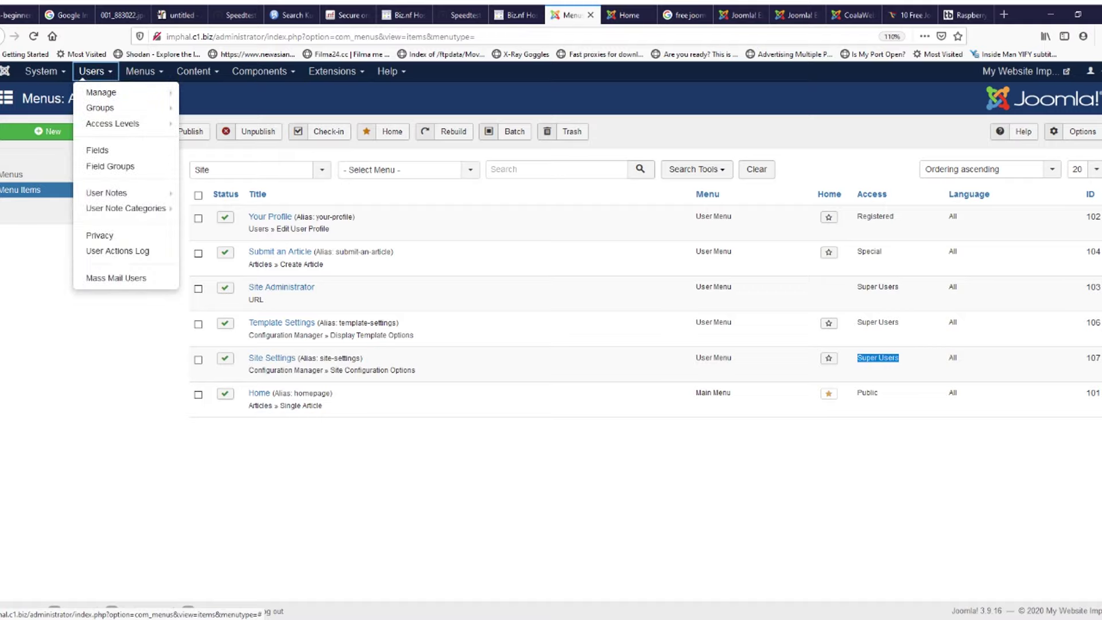
pyautogui.click(45, 71)
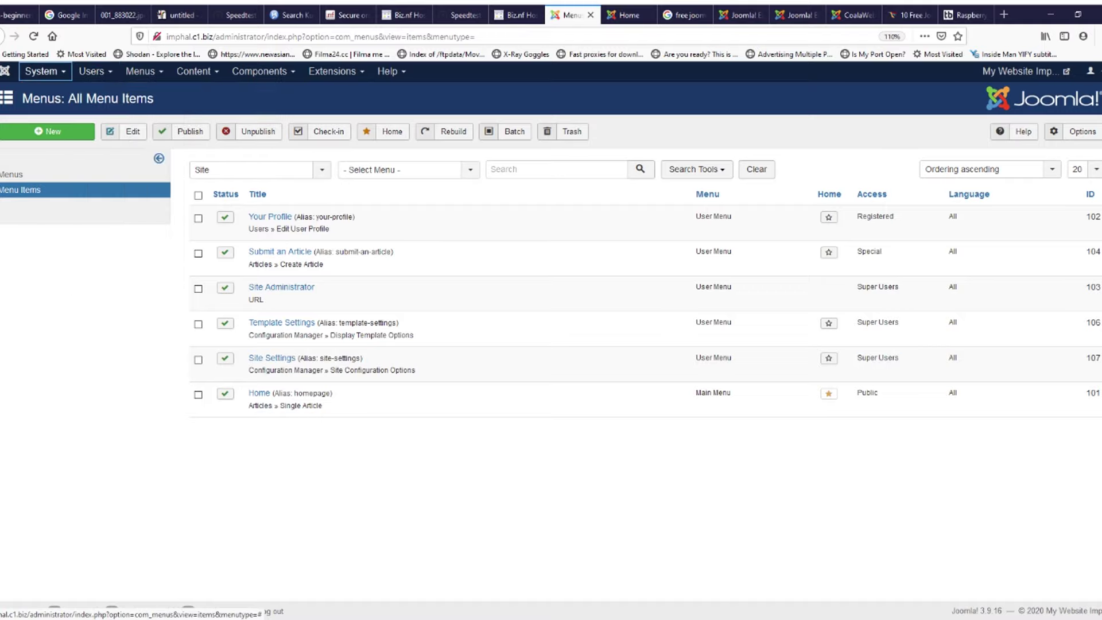
pyautogui.click(45, 72)
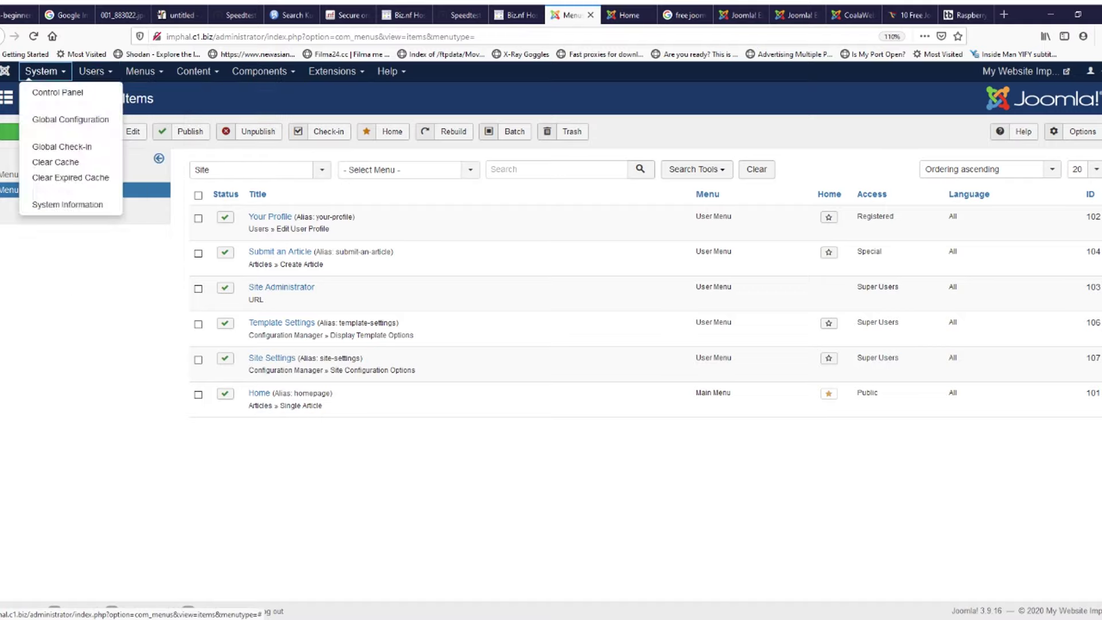
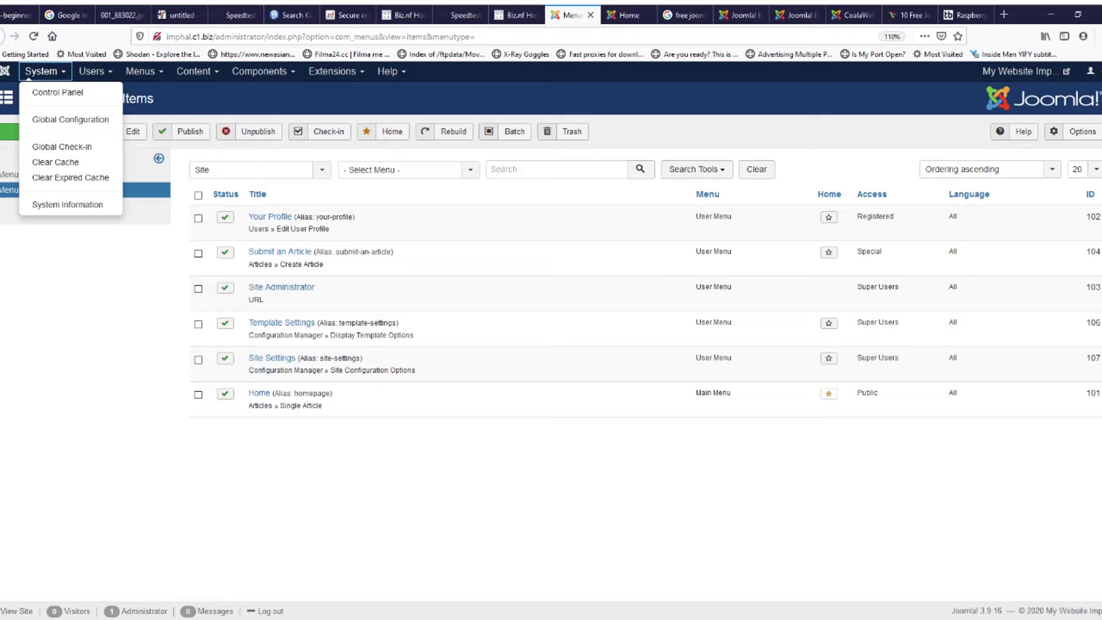
# Step: Open a new Firefox tab next to the Joomla Menus: All Menu Items page
pyautogui.click(1003, 14)
# Step: Load manipur.gov.in, then search Google for 'wordpress' in a new tab and skim the results
pyautogui.write('manipur.gov.in/')
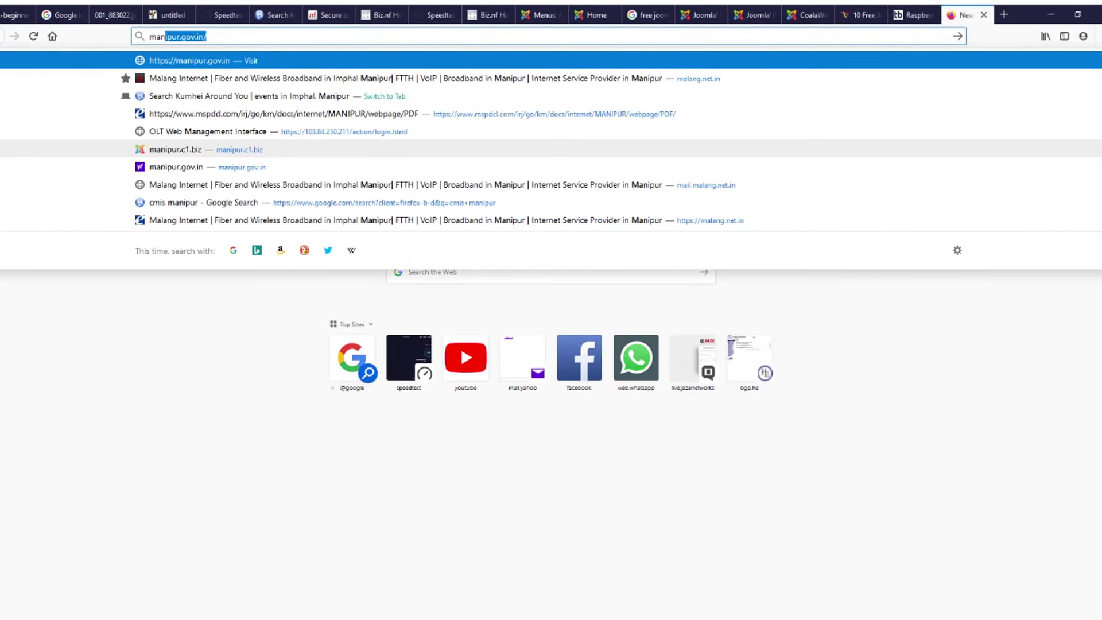
pyautogui.press('Return')
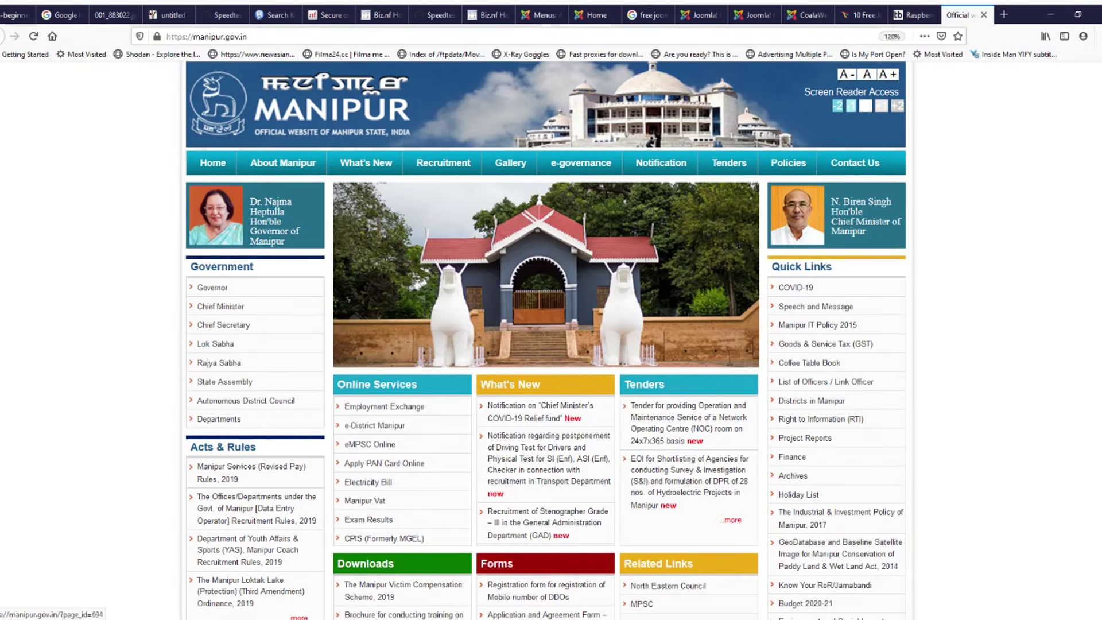
pyautogui.click(1004, 15)
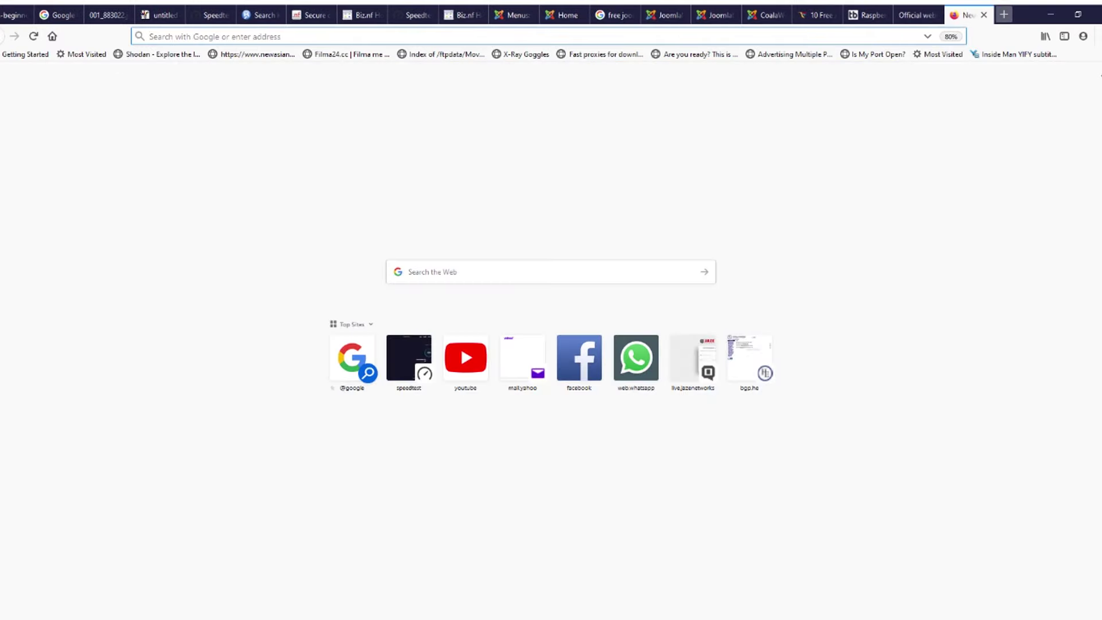
pyautogui.write('word')
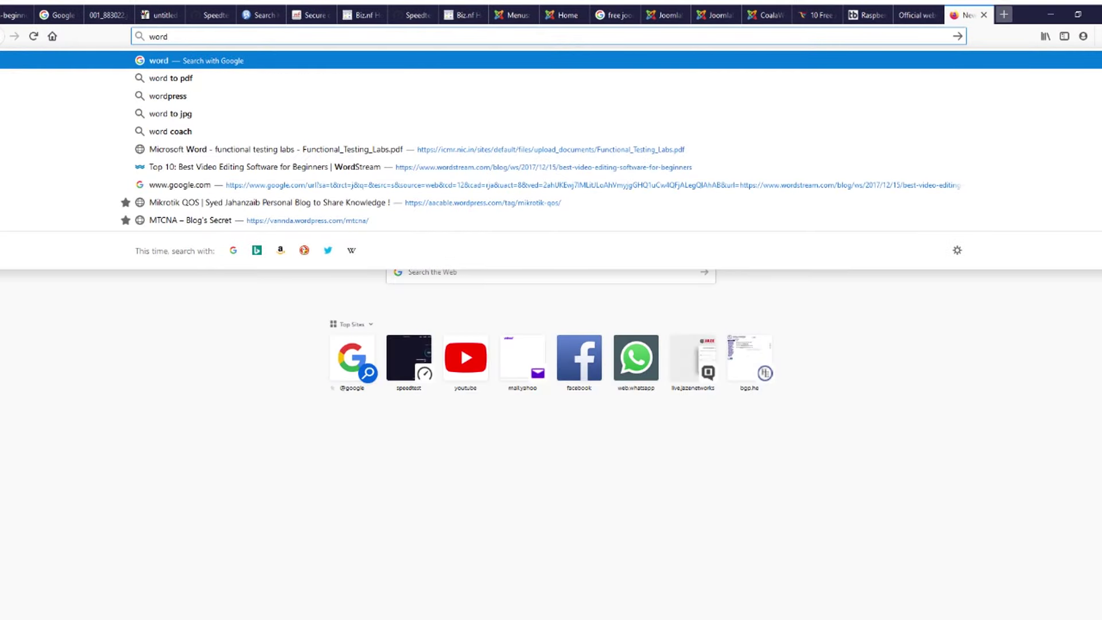
pyautogui.write('press')
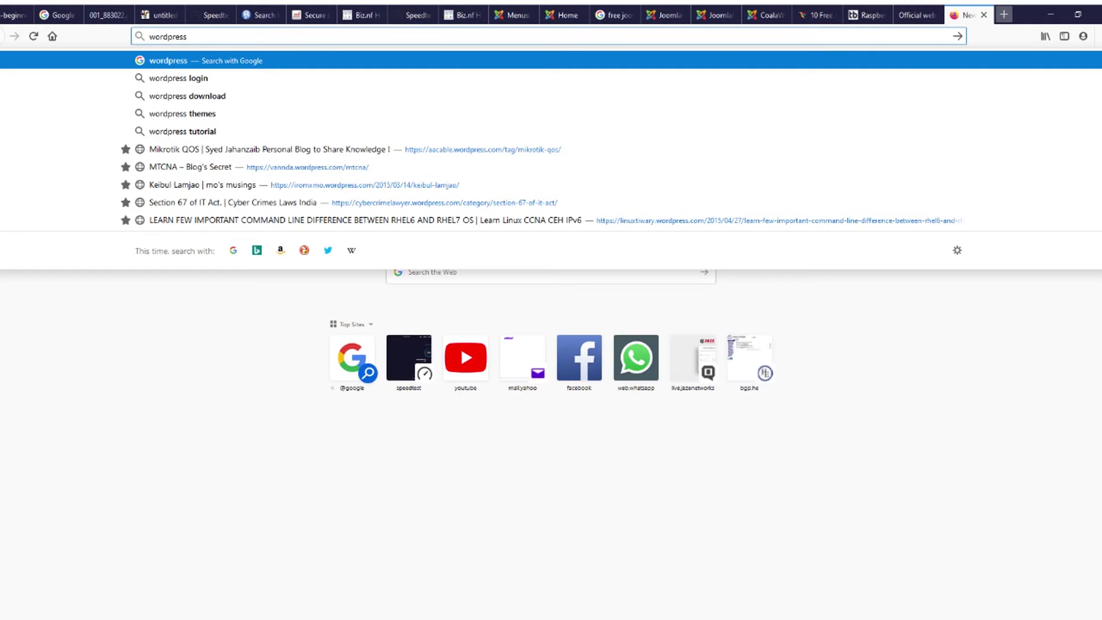
pyautogui.press('Return')
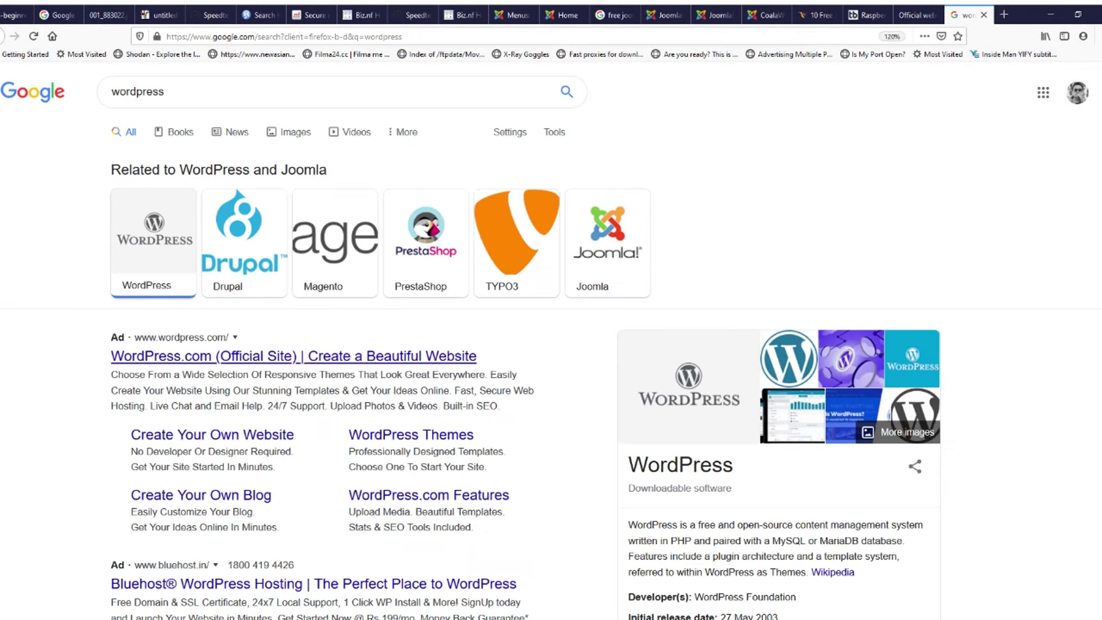
pyautogui.scroll(-4, 402, 344)
pyautogui.moveTo(627, 301); pyautogui.dragTo(906, 317)
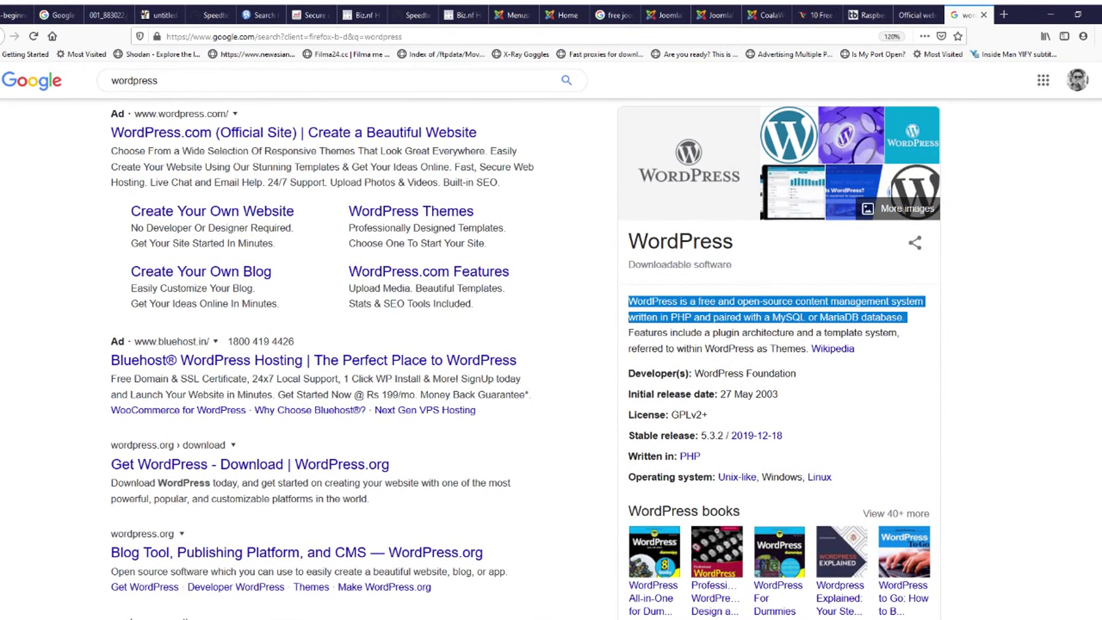
# Step: Search Google for 'joomla' in another new tab and select the Joomla description text
pyautogui.hotkey('ctrl', 't')
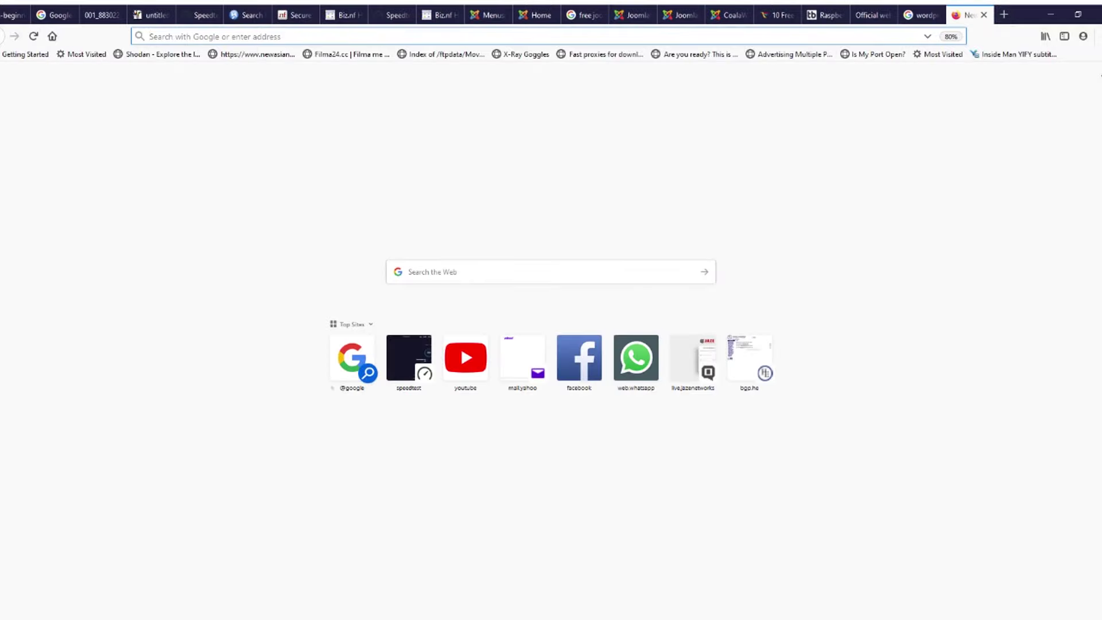
pyautogui.write('google.com')
pyautogui.press('Return')
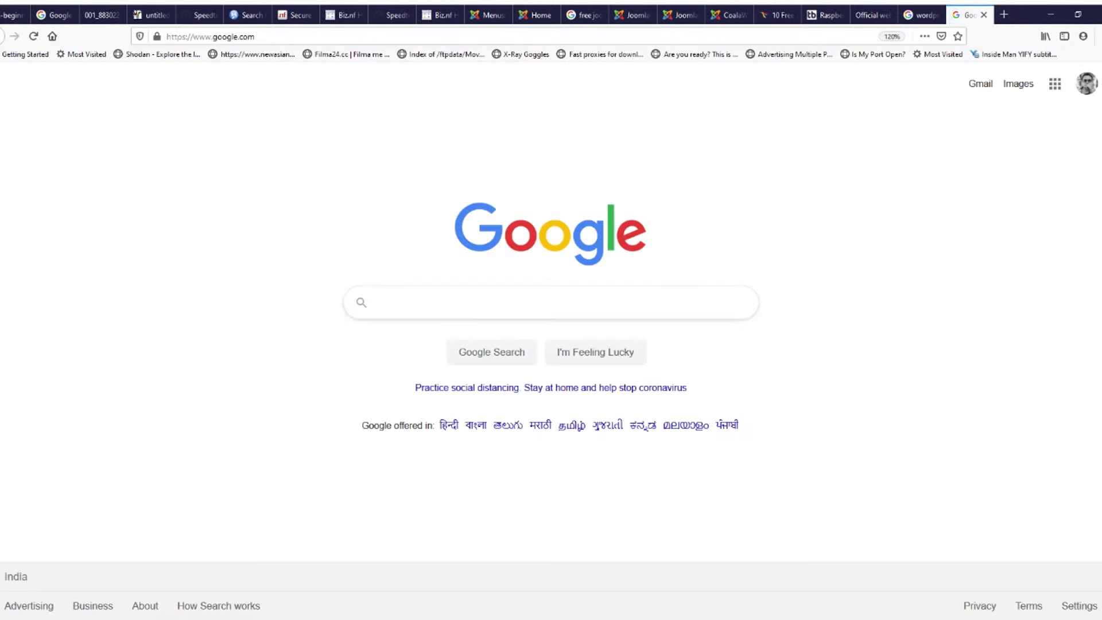
pyautogui.write('joomla')
pyautogui.press('Return')
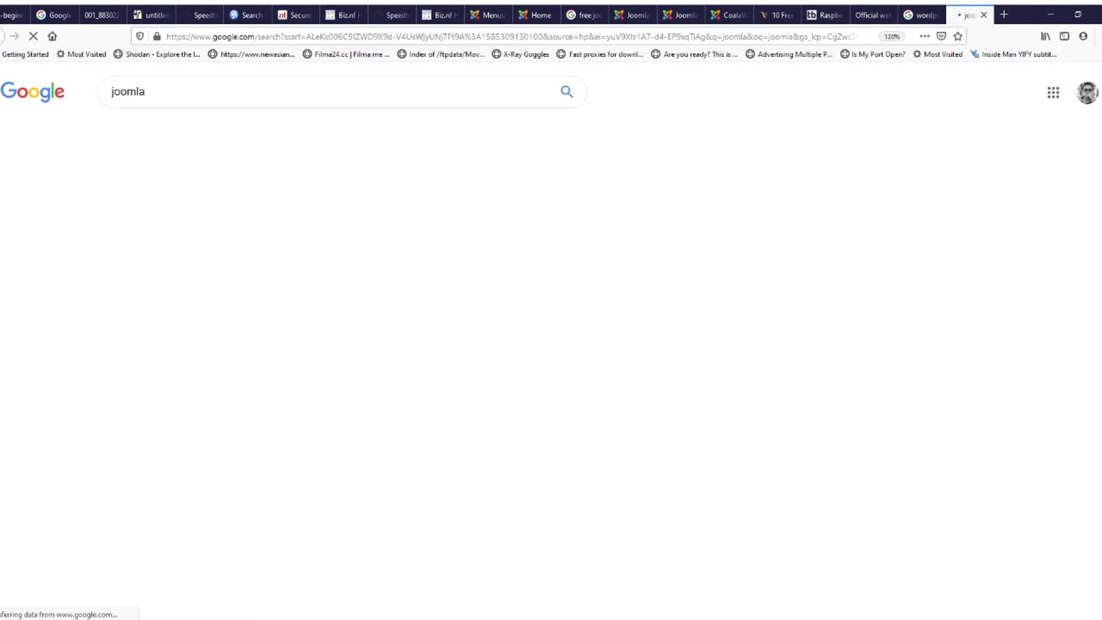
pyautogui.moveTo(631, 382); pyautogui.dragTo(898, 398)
# Step: Cycle between the wordpress and joomla results tabs, ending on the Joomla site's home page
pyautogui.hotkey('ctrl', 'shift', 'Tab')
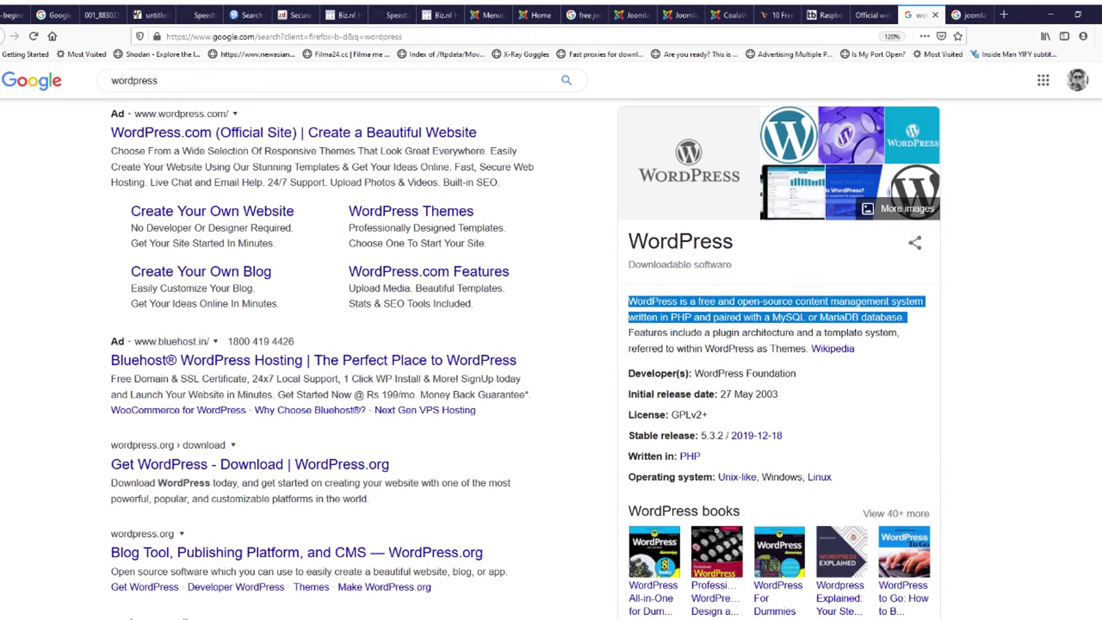
pyautogui.hotkey('ctrl', 'Tab')
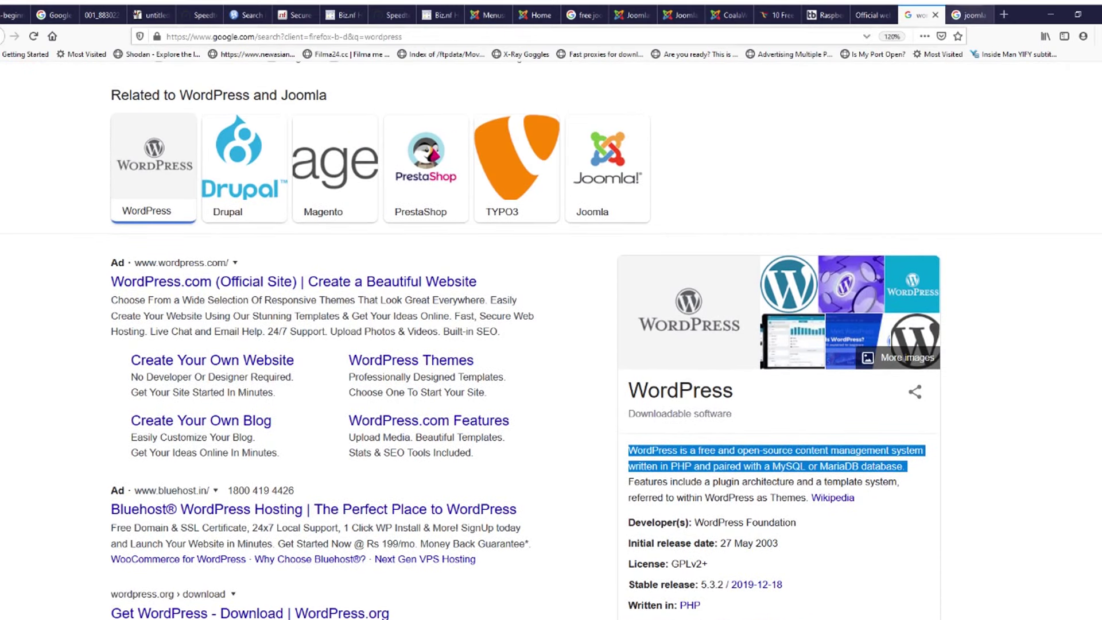
pyautogui.hotkey('ctrl', 'shift', 'Tab')
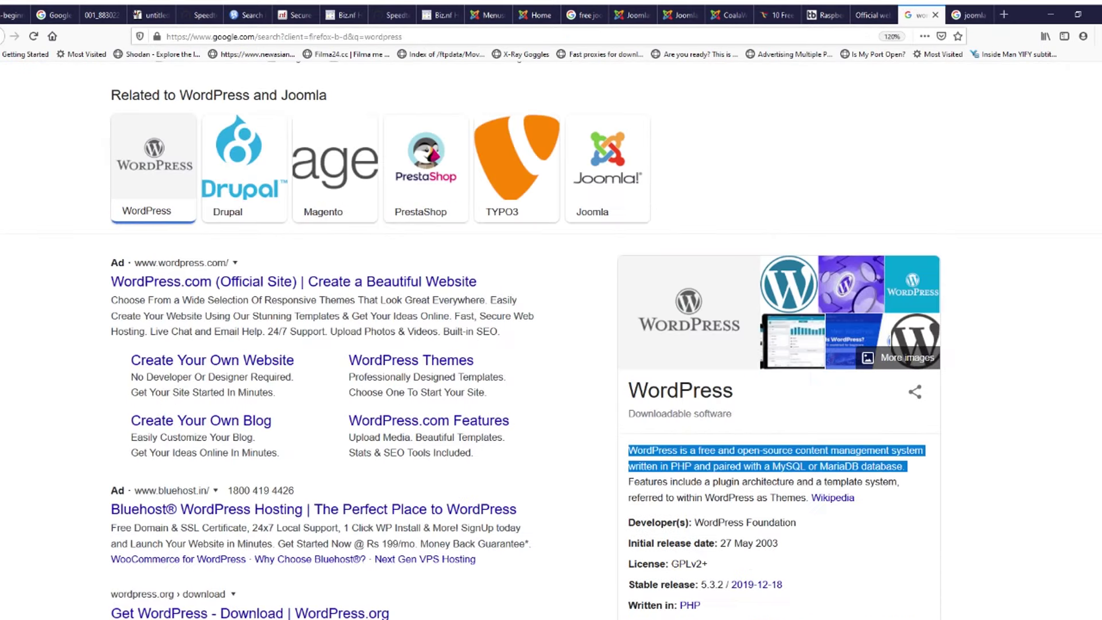
pyautogui.hotkey('ctrl', 'shift', 'Tab')
pyautogui.hotkey('ctrl', 'shift', 'Tab')
pyautogui.hotkey('ctrl', 'shift', 'Tab')
pyautogui.hotkey('ctrl', 'shift', 'Tab')
pyautogui.hotkey('ctrl', 'shift', 'Tab')
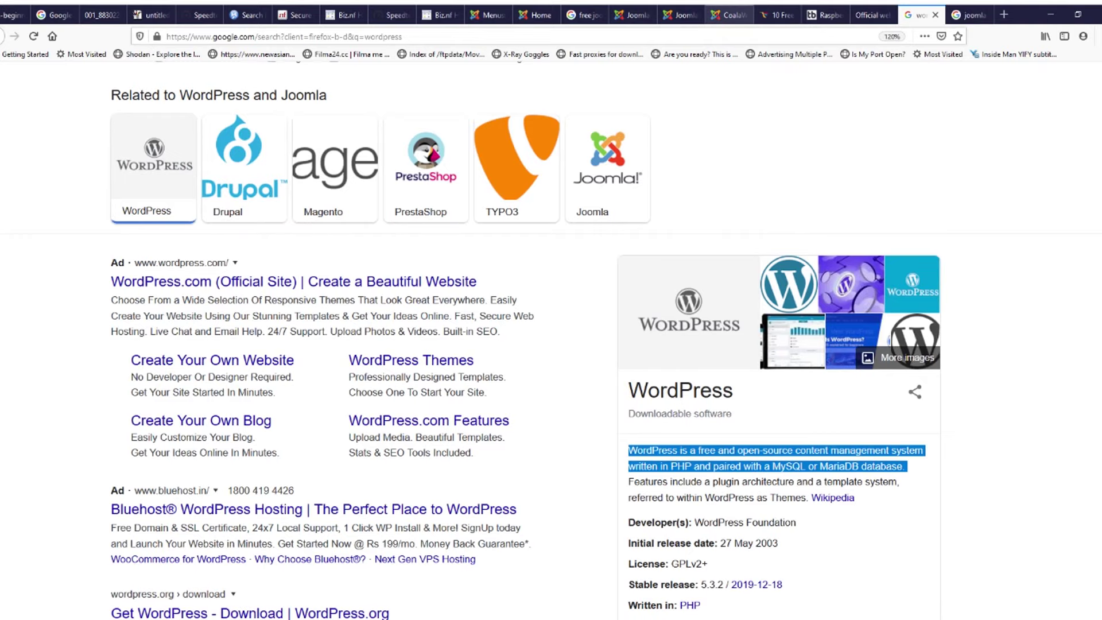
pyautogui.hotkey('ctrl', 'shift', 'Tab')
pyautogui.hotkey('ctrl', 'shift', 'Tab')
pyautogui.hotkey('ctrl', 'shift', 'Tab')
pyautogui.hotkey('ctrl', 'shift', 'Tab')
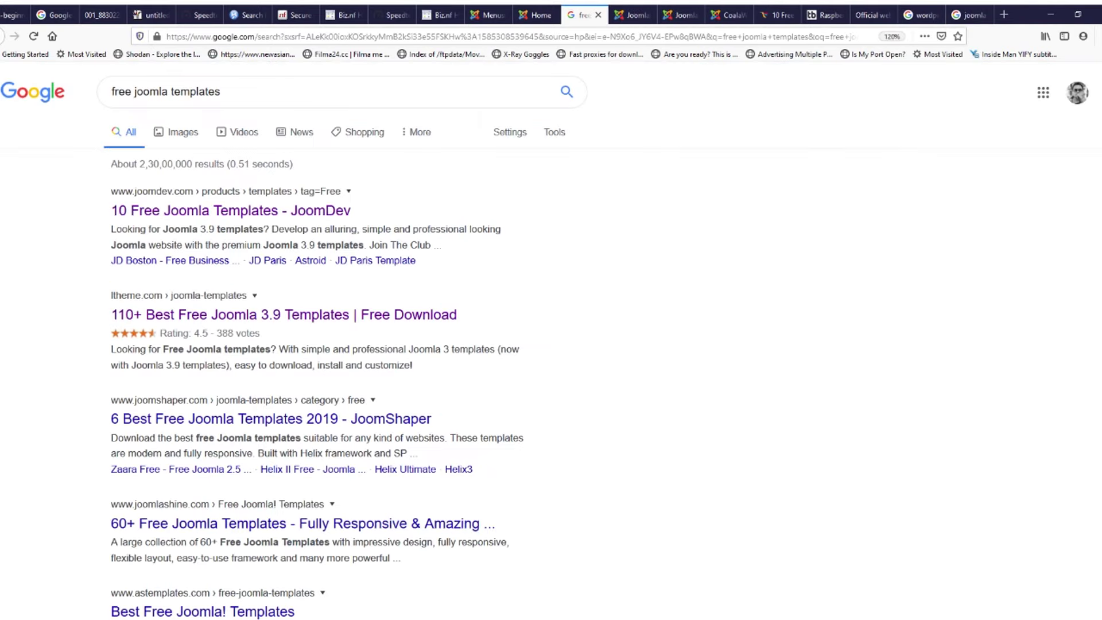
pyautogui.hotkey('ctrl', 'Tab')
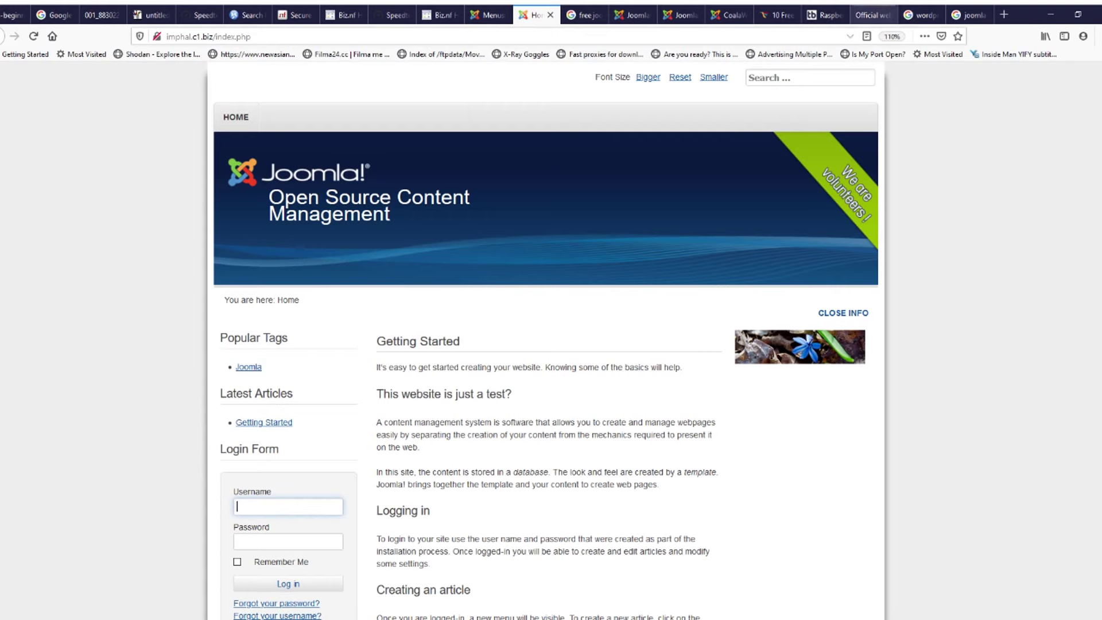
# Step: Glance at the manipur.gov.in tab and the Joomla front page, then return to Menus: All Menu Items
pyautogui.click(869, 16)
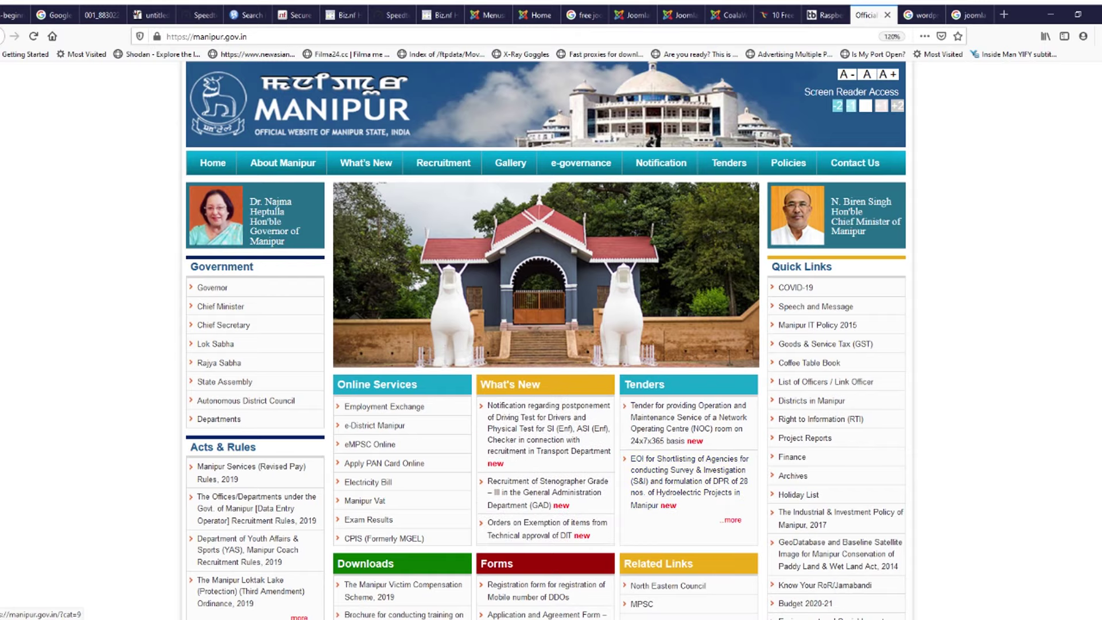
pyautogui.click(486, 16)
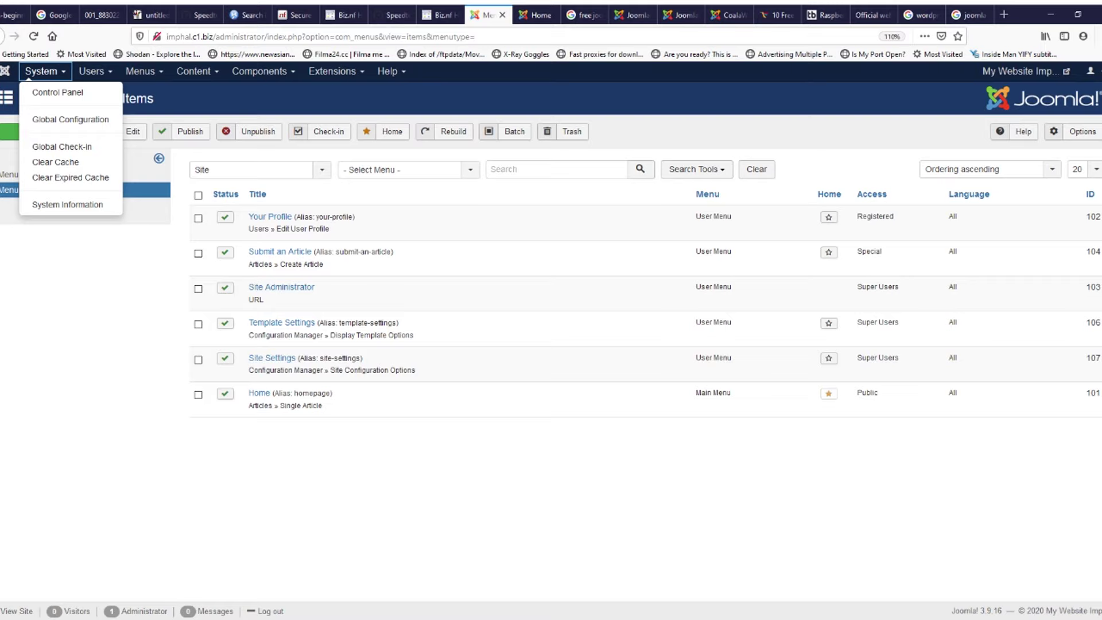
pyautogui.hotkey('ctrl', 'Tab')
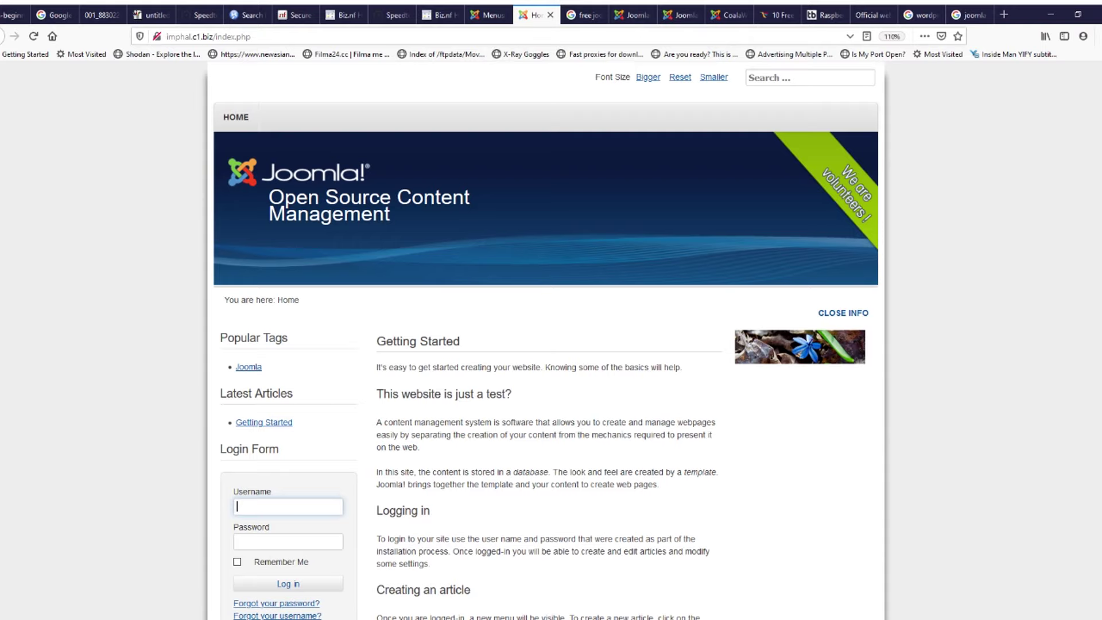
pyautogui.click(488, 15)
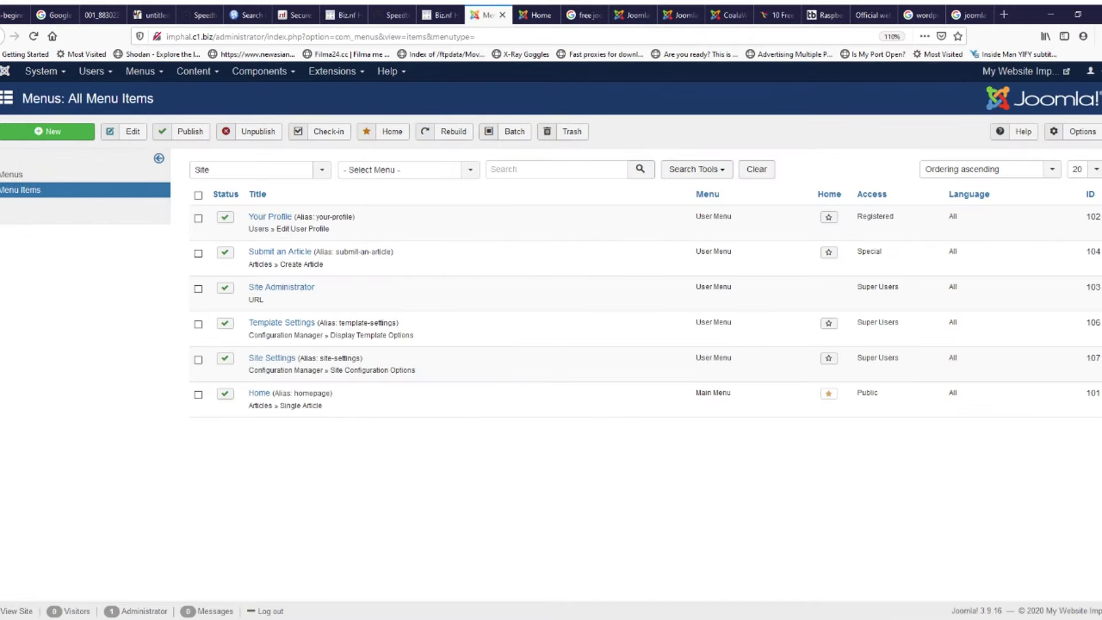
# Step: Check the Content > Articles list, then open an empty Articles: New form via Add New Article
pyautogui.click(193, 71)
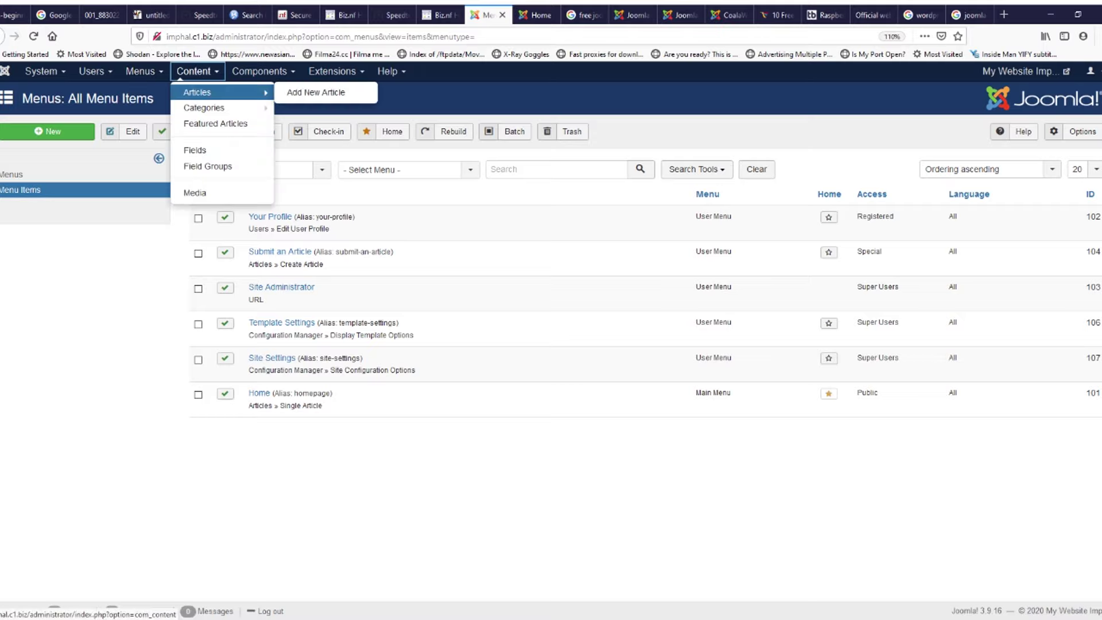
pyautogui.click(196, 93)
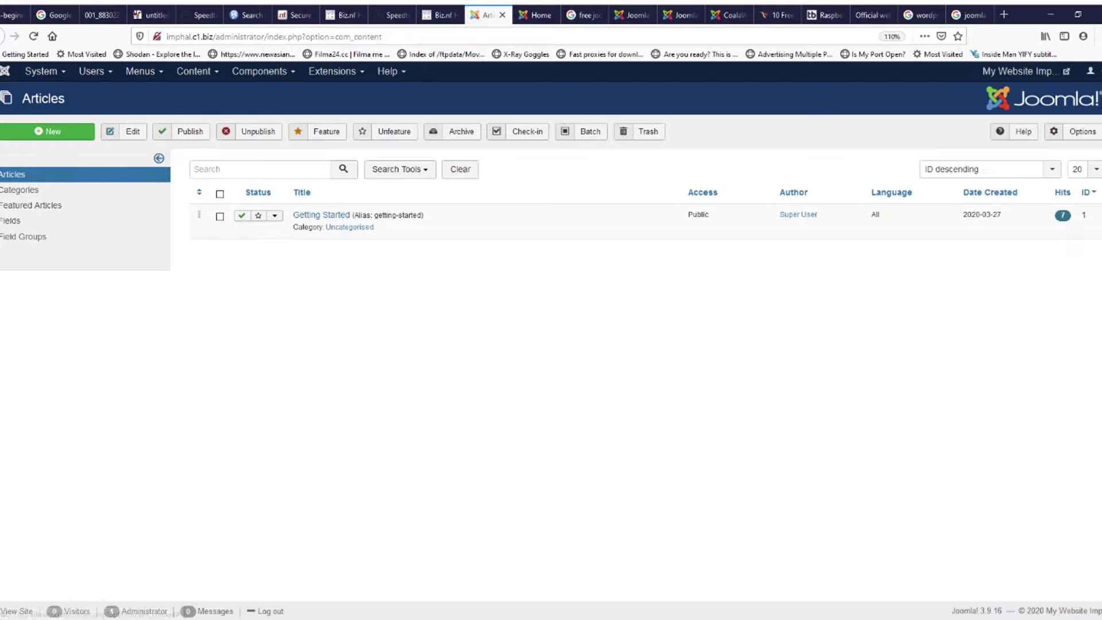
pyautogui.click(193, 71)
pyautogui.moveTo(198, 93)
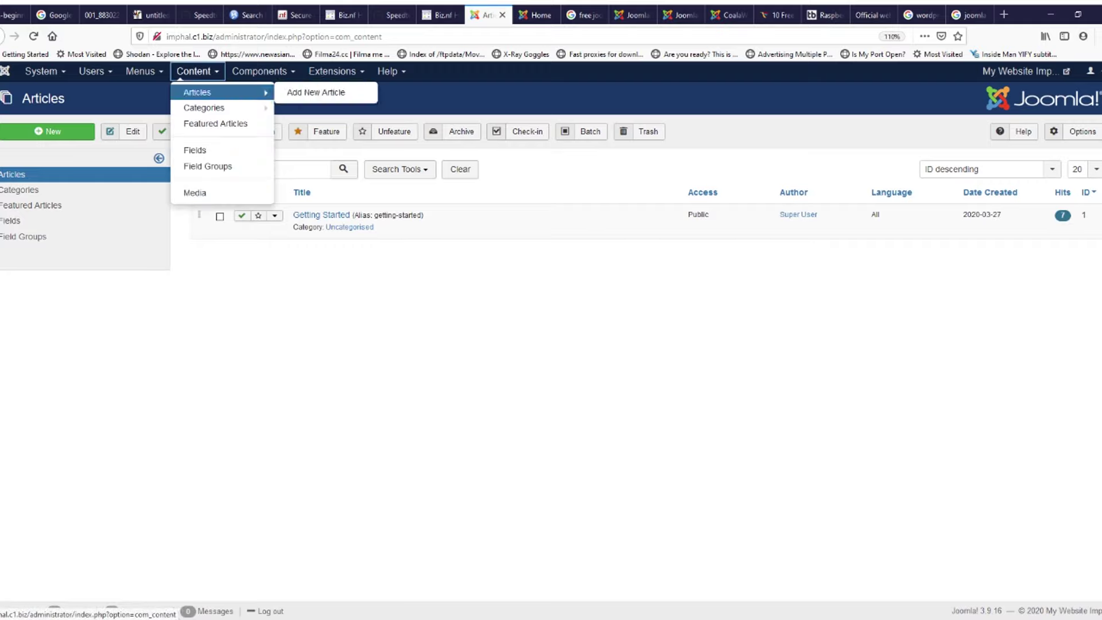
pyautogui.click(315, 93)
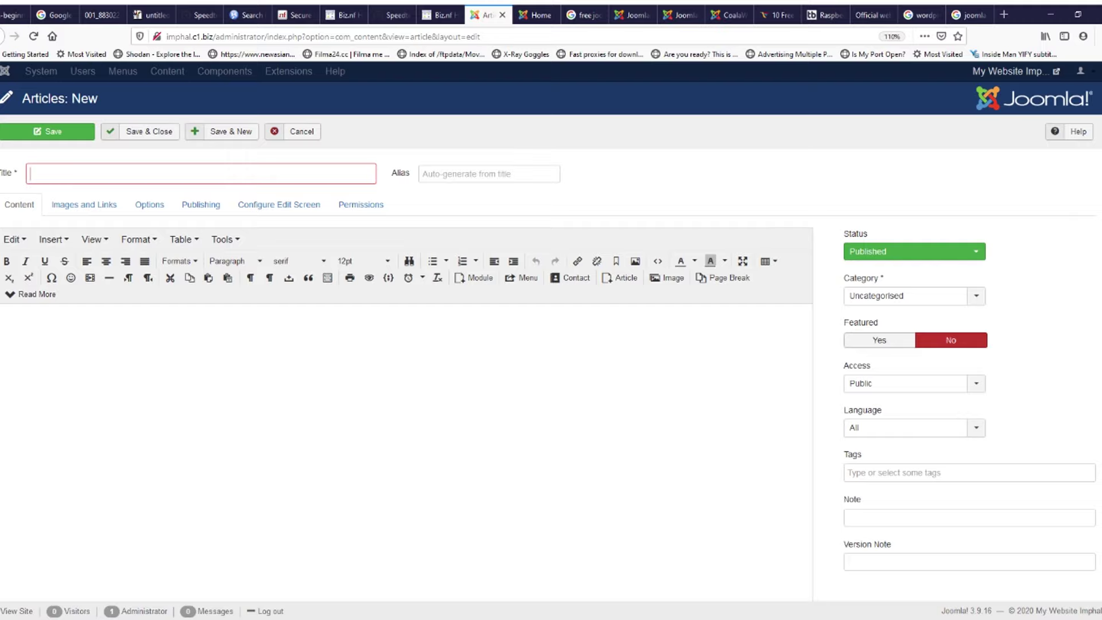
# Step: Title the article 'Test', write 'This is a test page of website IMPHAL' in the body, and save
pyautogui.write('Test')
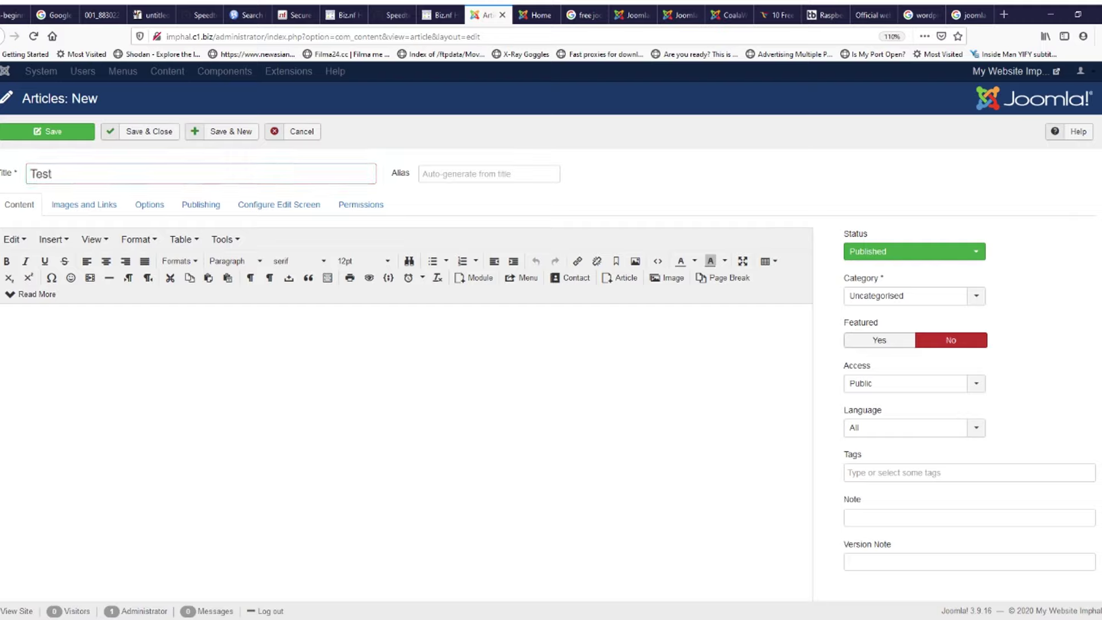
pyautogui.click(2, 317)
pyautogui.write('This is')
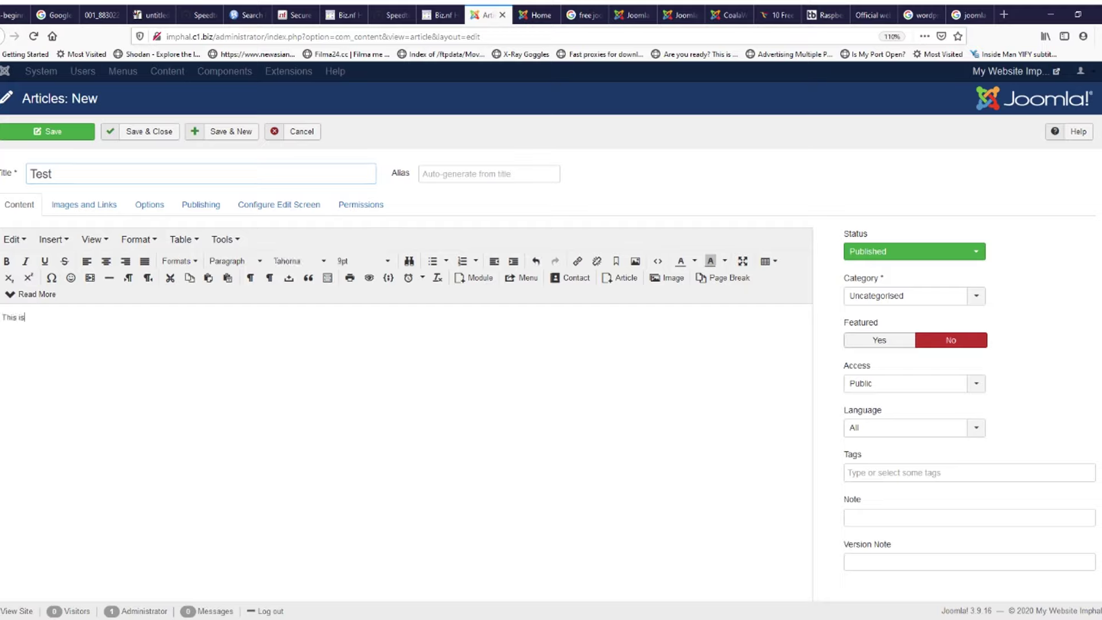
pyautogui.write(' a test page of website IMPHAL')
pyautogui.click(52, 131)
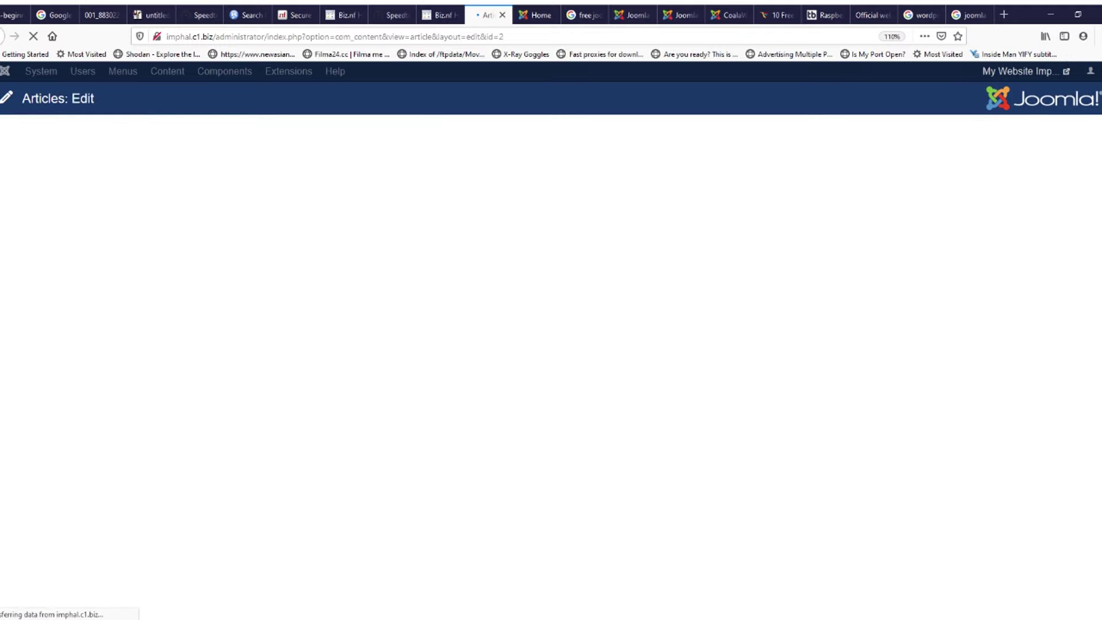
pyautogui.click(536, 15)
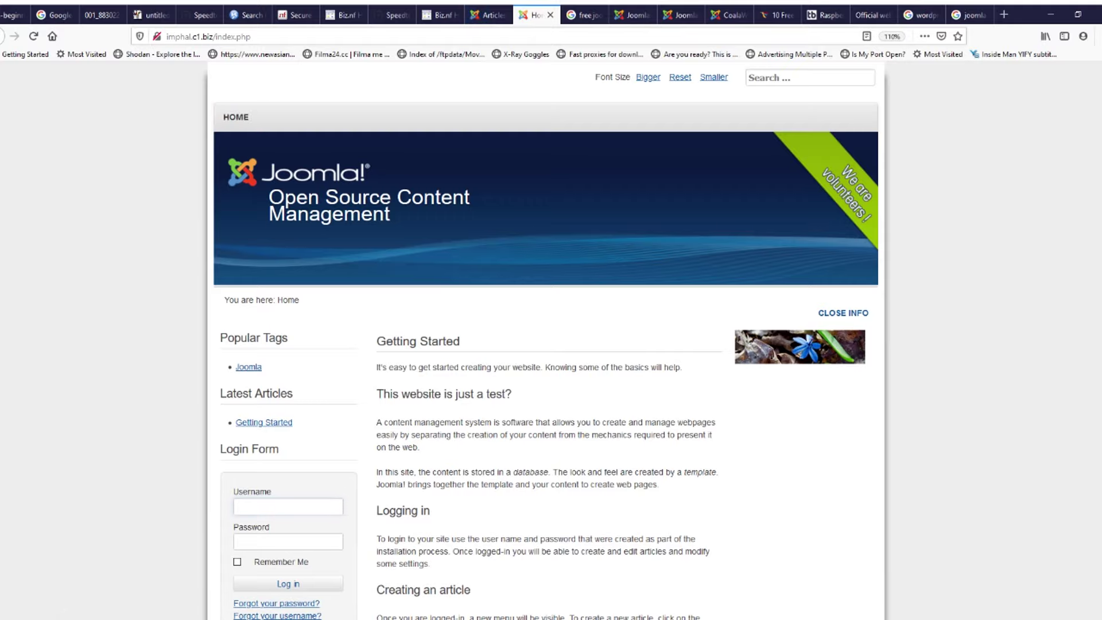
pyautogui.click(487, 15)
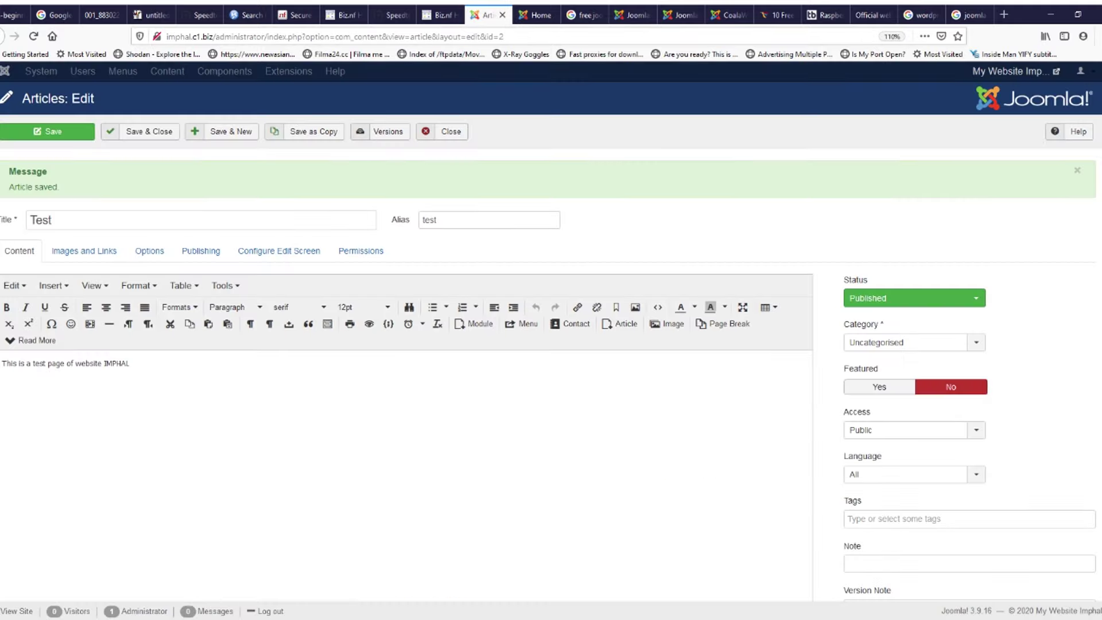
# Step: Make the Test article's body line bold and centred, then close back to the Articles list
pyautogui.click(133, 364)
pyautogui.hotkey('ctrl', 'a')
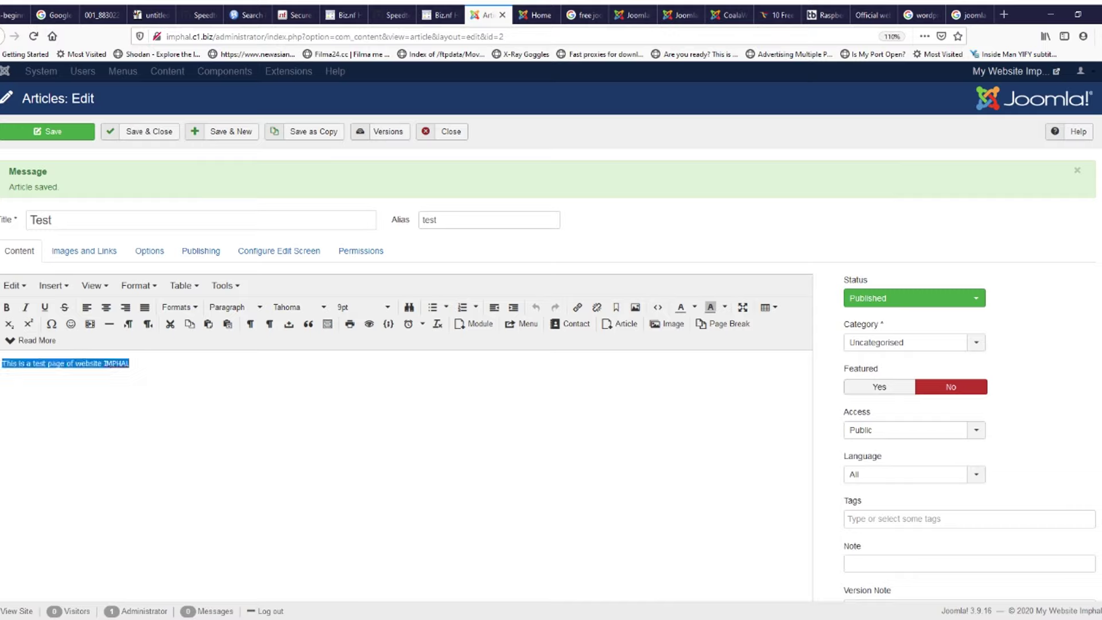
pyautogui.click(106, 306)
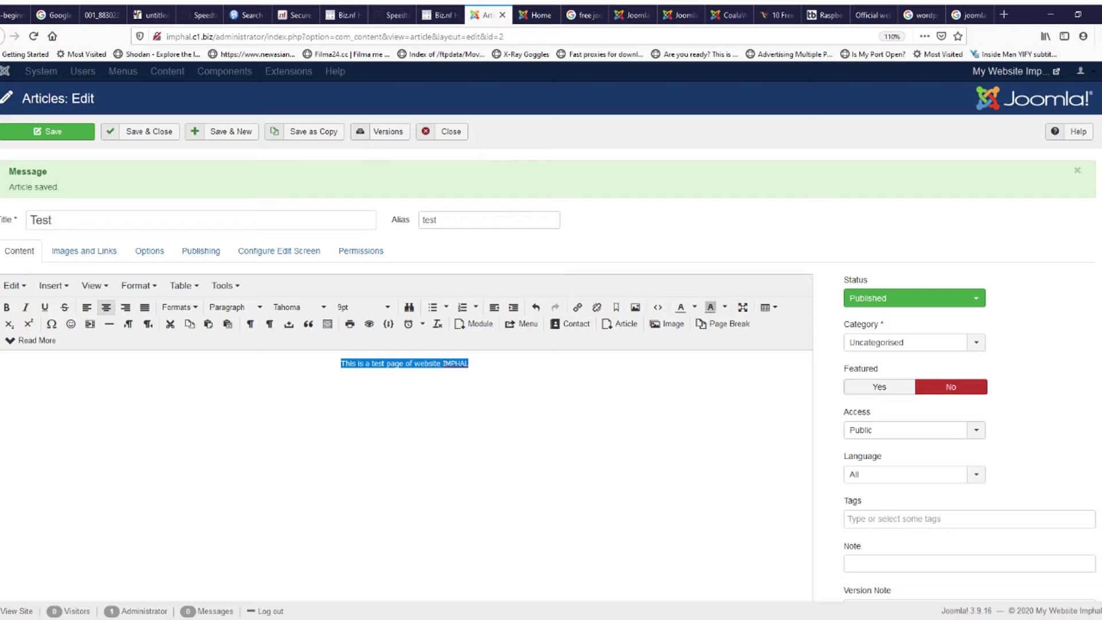
pyautogui.click(6, 306)
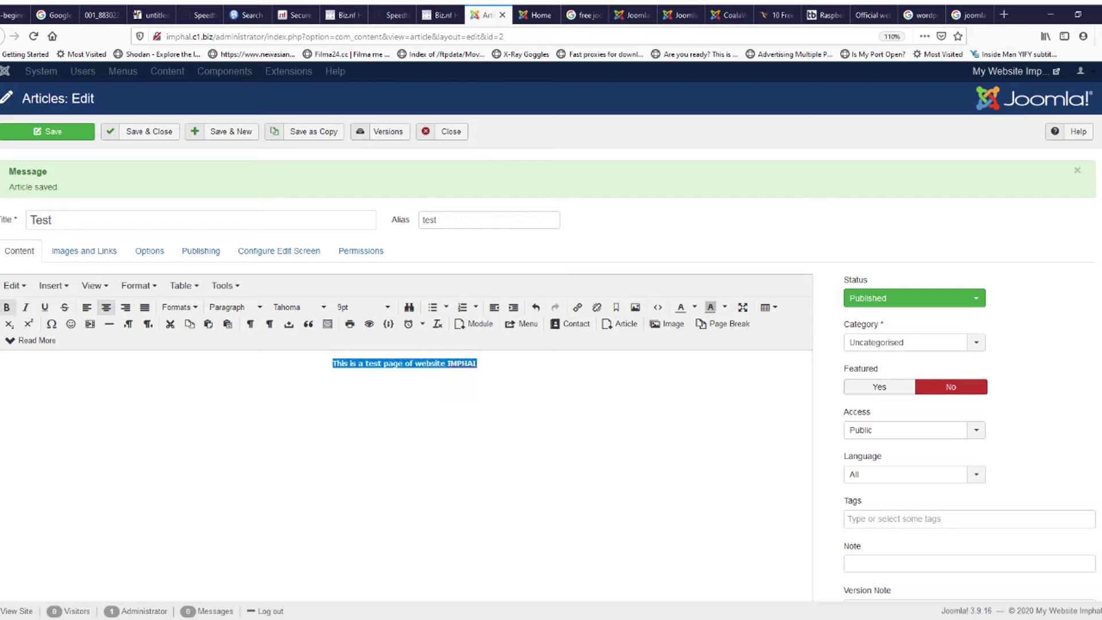
pyautogui.click(48, 131)
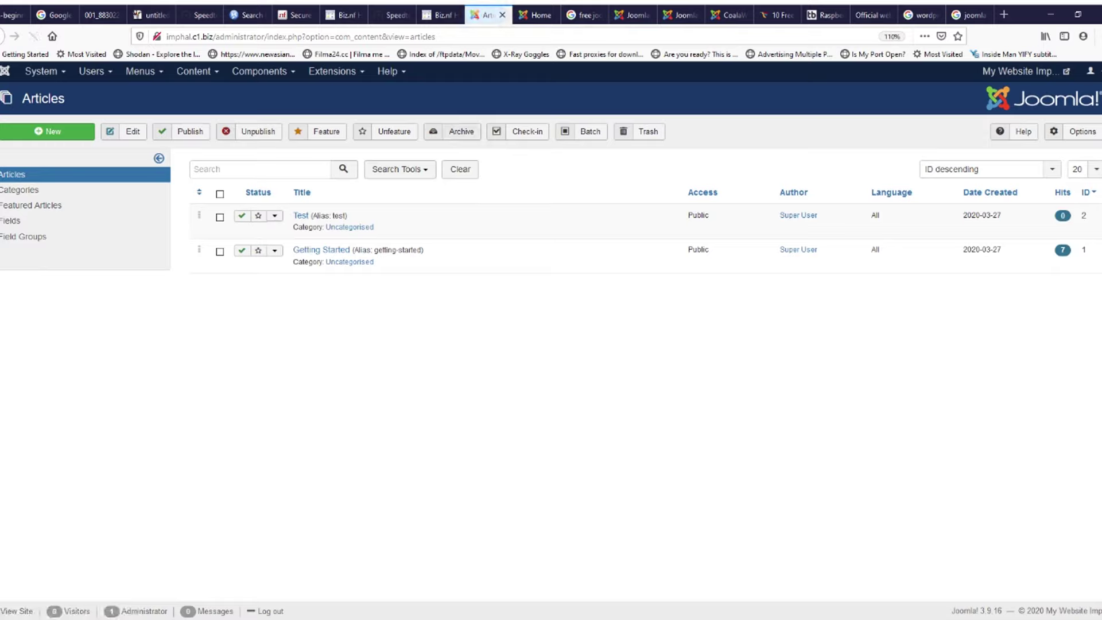
# Step: Start a new menu titled 'Test' under Menus > Manage, view its permissions, then cancel it
pyautogui.click(142, 72)
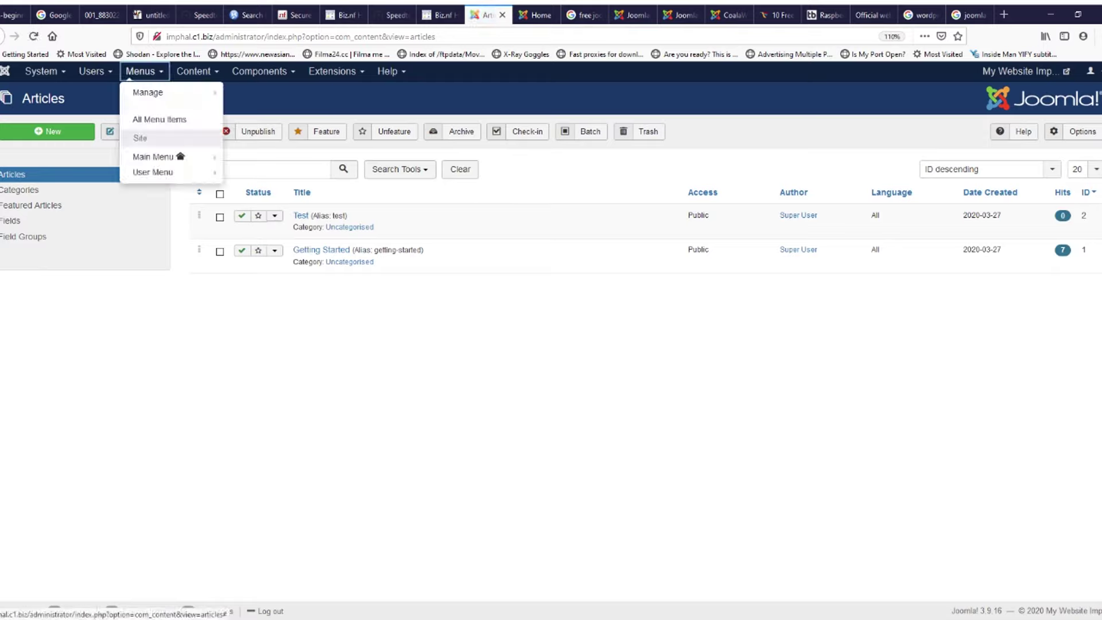
pyautogui.click(148, 92)
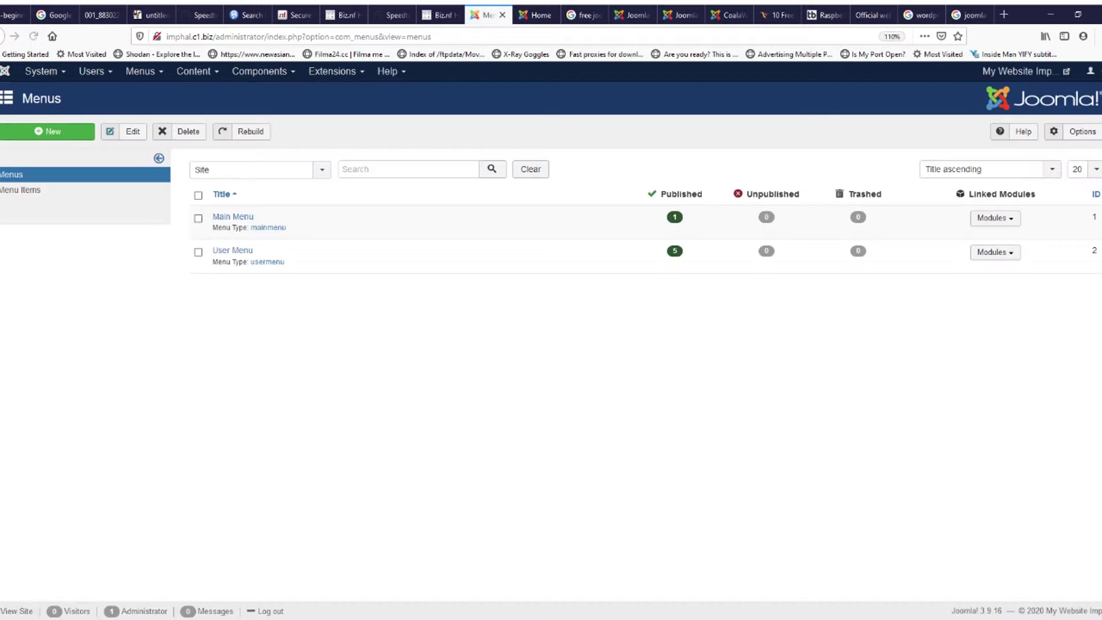
pyautogui.click(48, 131)
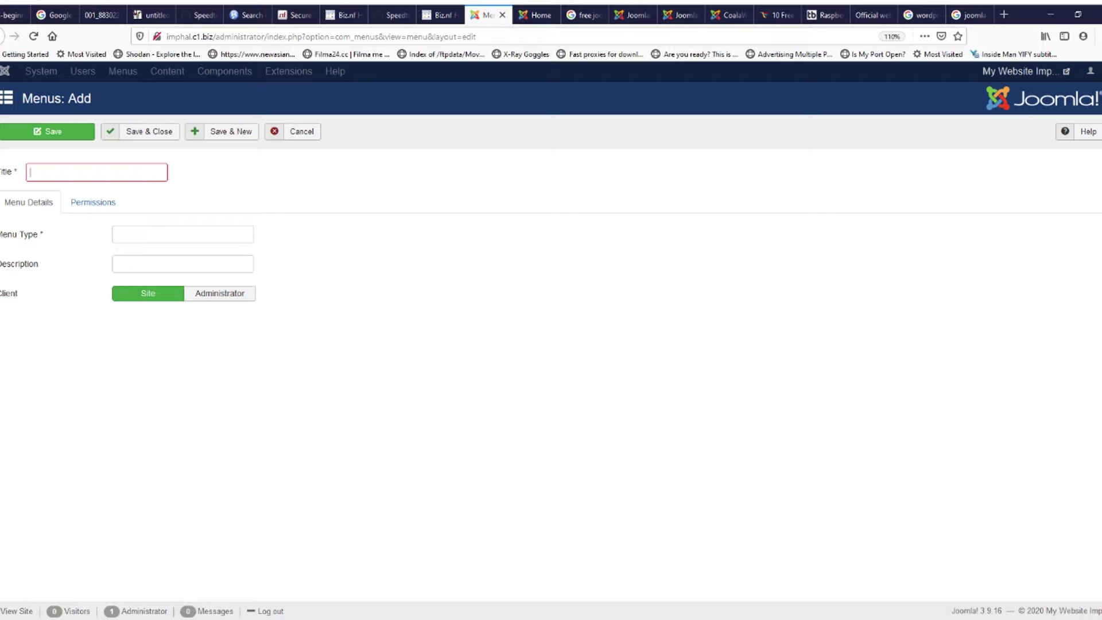
pyautogui.write('Test')
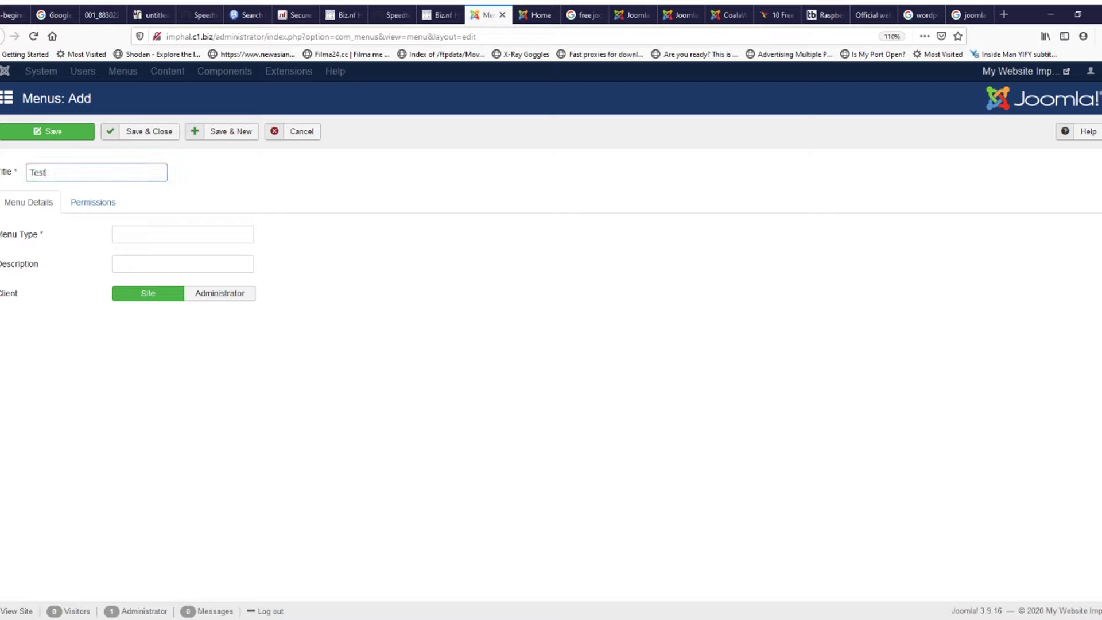
pyautogui.press('Tab')
pyautogui.press('Tab')
pyautogui.press('Tab')
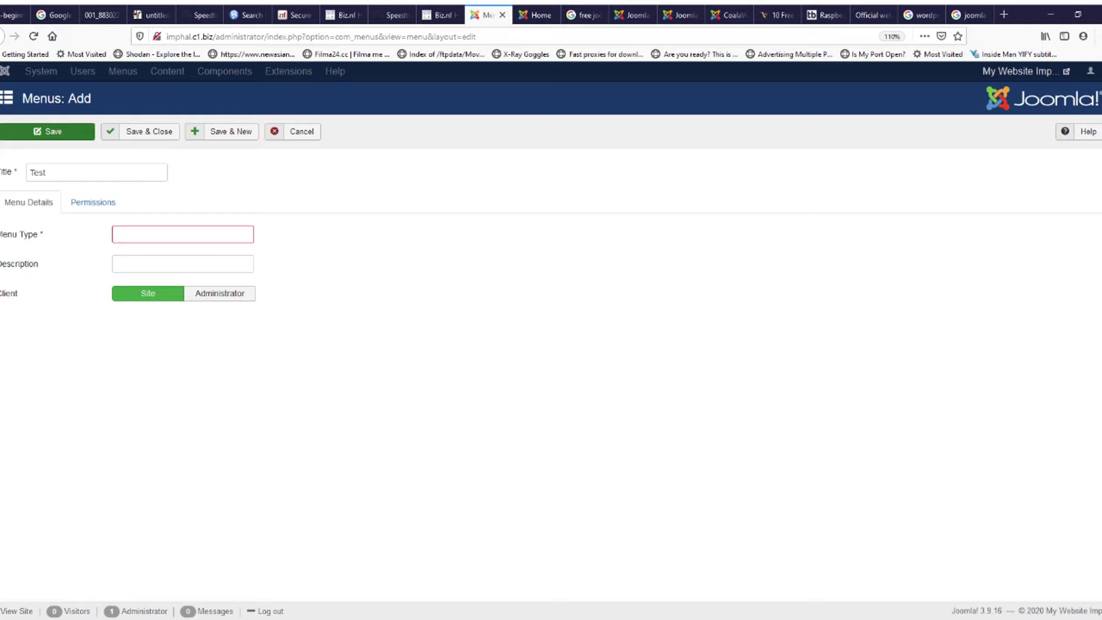
pyautogui.click(93, 202)
pyautogui.click(28, 203)
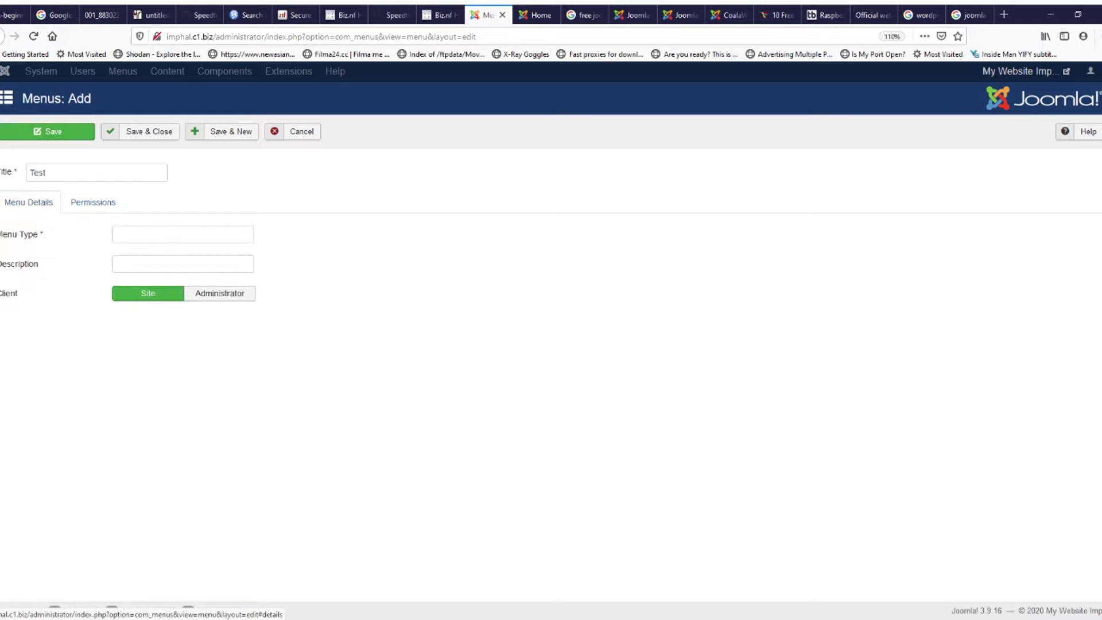
pyautogui.click(296, 131)
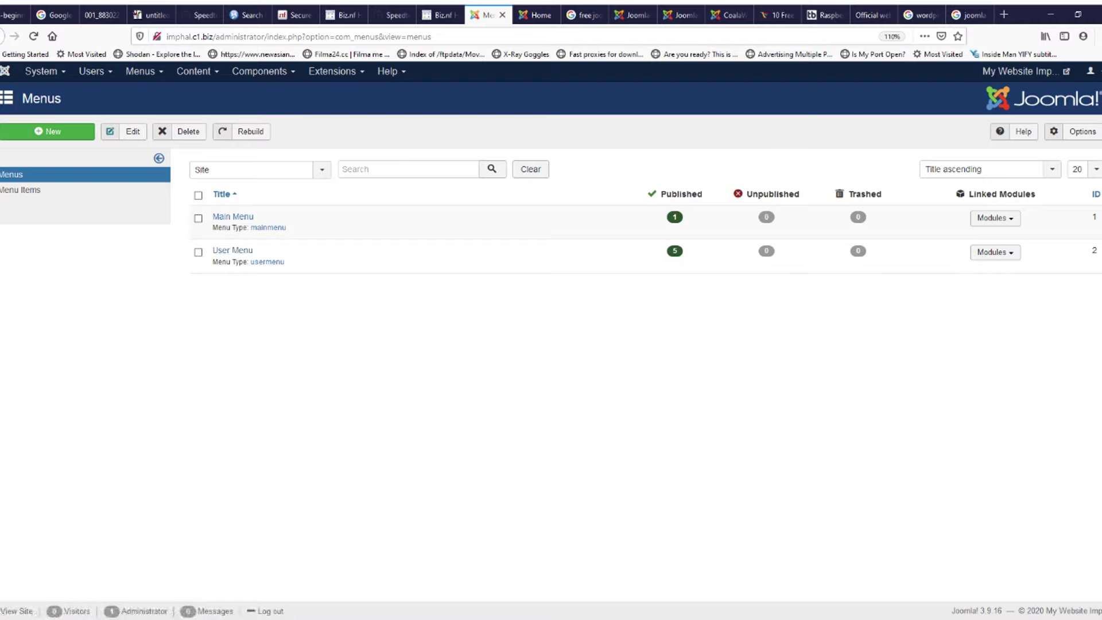
# Step: Start a new Main Menu item titled 'Test' and bring up the Menu Item Type chooser
pyautogui.click(232, 217)
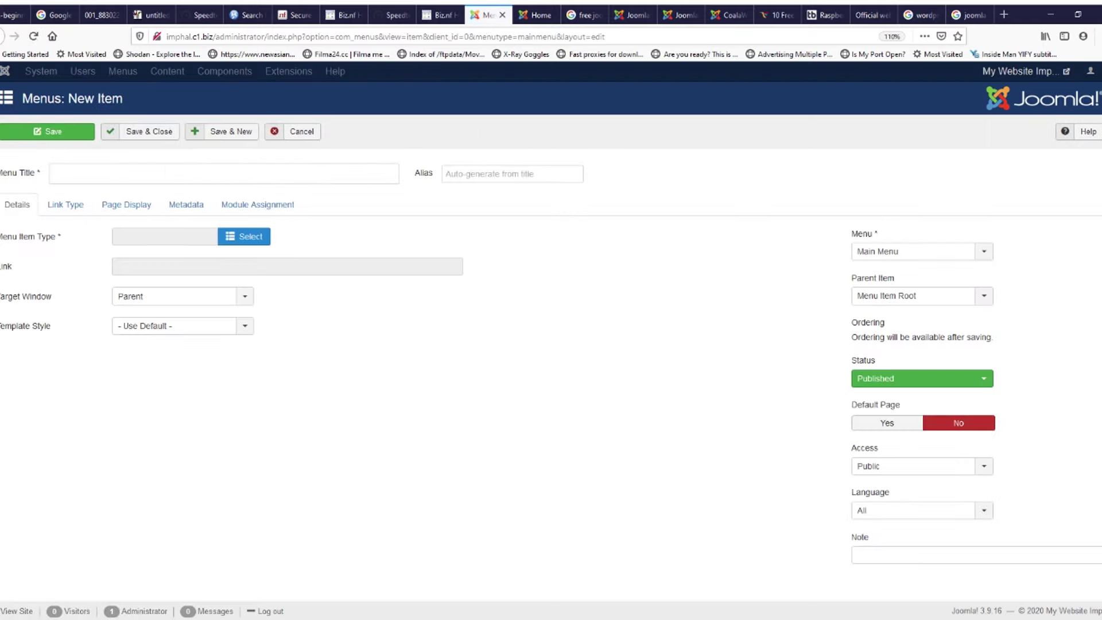
pyautogui.click(224, 173)
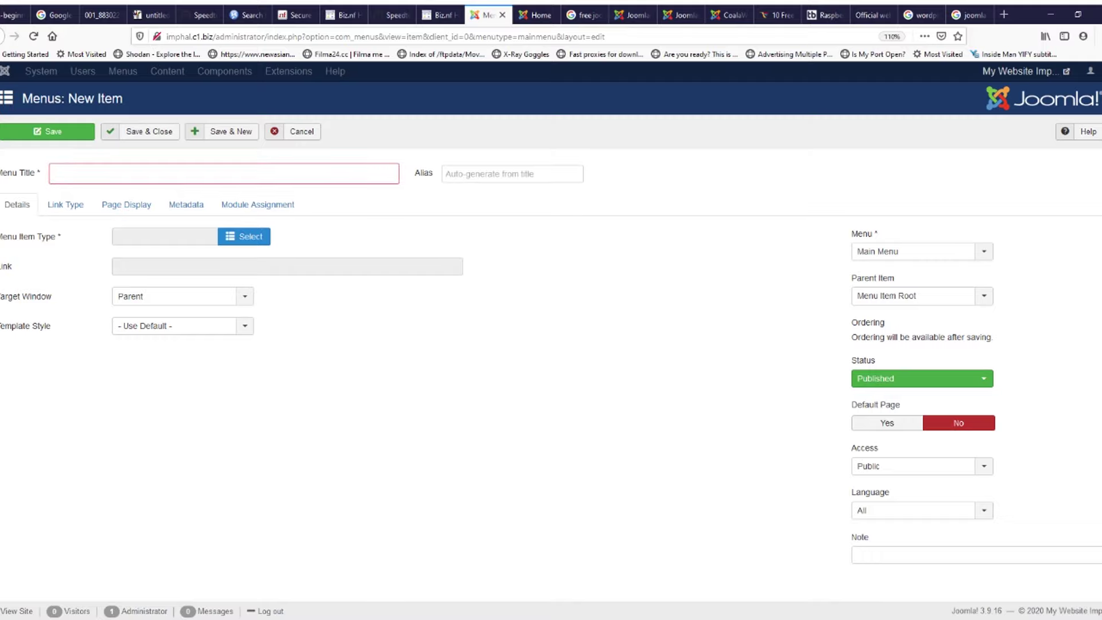
pyautogui.write('Test')
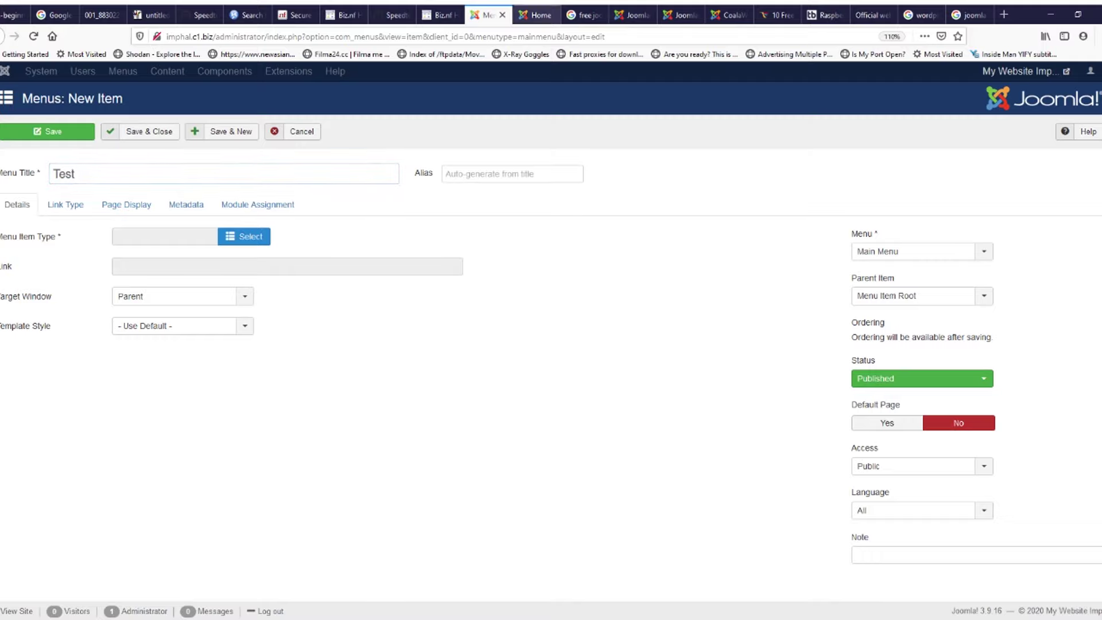
pyautogui.click(537, 16)
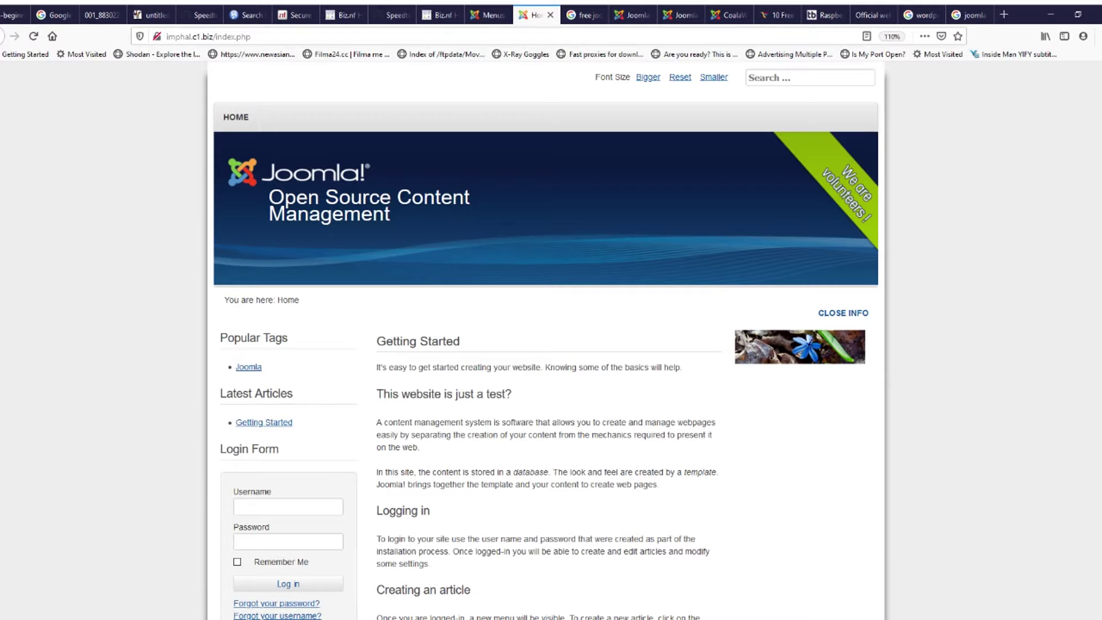
pyautogui.click(489, 15)
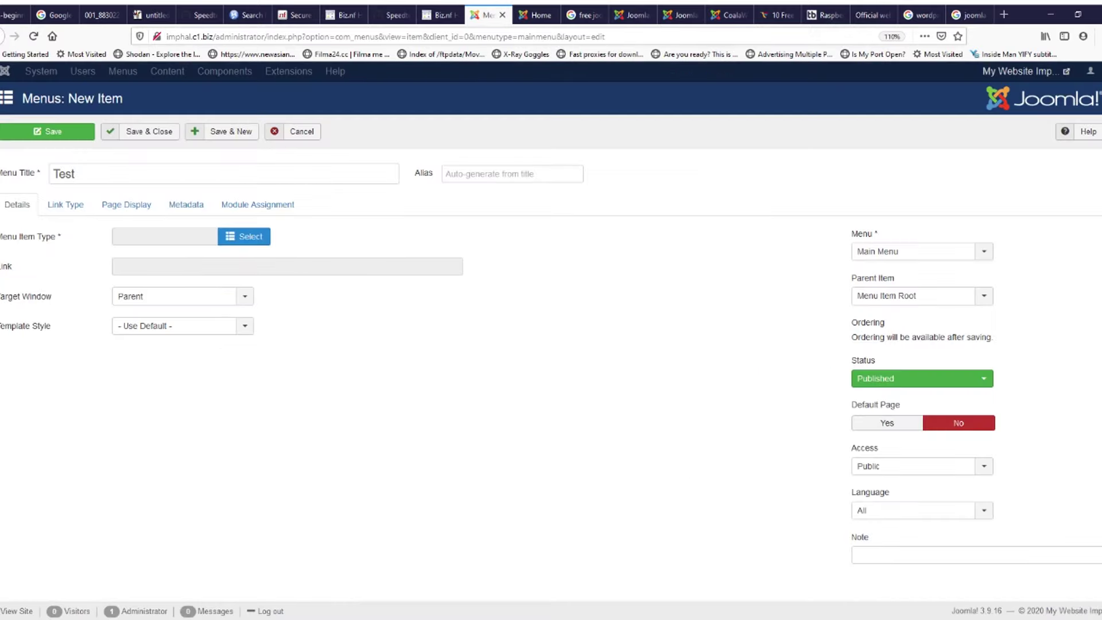
pyautogui.moveTo(65, 233)
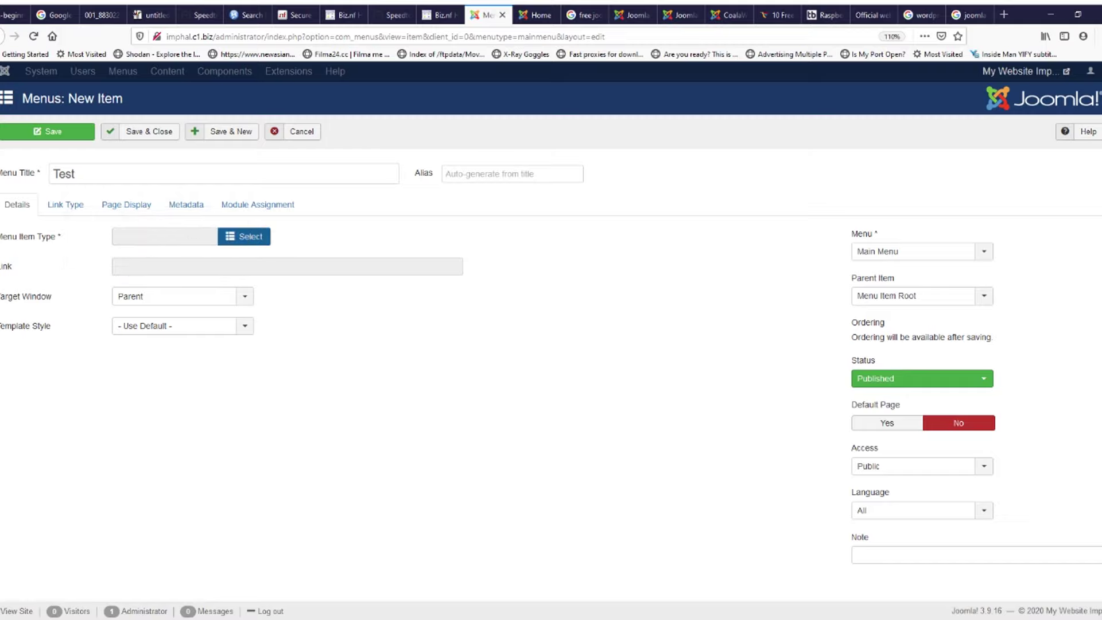
pyautogui.click(244, 236)
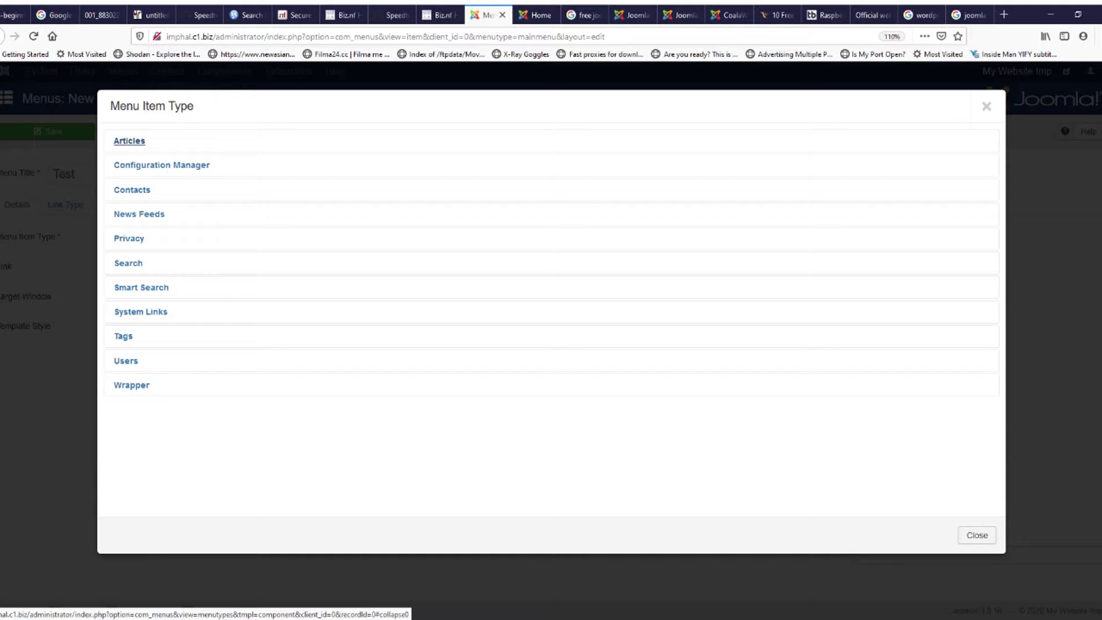
# Step: Set the item type to Articles > Single Article, link it to the Test article, and save
pyautogui.press('Tab')
pyautogui.click(129, 140)
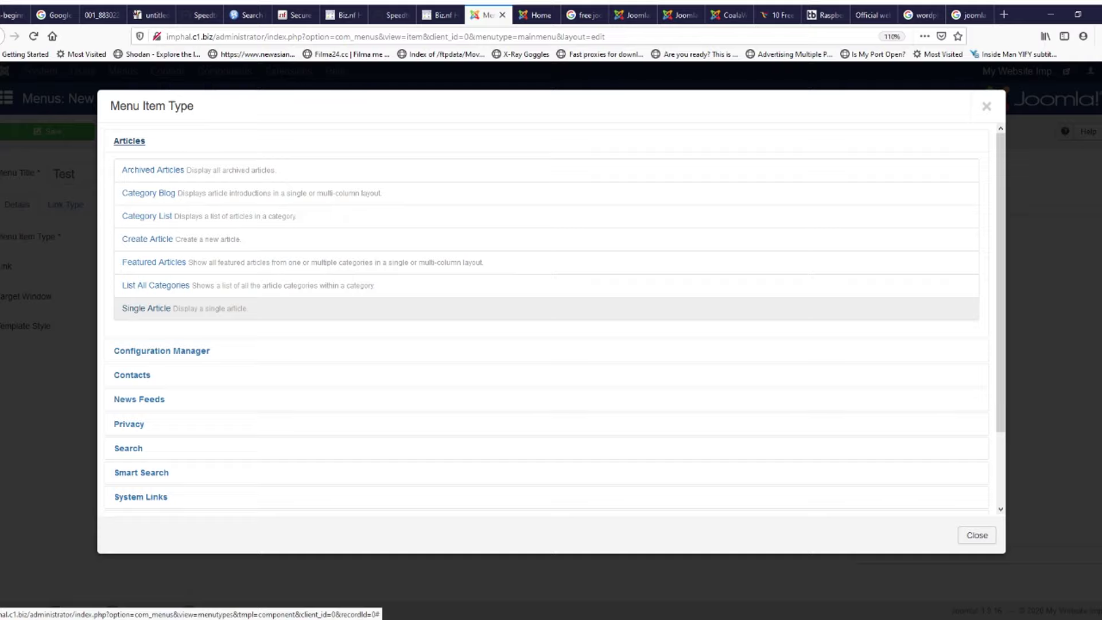
pyautogui.click(146, 308)
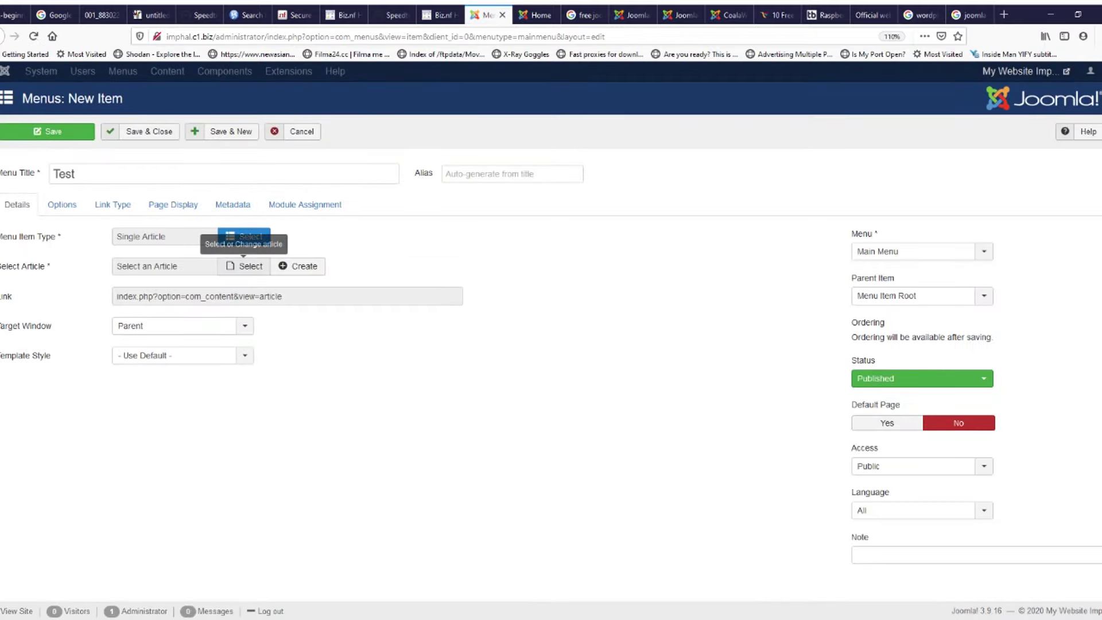
pyautogui.click(243, 266)
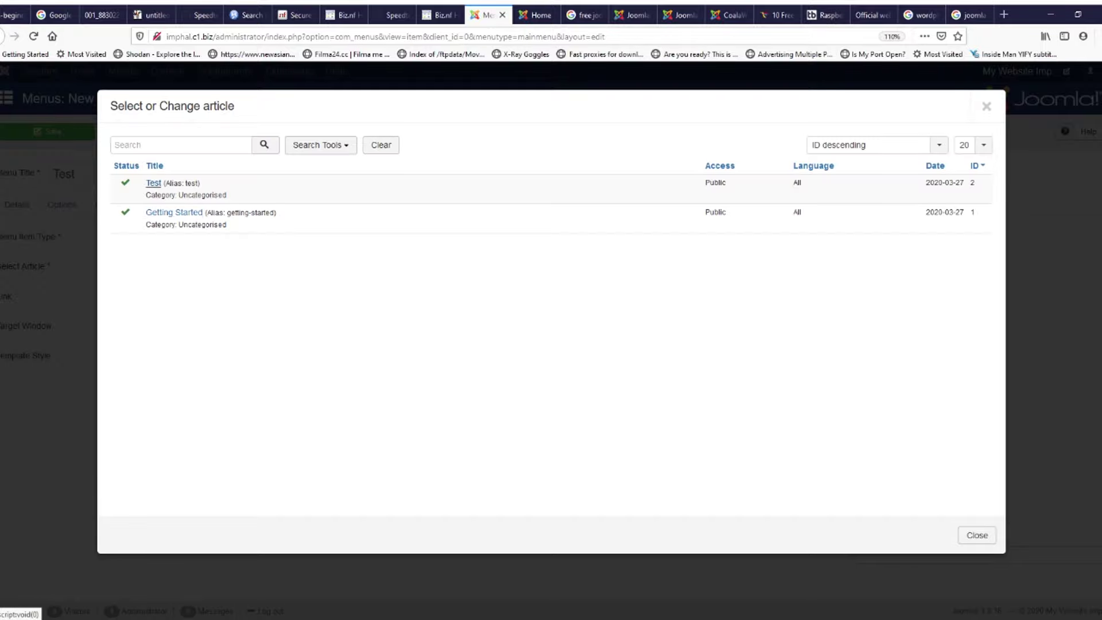
pyautogui.click(986, 106)
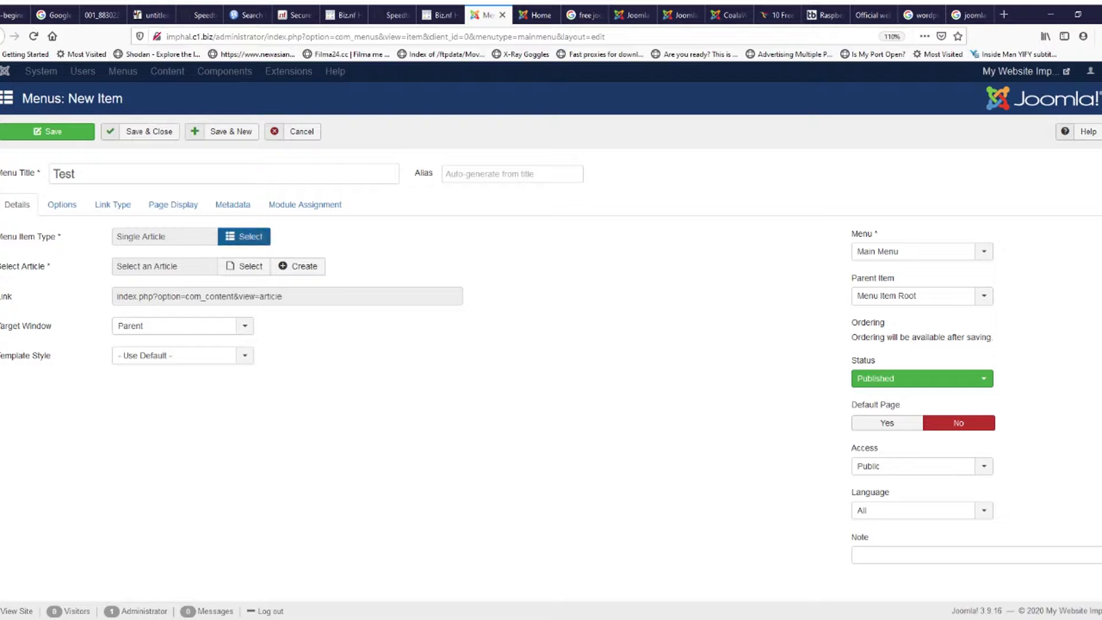
pyautogui.click(244, 236)
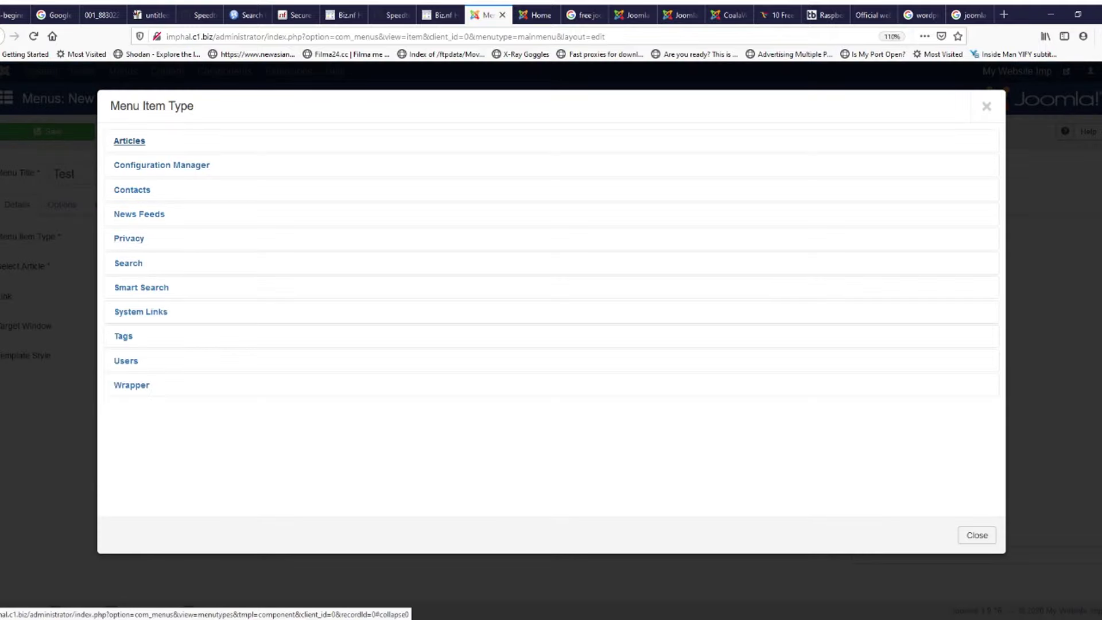
pyautogui.click(129, 141)
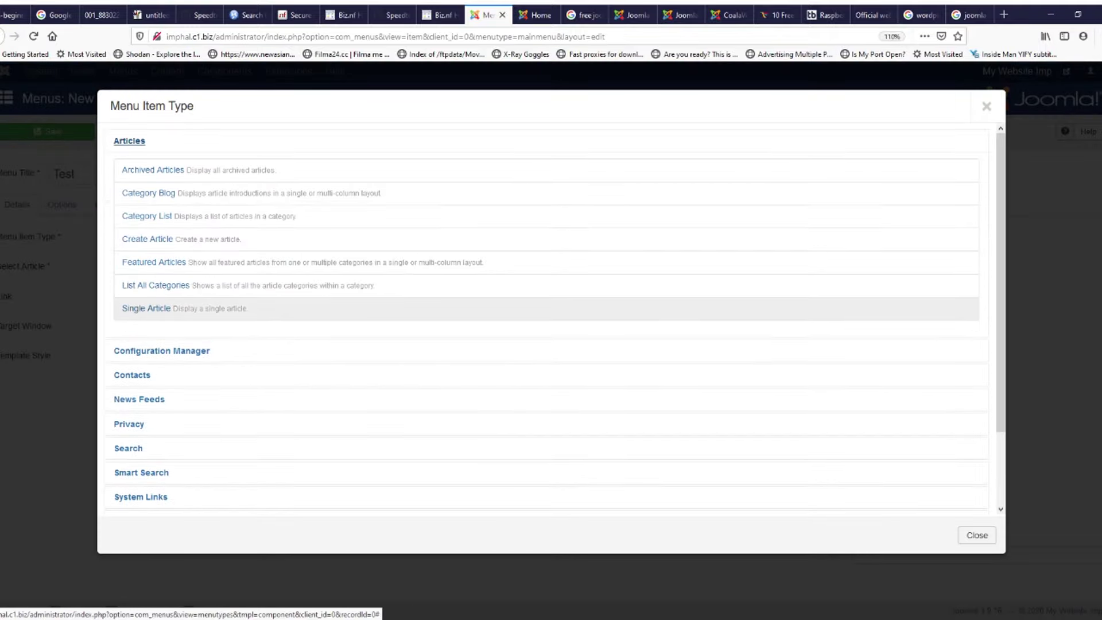
pyautogui.click(146, 308)
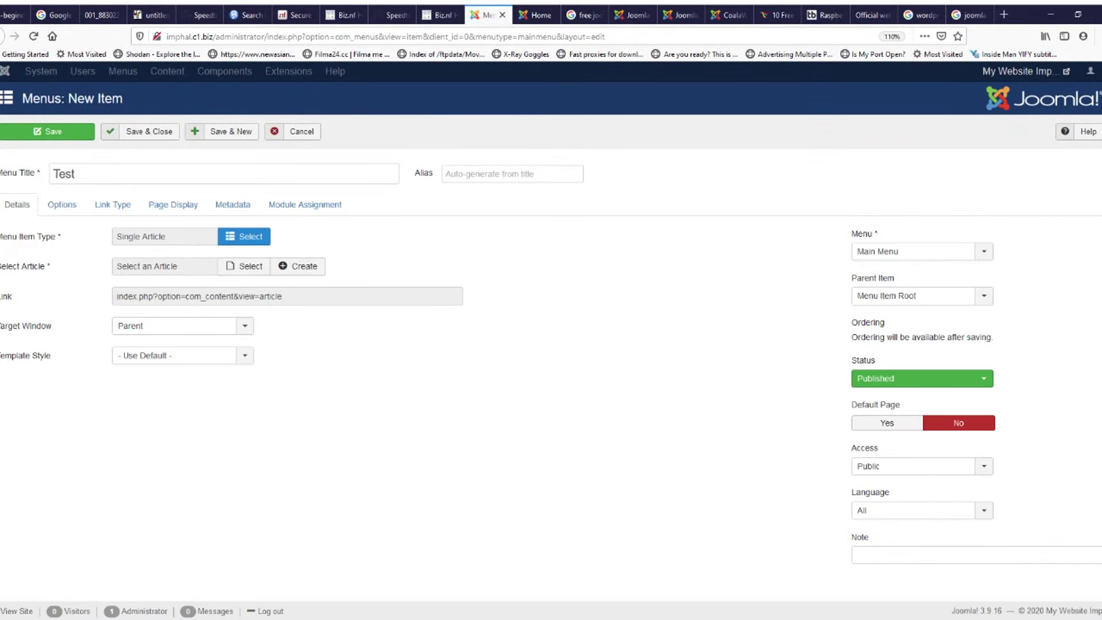
pyautogui.click(246, 265)
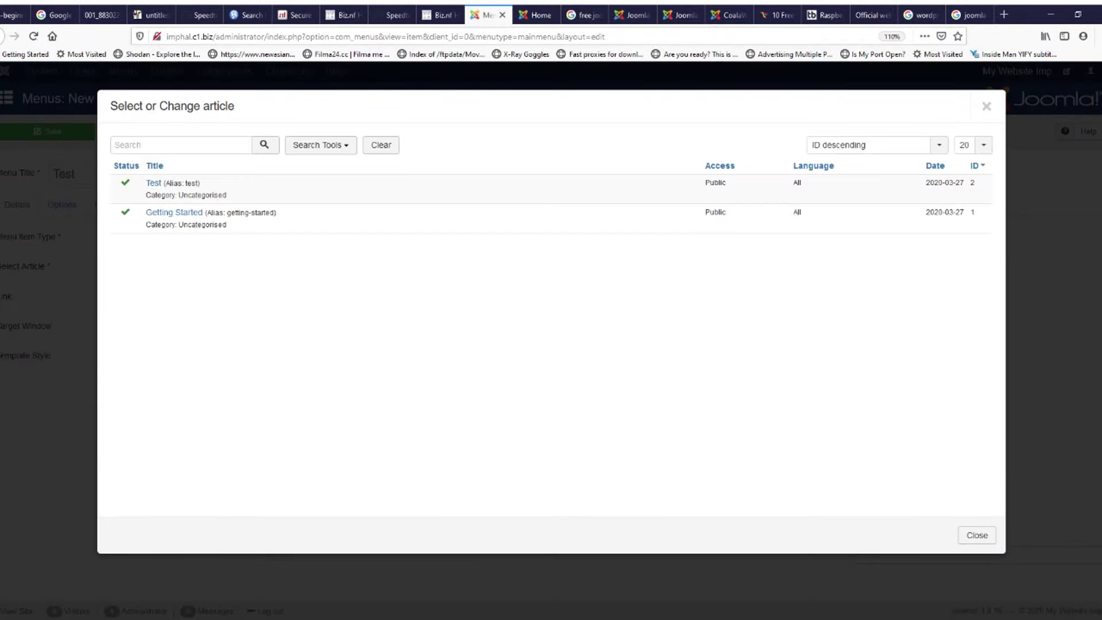
pyautogui.click(153, 183)
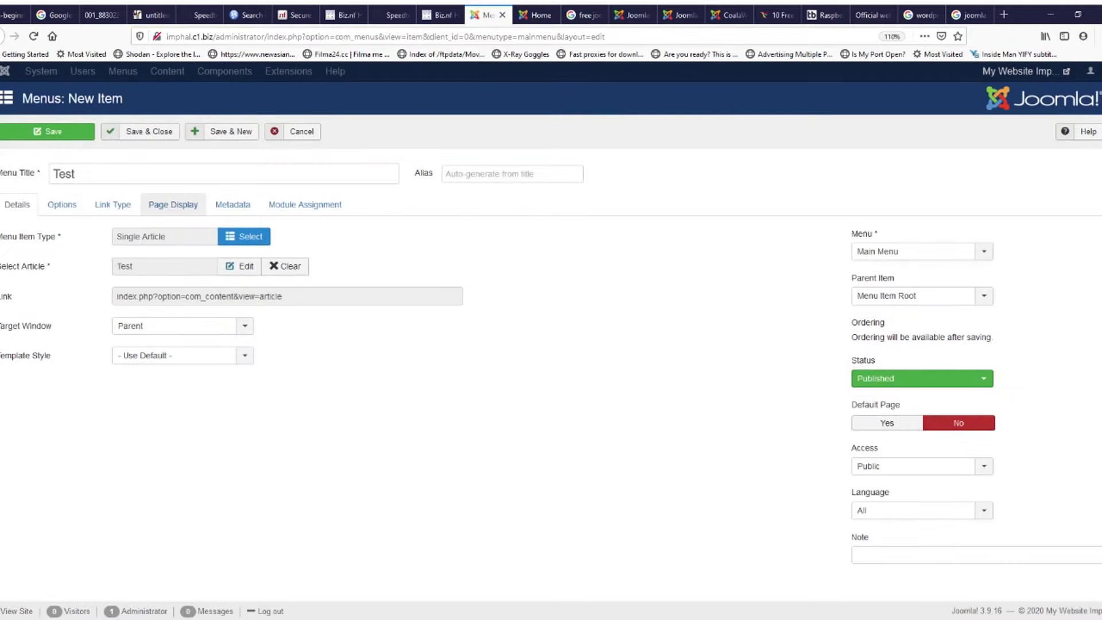
pyautogui.click(48, 131)
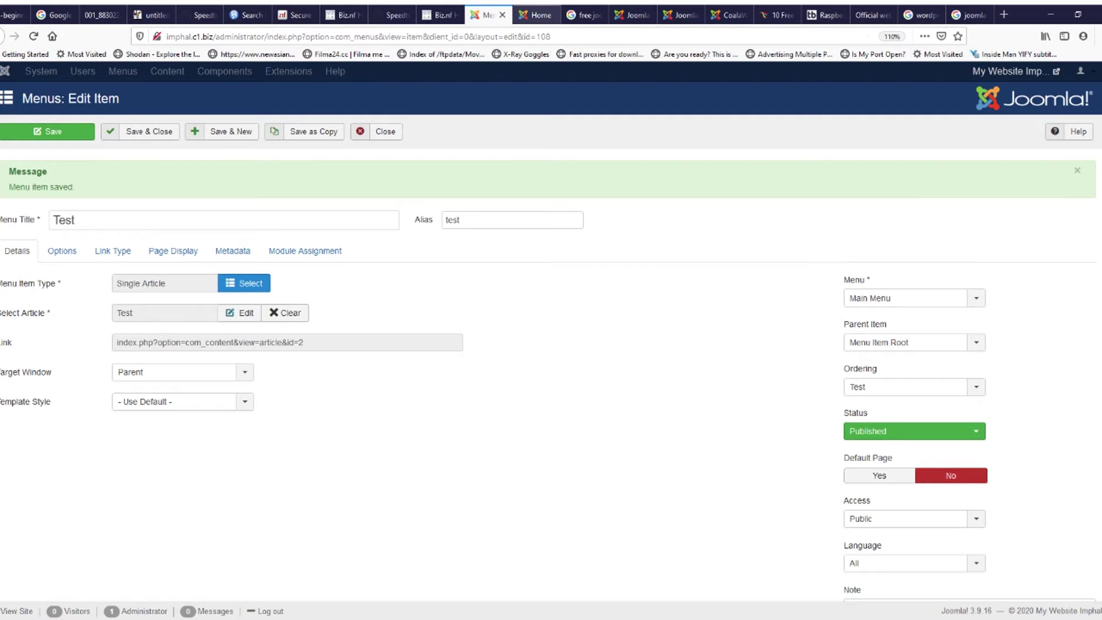
pyautogui.click(537, 15)
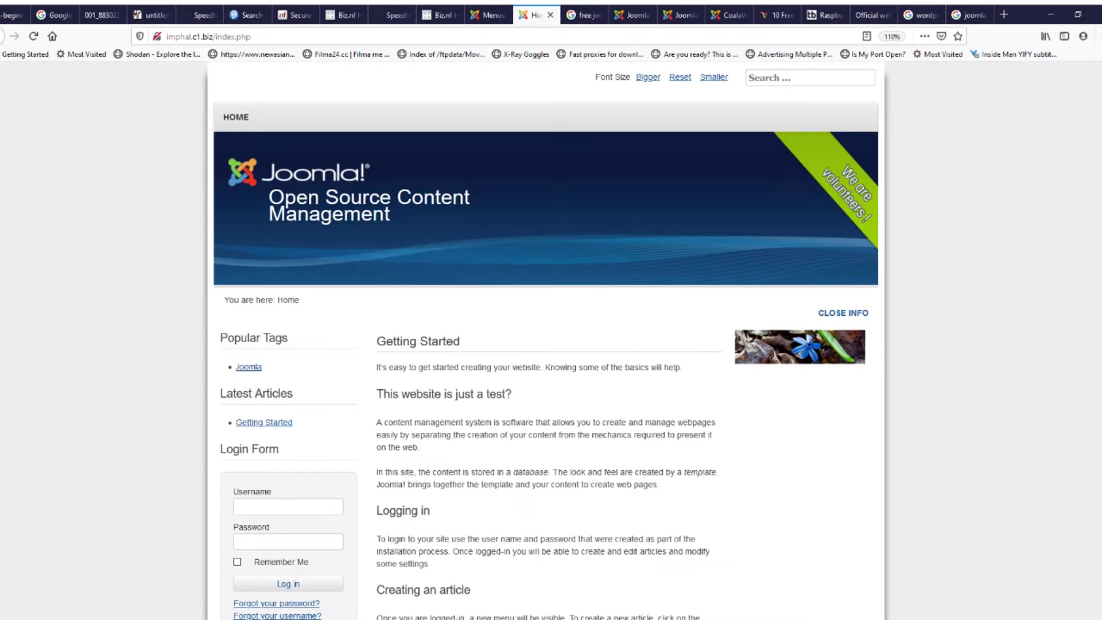
pyautogui.press('F5')
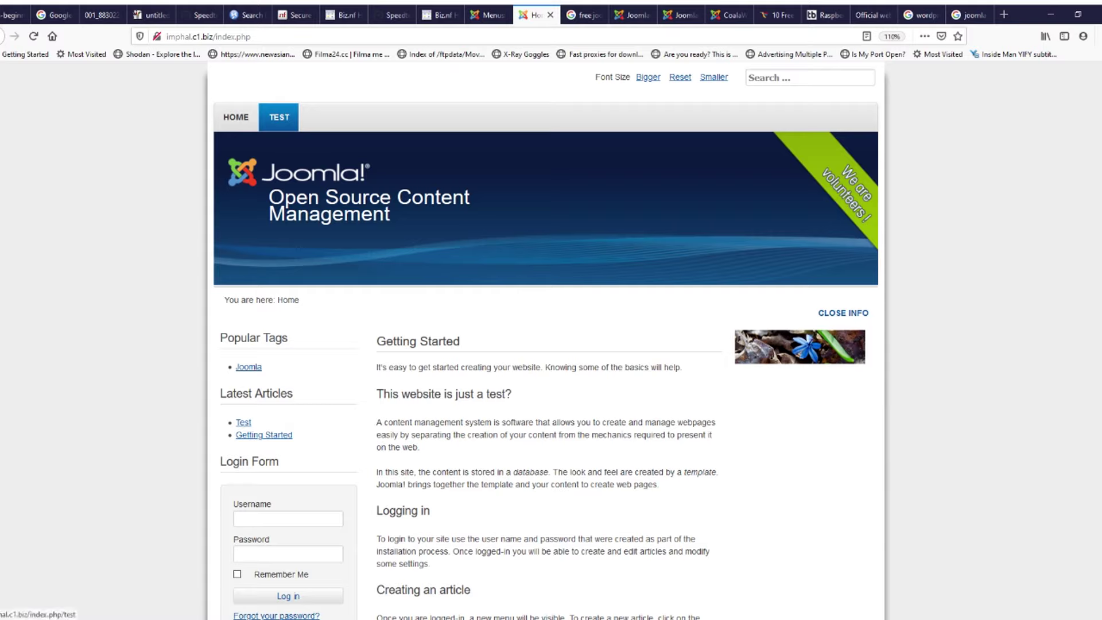
pyautogui.click(279, 117)
pyautogui.scroll(-1, 545, 344)
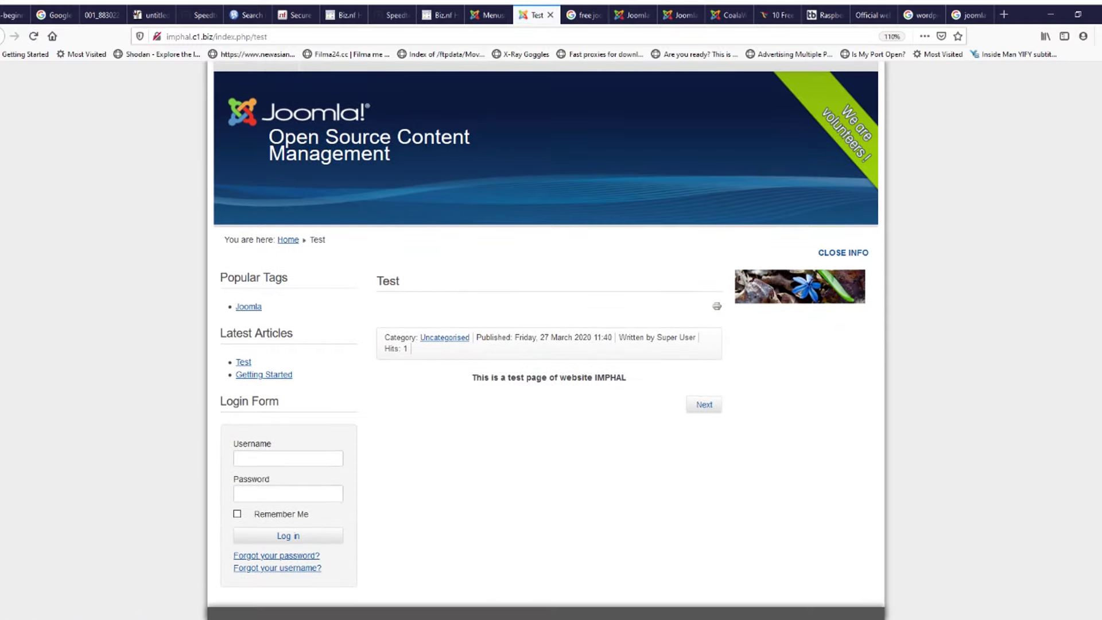
pyautogui.moveTo(475, 377); pyautogui.dragTo(575, 378)
pyautogui.click(570, 378)
pyautogui.moveTo(492, 337); pyautogui.dragTo(651, 337)
pyautogui.click(486, 15)
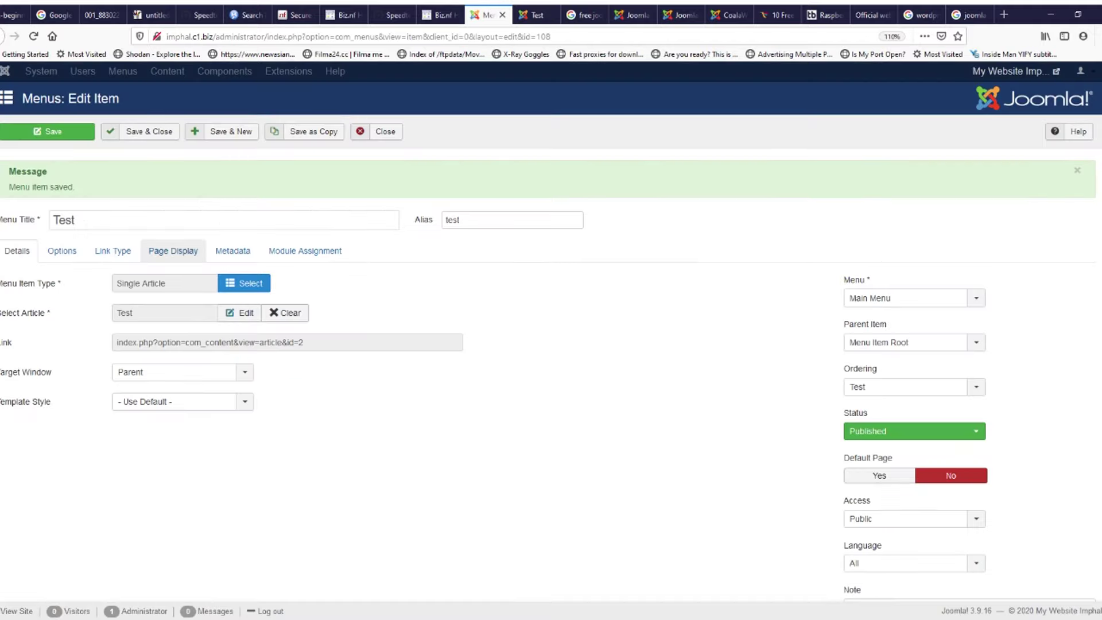
# Step: Review the menu item's Link Type and Page Display settings, then view the front-end index.php/test page
pyautogui.click(62, 250)
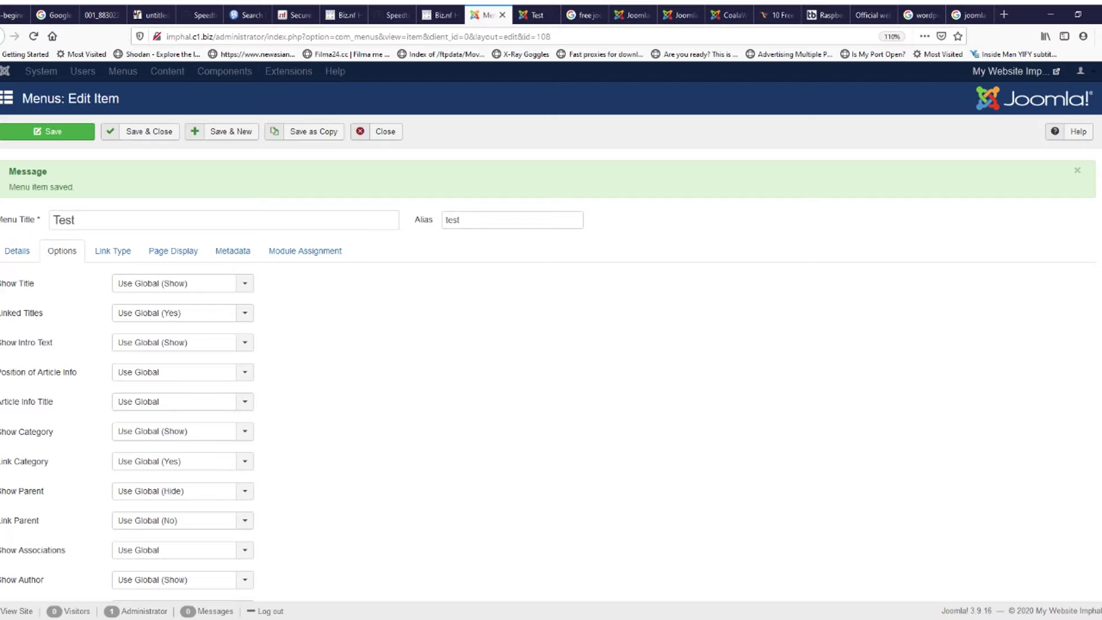
pyautogui.scroll(-2, 547, 358)
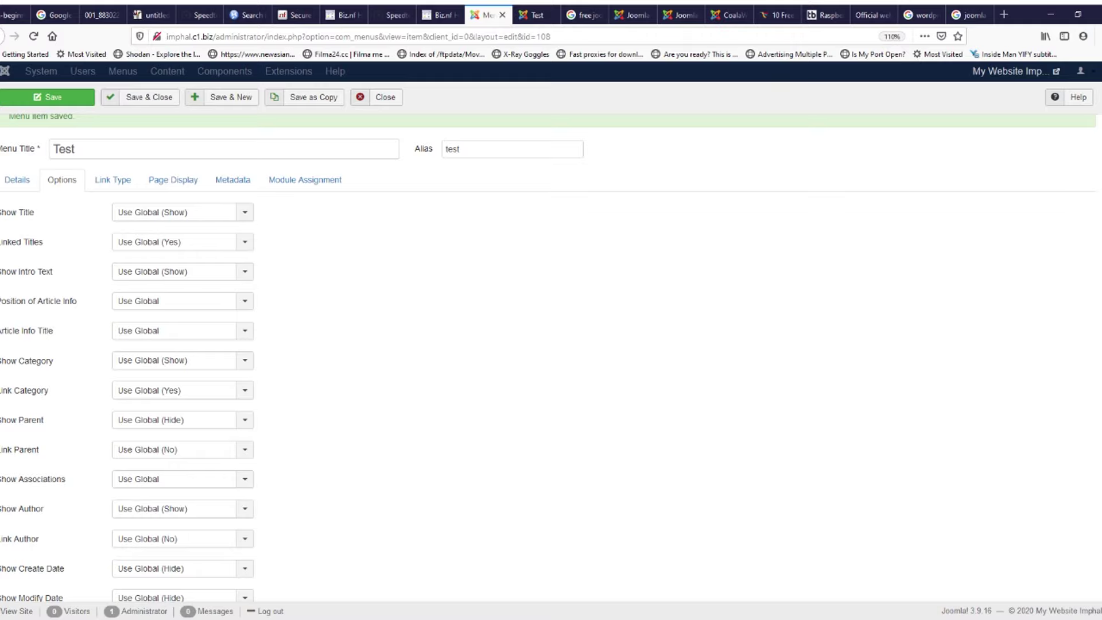
pyautogui.click(113, 180)
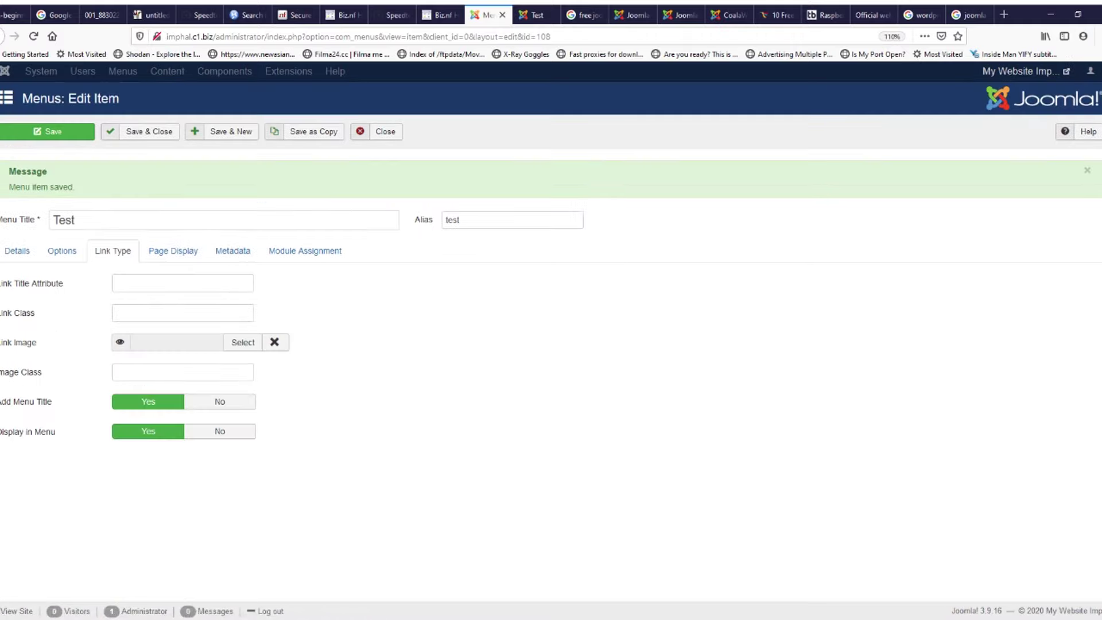
pyautogui.click(173, 250)
pyautogui.click(531, 15)
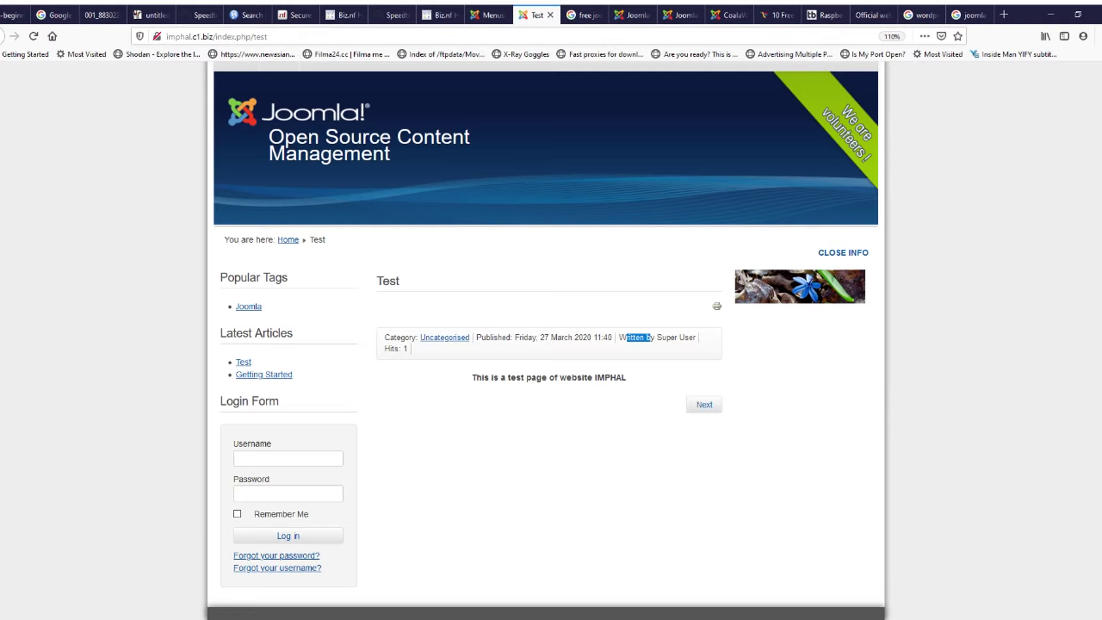
pyautogui.scroll(1, 236, 117)
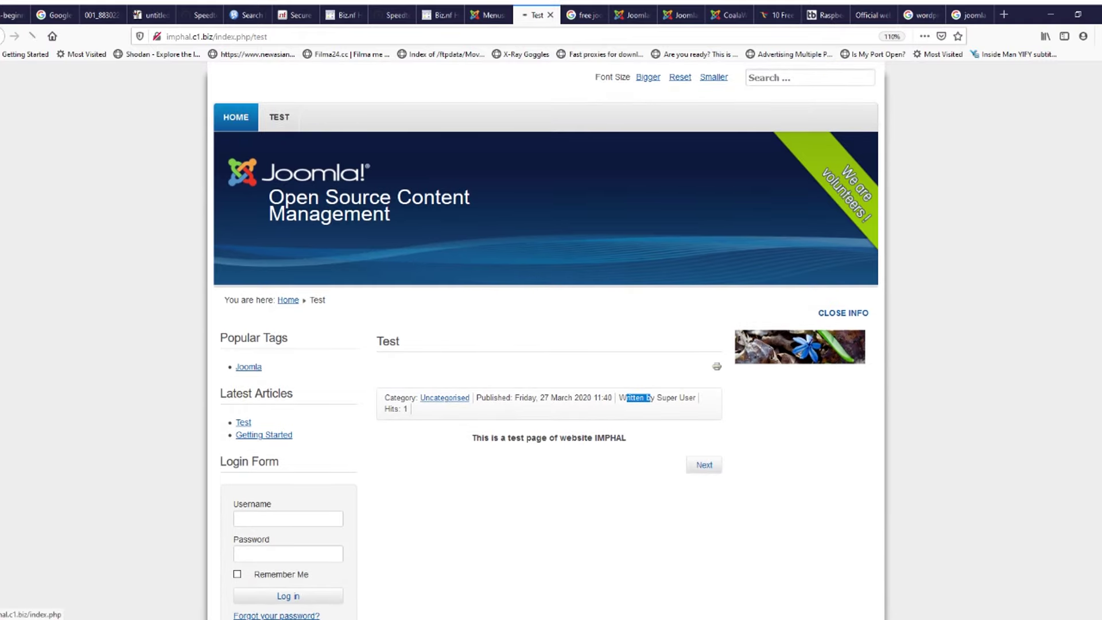
# Step: Go to the front-end HOME page showing Getting Started, with Test under Latest Articles
pyautogui.click(236, 117)
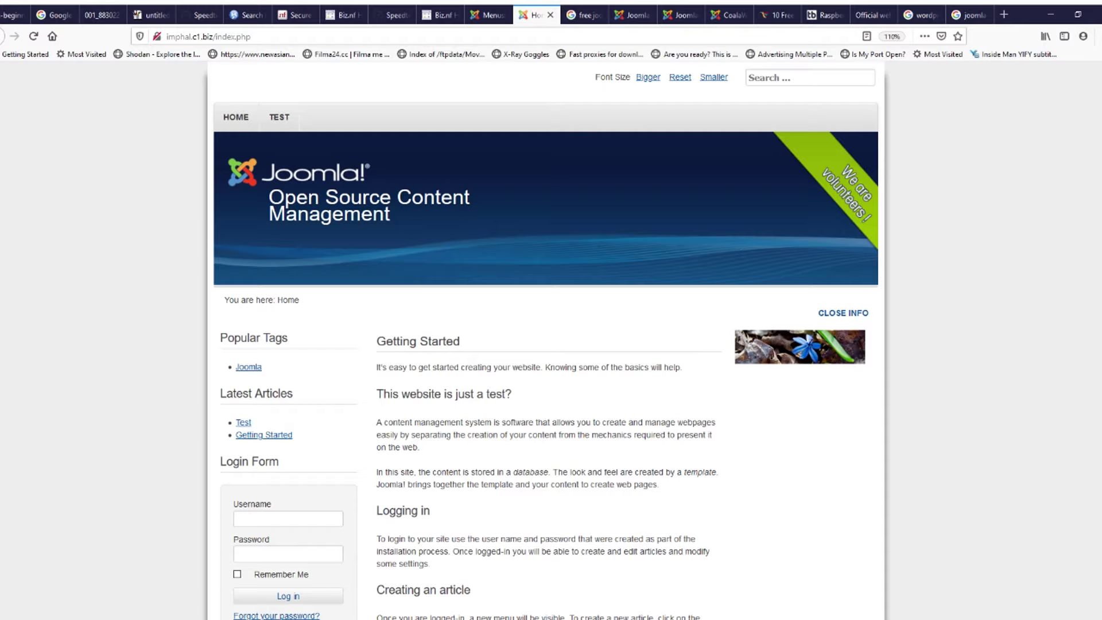
# Step: Return to the Test menu item editor and close it back to the menu items list
pyautogui.click(584, 15)
pyautogui.click(488, 15)
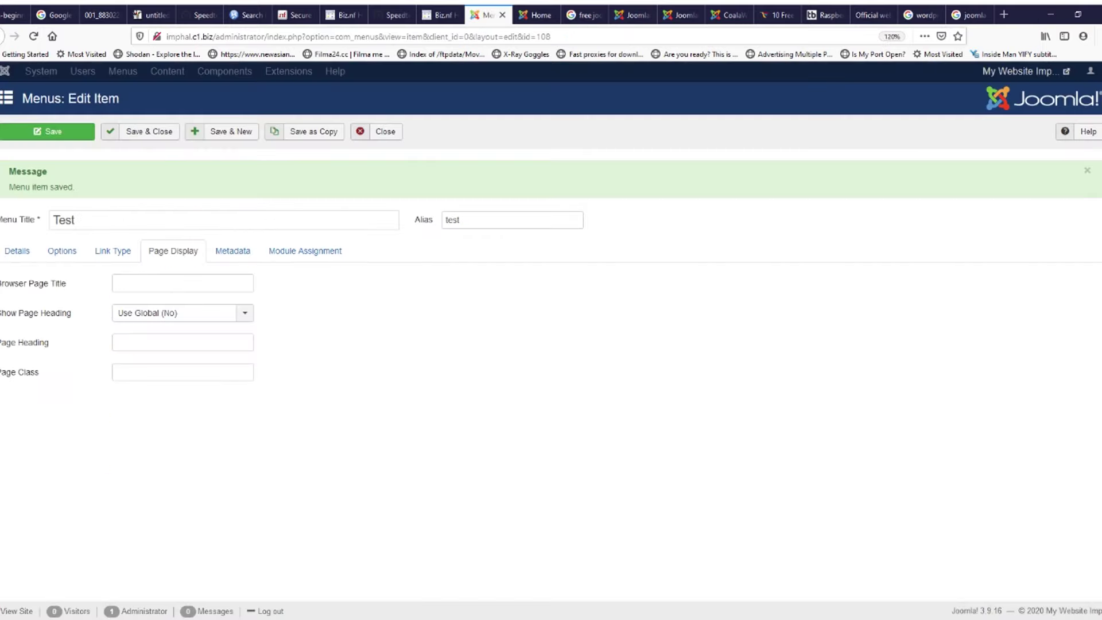
pyautogui.click(17, 250)
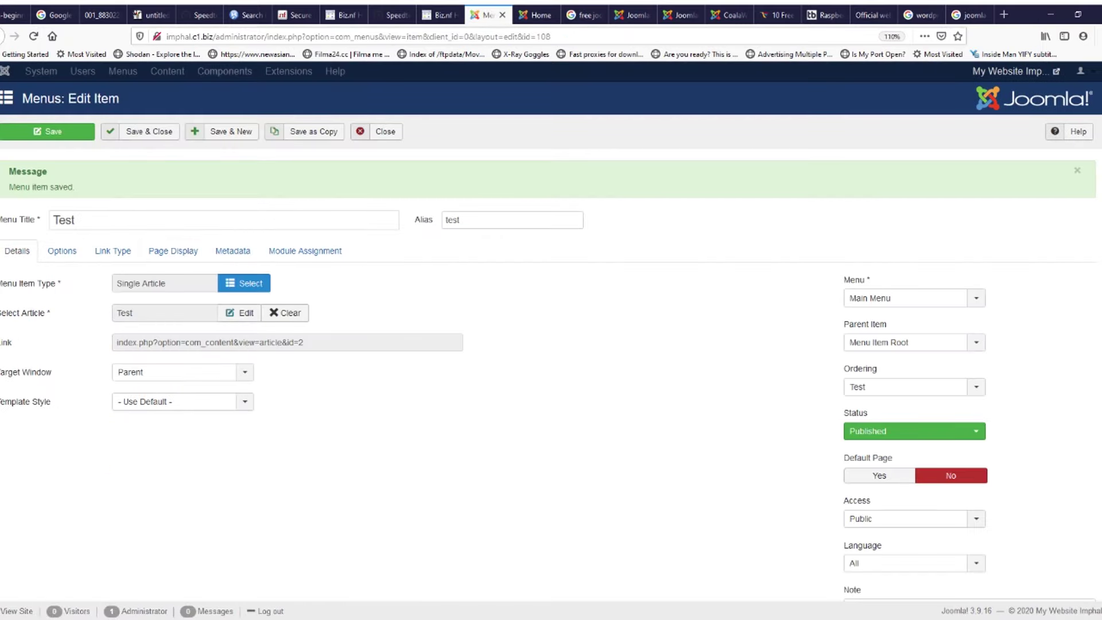
pyautogui.click(167, 71)
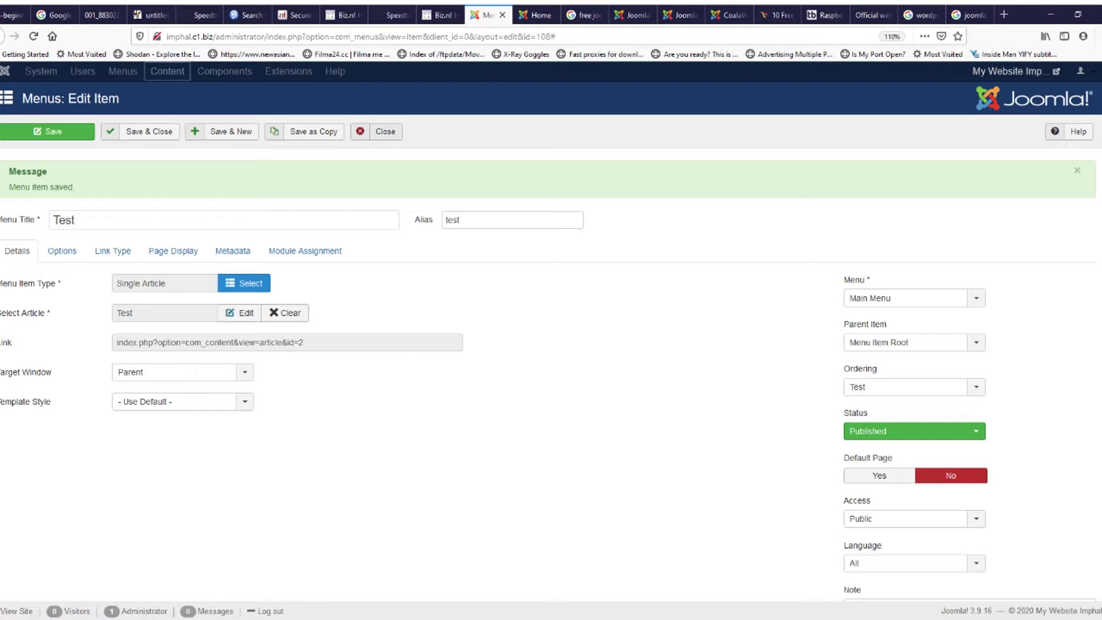
pyautogui.click(385, 132)
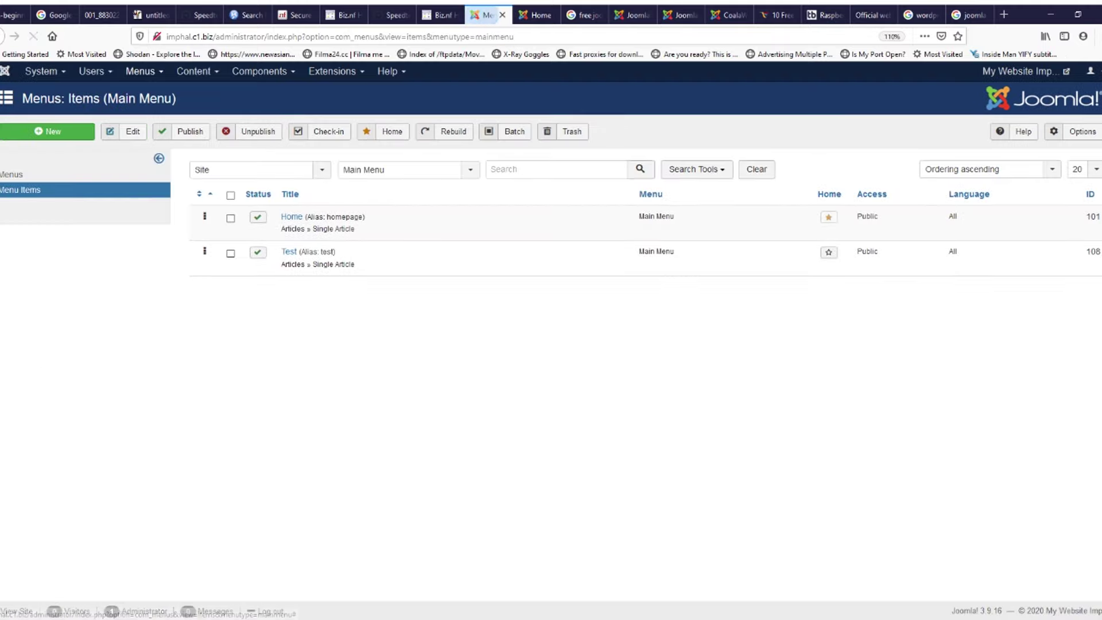
# Step: Open the Test article for editing from Content > Articles
pyautogui.click(197, 72)
pyautogui.click(197, 92)
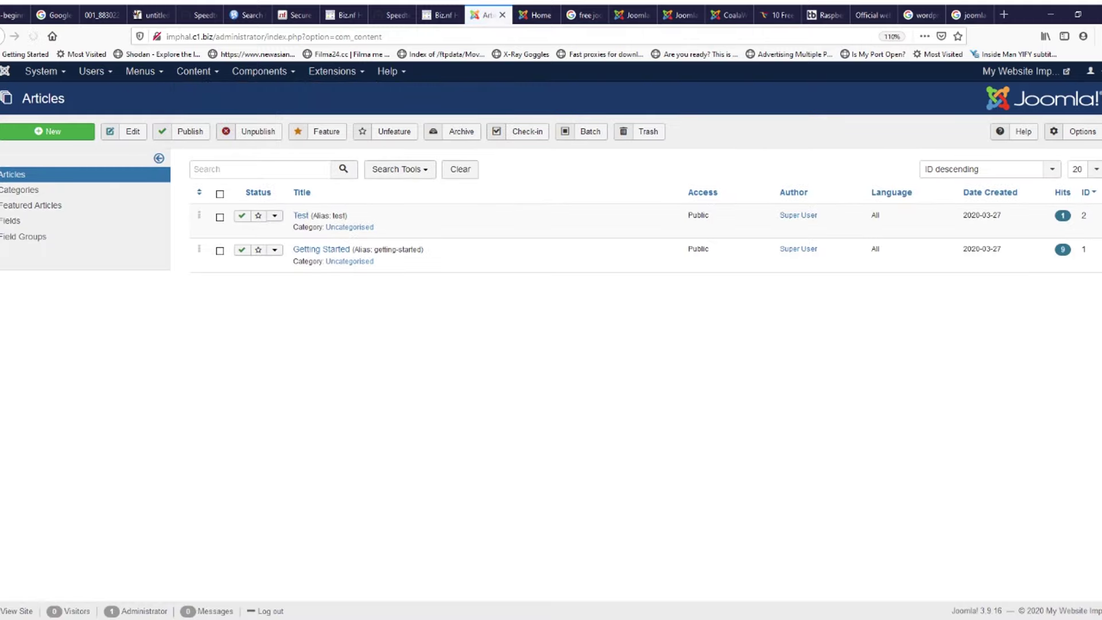
pyautogui.click(300, 215)
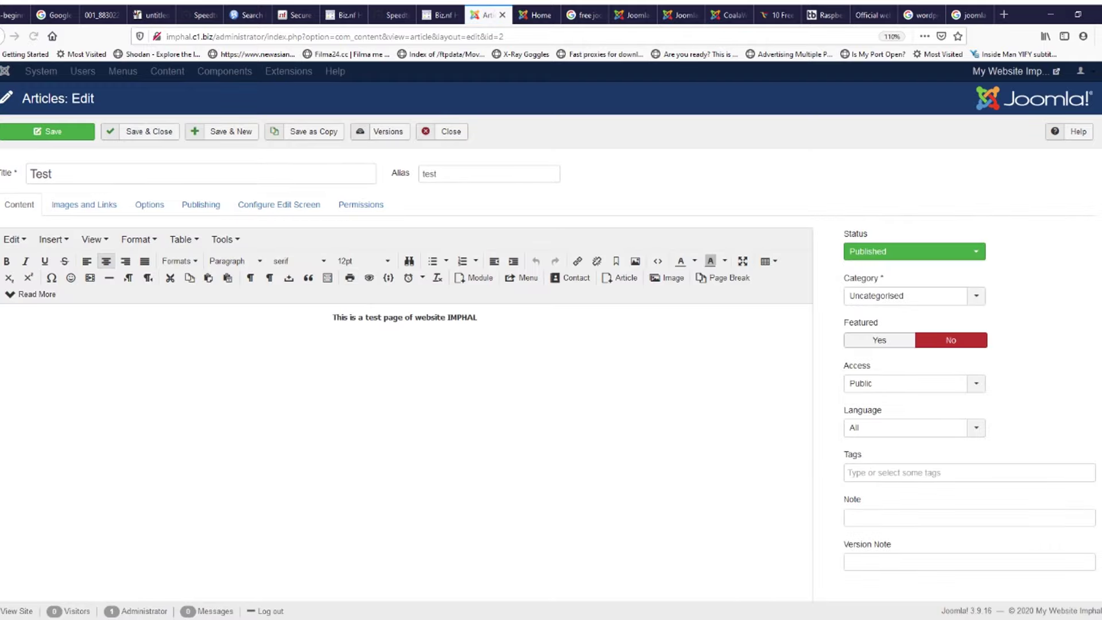
# Step: Add a new empty line below the Test article's text
pyautogui.tripleClick(405, 317)
pyautogui.click(479, 317)
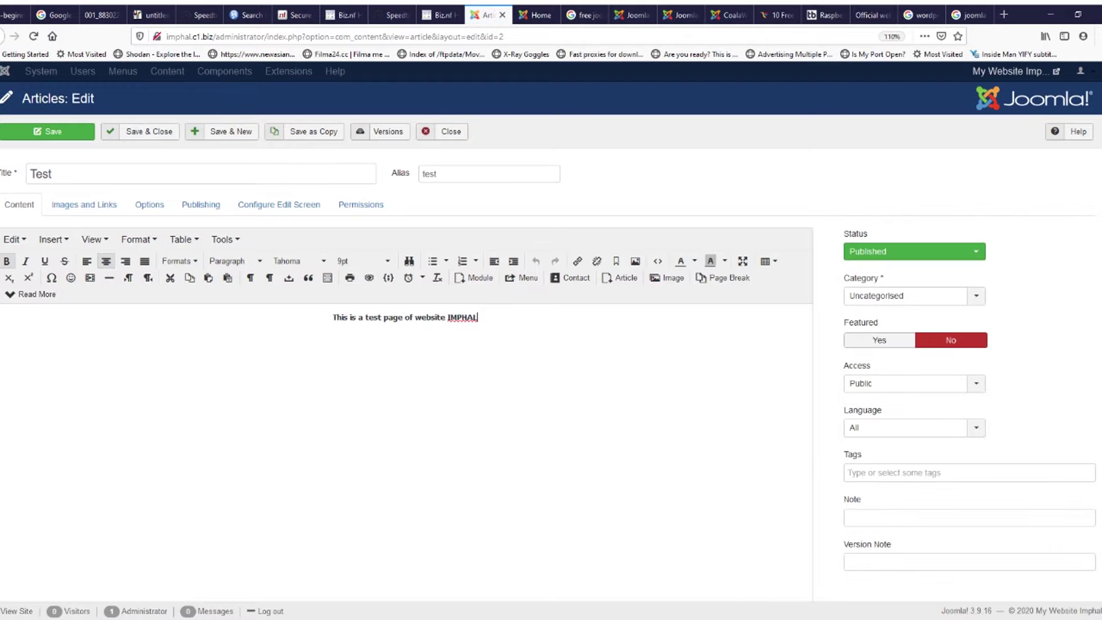
pyautogui.scroll(-3, 478, 367)
pyautogui.press('Return')
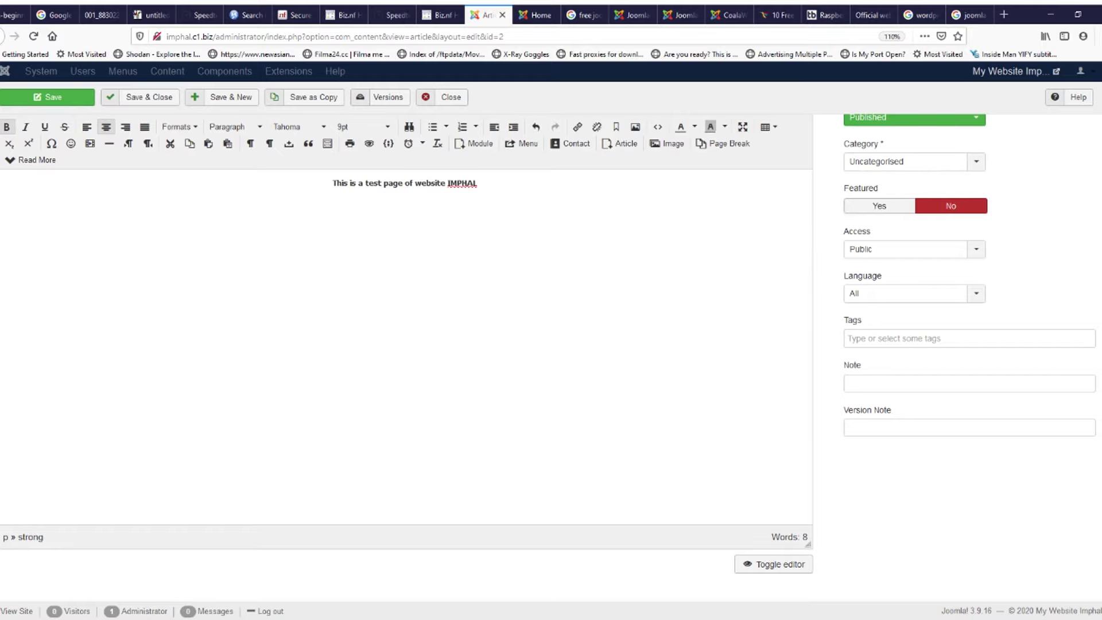
pyautogui.scroll(1, 135, 175)
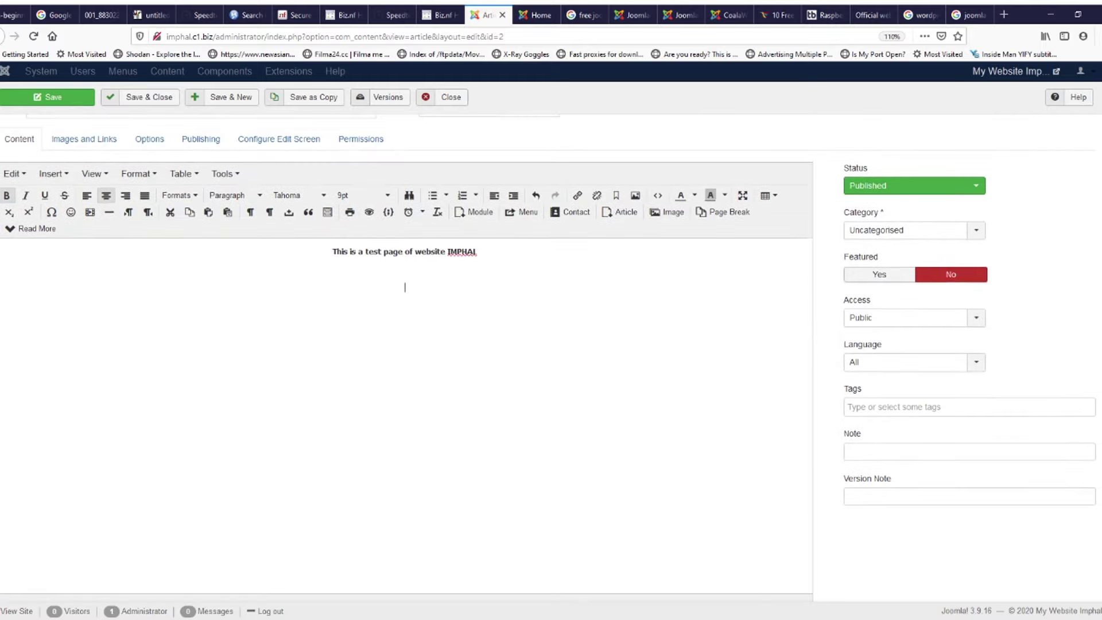
# Step: Upload dot-licensed-isp.png, set it as the article's intro image, and save the article
pyautogui.click(84, 141)
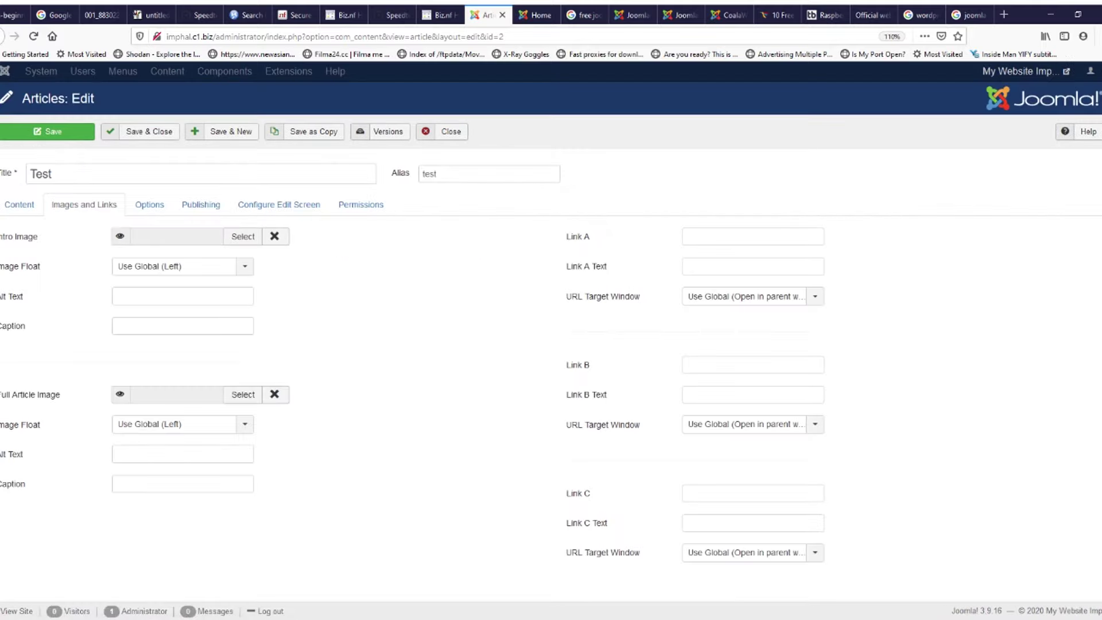
pyautogui.click(243, 236)
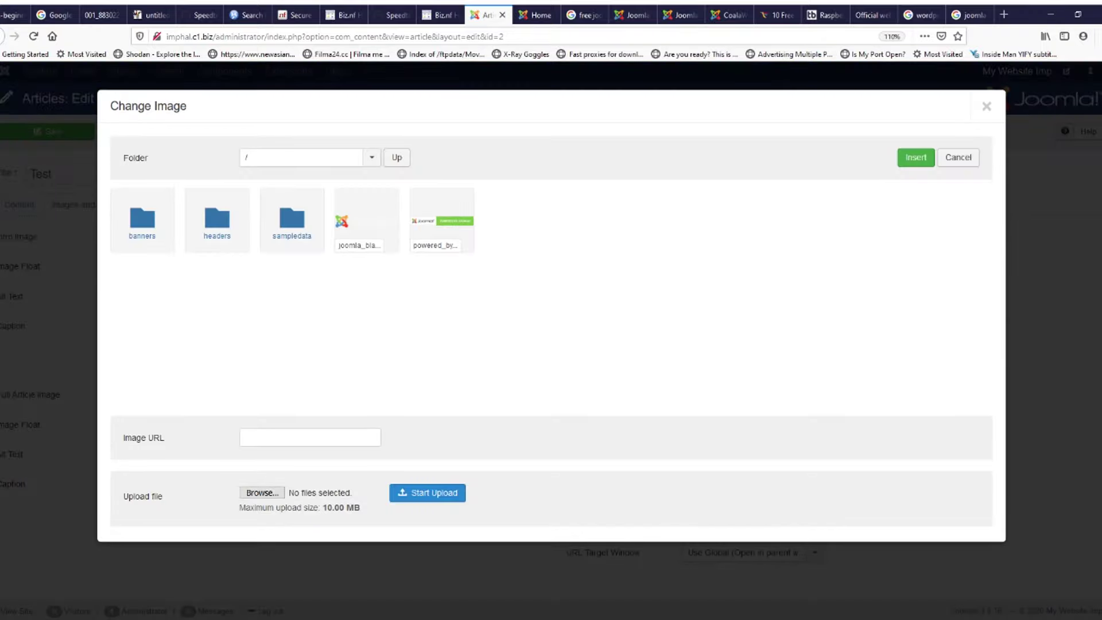
pyautogui.click(262, 492)
pyautogui.click(427, 493)
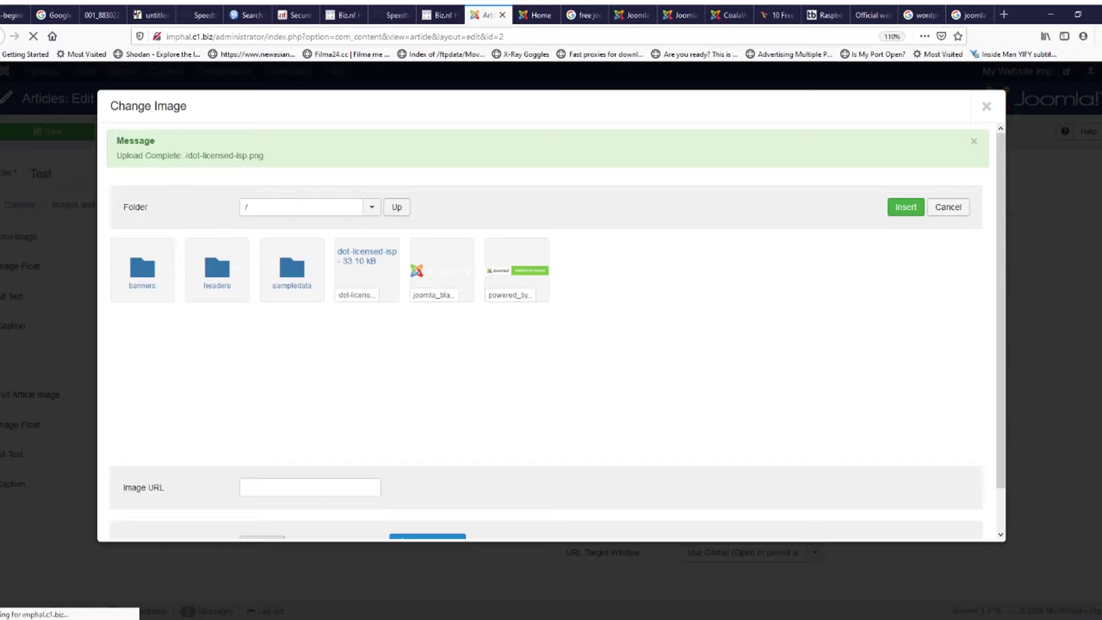
pyautogui.click(367, 268)
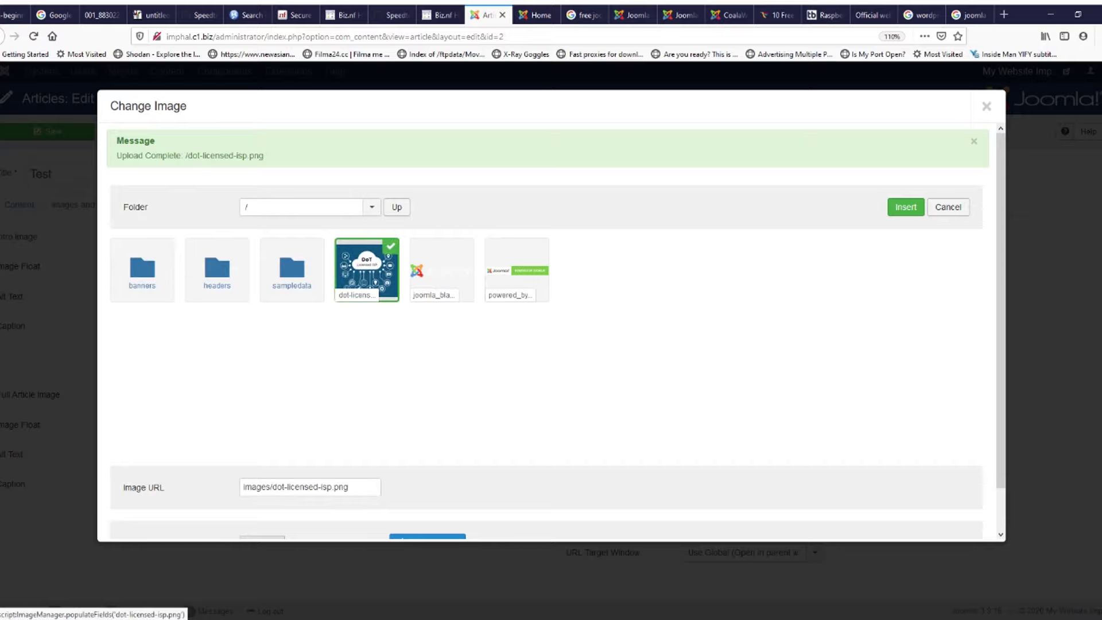
pyautogui.click(905, 206)
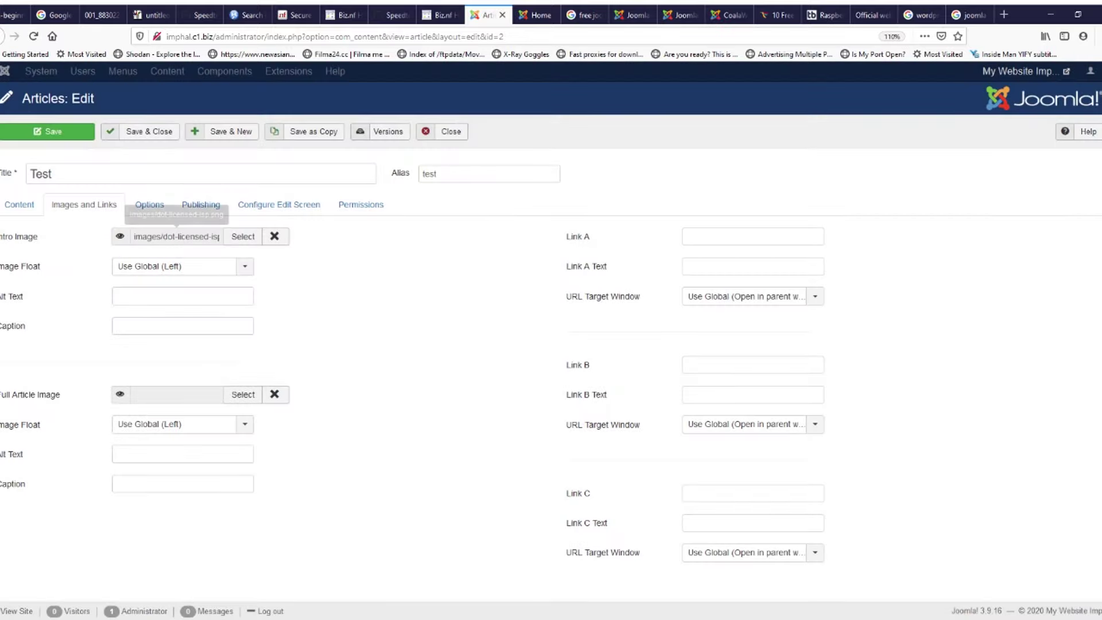
pyautogui.click(19, 204)
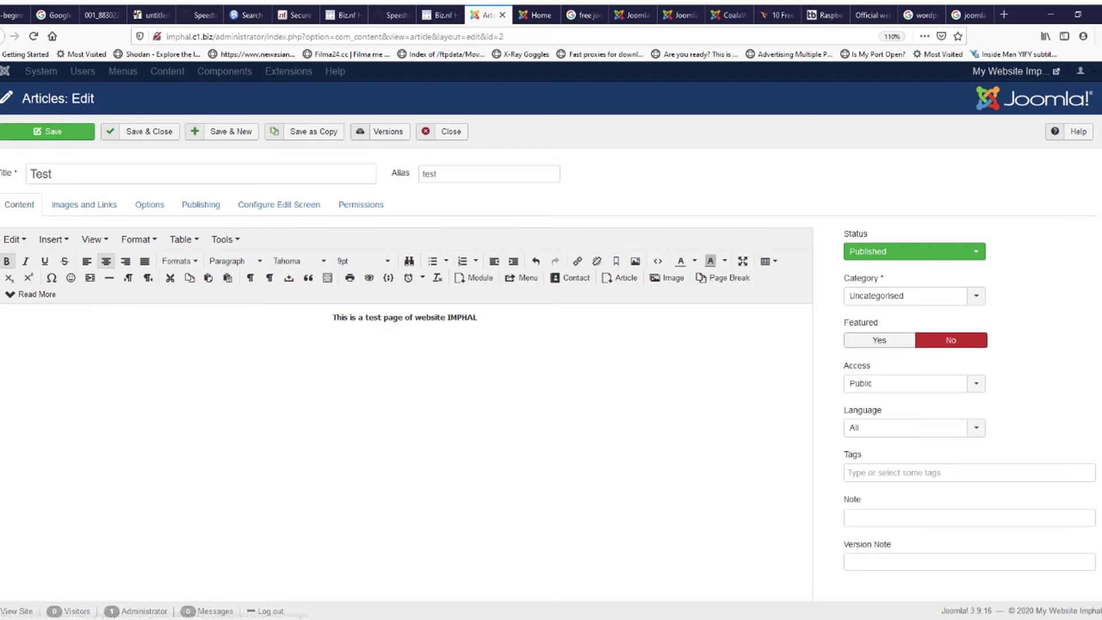
pyautogui.click(47, 131)
# Step: Check the Test page on the site, then place the caret below the article text
pyautogui.click(536, 15)
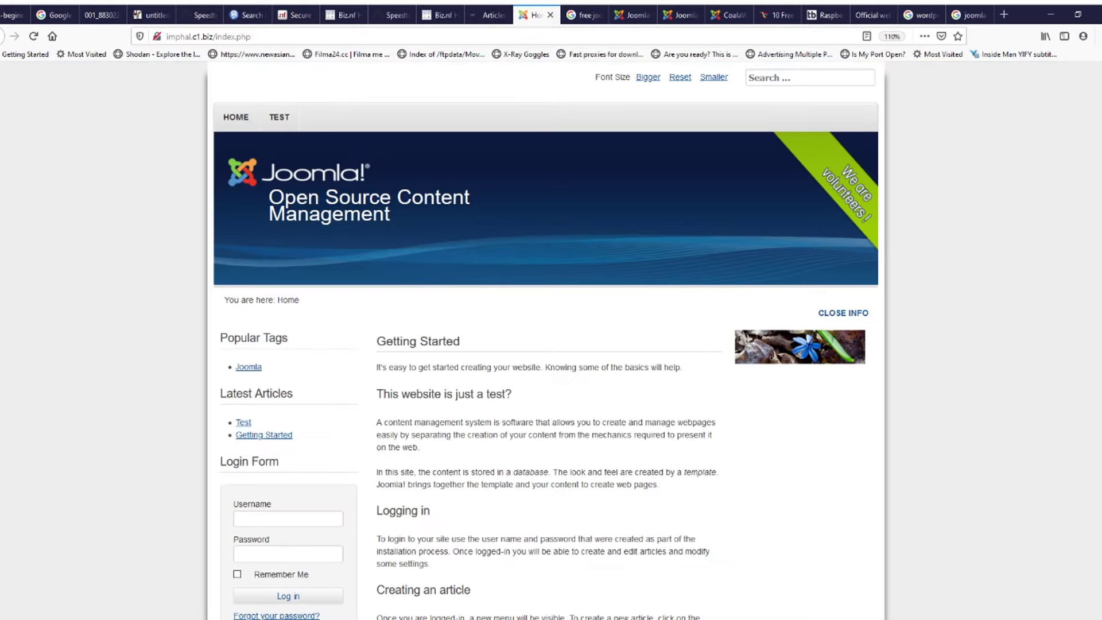
pyautogui.click(279, 117)
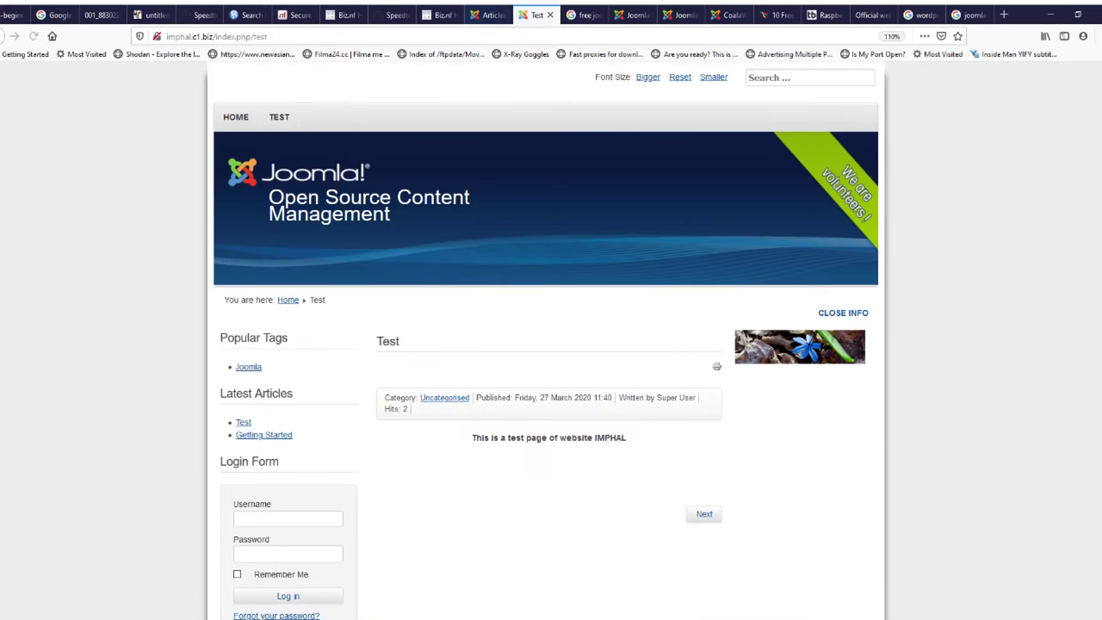
pyautogui.click(488, 15)
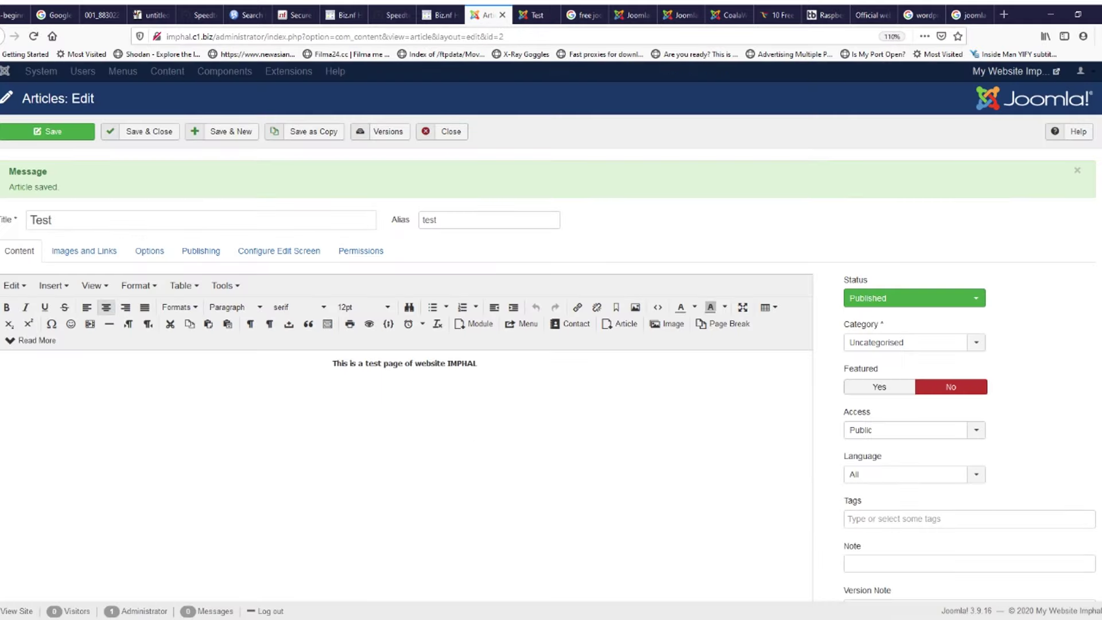
pyautogui.click(407, 399)
# Step: Start inserting an image into the article text, then cancel it
pyautogui.click(53, 285)
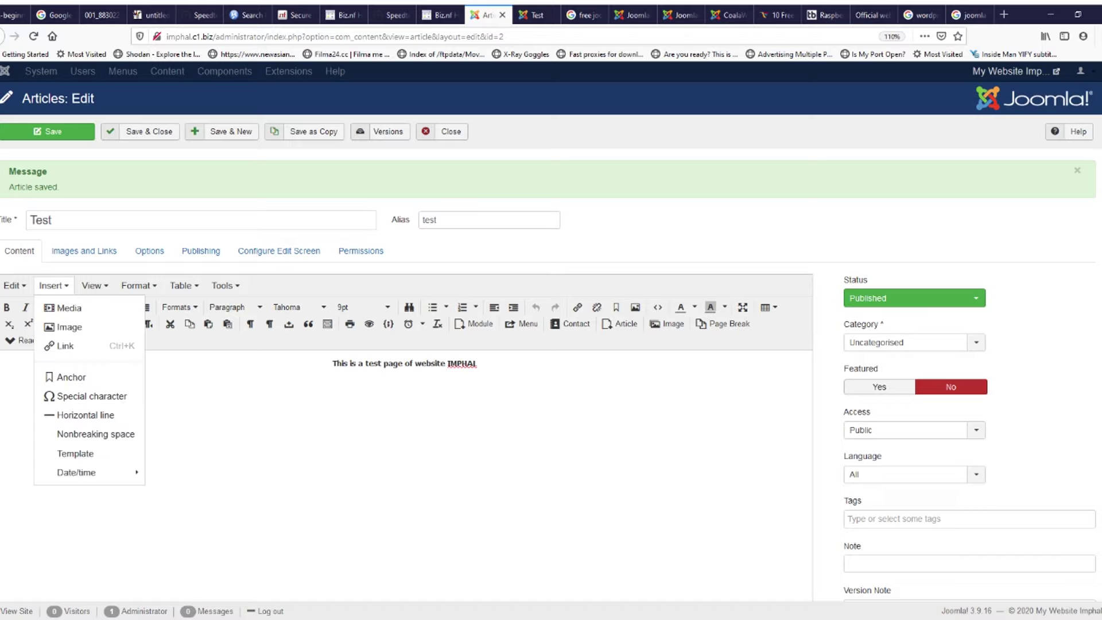
pyautogui.click(70, 327)
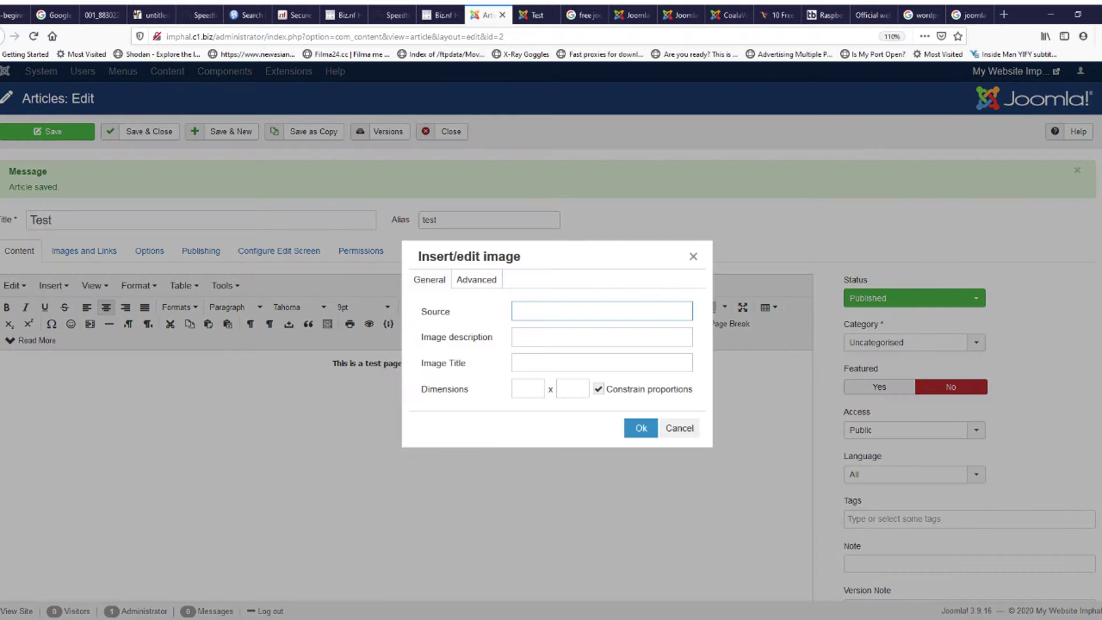
pyautogui.click(693, 256)
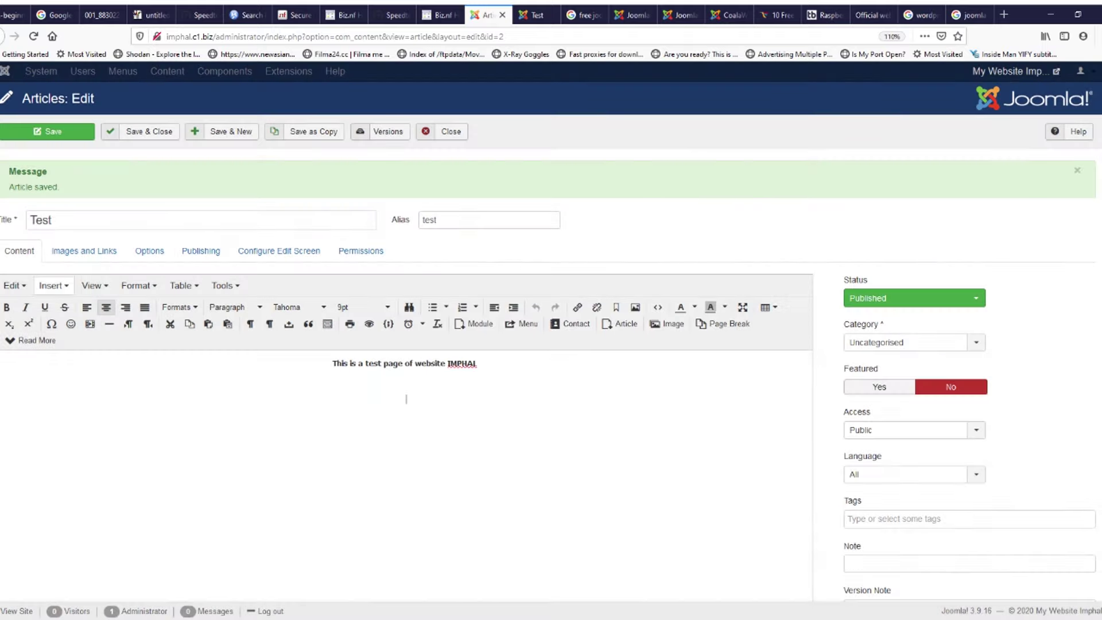
# Step: Review the intro image float and display options without changing them
pyautogui.click(84, 251)
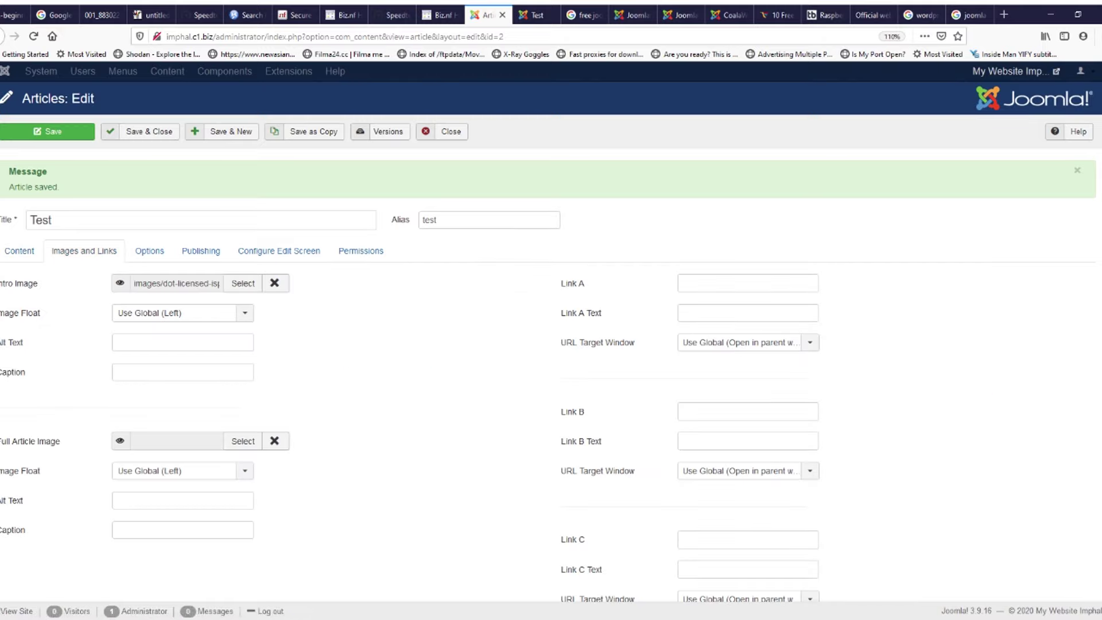
pyautogui.click(183, 312)
pyautogui.click(182, 313)
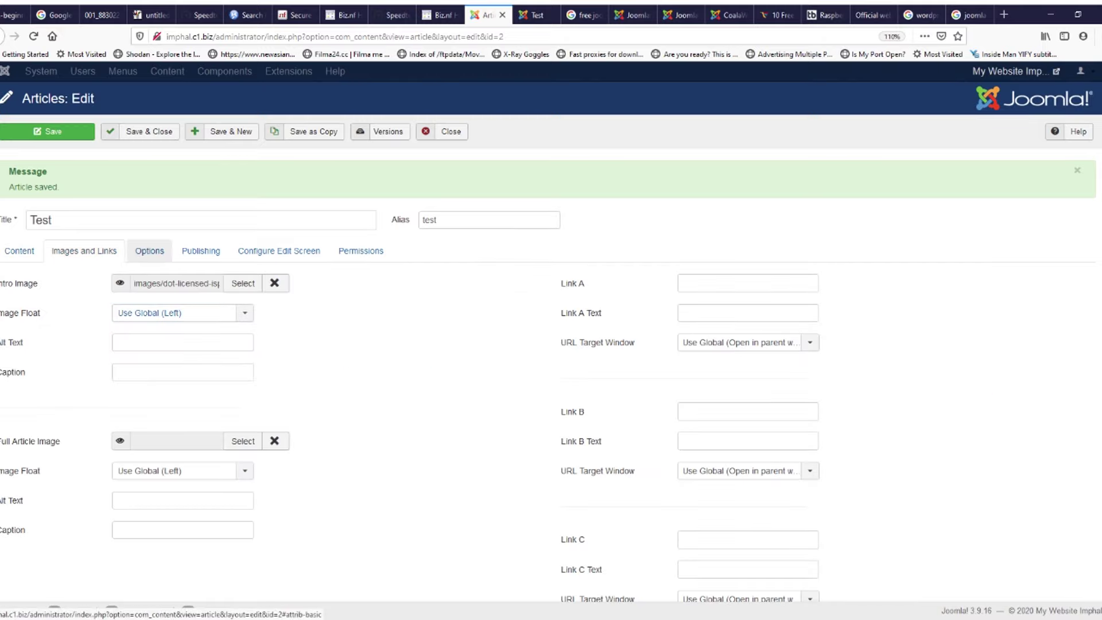
pyautogui.click(150, 250)
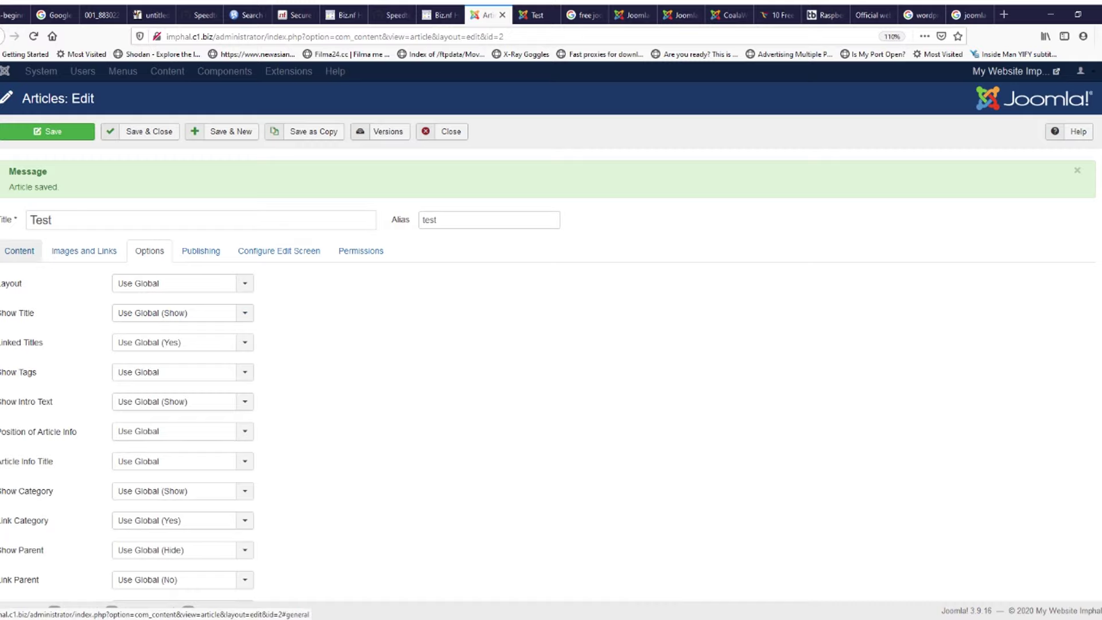
pyautogui.click(19, 251)
# Step: Open the Insert/edit image dialog at the caret in the article body
pyautogui.click(404, 399)
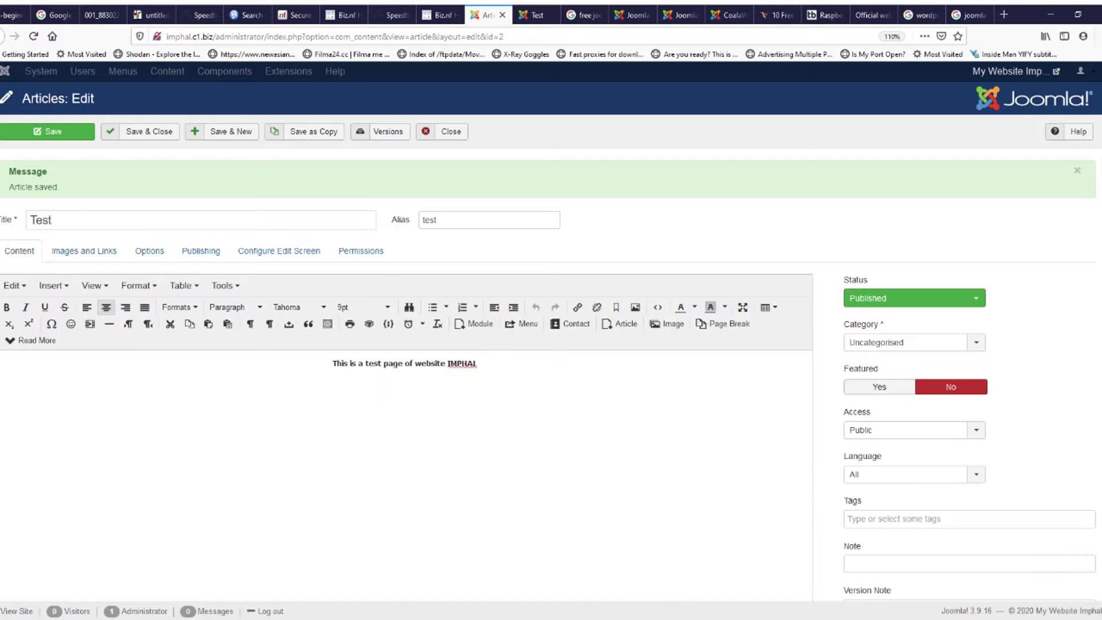
pyautogui.click(53, 285)
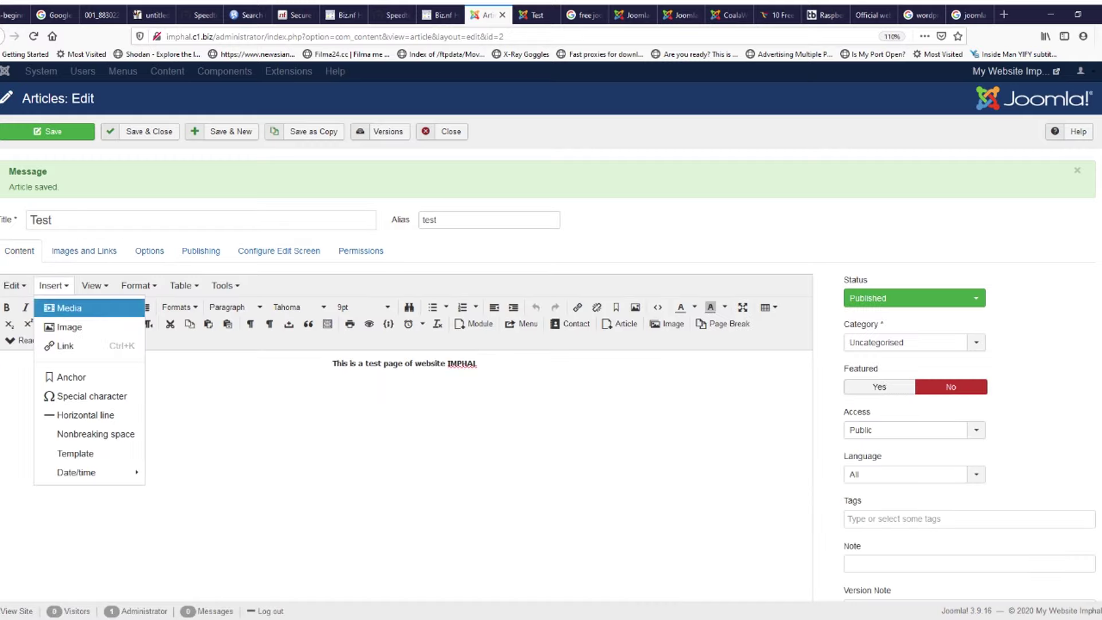
pyautogui.click(68, 308)
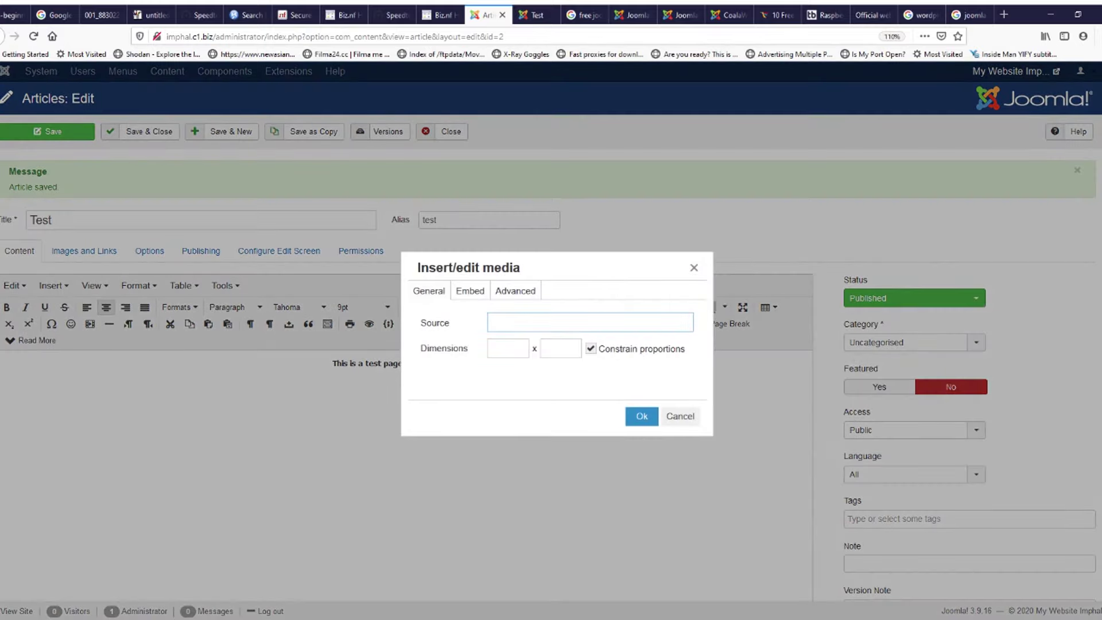
pyautogui.click(680, 416)
pyautogui.click(54, 285)
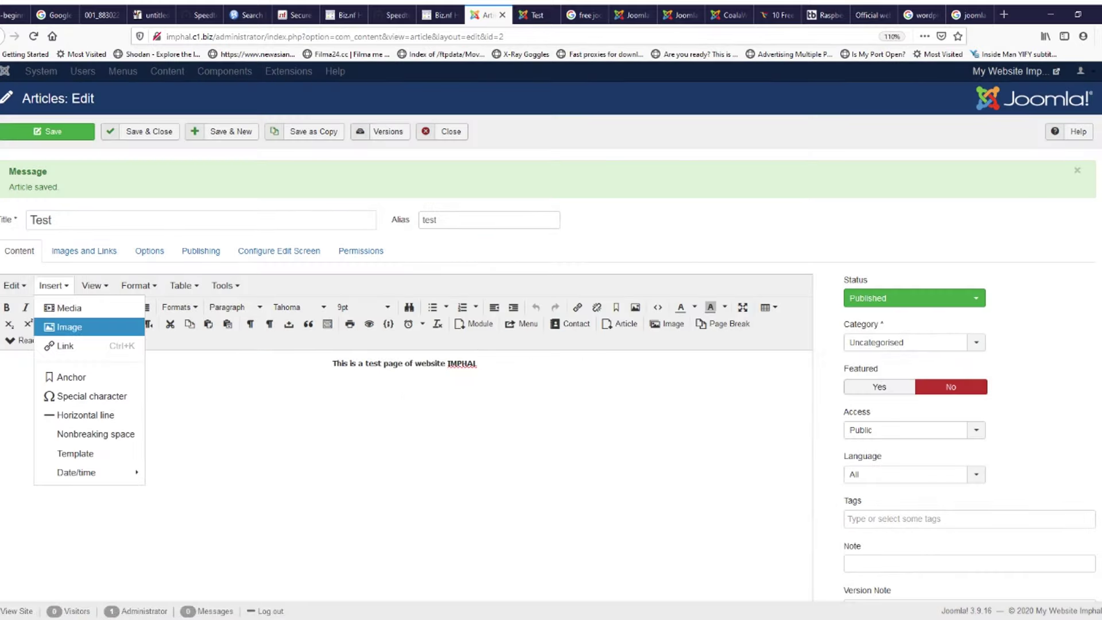
pyautogui.click(69, 327)
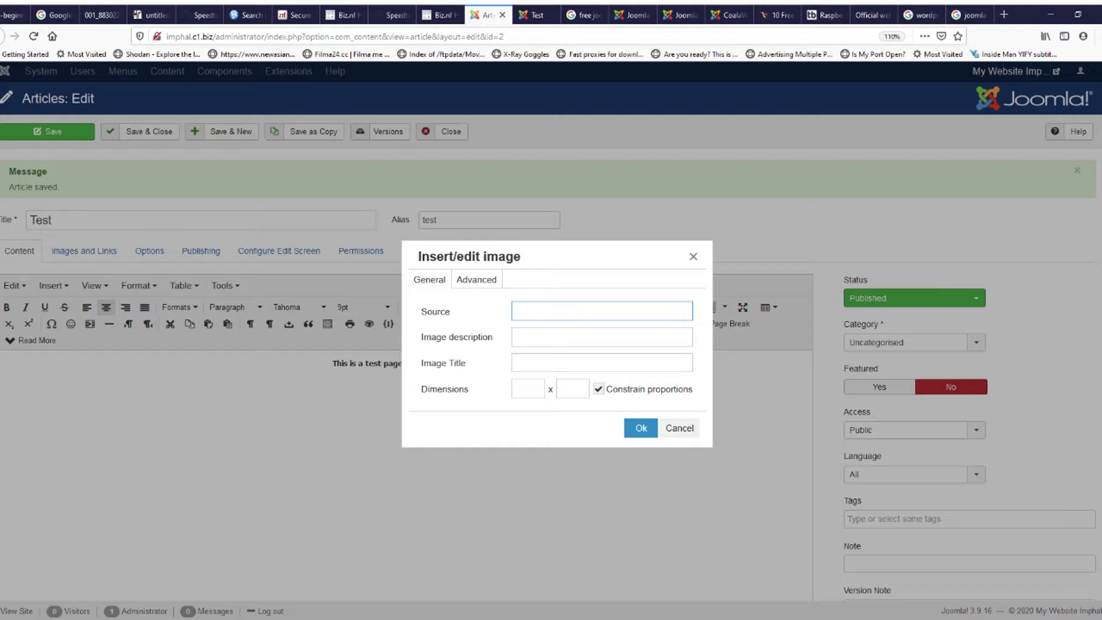
# Step: Clear a stray letter from the image source, then open Google's logo image alone and select its address
pyautogui.write('w')
pyautogui.press('BackSpace')
pyautogui.hotkey('ctrl', 't')
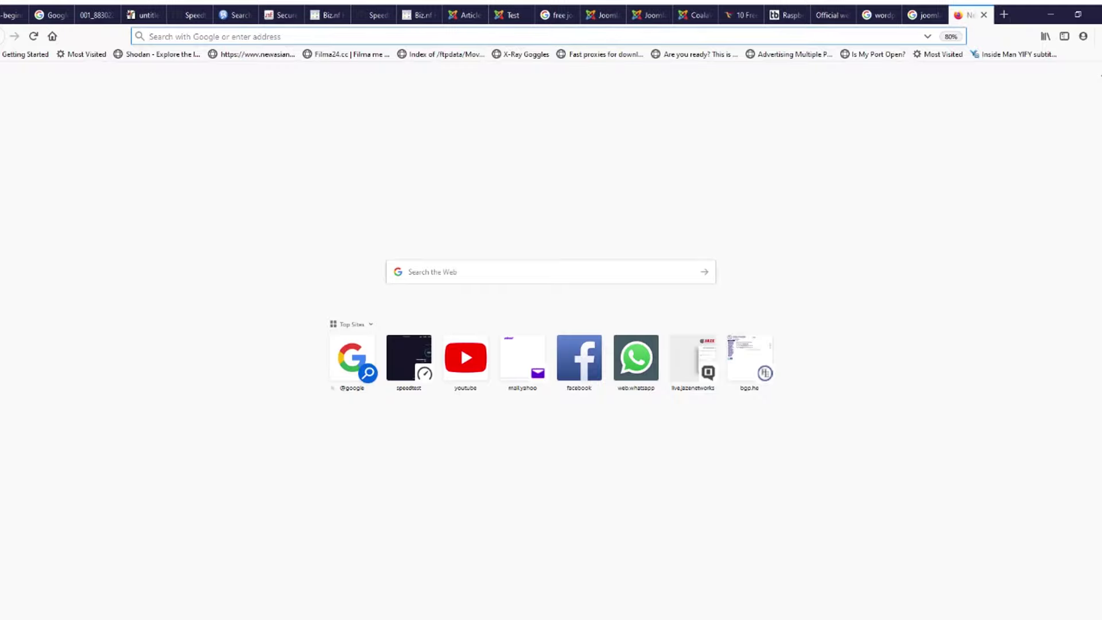
pyautogui.write('google.com')
pyautogui.press('Return')
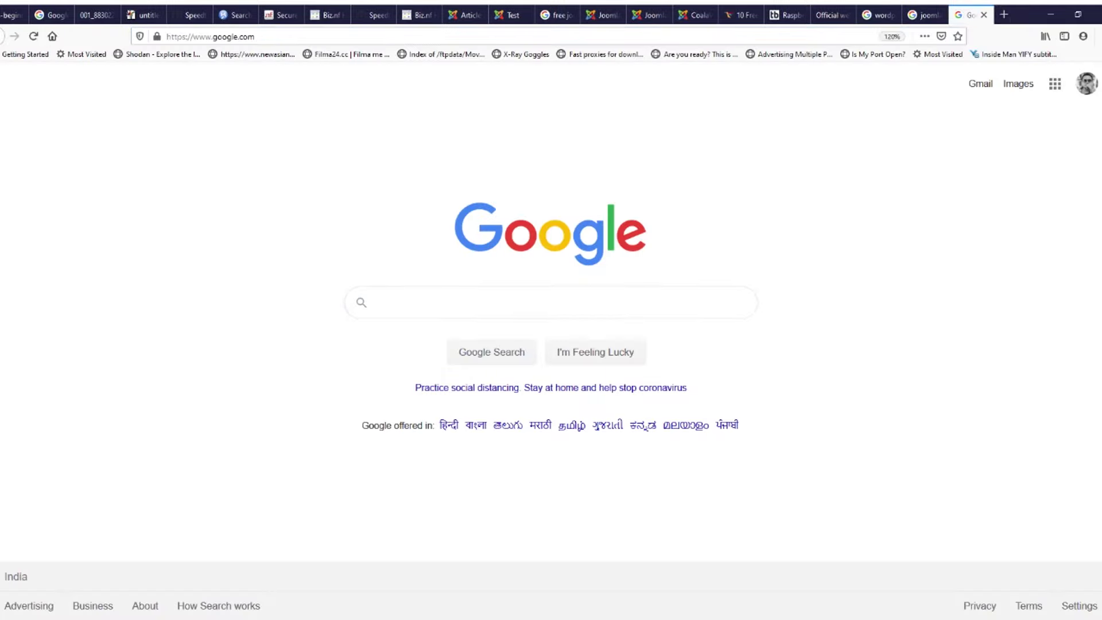
pyautogui.click(574, 244)
pyautogui.click(367, 37)
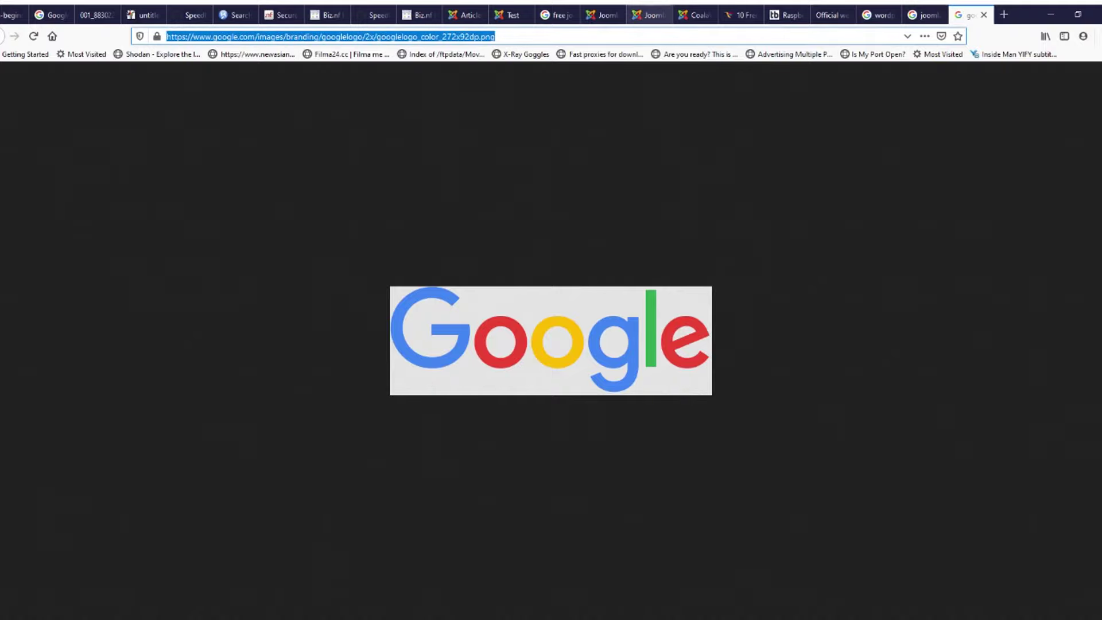
# Step: Cycle back through the browser tabs toward the article editor
pyautogui.click(649, 15)
pyautogui.click(602, 15)
pyautogui.click(556, 15)
pyautogui.click(511, 14)
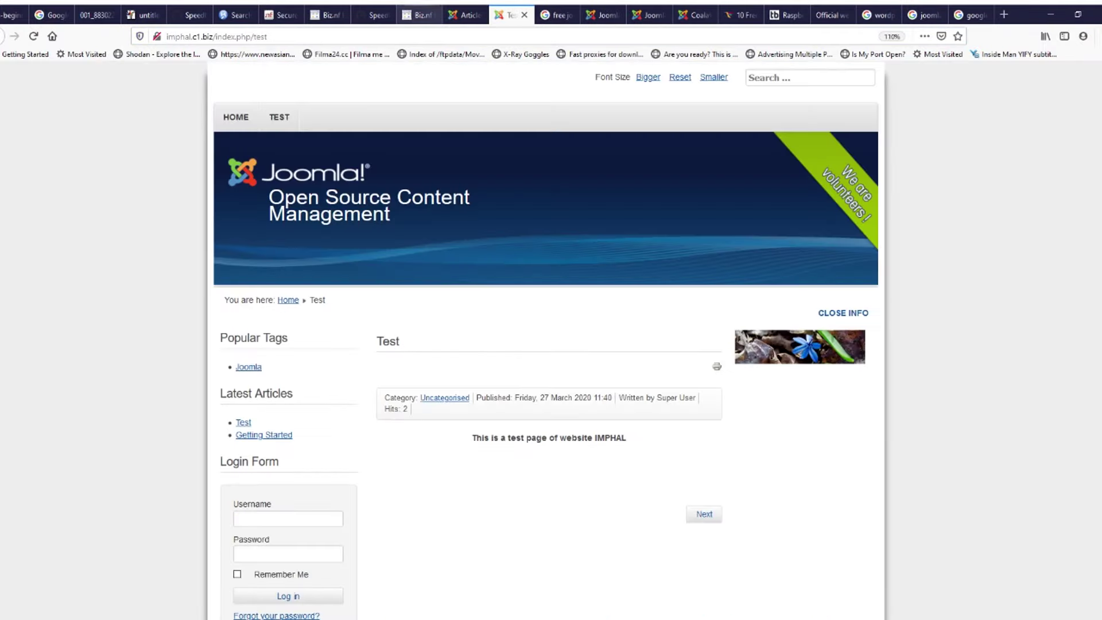
# Step: Paste the Google logo URL as the image source, insert it, and save the article
pyautogui.click(419, 15)
pyautogui.click(466, 15)
pyautogui.hotkey('ctrl', 'v')
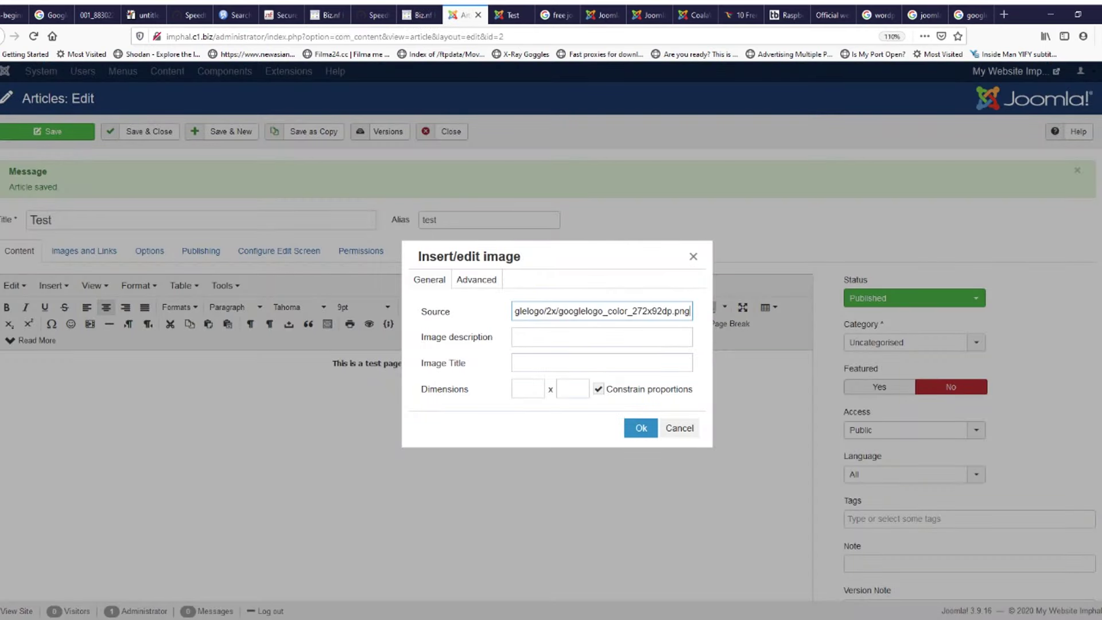
pyautogui.click(641, 428)
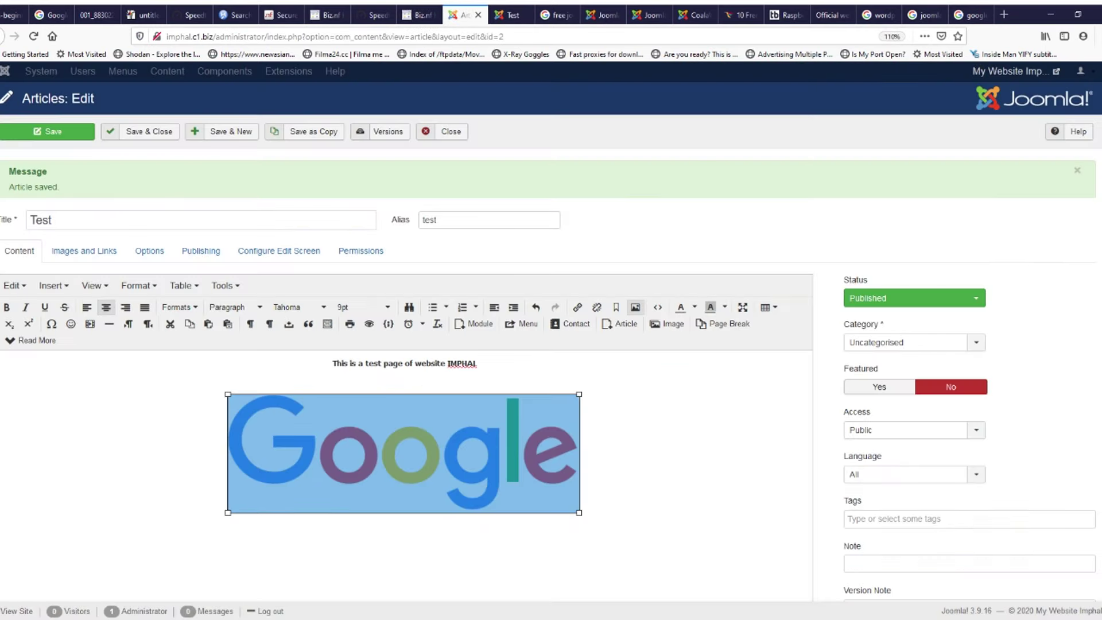
pyautogui.click(48, 132)
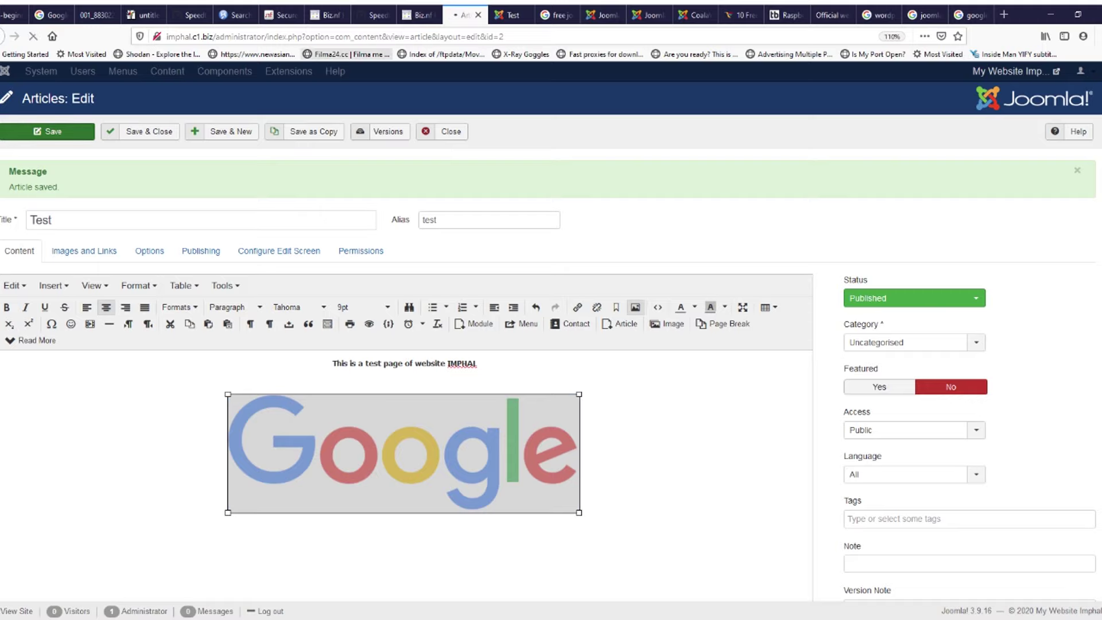
# Step: Reload the site's Test page to confirm the logo, then close the article editor
pyautogui.click(512, 16)
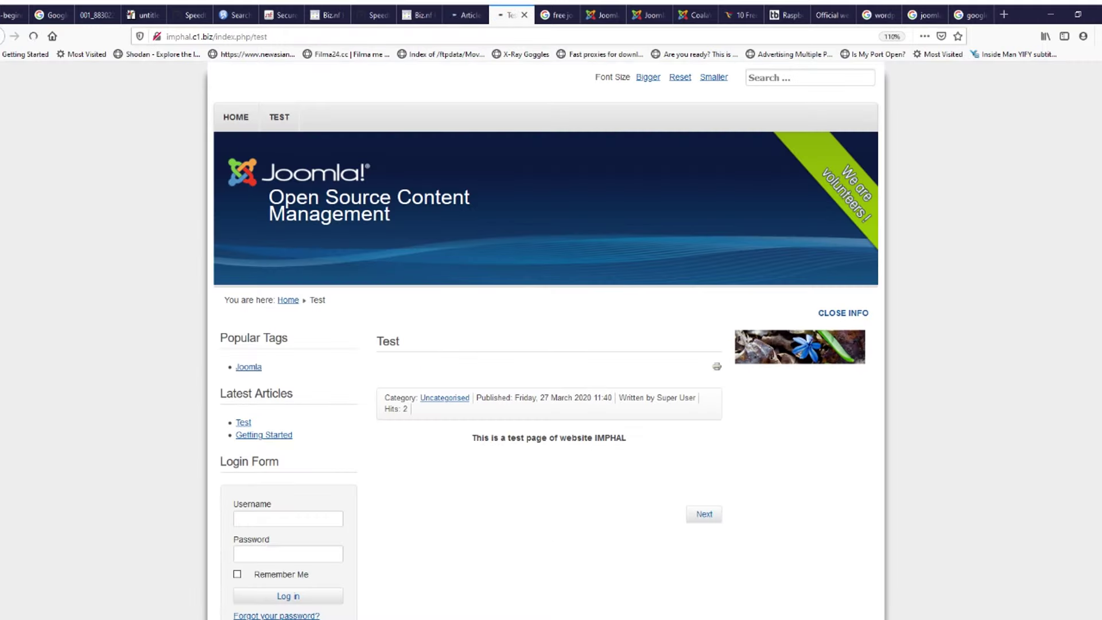
pyautogui.click(33, 36)
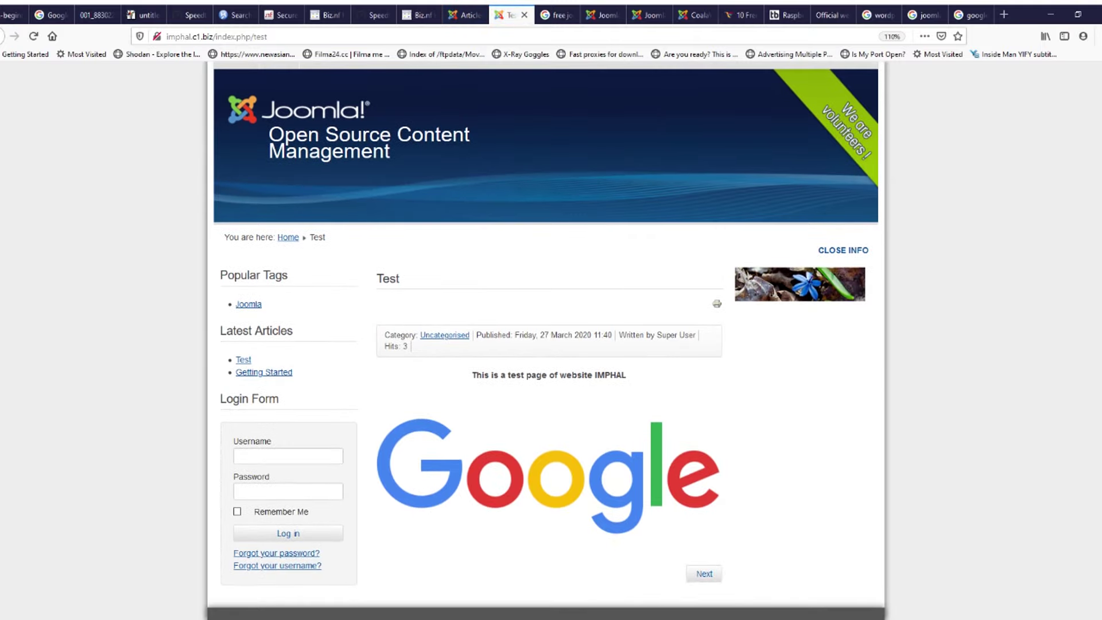
pyautogui.click(462, 15)
pyautogui.click(442, 131)
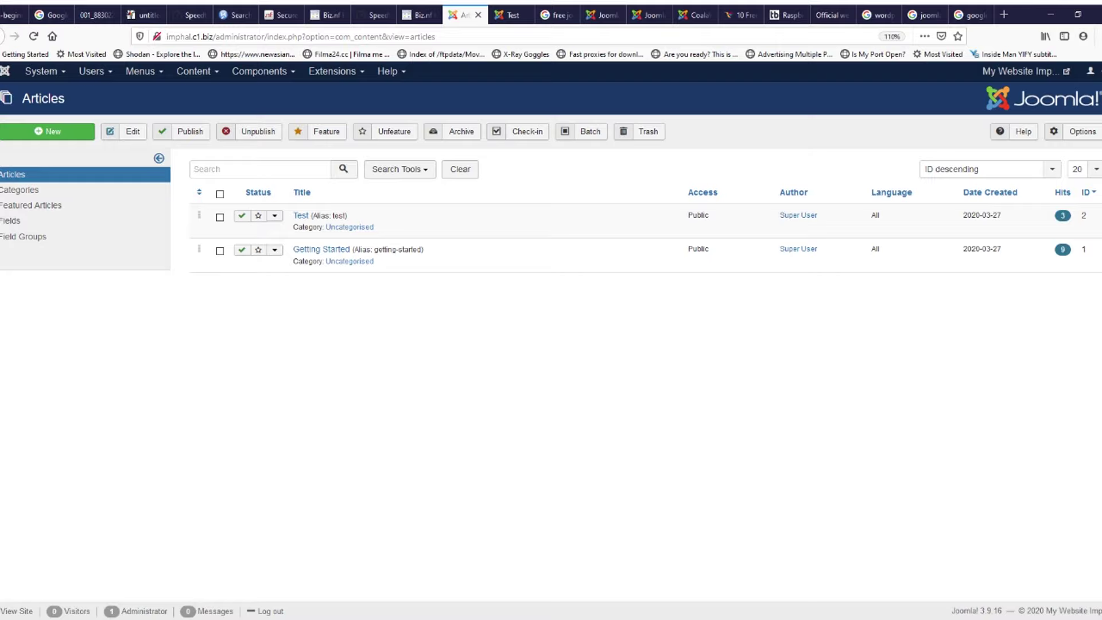
# Step: Log out of the administrator, reload the Test page, then go to the site's HOME page
pyautogui.click(1090, 70)
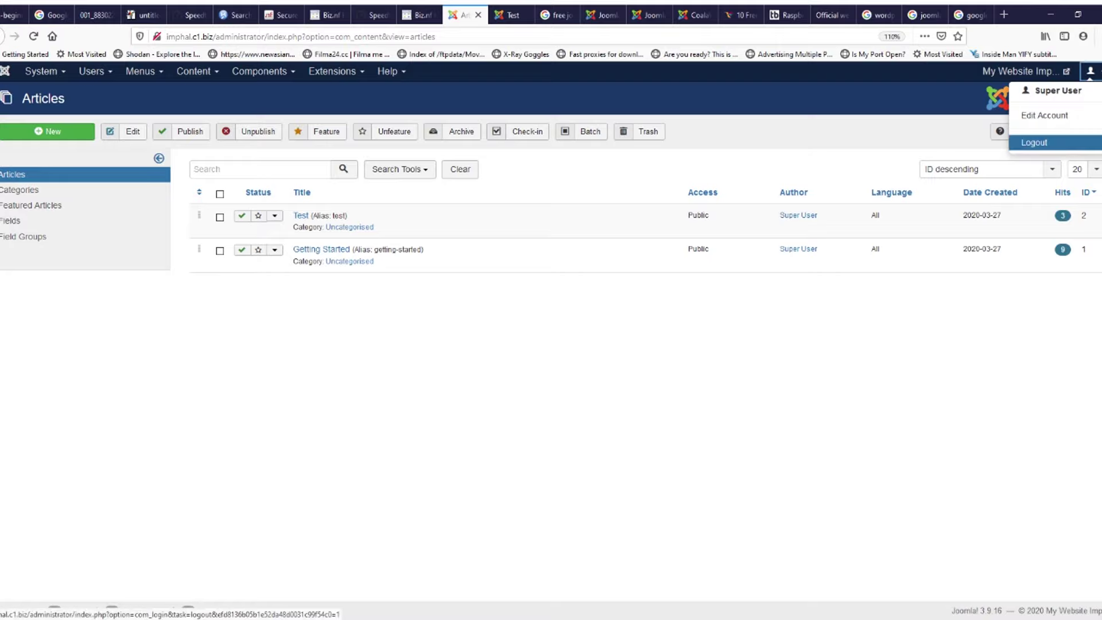
pyautogui.click(1034, 142)
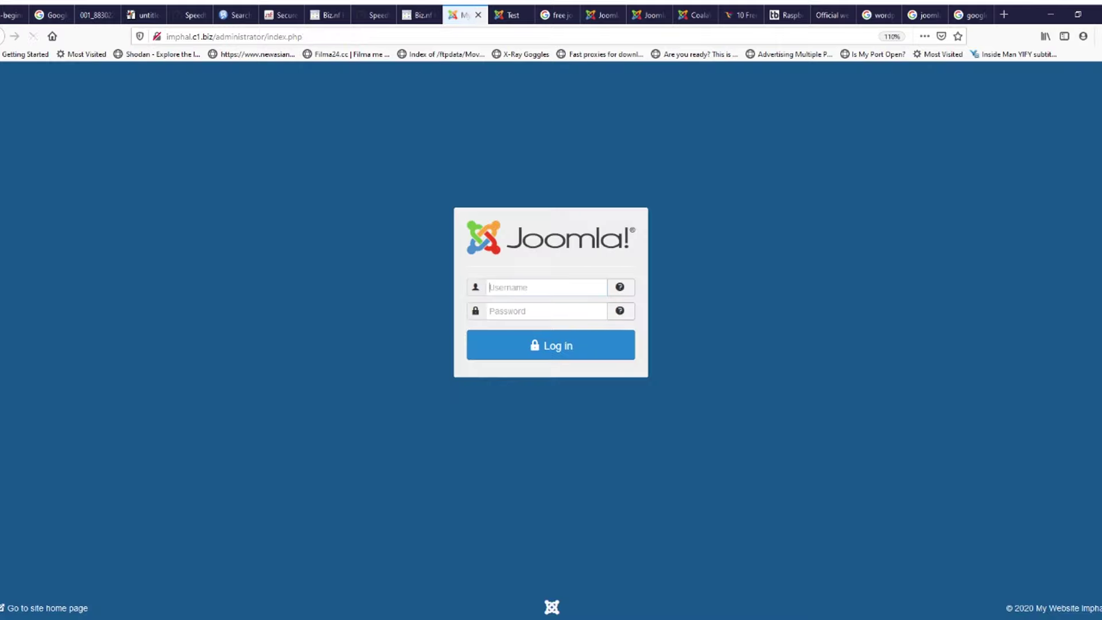
pyautogui.hotkey('ctrl', 'Tab')
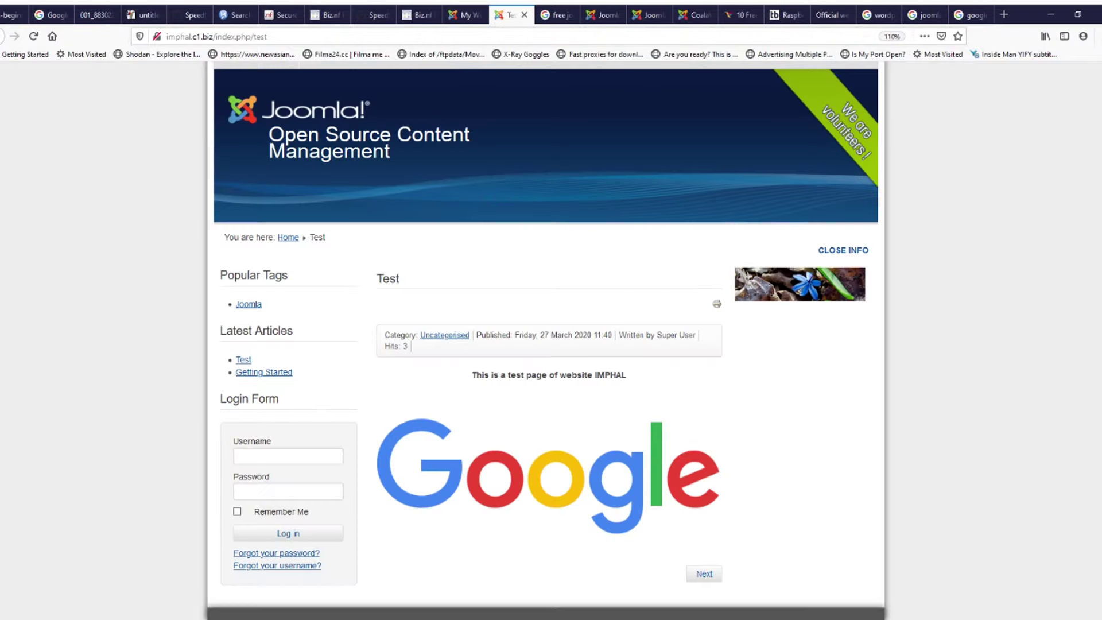
pyautogui.press('F5')
pyautogui.scroll(2, 545, 344)
pyautogui.click(236, 117)
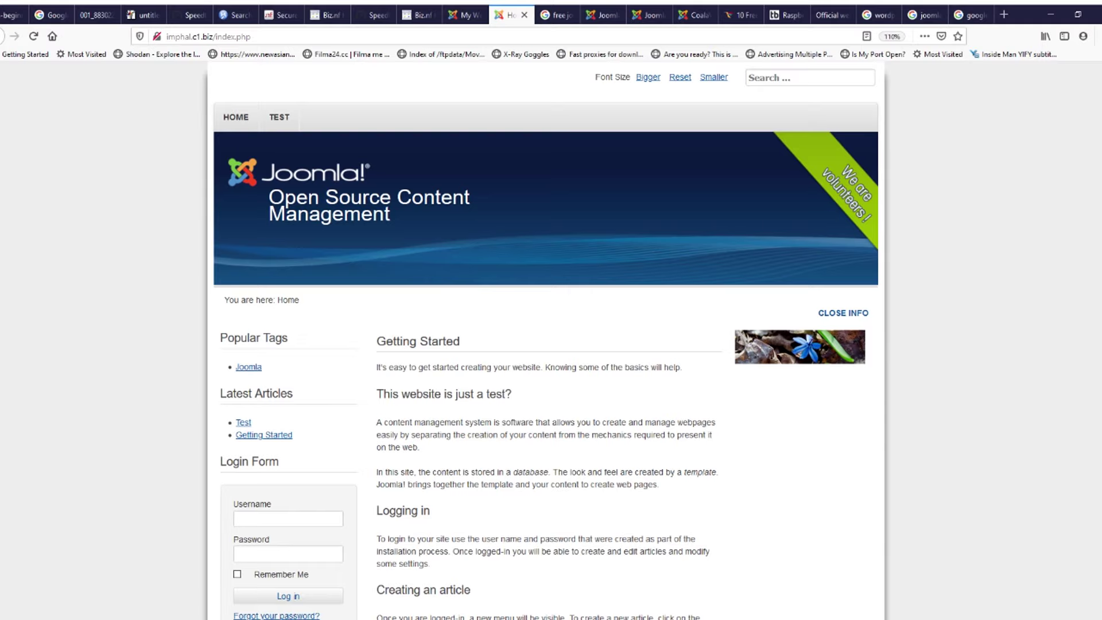
pyautogui.scroll(-3, 545, 338)
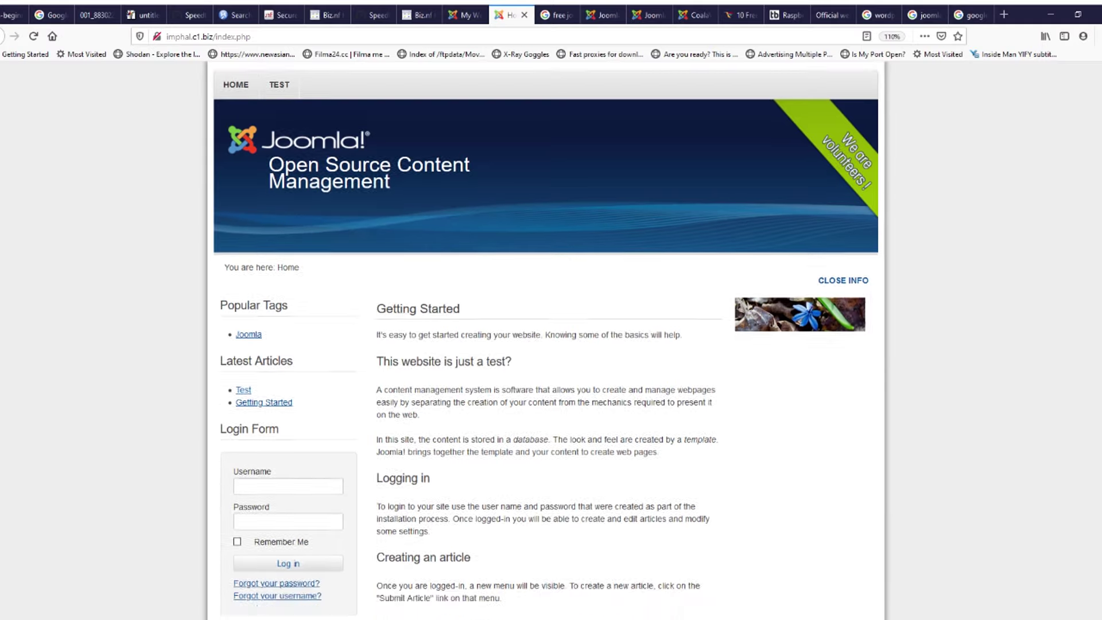
pyautogui.scroll(-5, 545, 338)
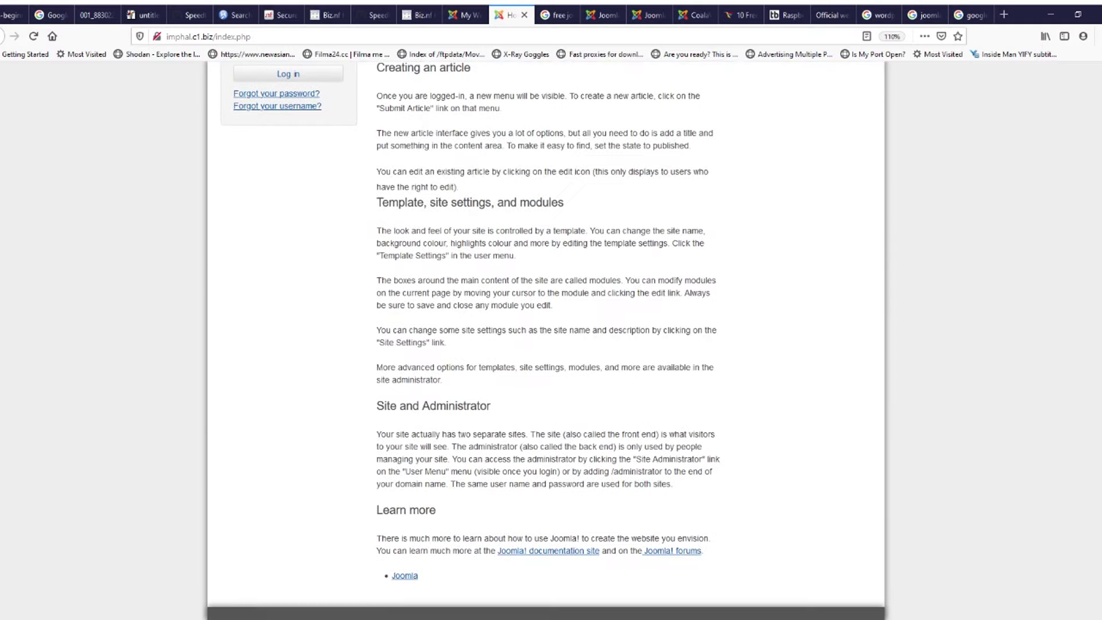
pyautogui.scroll(9, 545, 339)
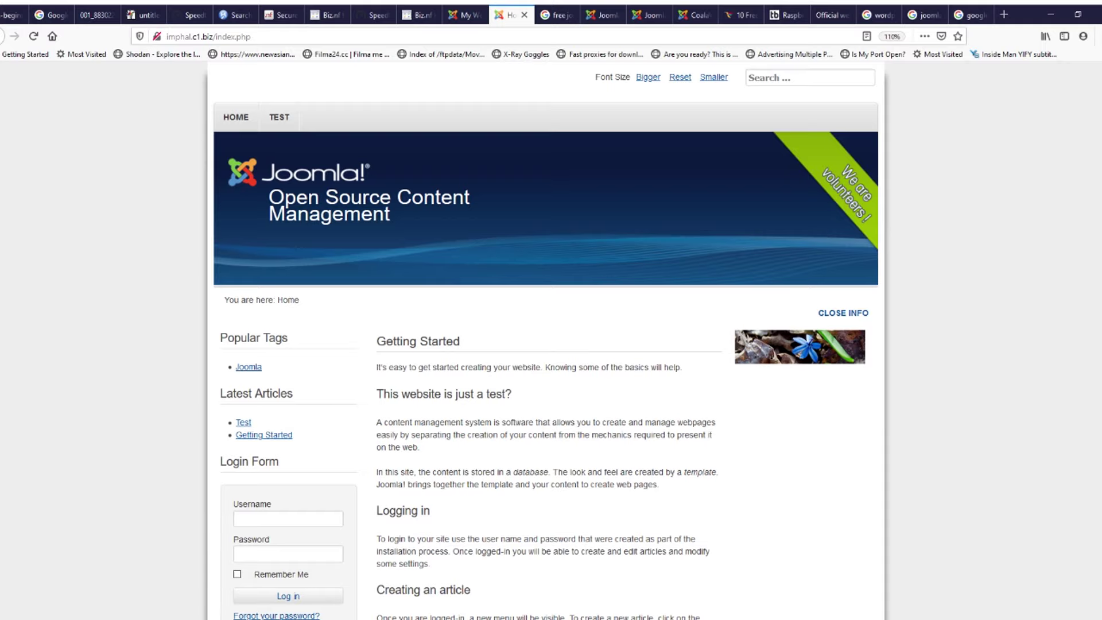
# Step: Reset the page zoom and look over the Biz.nf order and account activation pages
pyautogui.hotkey('ctrl', '-')
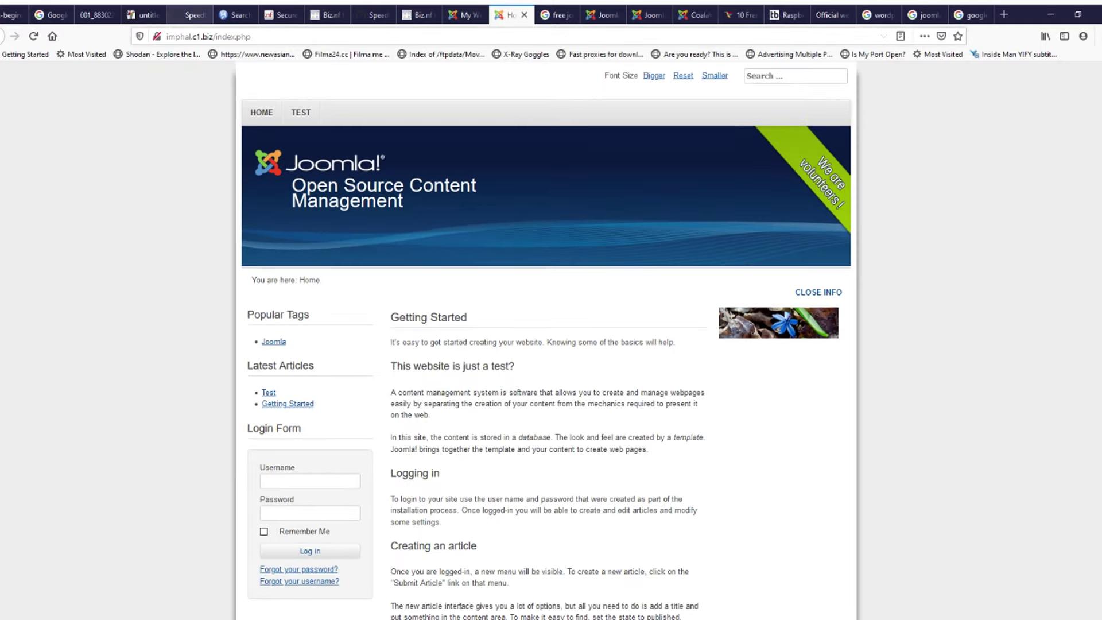
pyautogui.click(281, 16)
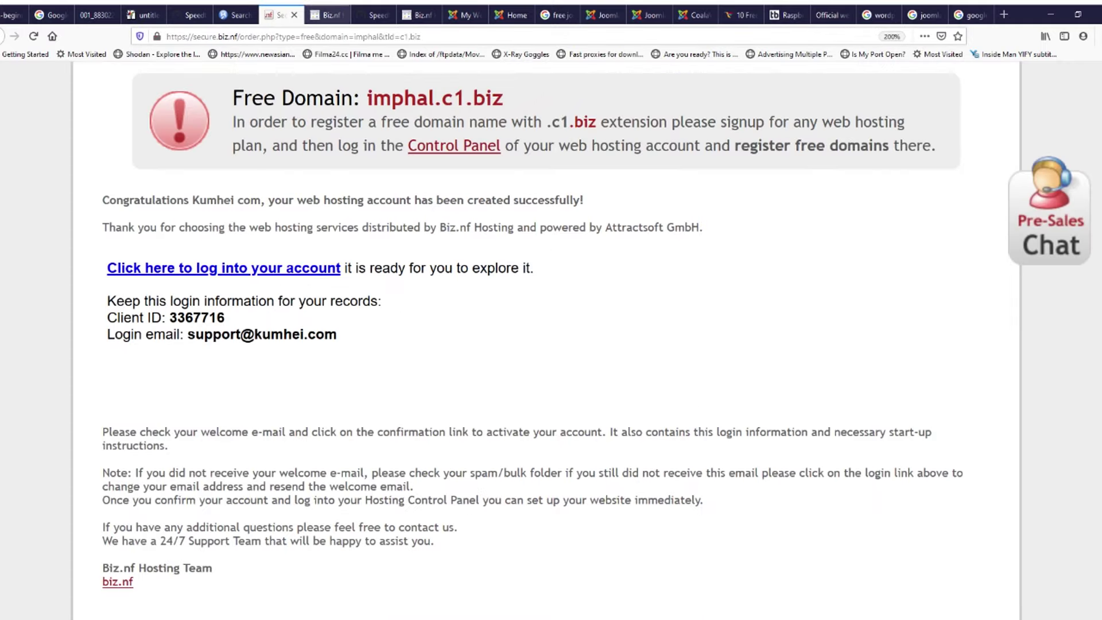
pyautogui.scroll(3, 545, 338)
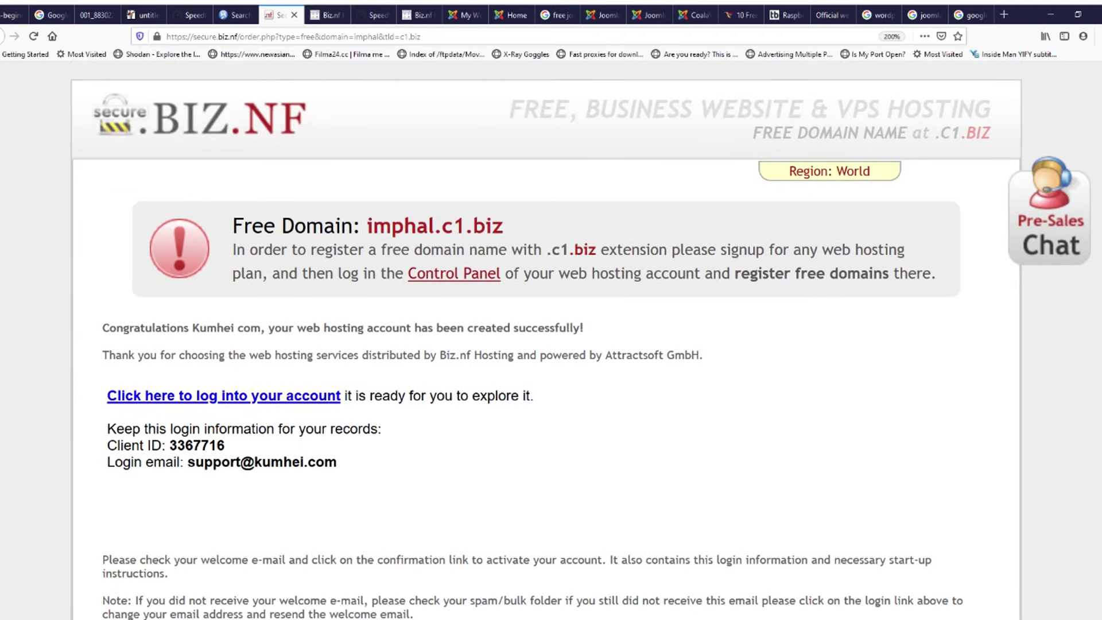
pyautogui.click(326, 15)
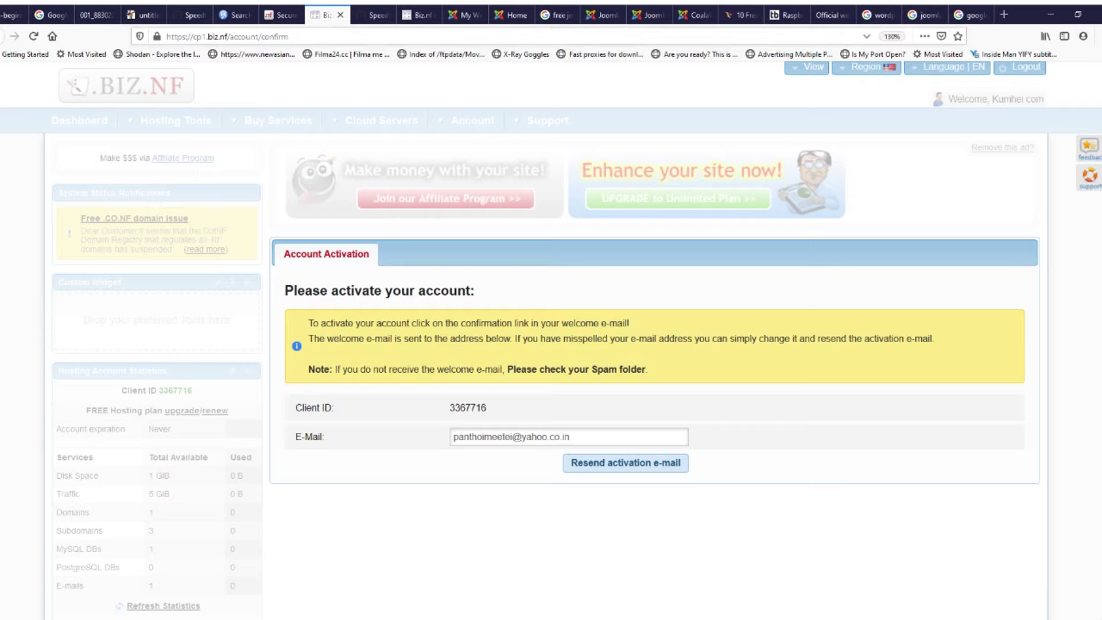
pyautogui.moveTo(208, 36); pyautogui.dragTo(224, 36)
pyautogui.click(255, 87)
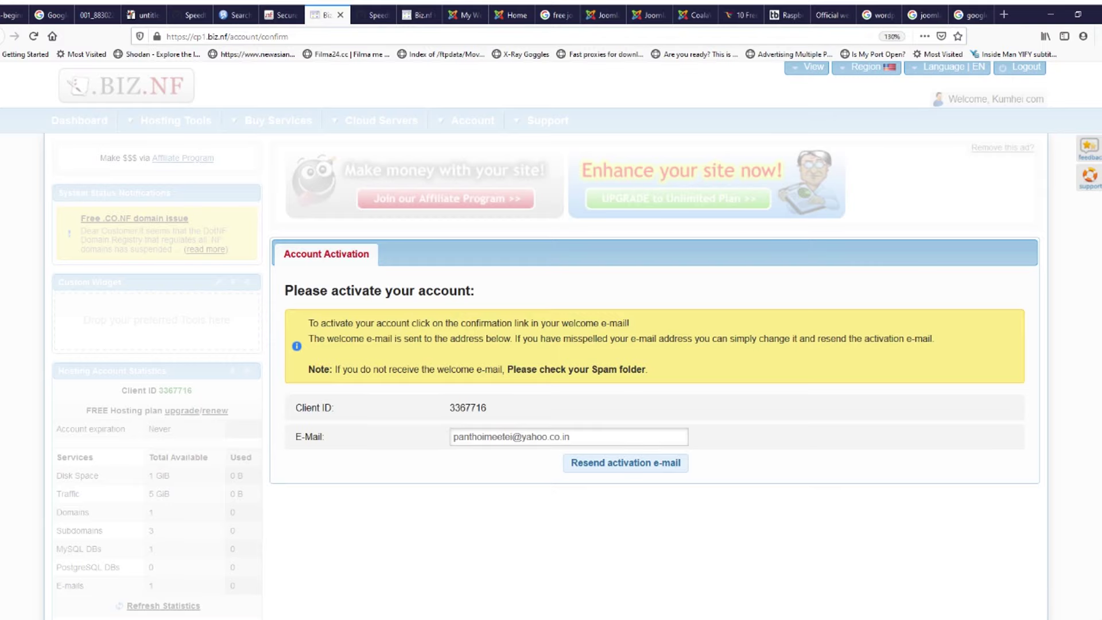
# Step: Switch to the Joomla Analytics extensions tab and close an unneeded tab
pyautogui.click(649, 16)
pyautogui.click(603, 15)
pyautogui.click(649, 16)
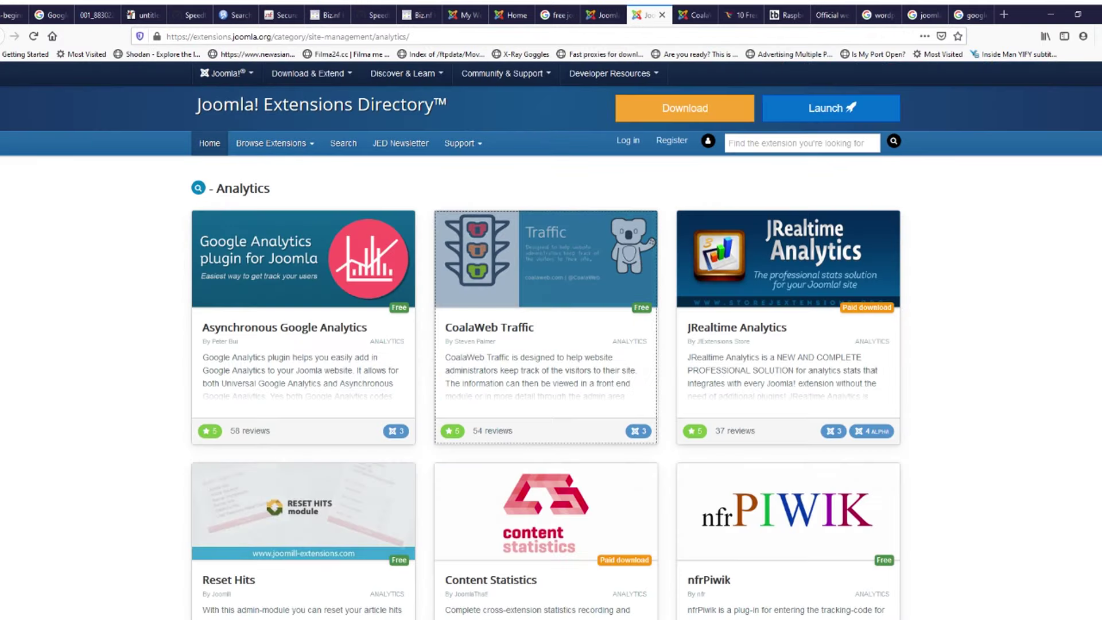
pyautogui.click(661, 15)
# Step: Close five unneeded tabs, including the Raspberry Pi shop tab
pyautogui.click(661, 15)
pyautogui.click(661, 15)
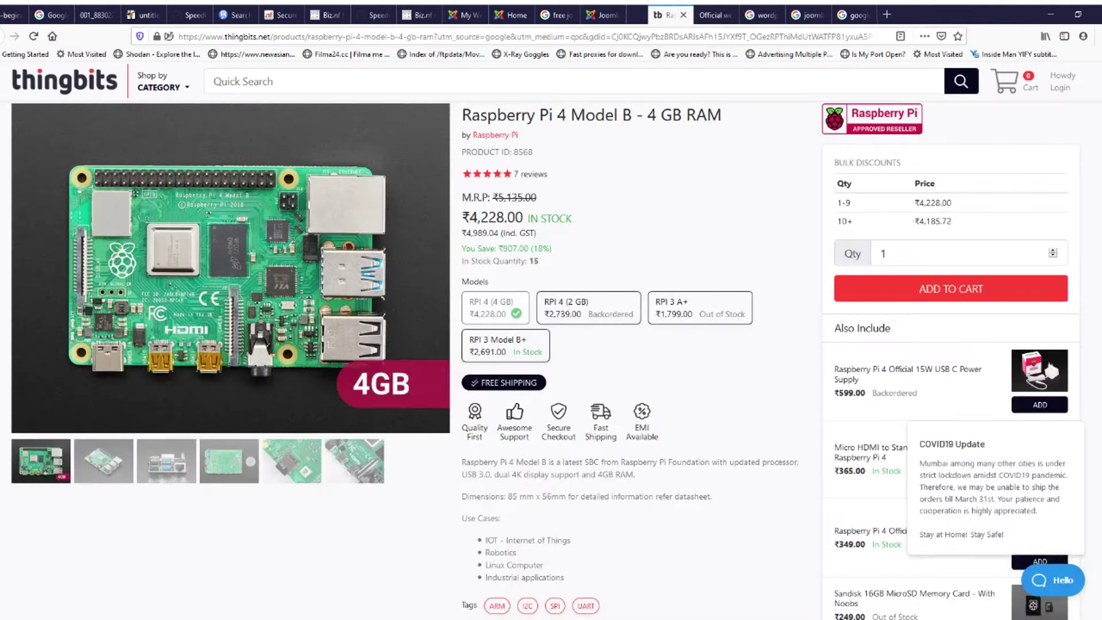
pyautogui.click(661, 15)
pyautogui.click(661, 15)
pyautogui.click(661, 15)
pyautogui.click(662, 15)
pyautogui.click(661, 15)
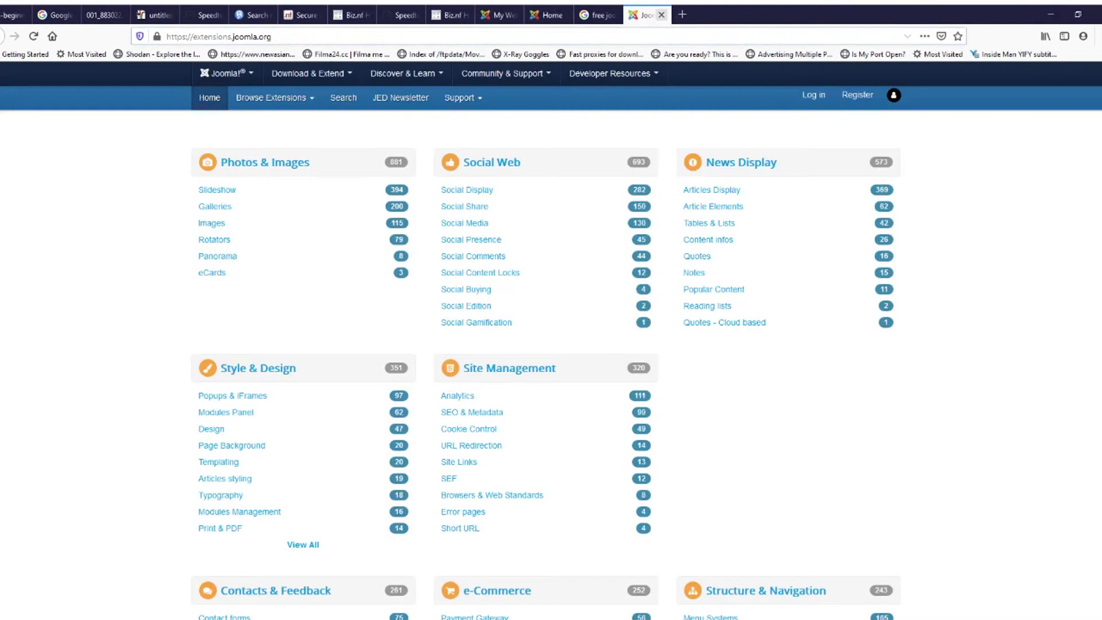
# Step: Reload the imphal.c1.biz home page and switch to the Joomla Extensions Directory tab
pyautogui.click(547, 15)
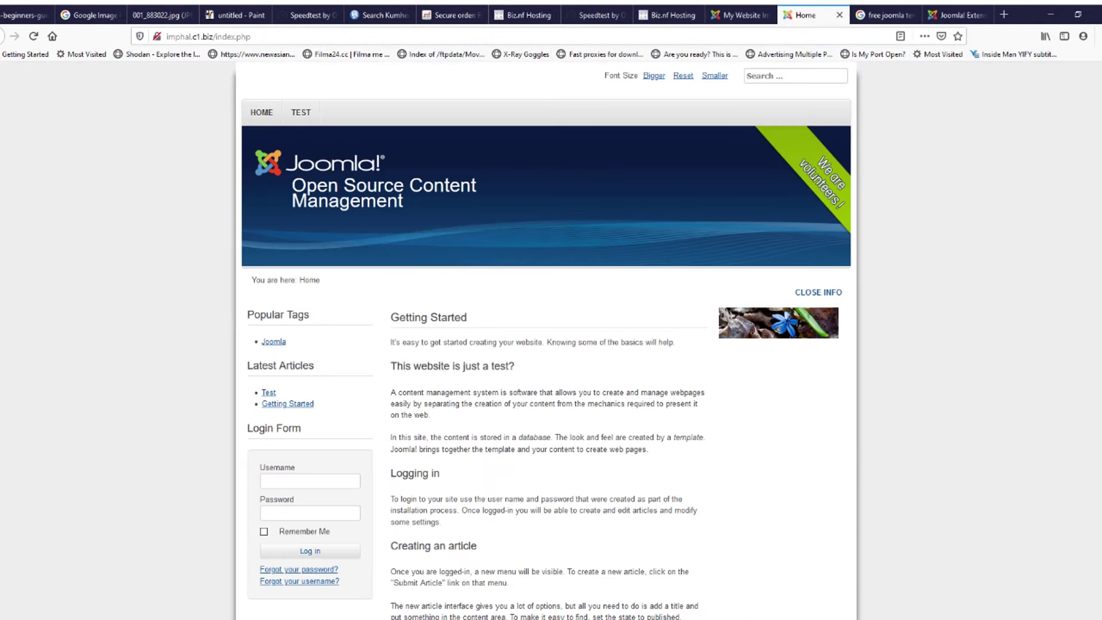
pyautogui.moveTo(213, 36); pyautogui.dragTo(166, 36)
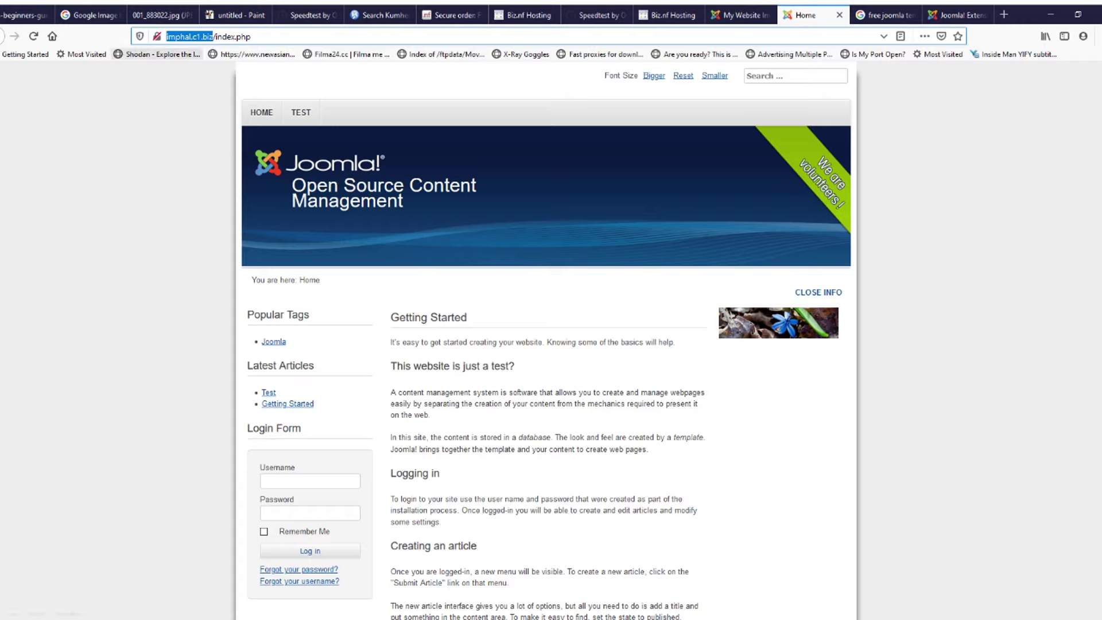
pyautogui.click(157, 95)
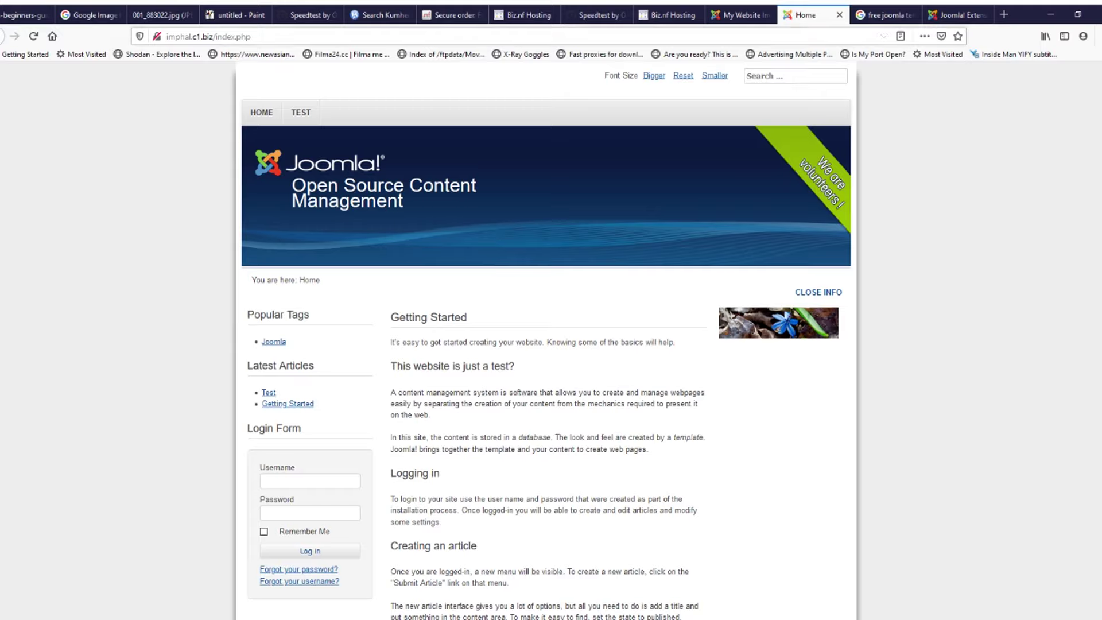
pyautogui.moveTo(212, 36); pyautogui.dragTo(160, 36)
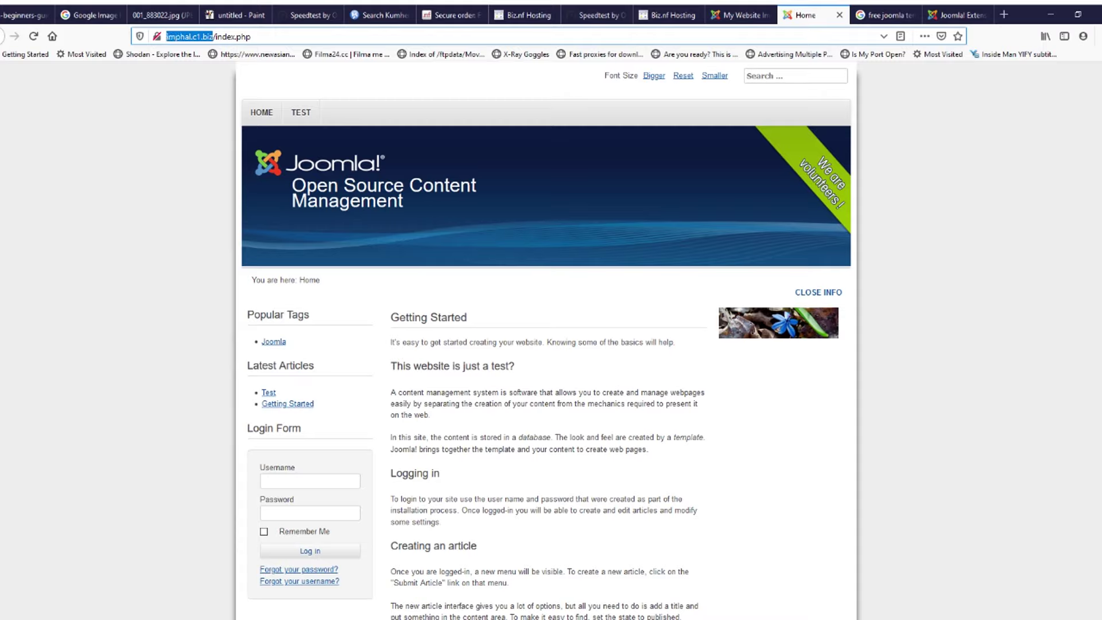
pyautogui.click(262, 113)
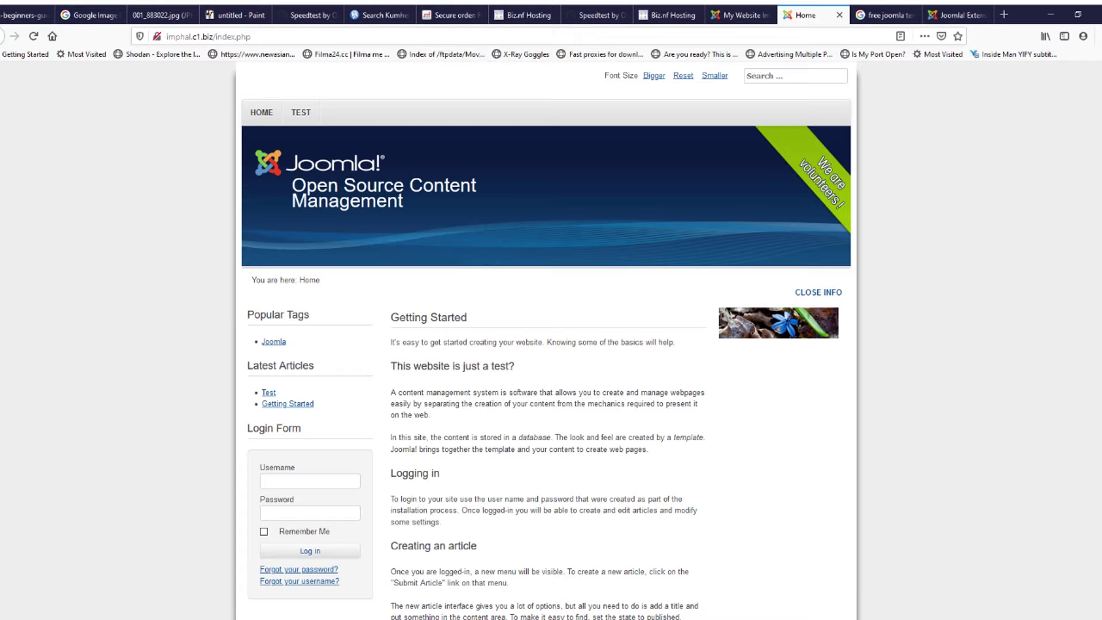
pyautogui.click(953, 15)
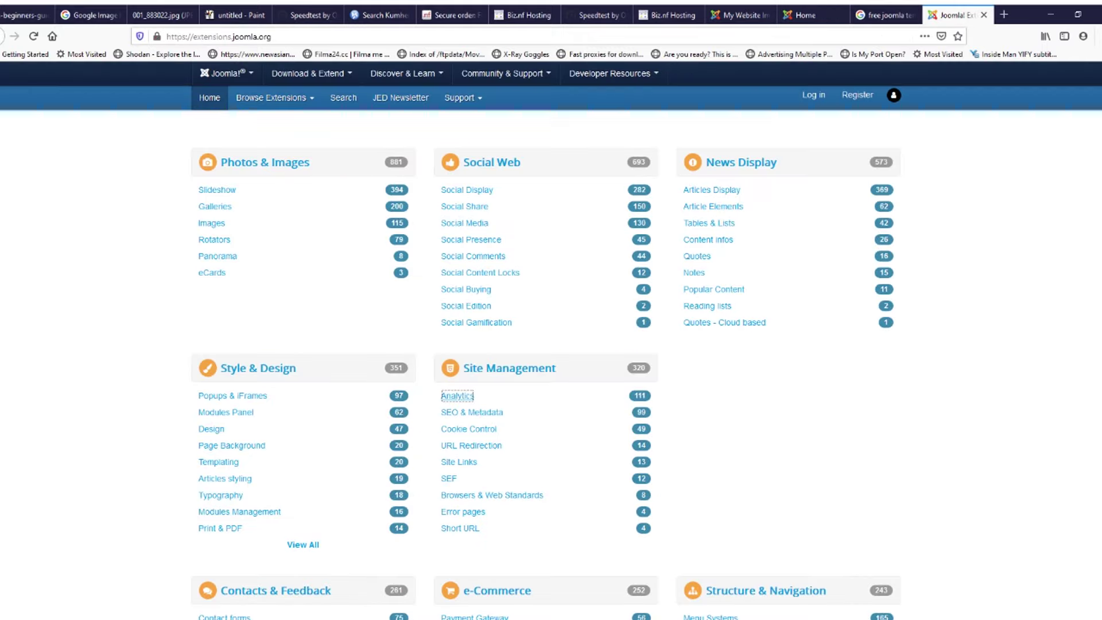
# Step: Enter 'joom' in the address bar, which loads joomdev.com, and close that tab
pyautogui.scroll(2, 545, 367)
pyautogui.click(227, 74)
pyautogui.click(226, 74)
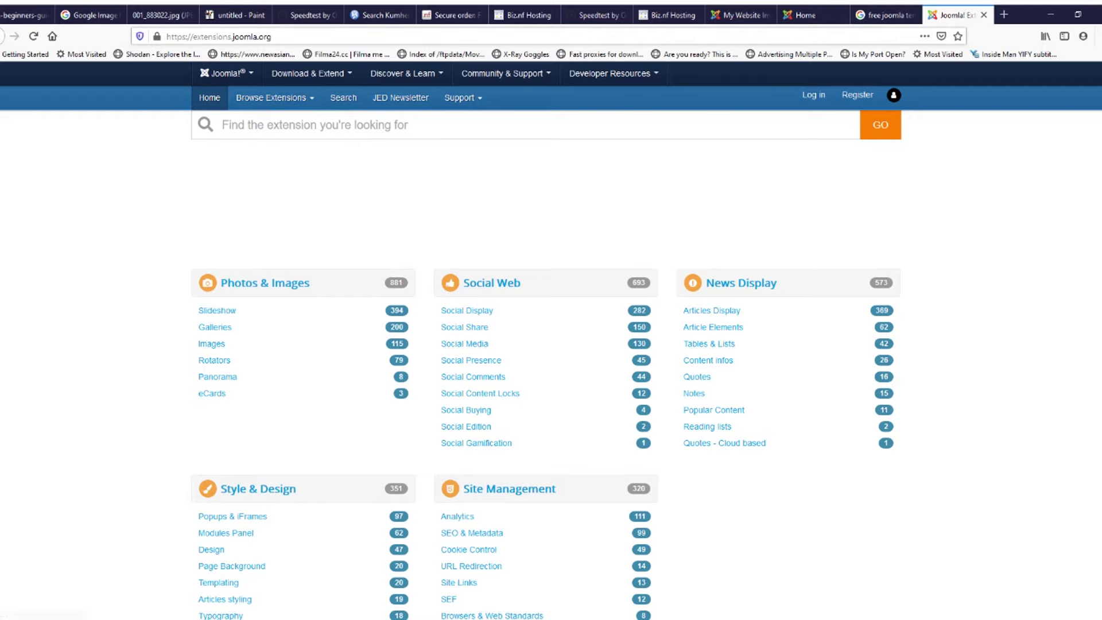
pyautogui.click(227, 36)
pyautogui.write('joom')
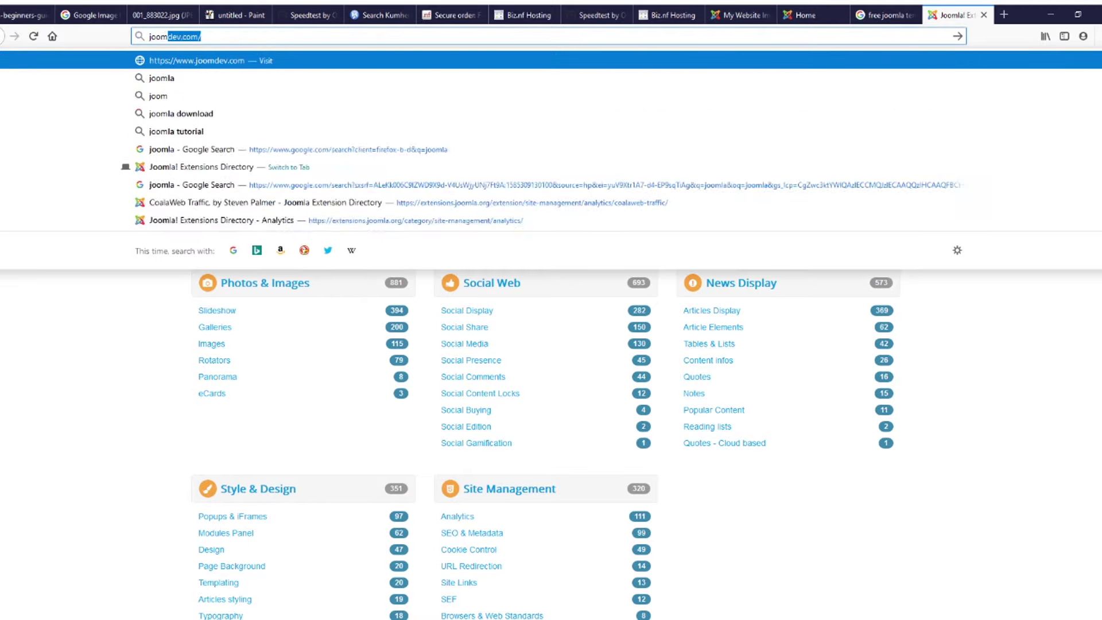
pyautogui.press('Return')
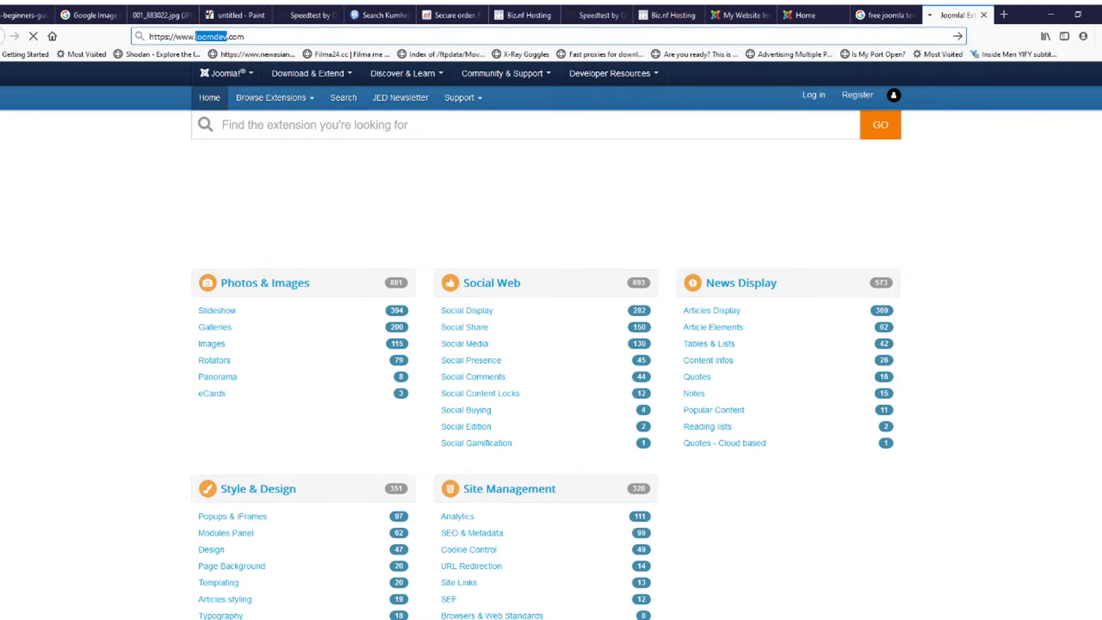
pyautogui.hotkey('ctrl', 'w')
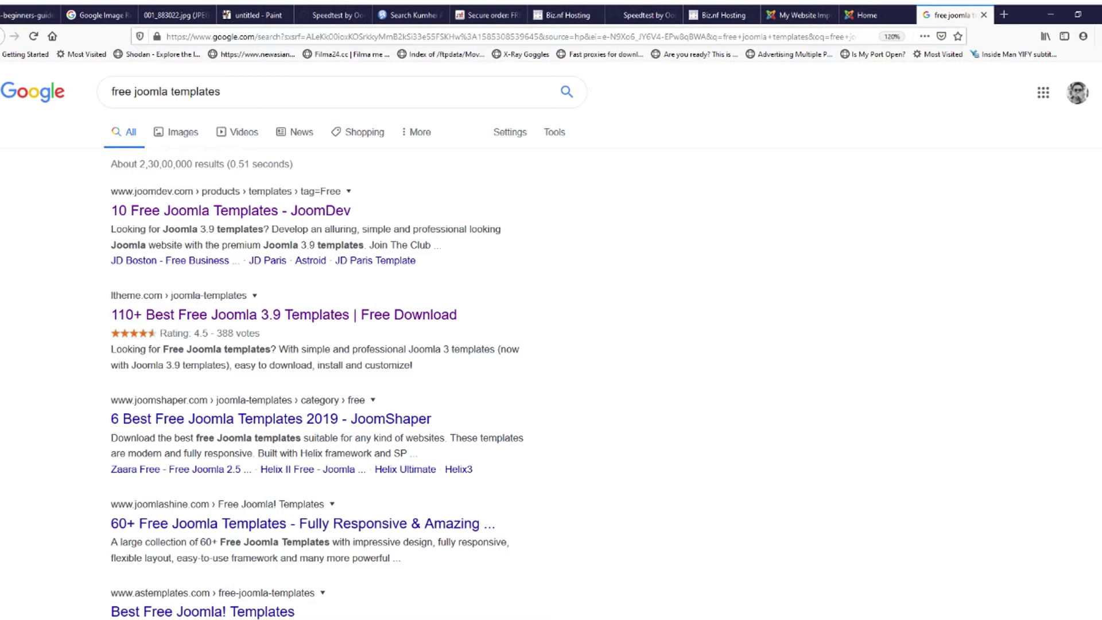
# Step: Load joomla.org, open the Extensions Directory, browse its categories, and open a blank tab
pyautogui.hotkey('ctrl', 't')
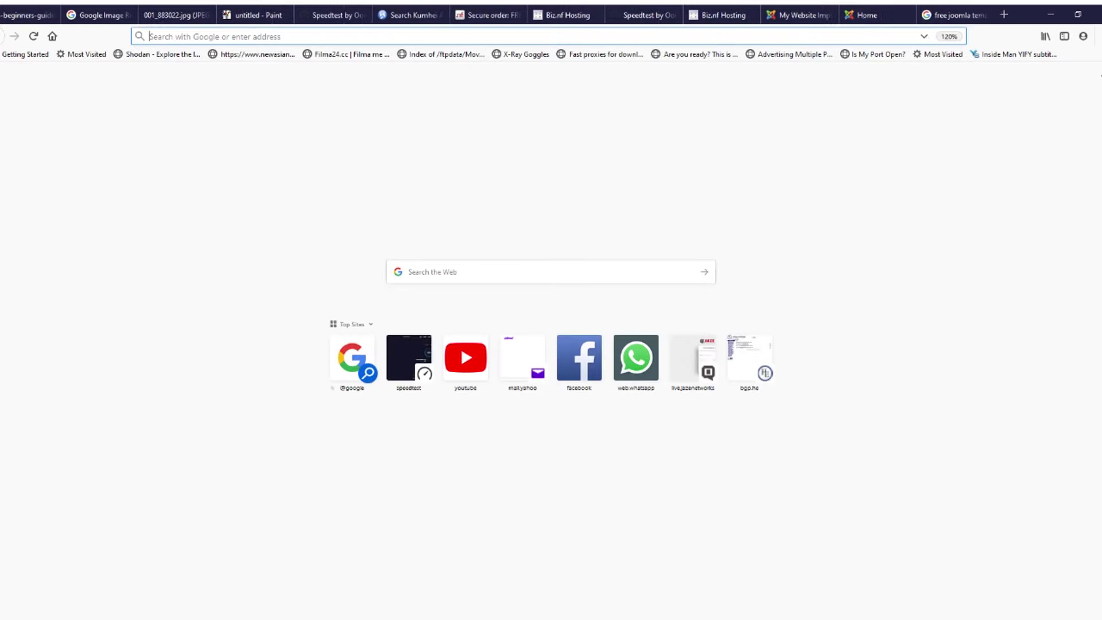
pyautogui.write('joomla')
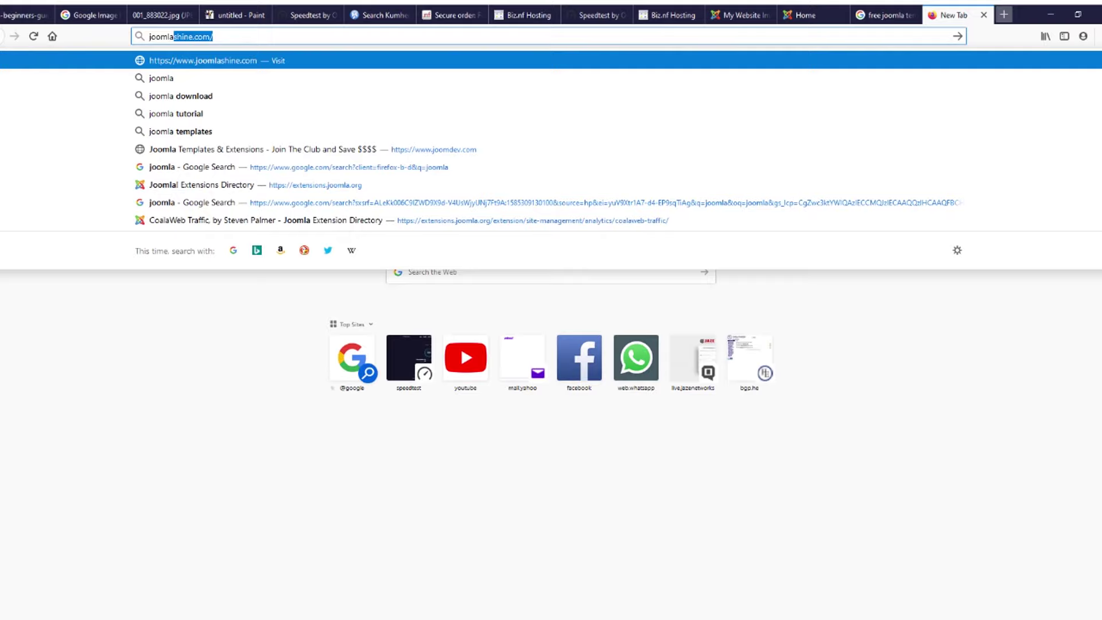
pyautogui.write('.')
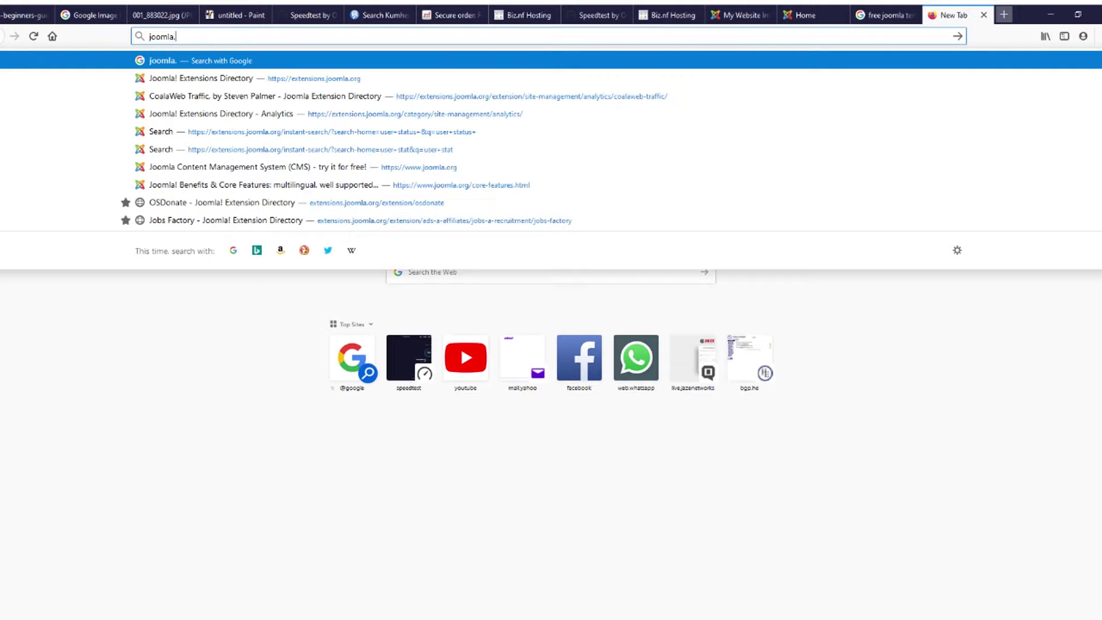
pyautogui.write('org')
pyautogui.press('Return')
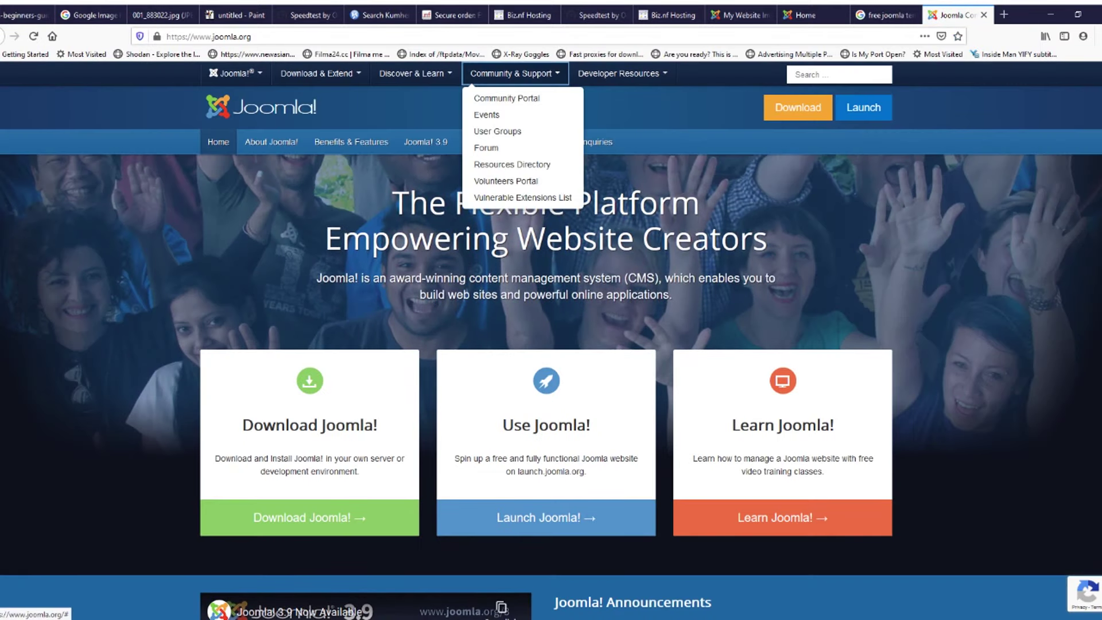
pyautogui.moveTo(321, 74)
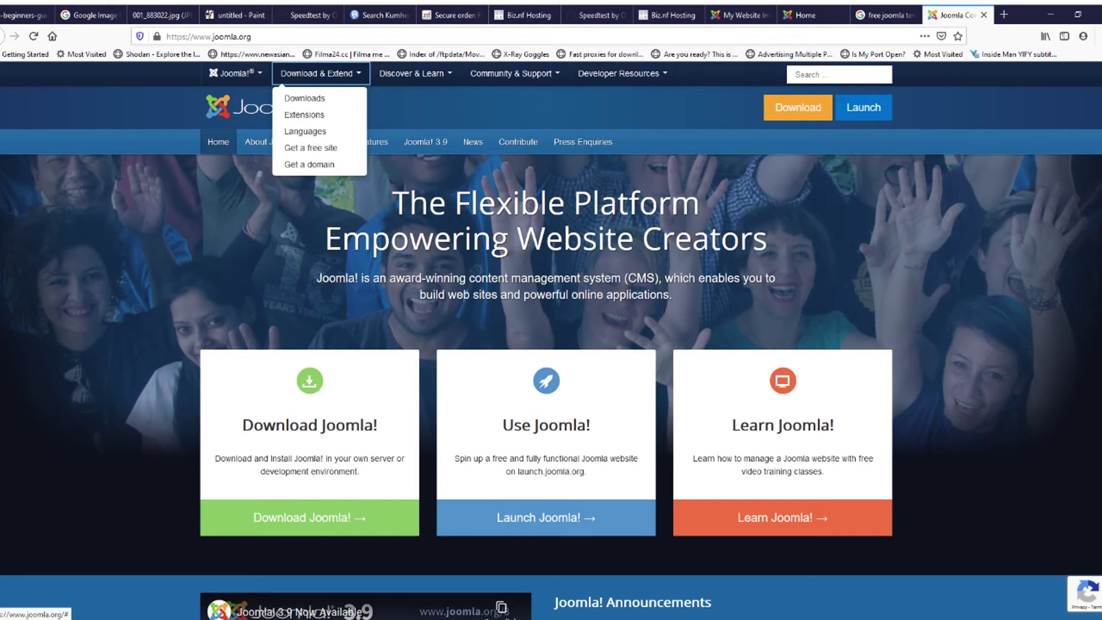
pyautogui.click(304, 115)
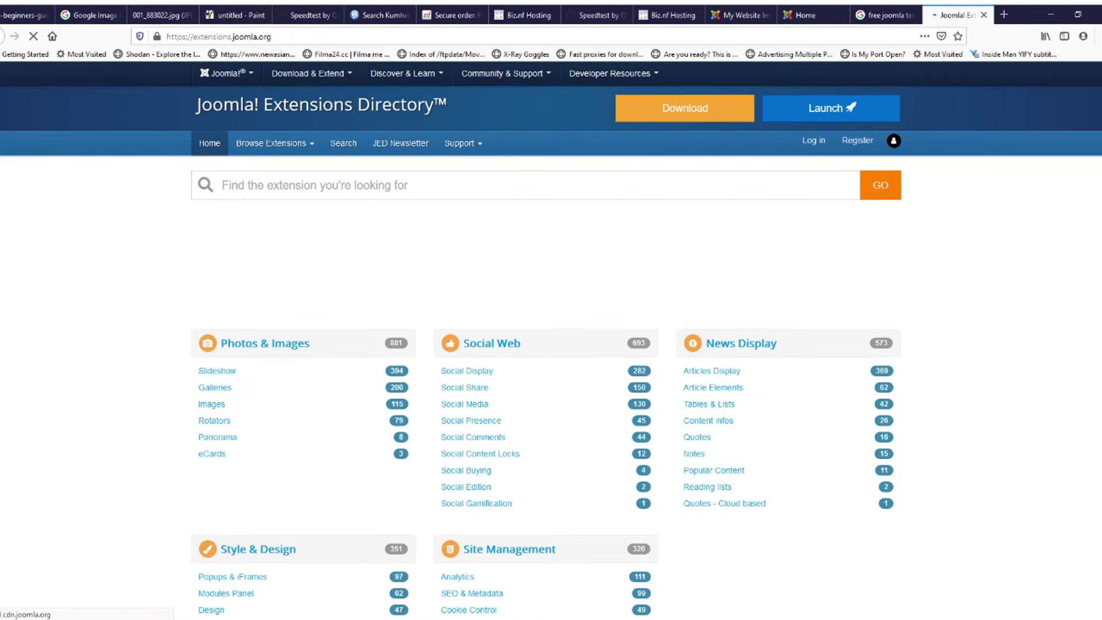
pyautogui.scroll(-3, 464, 222)
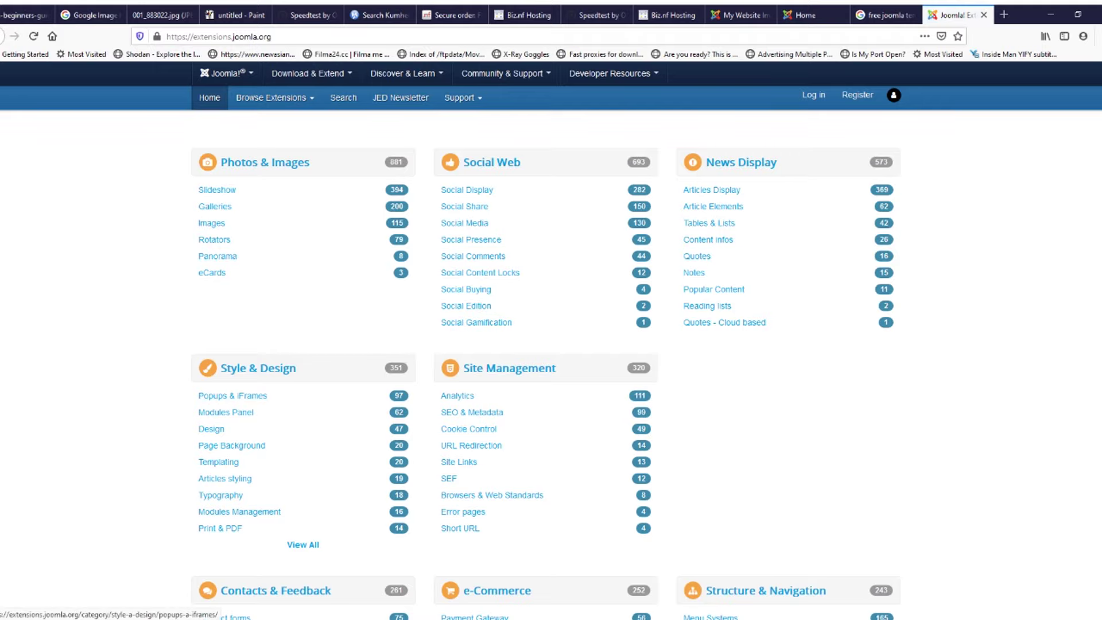
pyautogui.scroll(-3, 545, 344)
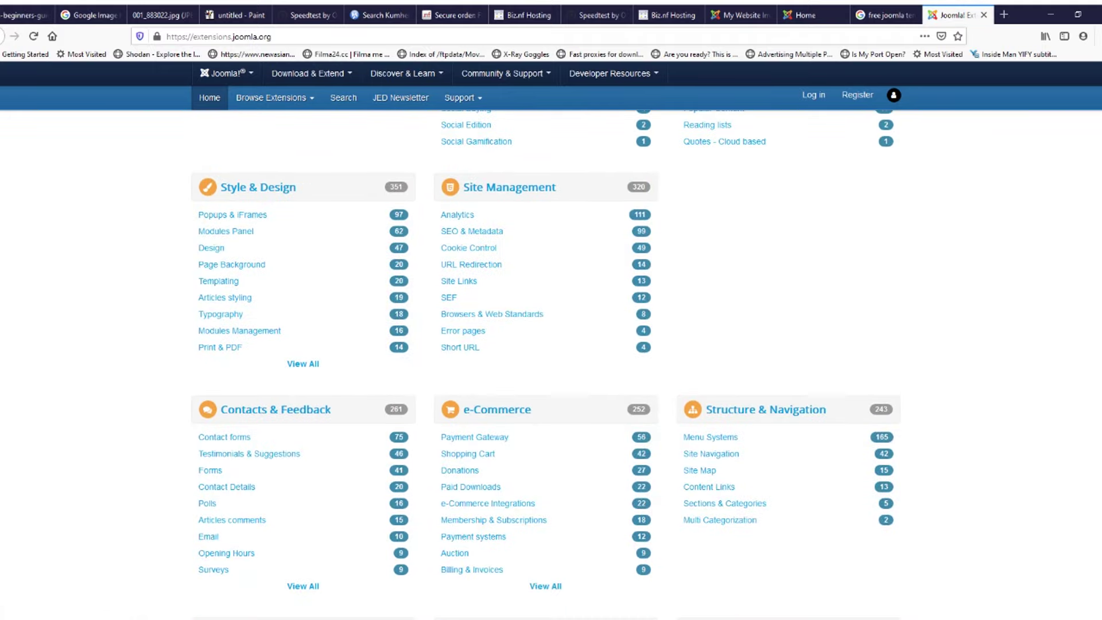
pyautogui.click(1003, 14)
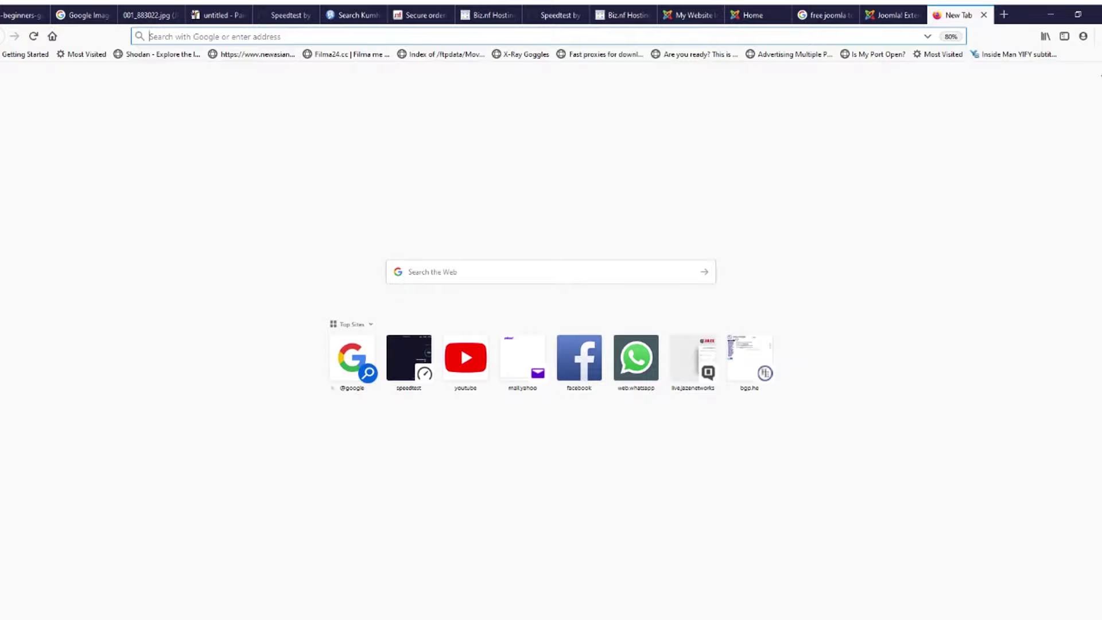
# Step: Load the malang.net.in website and scroll through its home page
pyautogui.write('malang.net.in/')
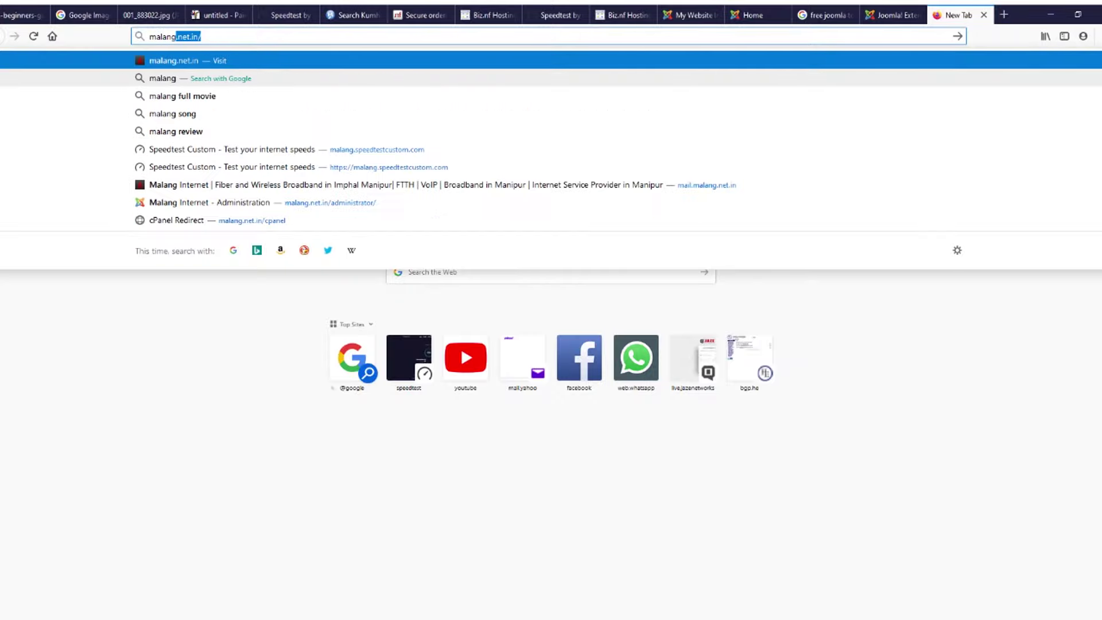
pyautogui.press('Return')
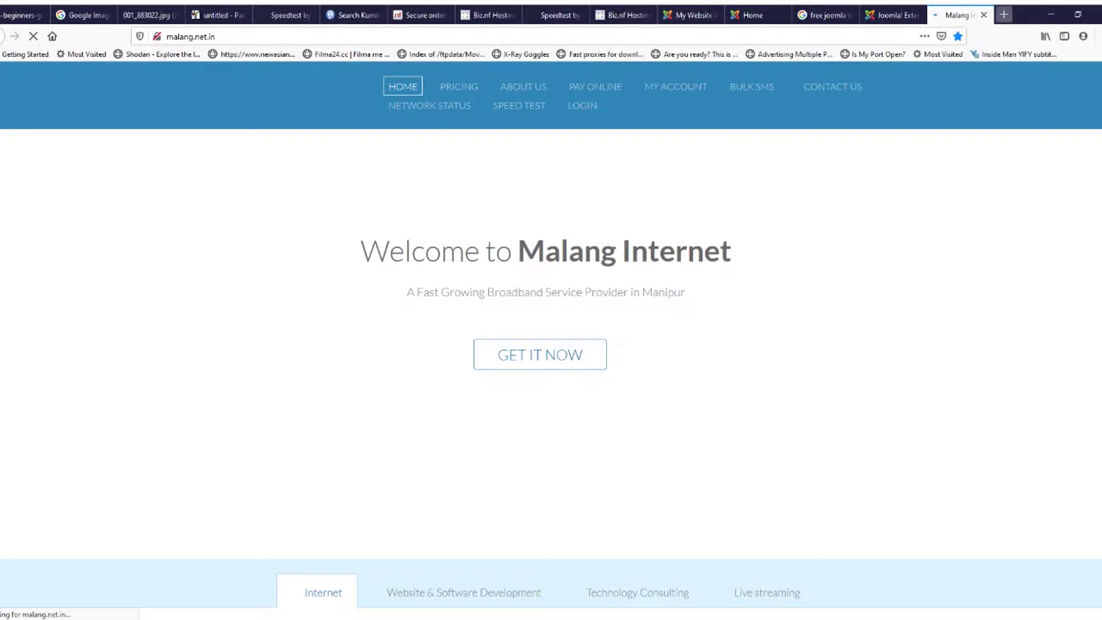
pyautogui.scroll(-15, 551, 333)
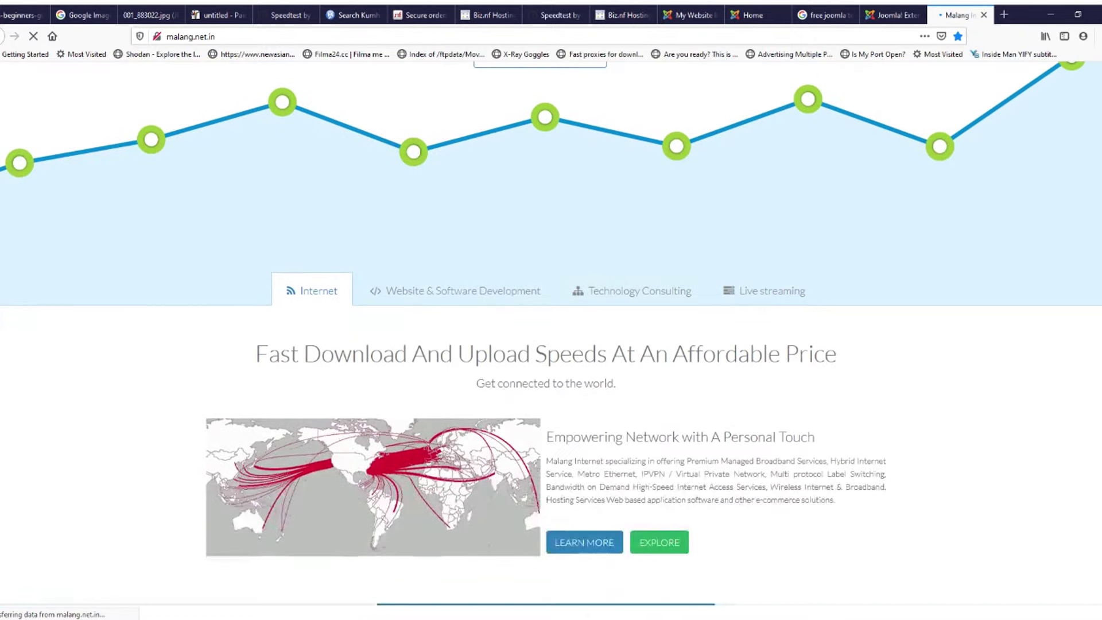
pyautogui.scroll(-2, 574, 355)
pyautogui.scroll(15, 573, 354)
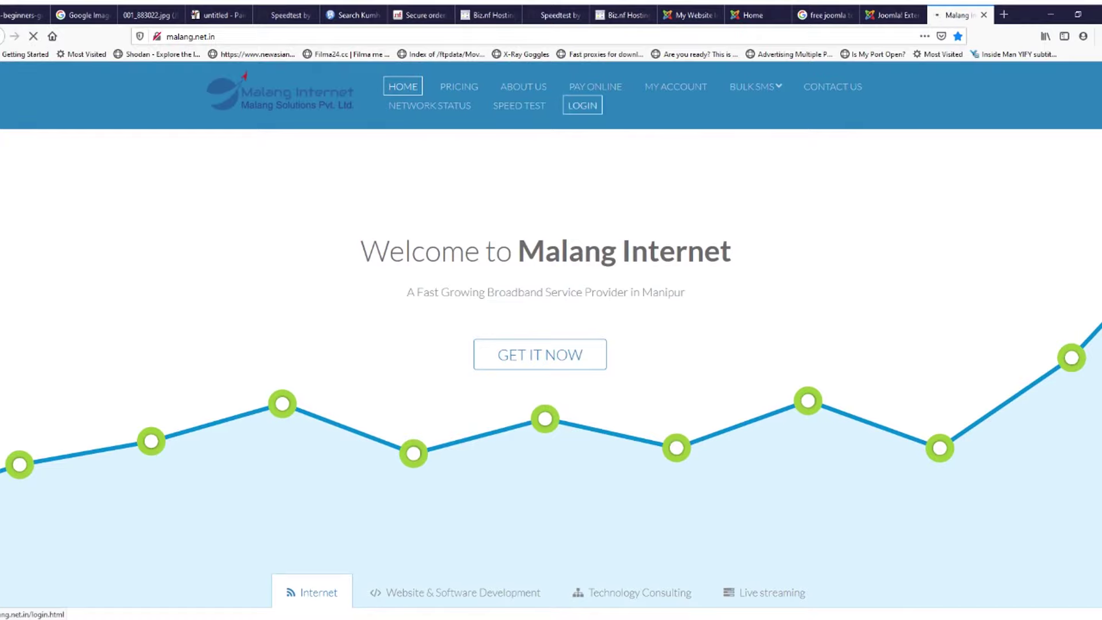
# Step: Visit the Malang Internet login, home, pricing and About Us pages
pyautogui.click(582, 105)
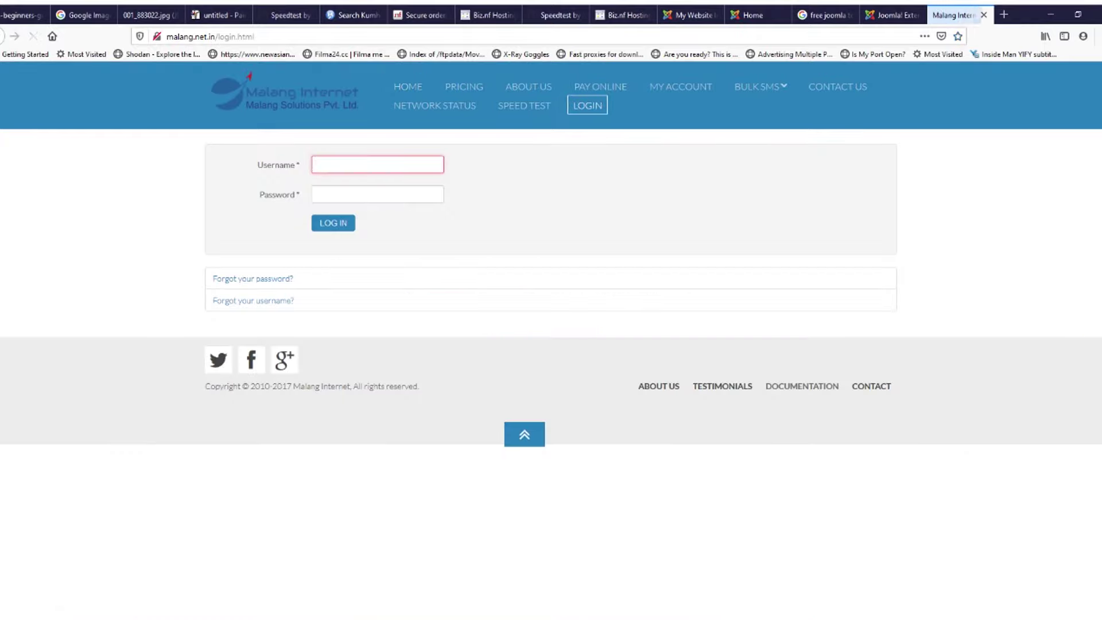
pyautogui.click(402, 86)
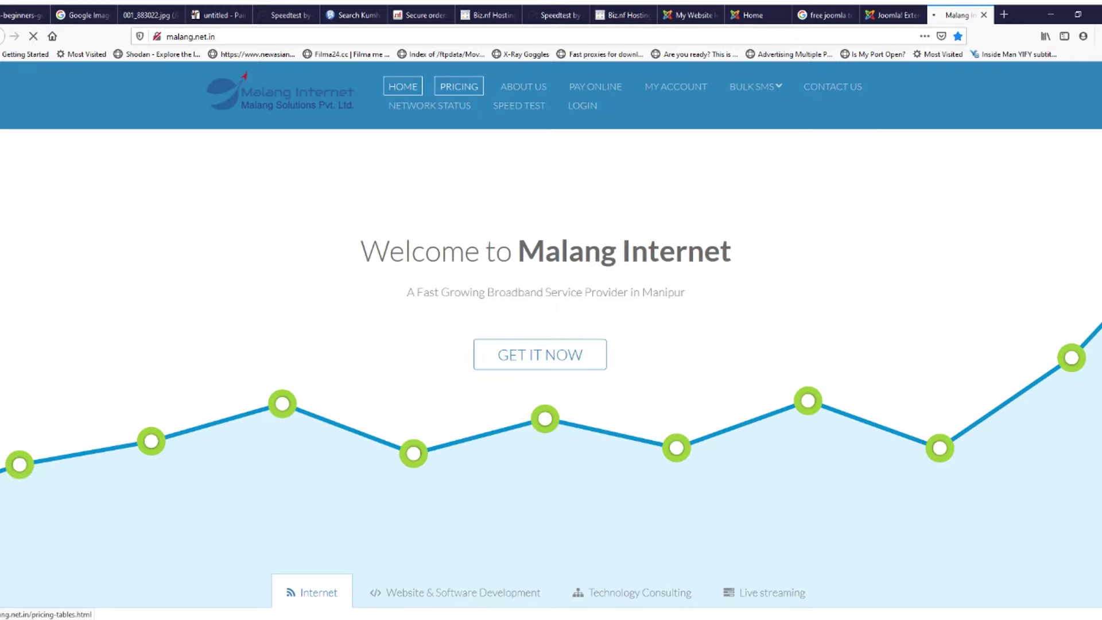
pyautogui.click(459, 86)
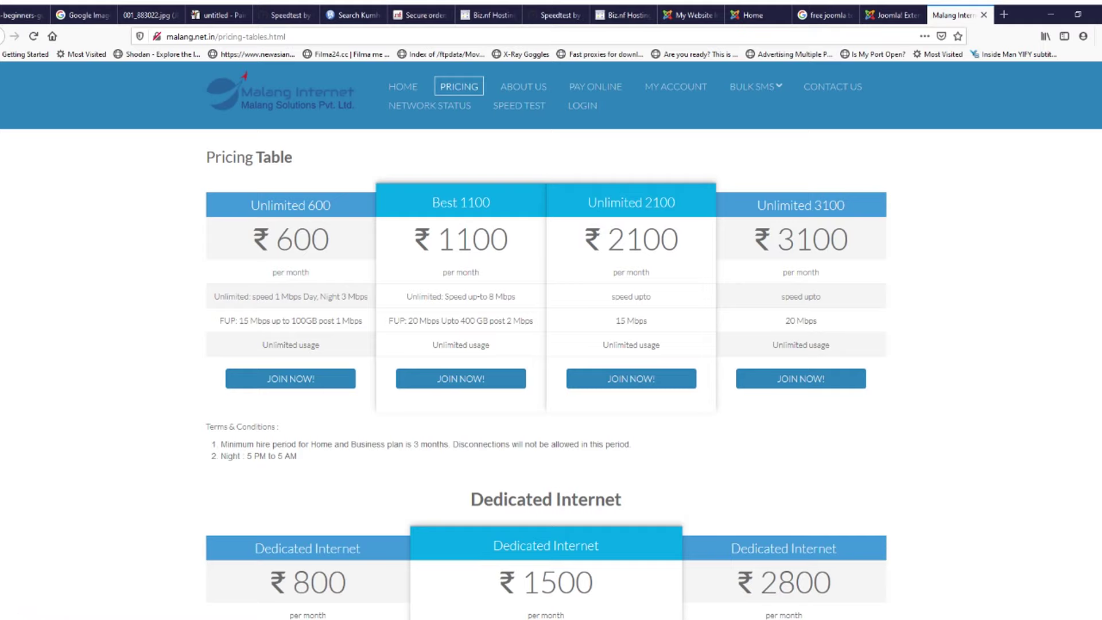
pyautogui.scroll(-5, 545, 344)
pyautogui.scroll(4, 545, 344)
pyautogui.scroll(2, 516, 173)
pyautogui.click(523, 86)
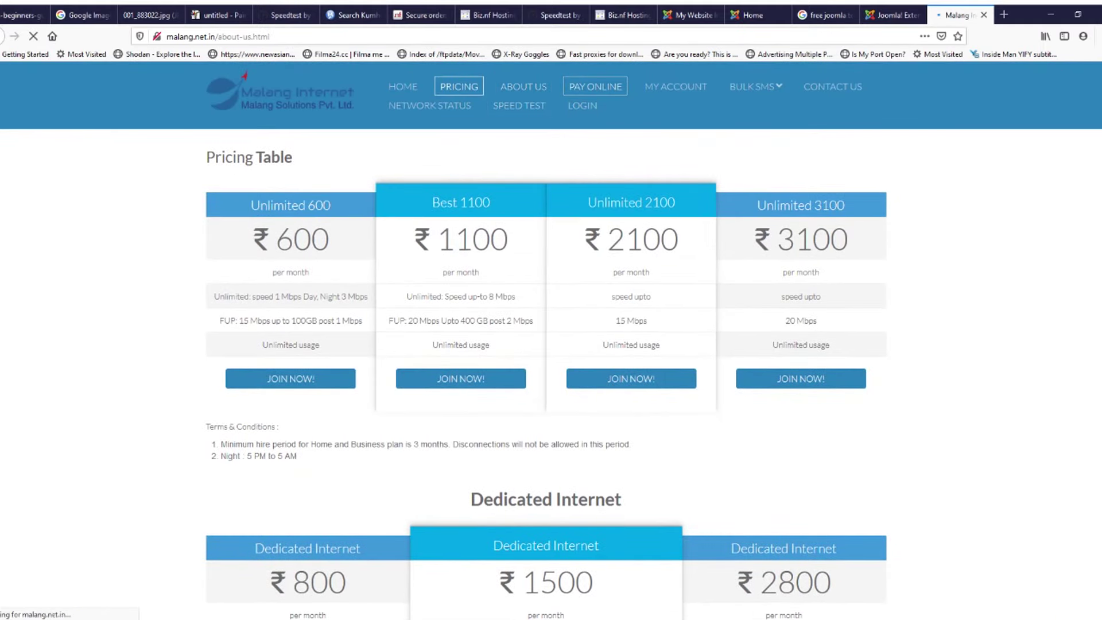
# Step: Glance at the Joomla site and admin login tabs, then return to About Us
pyautogui.click(753, 15)
pyautogui.click(694, 15)
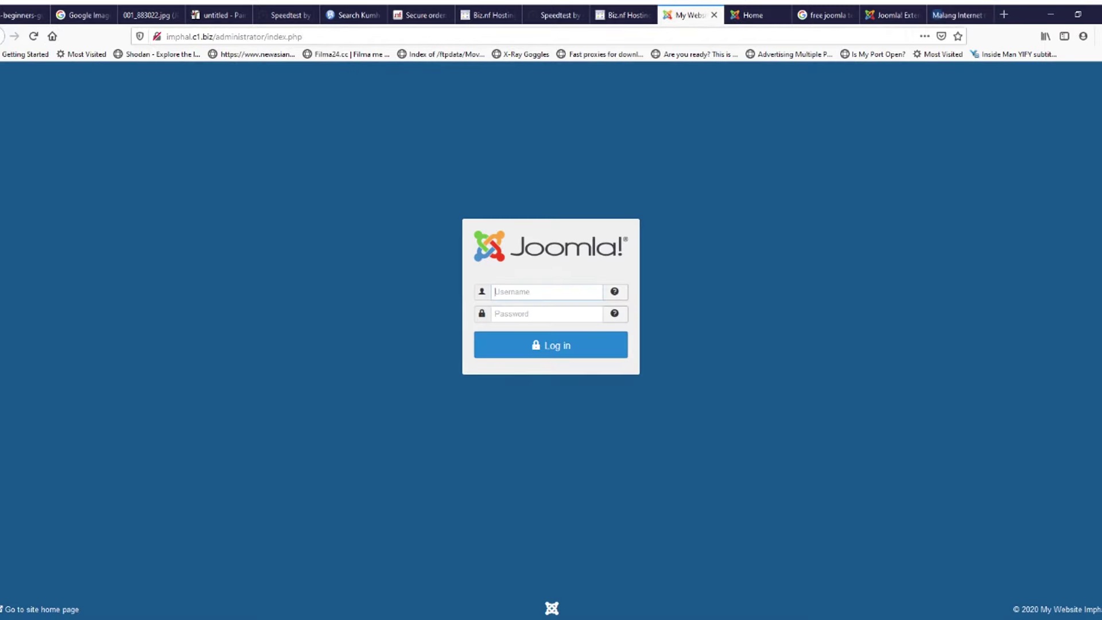
pyautogui.click(752, 15)
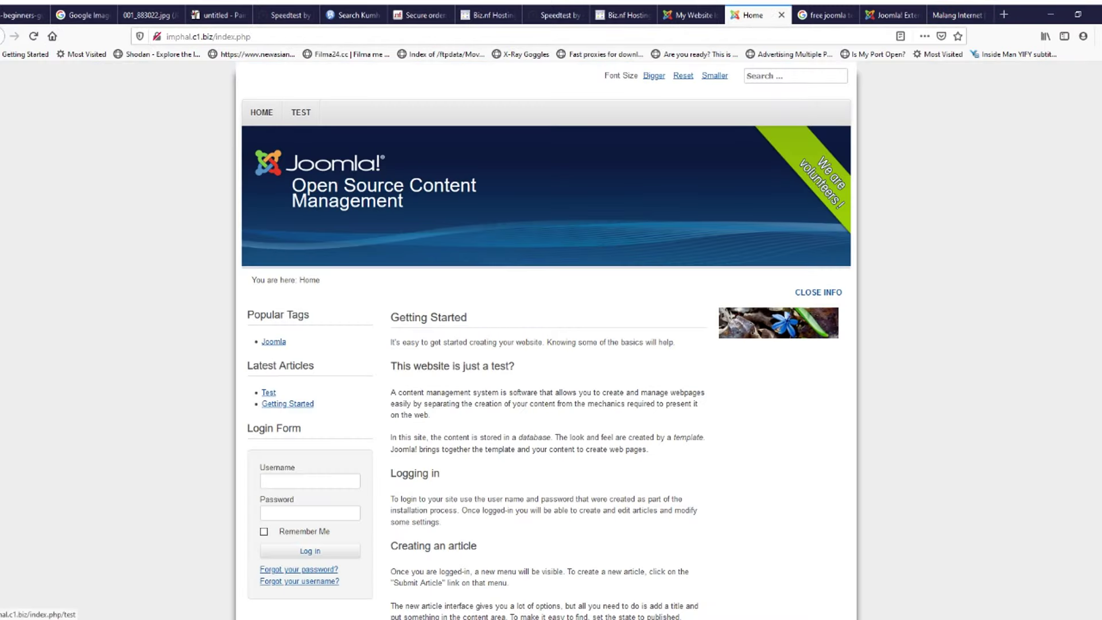
pyautogui.click(957, 15)
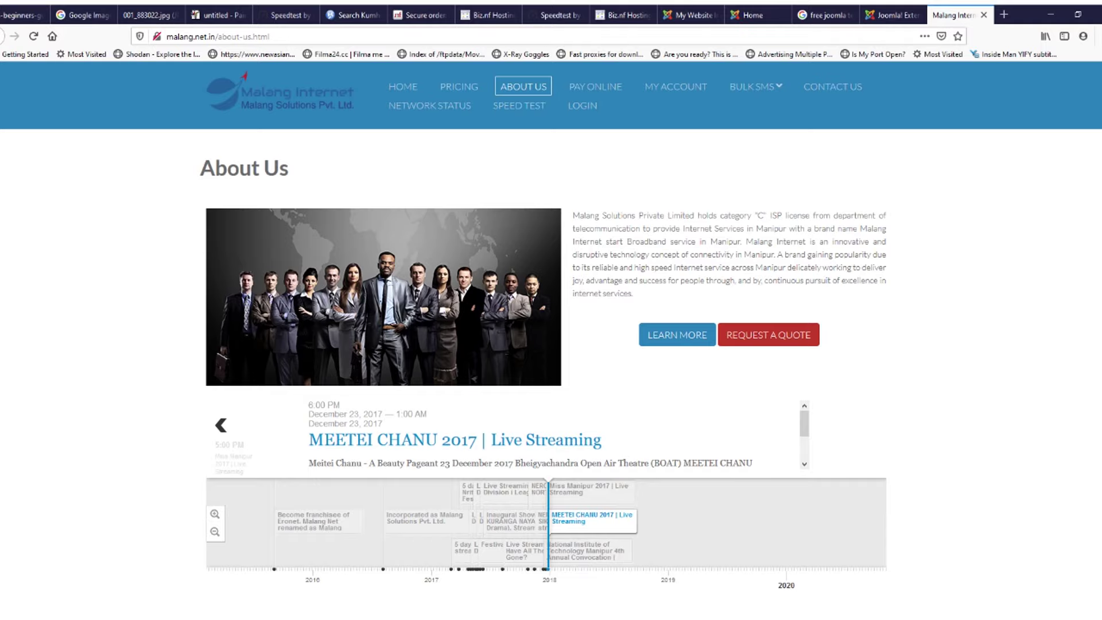
pyautogui.scroll(-3, 318, 459)
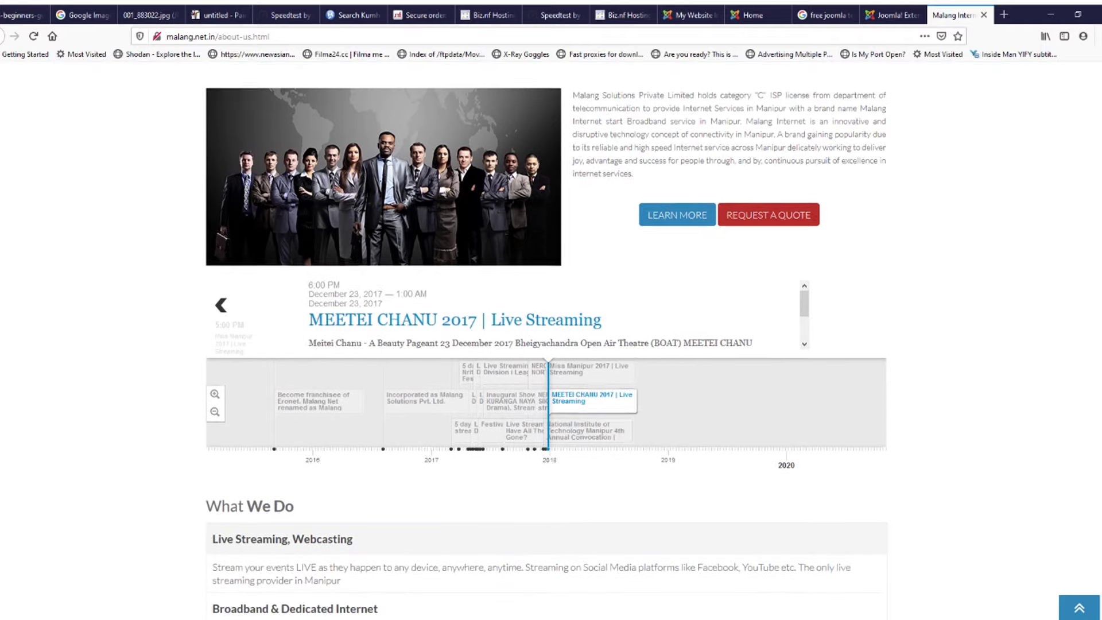
pyautogui.scroll(2, 318, 459)
# Step: Browse timeline entries like Miss Manipur 2017 and MEETEI CHANU 2017, then return to the free joomla templates results
pyautogui.click(507, 430)
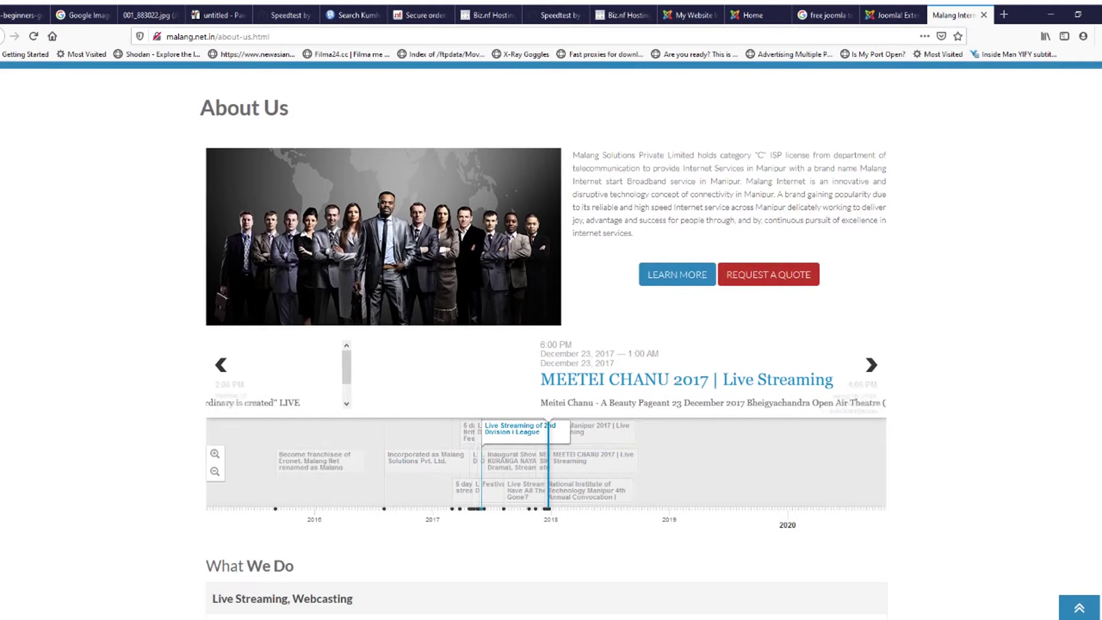
pyautogui.click(523, 490)
pyautogui.click(588, 432)
pyautogui.click(590, 491)
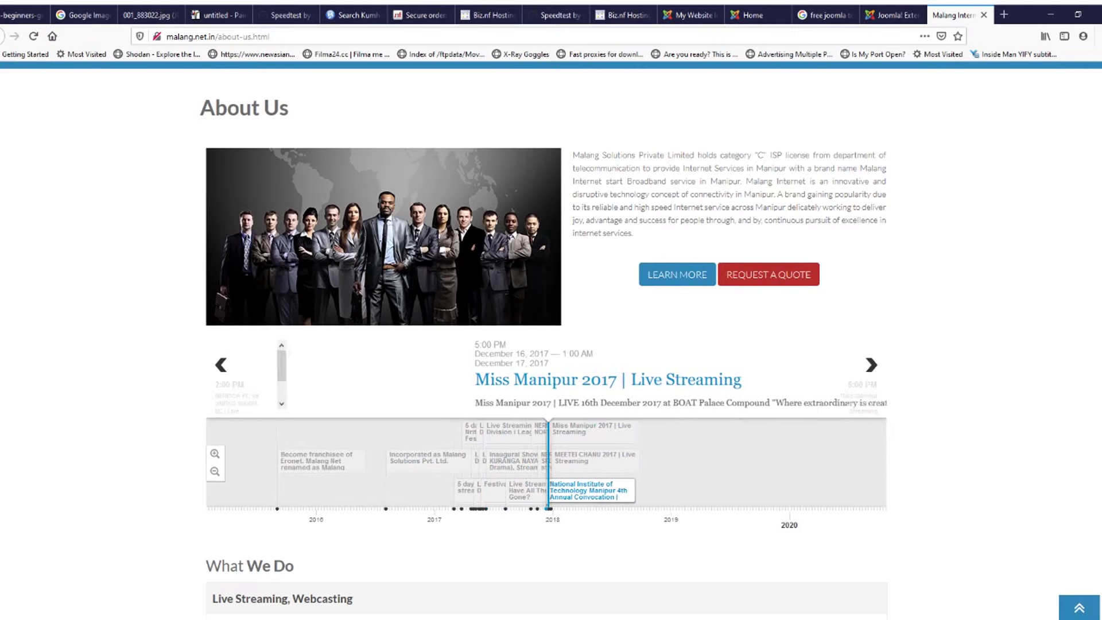
pyautogui.click(596, 459)
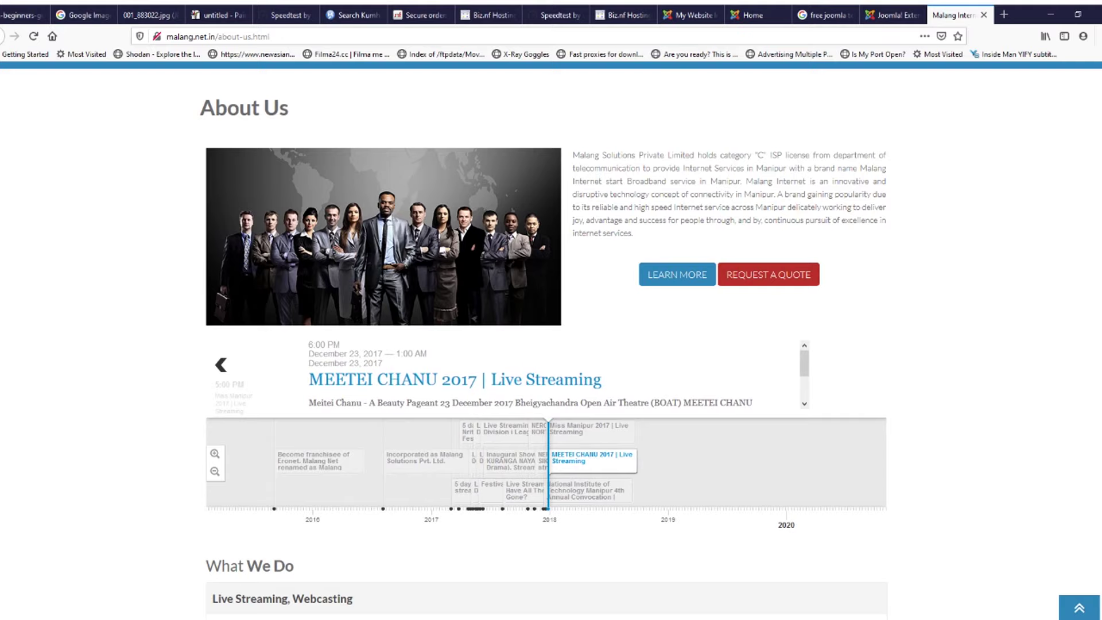
pyautogui.click(896, 16)
pyautogui.click(824, 15)
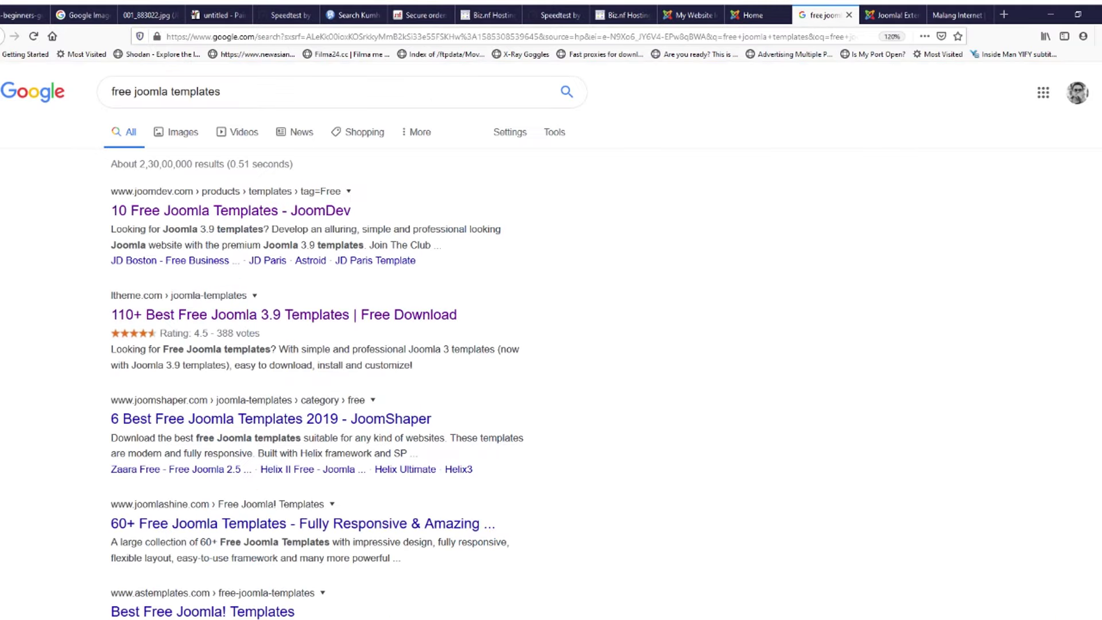